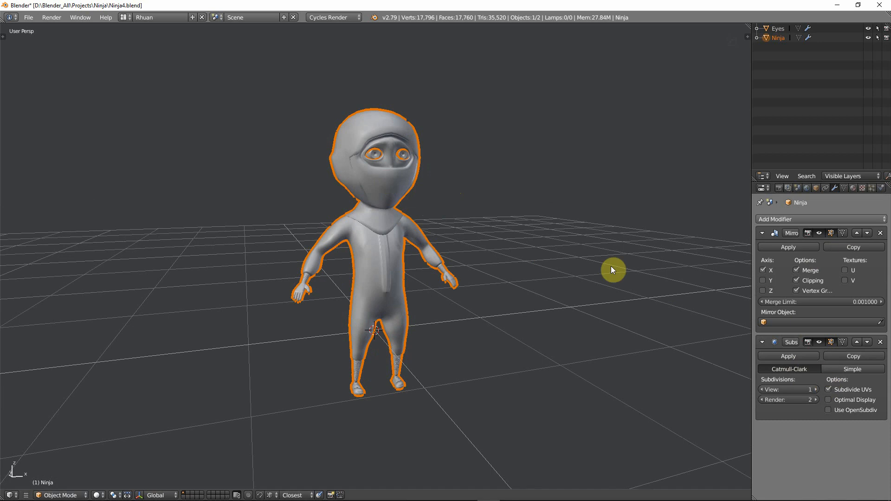
# Deselect everything in the scene and switch the screen layout to Painting
pyautogui.moveTo(554, 244); pyautogui.dragTo(502, 251, button='middle')
pyautogui.scroll(1, 503, 251)
pyautogui.press('a')
pyautogui.keyDown('shift'); pyautogui.moveTo(444, 206); pyautogui.dragTo(383, 183, button='middle'); pyautogui.keyUp('shift')
pyautogui.moveTo(389, 270); pyautogui.dragTo(312, 199, button='middle')
pyautogui.moveTo(317, 165); pyautogui.dragTo(313, 273, button='middle')
pyautogui.moveTo(388, 220); pyautogui.dragTo(360, 168, button='middle')
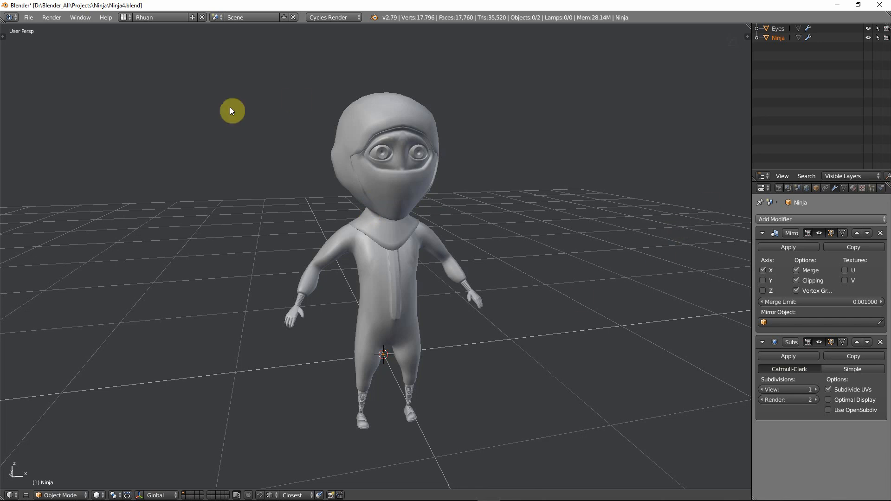
pyautogui.click(123, 19)
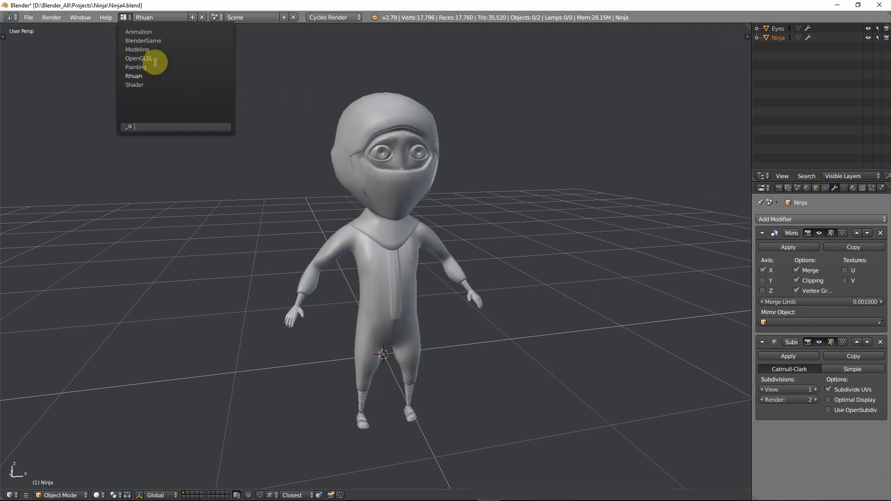
pyautogui.click(140, 67)
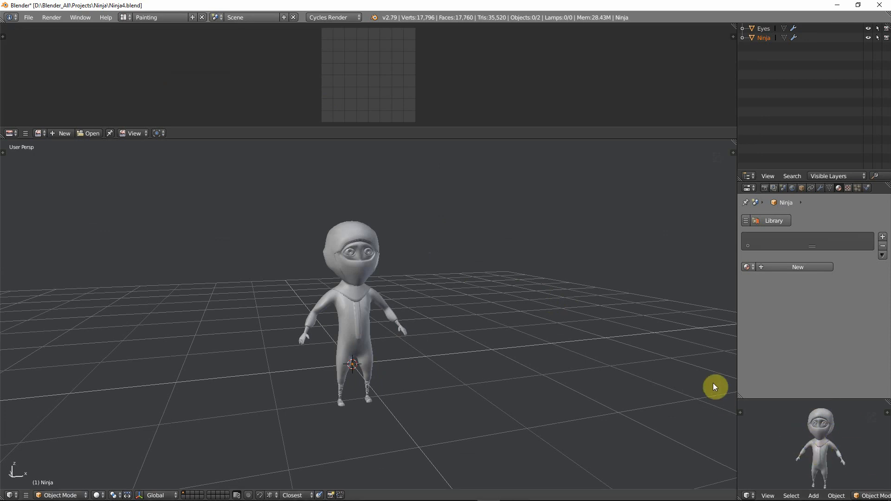
# Try the Only Render display option in the large 3D view and switch it off again
pyautogui.press('n')
pyautogui.scroll(2, 667, 192)
pyautogui.click(662, 157)
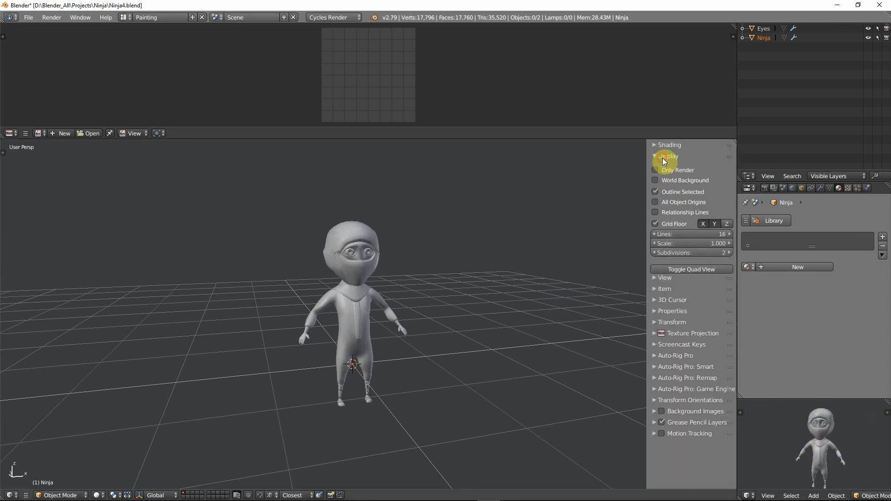
pyautogui.click(658, 169)
pyautogui.click(658, 169)
pyautogui.press('n')
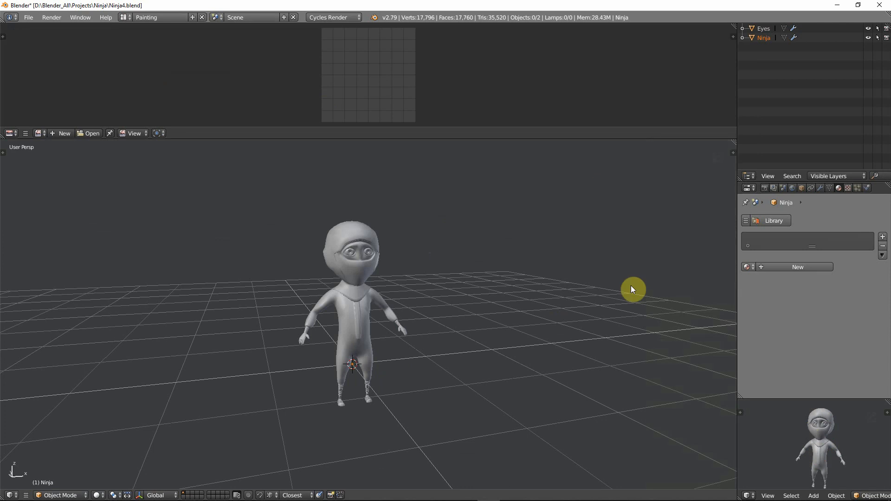
pyautogui.scroll(-5, 862, 497)
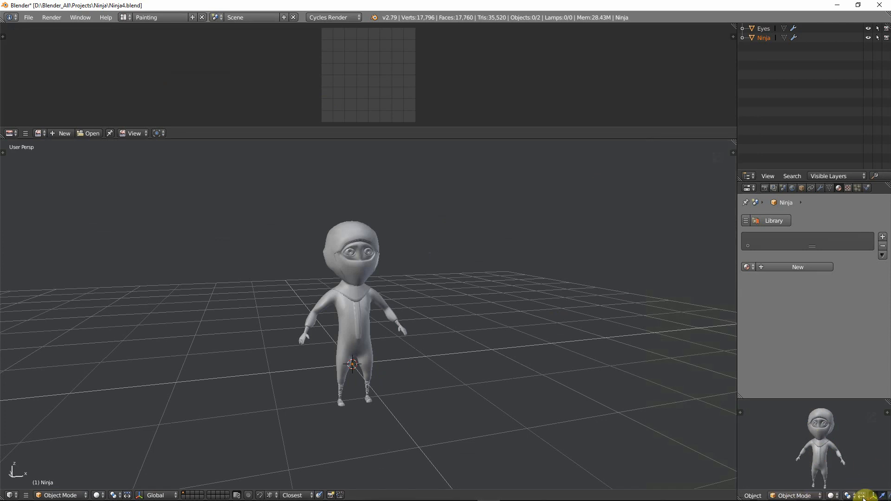
pyautogui.scroll(5, 862, 497)
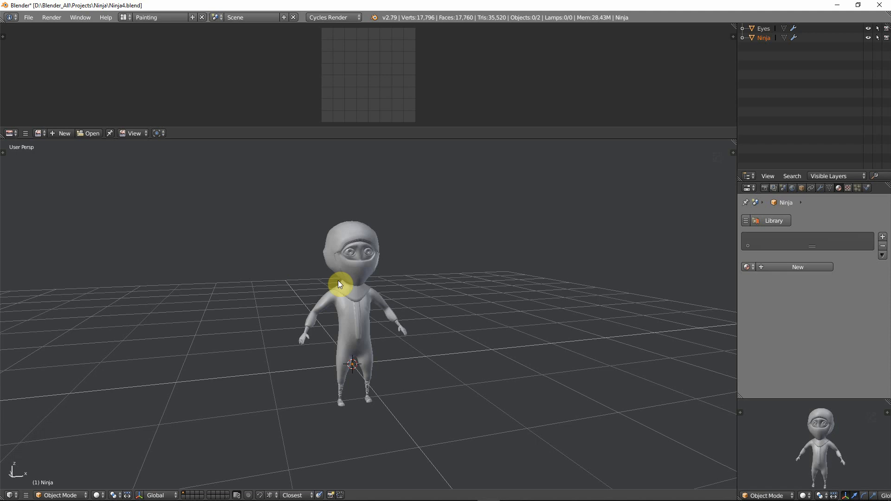
# Select the ninja body and give it a new material named Ninja
pyautogui.scroll(2, 323, 305)
pyautogui.keyDown('shift'); pyautogui.moveTo(323, 304); pyautogui.dragTo(333, 293, button='middle'); pyautogui.keyUp('shift')
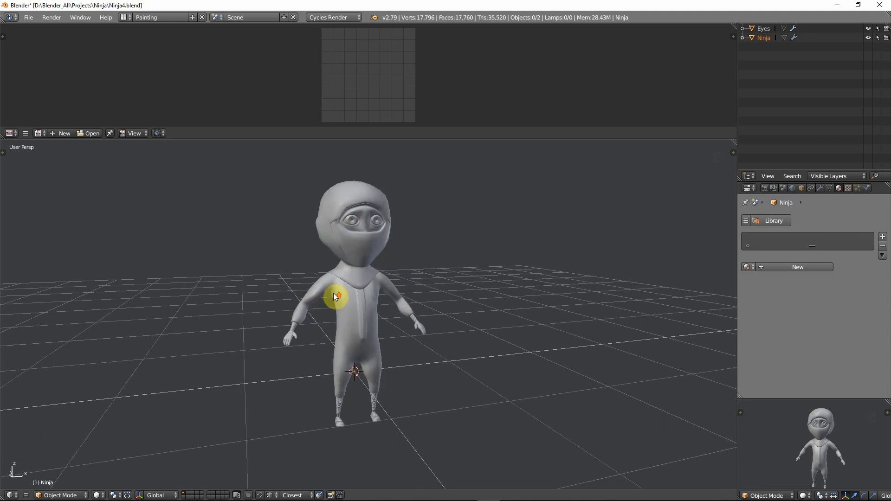
pyautogui.scroll(2, 332, 293)
pyautogui.keyDown('shift'); pyautogui.moveTo(288, 241); pyautogui.dragTo(295, 246, button='middle'); pyautogui.keyUp('shift')
pyautogui.rightClick(416, 284)
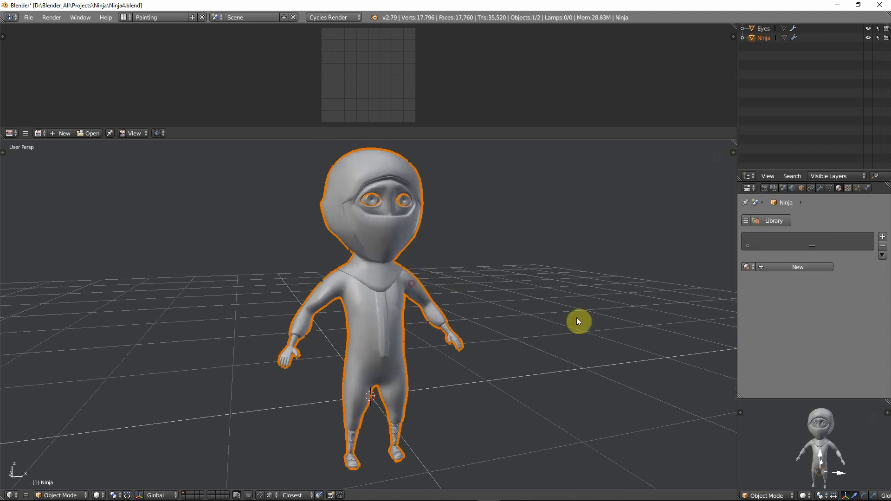
pyautogui.click(801, 267)
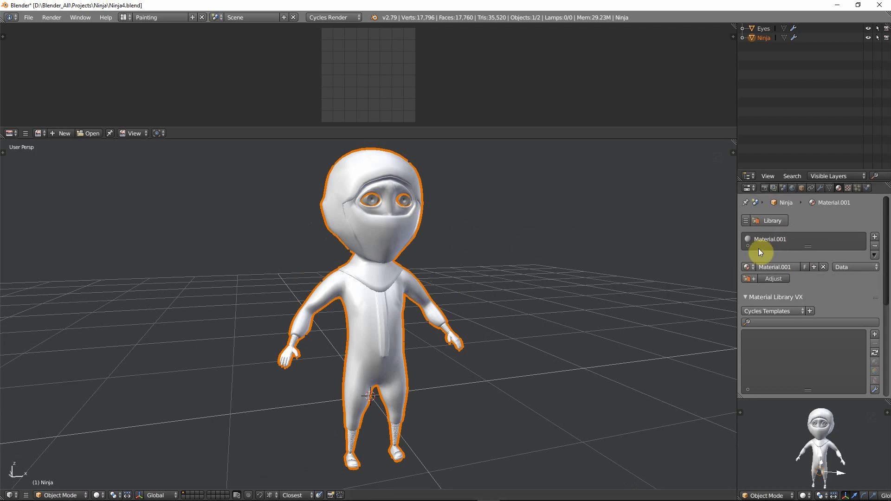
pyautogui.click(749, 267)
pyautogui.click(766, 280)
pyautogui.write('Ninja')
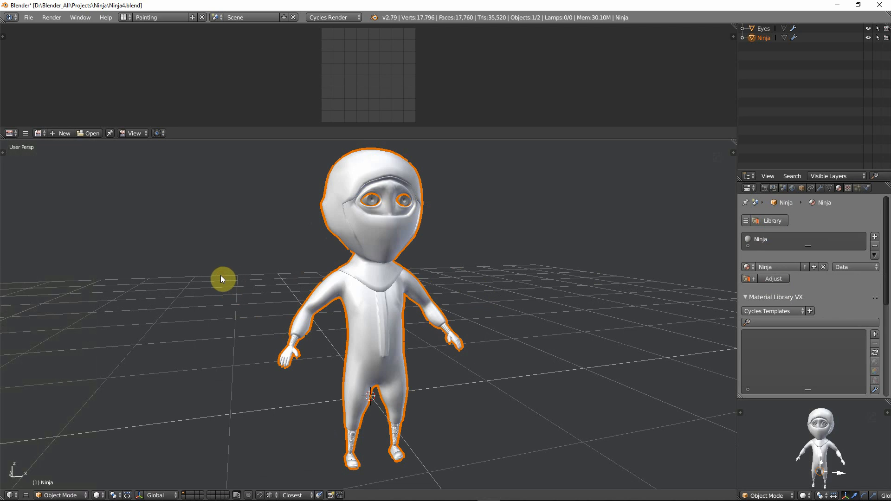
# Show the 3D view's tool shelf and put the ninja body into Texture Paint mode
pyautogui.press('t')
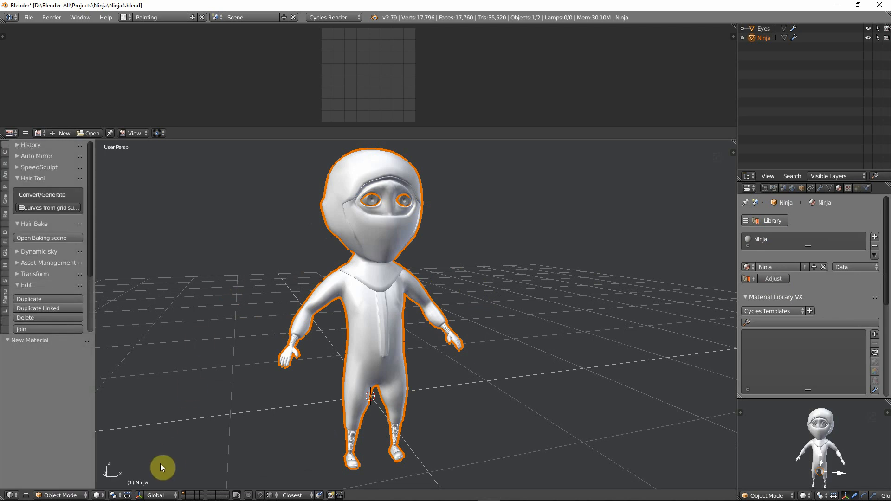
pyautogui.click(60, 495)
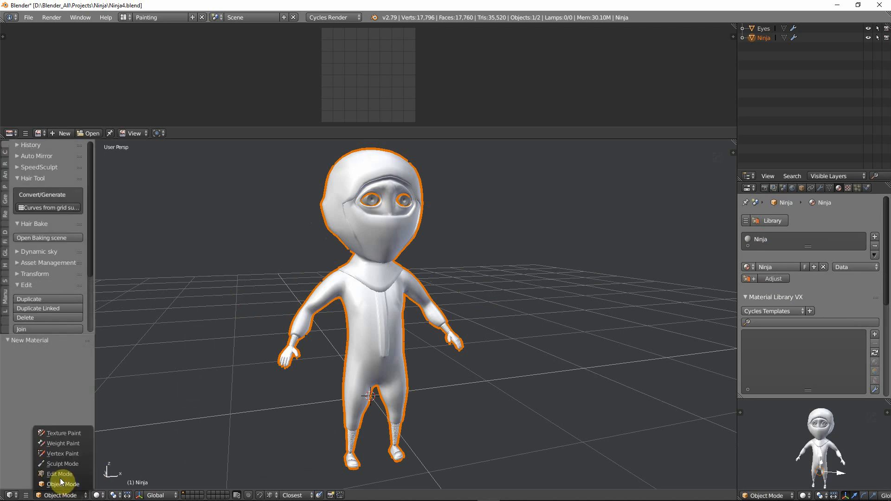
pyautogui.click(68, 433)
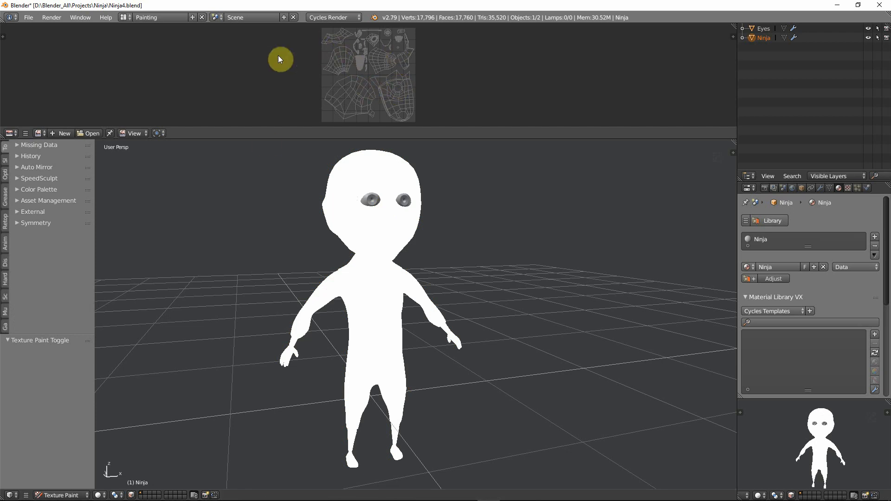
# Add a Diffuse Color paint slot with a blank black 2048 × 2048 px image without alpha
pyautogui.click(18, 146)
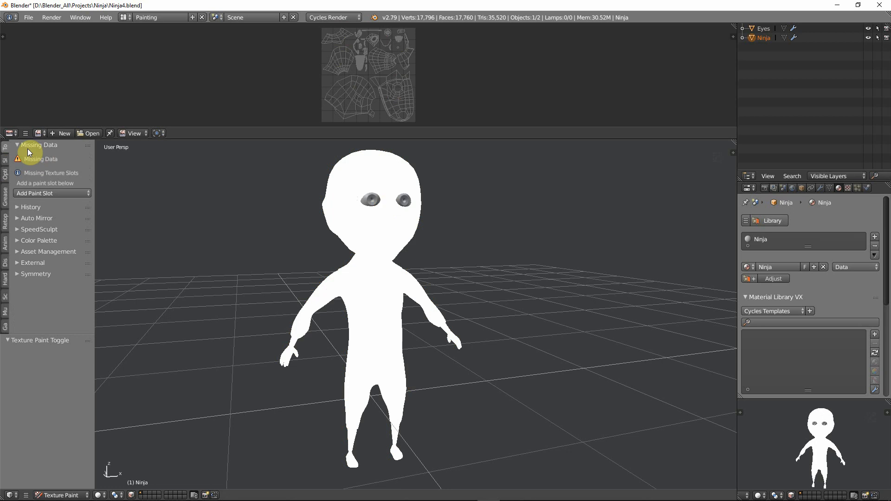
pyautogui.click(60, 190)
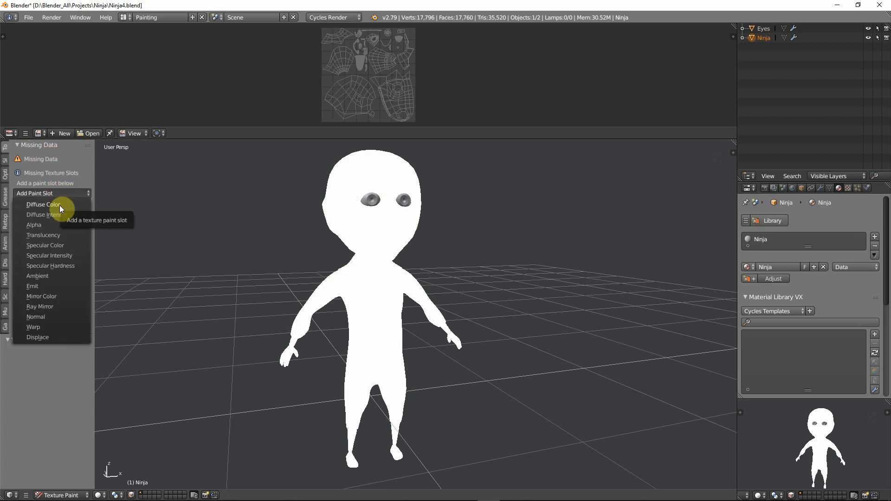
pyautogui.click(59, 205)
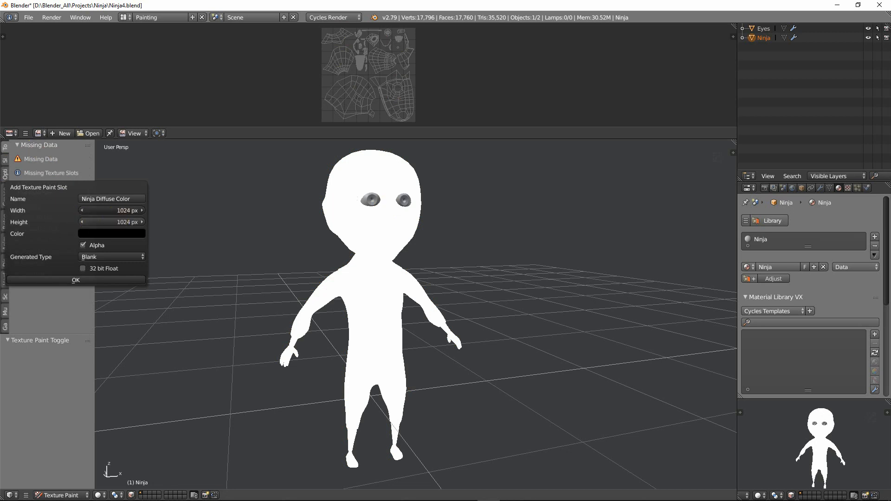
pyautogui.click(114, 213)
pyautogui.click(116, 210)
pyautogui.press('Num_Lock')
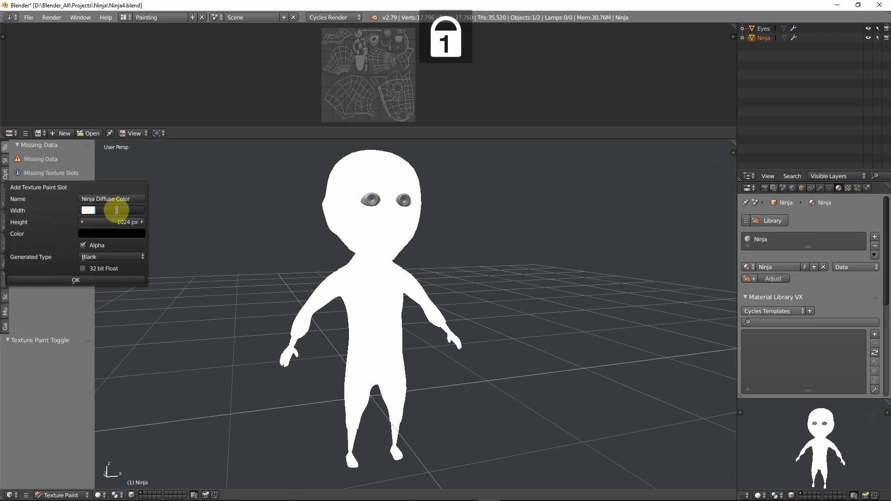
pyautogui.write('2048')
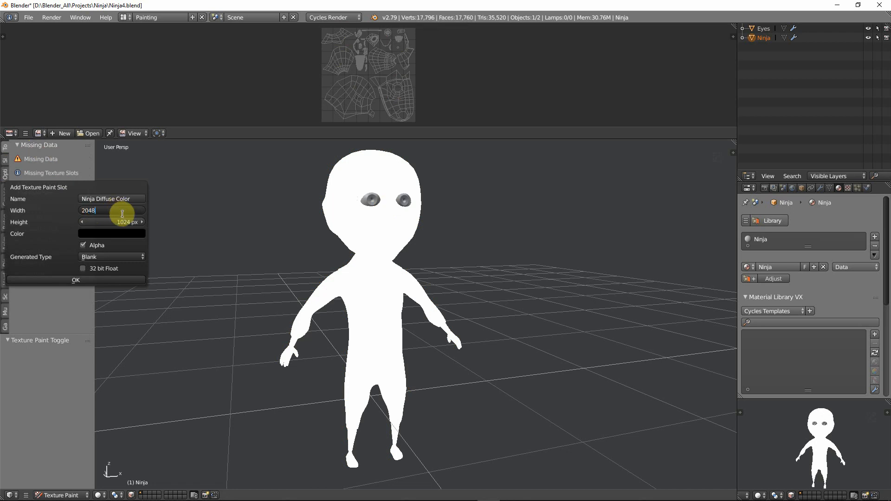
pyautogui.click(125, 221)
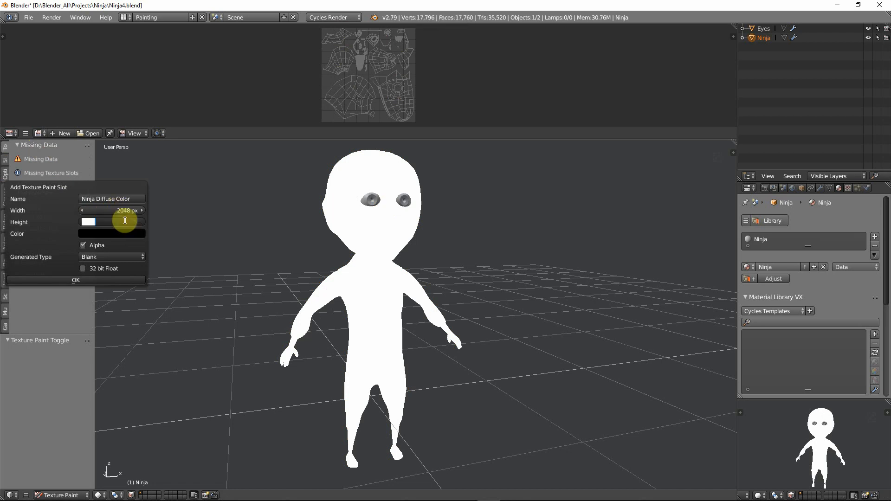
pyautogui.write('2048')
pyautogui.press('Return')
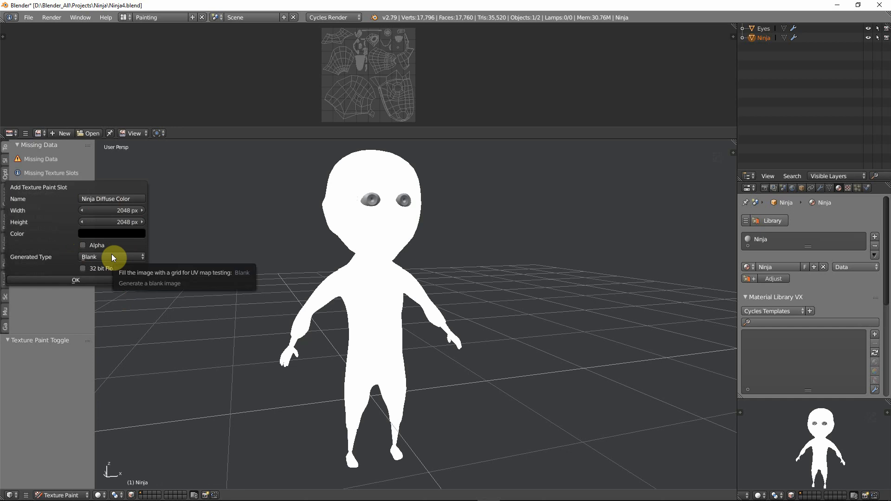
pyautogui.click(84, 280)
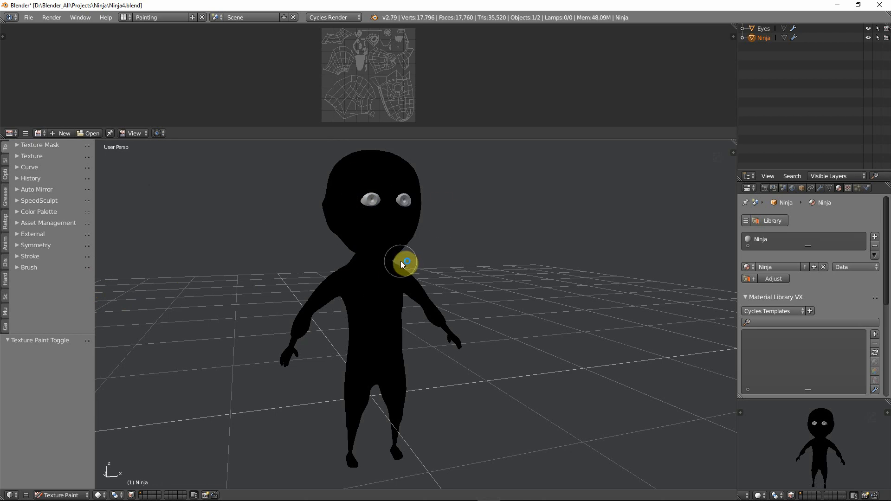
# Toggle the 3D view between wireframe and solid shading, ending in solid
pyautogui.press('z')
pyautogui.press('z')
pyautogui.press('z')
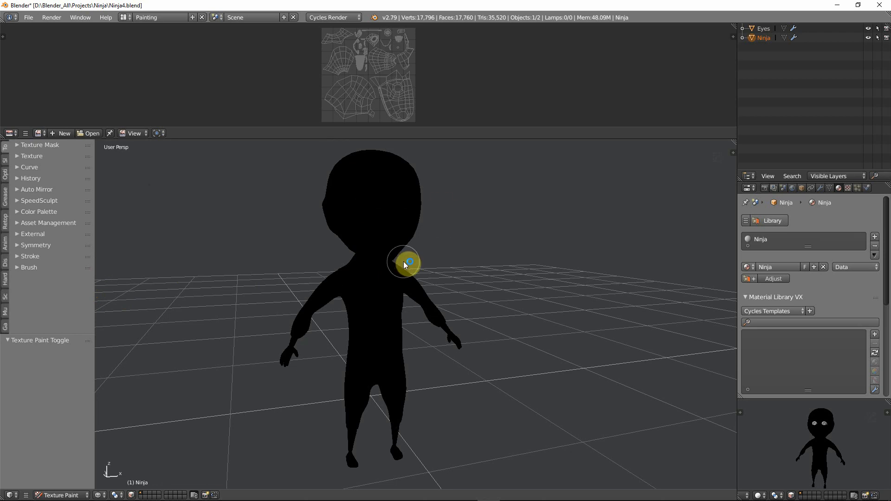
pyautogui.press('z')
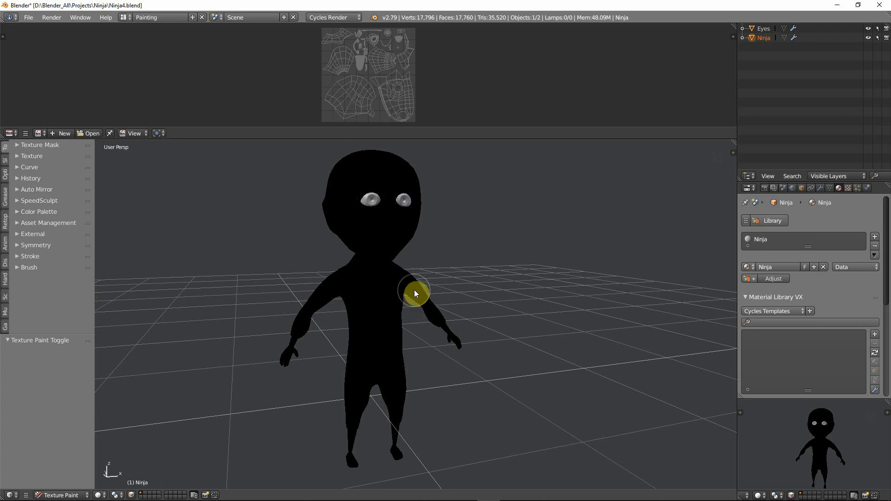
# Enter Edit Mode on the ninja body and deselect its whole mesh, dismissing the chat notification
pyautogui.press('Tab')
pyautogui.moveTo(415, 290); pyautogui.dragTo(357, 293, button='middle')
pyautogui.scroll(2, 329, 275)
pyautogui.press('a')
pyautogui.scroll(4, 403, 334)
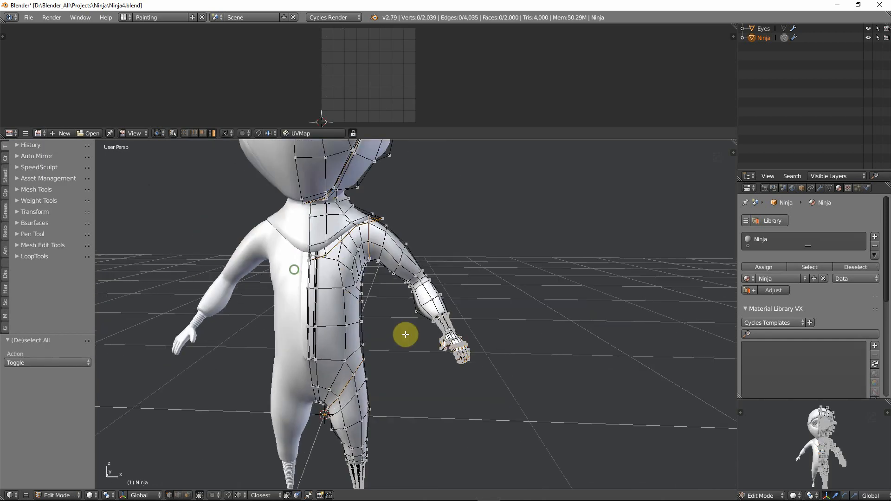
pyautogui.moveTo(358, 290); pyautogui.dragTo(315, 289, button='middle')
pyautogui.keyDown('shift'); pyautogui.moveTo(482, 264); pyautogui.dragTo(369, 278, button='middle'); pyautogui.keyUp('shift')
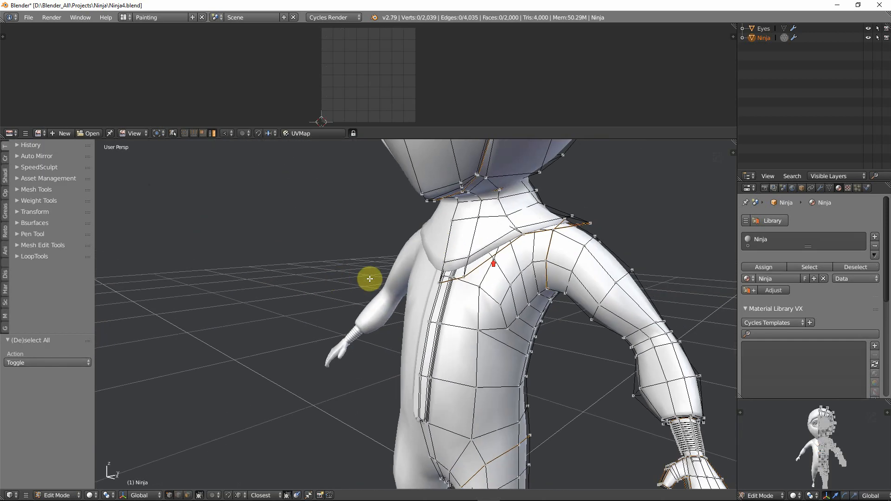
pyautogui.scroll(-7, 397, 282)
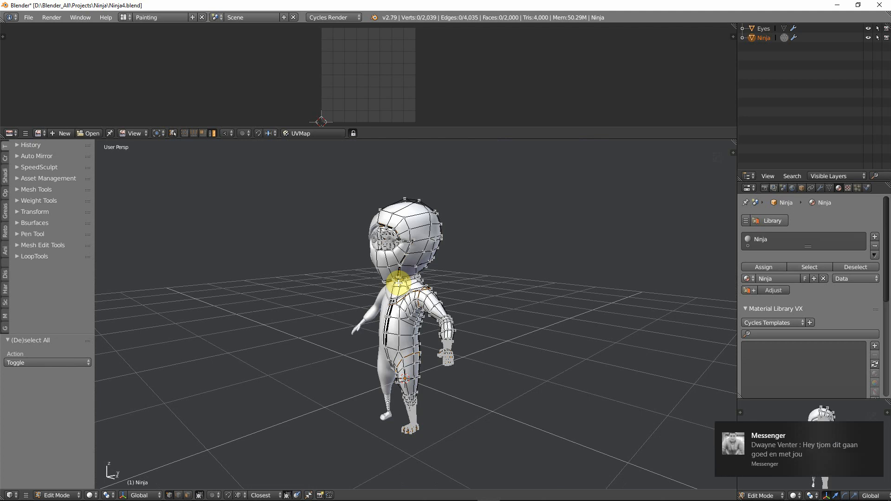
pyautogui.click(878, 437)
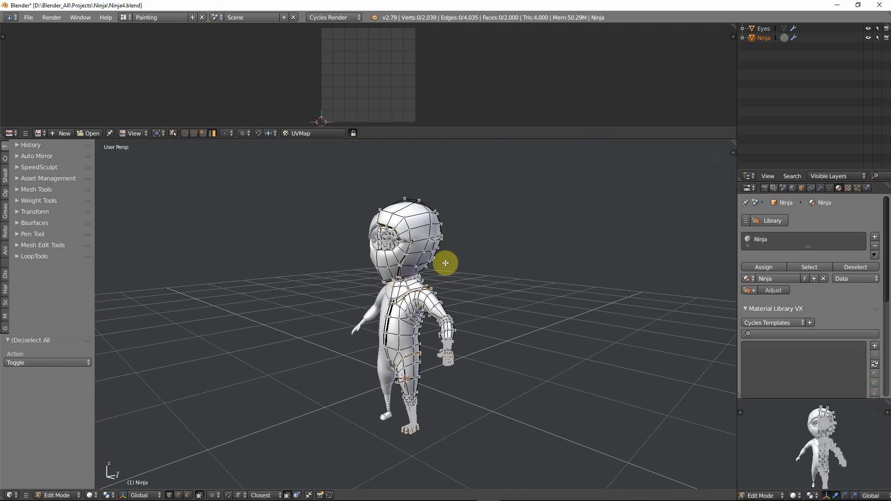
# Bring up the Course file folder window in File Explorer and move it off this screen
pyautogui.moveTo(366, 494)
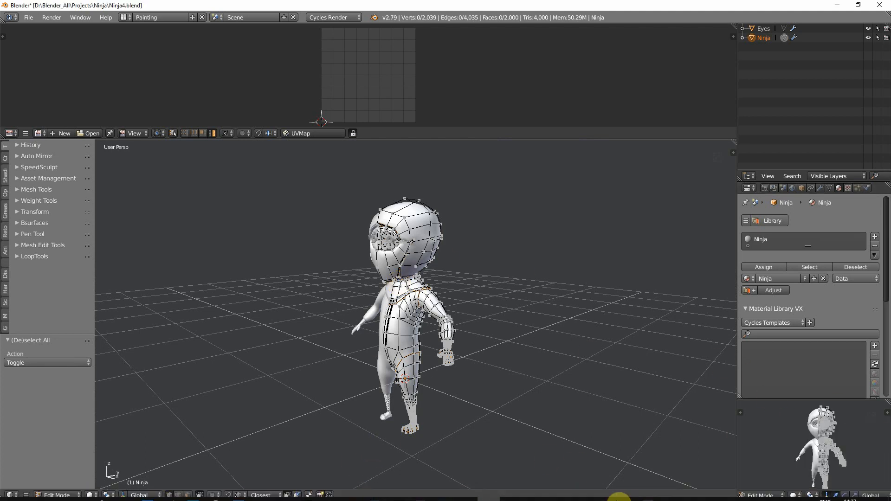
pyautogui.moveTo(626, 495)
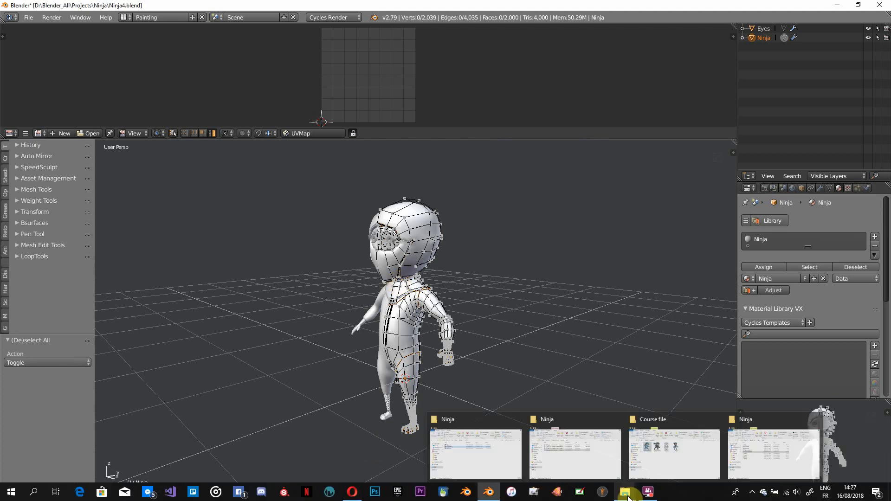
pyautogui.click(650, 455)
pyautogui.moveTo(623, 97); pyautogui.dragTo(0, 101)
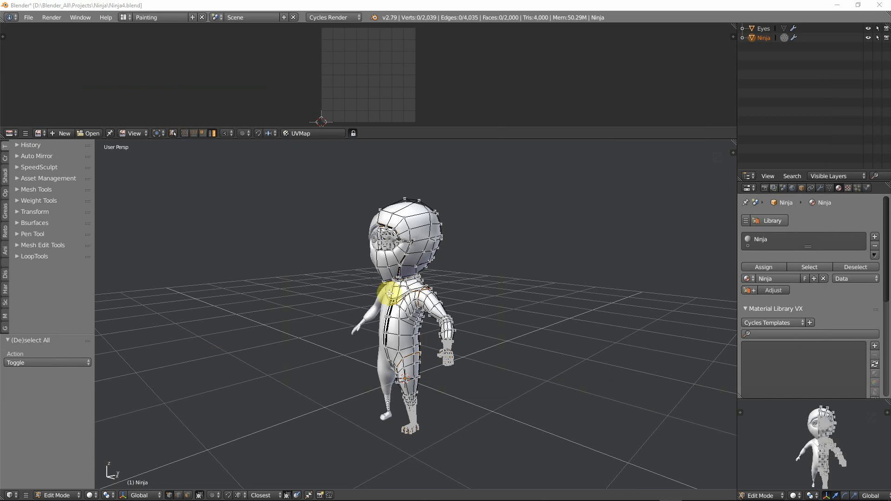
pyautogui.moveTo(352, 338); pyautogui.dragTo(407, 343, button='middle')
pyautogui.scroll(4, 408, 343)
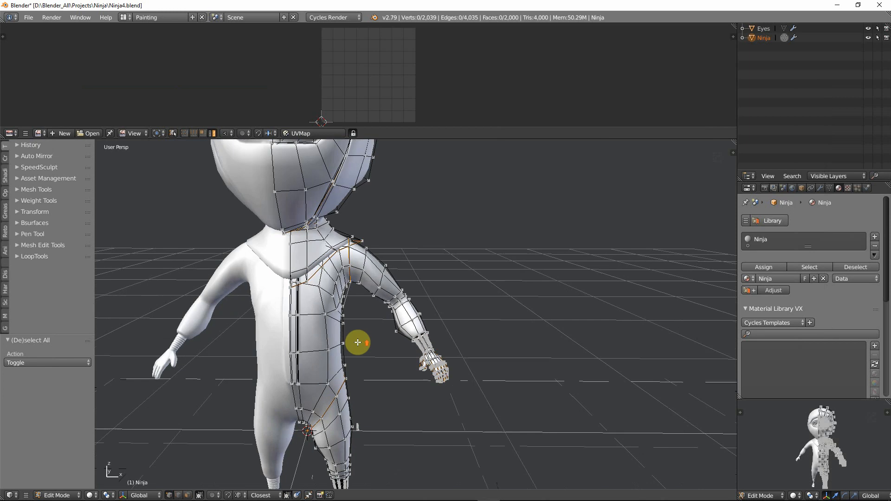
pyautogui.scroll(-6, 393, 303)
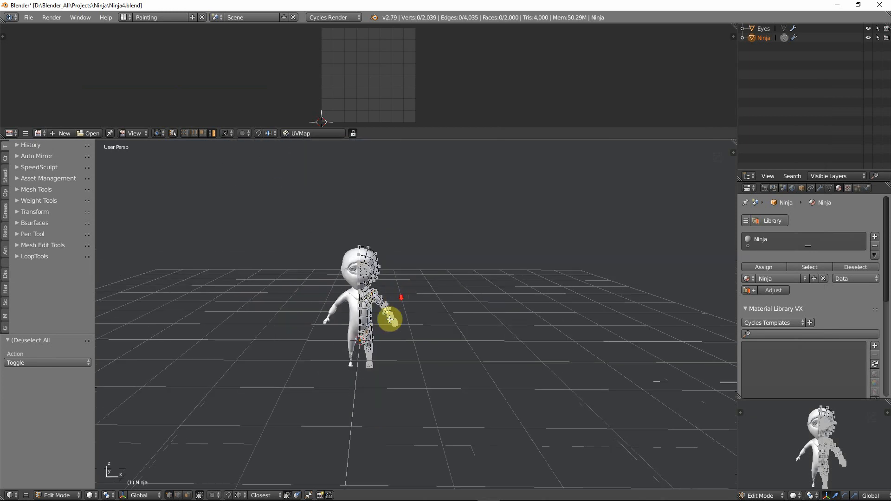
pyautogui.scroll(6, 392, 318)
pyautogui.keyDown('shift'); pyautogui.moveTo(338, 348); pyautogui.dragTo(391, 267, button='middle'); pyautogui.keyUp('shift')
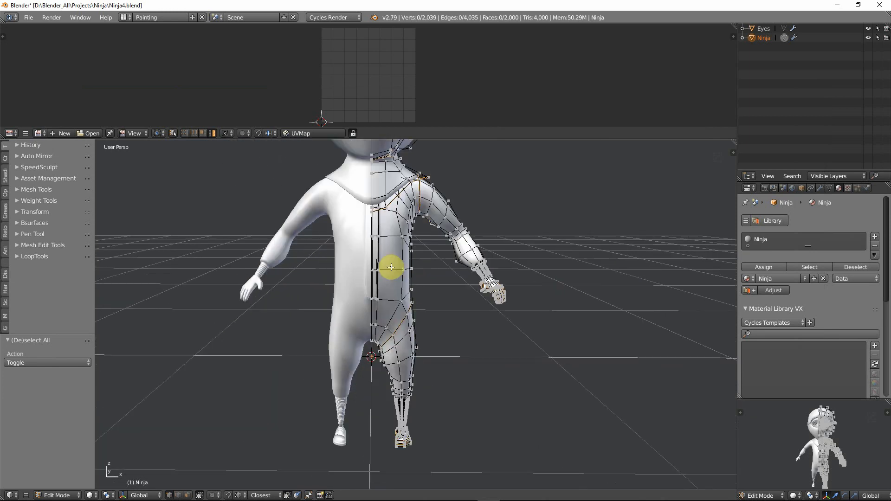
pyautogui.scroll(-4, 391, 268)
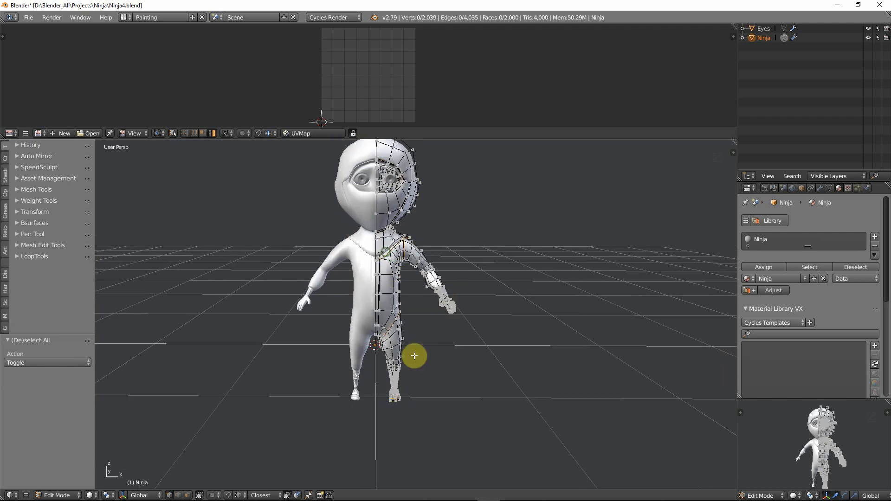
# Switch to face selection and select the rings of faces surrounding the ninja's eye socket
pyautogui.scroll(6, 412, 348)
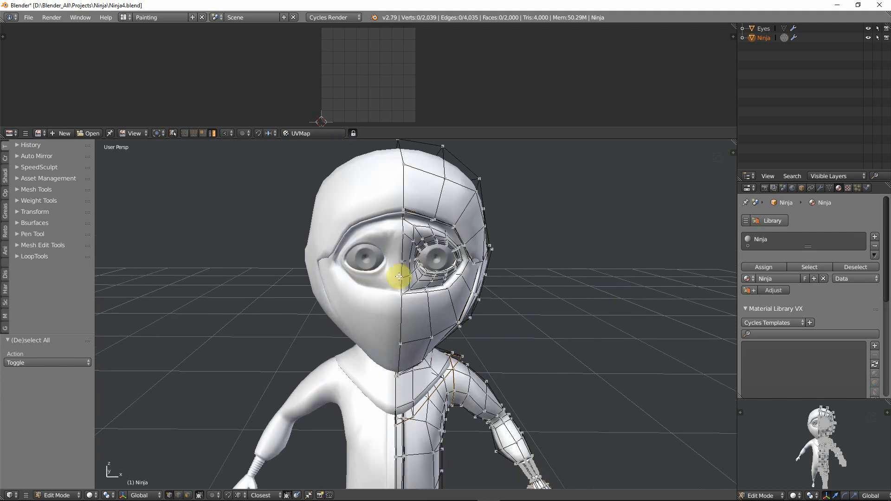
pyautogui.press('KP_1')
pyautogui.scroll(2, 310, 274)
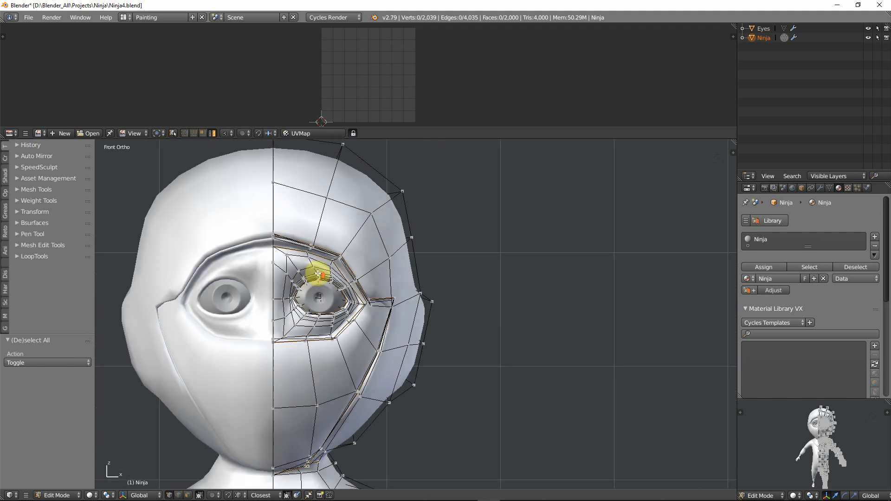
pyautogui.scroll(4, 311, 276)
pyautogui.hotkey('ctrl', 'Tab')
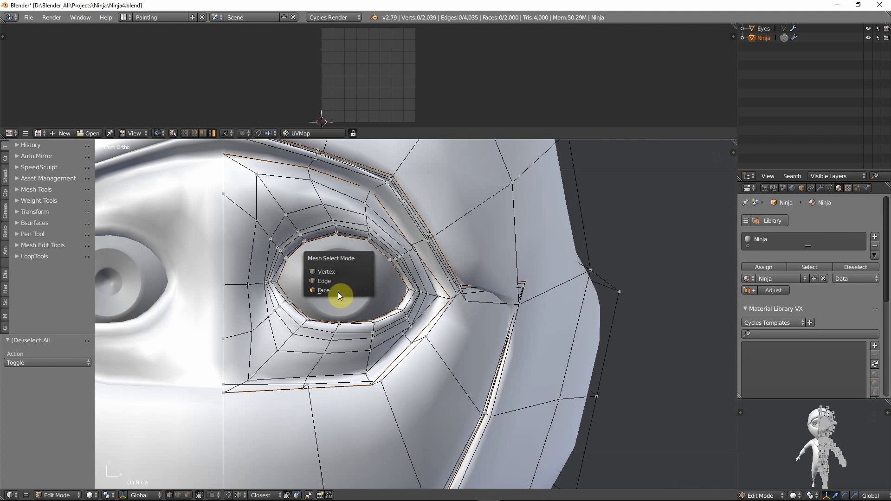
pyautogui.click(341, 291)
pyautogui.keyDown('alt'); pyautogui.rightClick(269, 193); pyautogui.keyUp('alt')
pyautogui.keyDown('alt'); pyautogui.keyDown('shift'); pyautogui.rightClick(297, 224); pyautogui.keyUp('shift'); pyautogui.keyUp('alt')
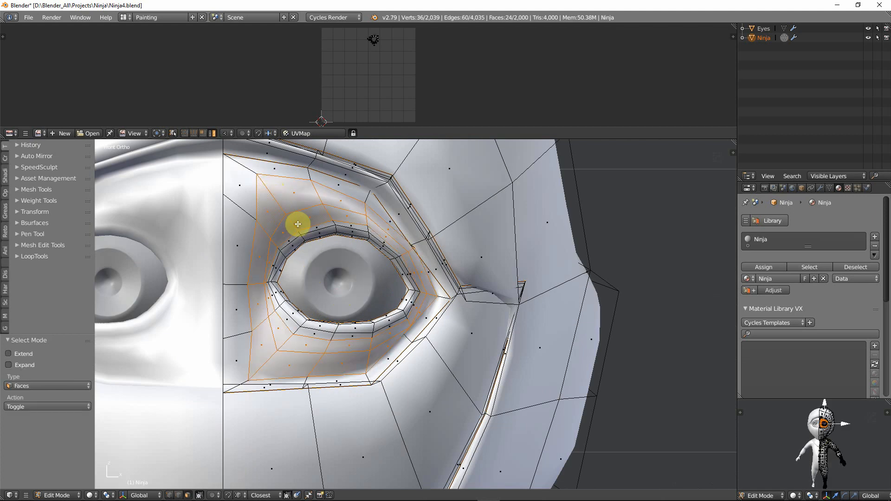
pyautogui.press('z')
pyautogui.press('z')
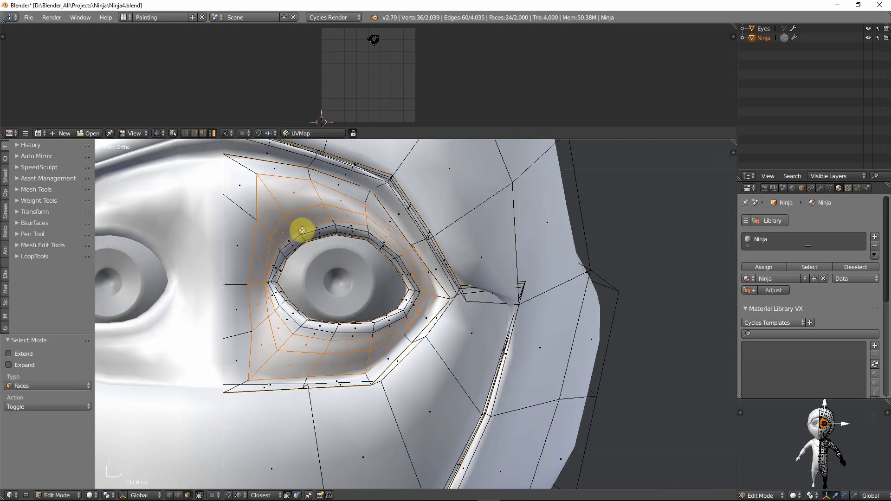
# Hide the Eyes object and add the faces inside the eye socket to the selection
pyautogui.click(867, 29)
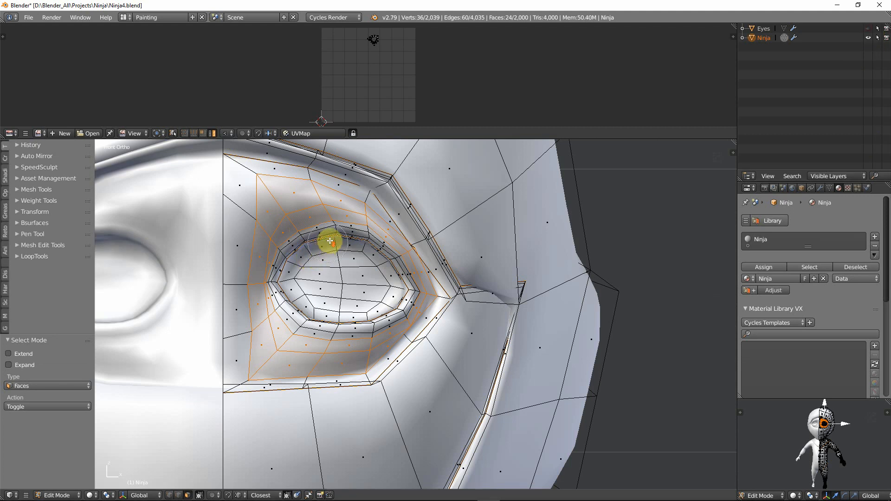
pyautogui.press('c')
pyautogui.moveTo(350, 239)
pyautogui.mouseDown()
pyautogui.moveTo(273, 271)
pyautogui.moveTo(318, 308)
pyautogui.moveTo(382, 278)
pyautogui.moveTo(387, 296)
pyautogui.mouseUp()
pyautogui.rightClick(343, 273)
pyautogui.moveTo(311, 260)
pyautogui.mouseDown(button='middle')
pyautogui.moveTo(302, 262)
pyautogui.moveTo(399, 276)
pyautogui.mouseUp(button='middle')
pyautogui.keyDown('shift'); pyautogui.rightClick(403, 285); pyautogui.keyUp('shift')
pyautogui.scroll(-7, 403, 285)
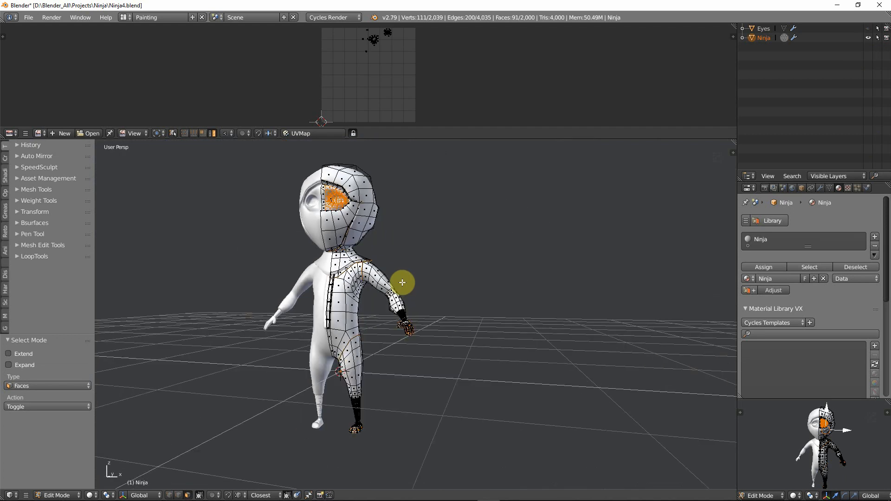
# Show the mesh as wireframe and box-deselect the stray faces on the body below the head
pyautogui.press('z')
pyautogui.moveTo(363, 261); pyautogui.dragTo(360, 383, button='middle')
pyautogui.moveTo(370, 424); pyautogui.dragTo(455, 369, button='middle')
pyautogui.press('b')
pyautogui.moveTo(463, 304); pyautogui.dragTo(324, 441, button='middle')
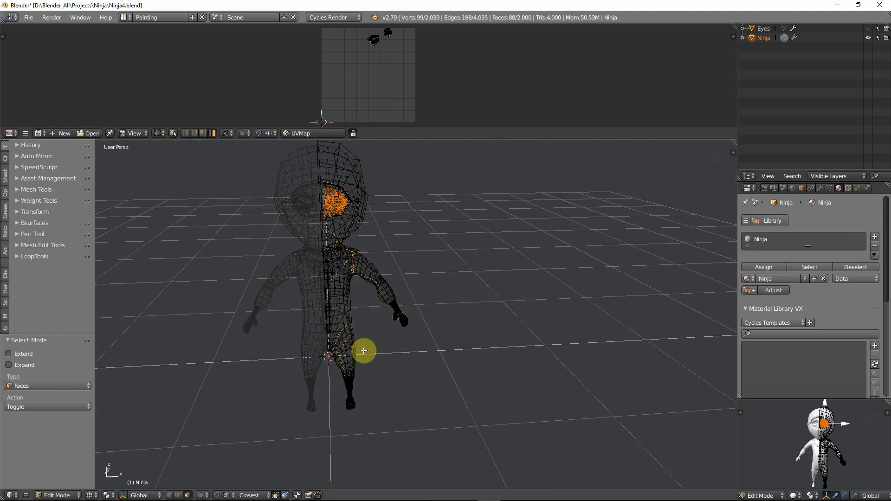
# Inspect the eye selection in wireframe and solid shading and add the missed faces around the socket
pyautogui.press('KP_Decimal')
pyautogui.press('z')
pyautogui.moveTo(377, 336)
pyautogui.mouseDown(button='middle')
pyautogui.moveTo(352, 320)
pyautogui.moveTo(325, 320)
pyautogui.moveTo(424, 314)
pyautogui.moveTo(457, 328)
pyautogui.moveTo(320, 298)
pyautogui.moveTo(407, 339)
pyautogui.moveTo(405, 349)
pyautogui.moveTo(348, 355)
pyautogui.mouseUp(button='middle')
pyautogui.scroll(1, 325, 320)
pyautogui.scroll(2, 325, 320)
pyautogui.press('z')
pyautogui.scroll(-6, 407, 339)
pyautogui.press('z')
pyautogui.scroll(3, 343, 349)
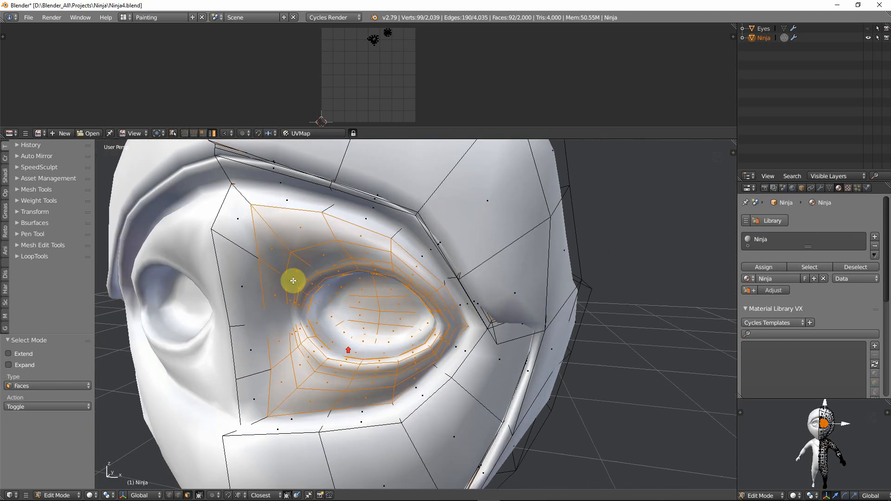
# Add the face loop between the eye socket and the face's centre line to the selection
pyautogui.keyDown('alt'); pyautogui.keyDown('shift'); pyautogui.rightClick(233, 241); pyautogui.keyUp('shift'); pyautogui.keyUp('alt')
pyautogui.moveTo(256, 322)
pyautogui.mouseDown(button='middle')
pyautogui.moveTo(284, 343)
pyautogui.moveTo(306, 334)
pyautogui.moveTo(306, 312)
pyautogui.moveTo(268, 311)
pyautogui.mouseUp(button='middle')
pyautogui.press('z')
pyautogui.moveTo(270, 263)
pyautogui.keyDown('shift'); pyautogui.mouseDown(button='middle')
pyautogui.moveTo(280, 319)
pyautogui.moveTo(282, 280)
pyautogui.moveTo(267, 275)
pyautogui.moveTo(245, 288)
pyautogui.moveTo(325, 308)
pyautogui.moveTo(267, 312)
pyautogui.moveTo(241, 308)
pyautogui.moveTo(274, 312)
pyautogui.moveTo(258, 290)
pyautogui.moveTo(185, 290)
pyautogui.moveTo(232, 284)
pyautogui.moveTo(283, 338)
pyautogui.mouseUp(button='middle'); pyautogui.keyUp('shift')
pyautogui.scroll(2, 279, 316)
pyautogui.press('z')
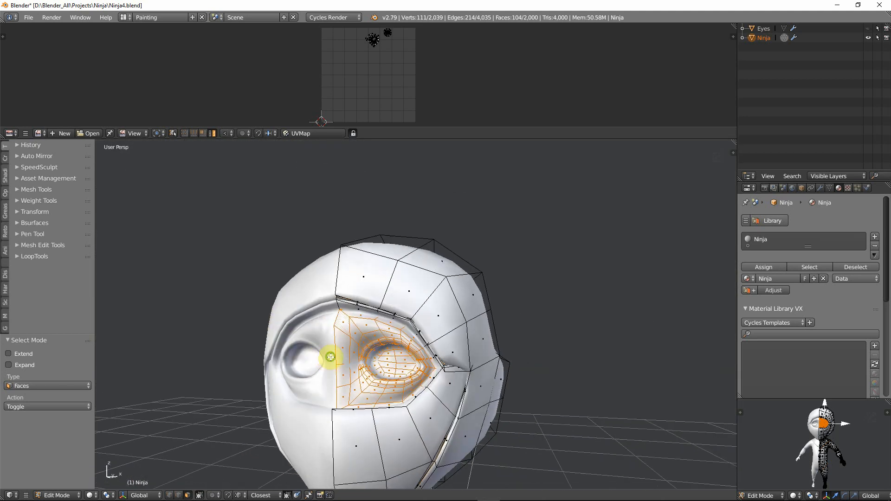
# Add the narrow vertical strip of faces down the front of the torso to the selection
pyautogui.moveTo(326, 282); pyautogui.dragTo(325, 219, button='middle')
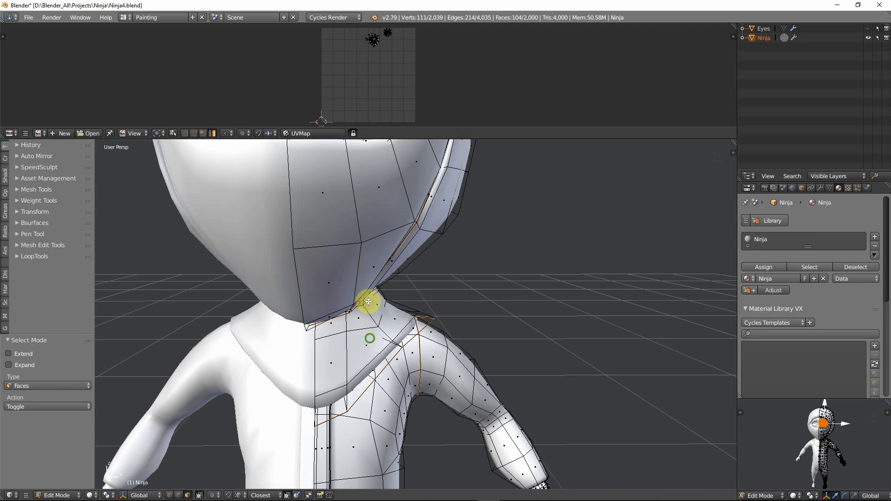
pyautogui.moveTo(368, 302)
pyautogui.mouseDown(button='middle')
pyautogui.moveTo(372, 342)
pyautogui.moveTo(364, 307)
pyautogui.mouseUp(button='middle')
pyautogui.keyDown('shift'); pyautogui.moveTo(359, 349); pyautogui.dragTo(381, 219, button='middle'); pyautogui.keyUp('shift')
pyautogui.scroll(3, 332, 281)
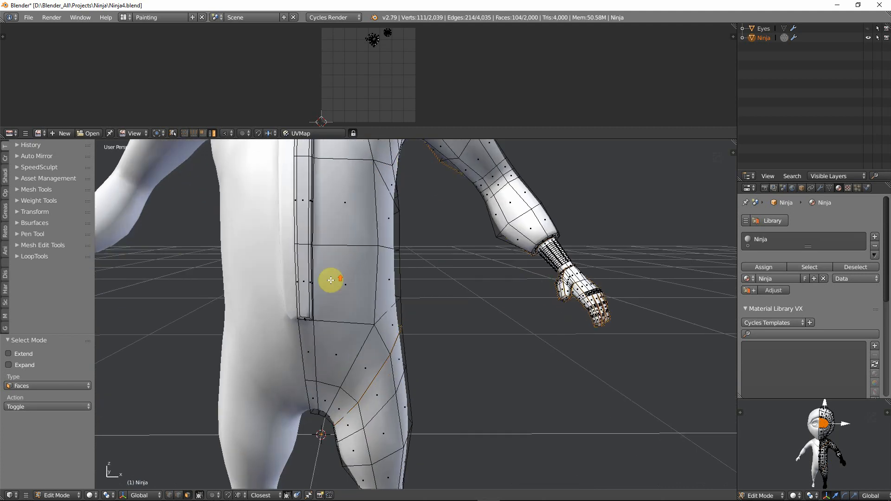
pyautogui.keyDown('shift'); pyautogui.moveTo(352, 262); pyautogui.dragTo(385, 376, button='middle'); pyautogui.keyUp('shift')
pyautogui.moveTo(337, 293); pyautogui.dragTo(384, 351, button='middle')
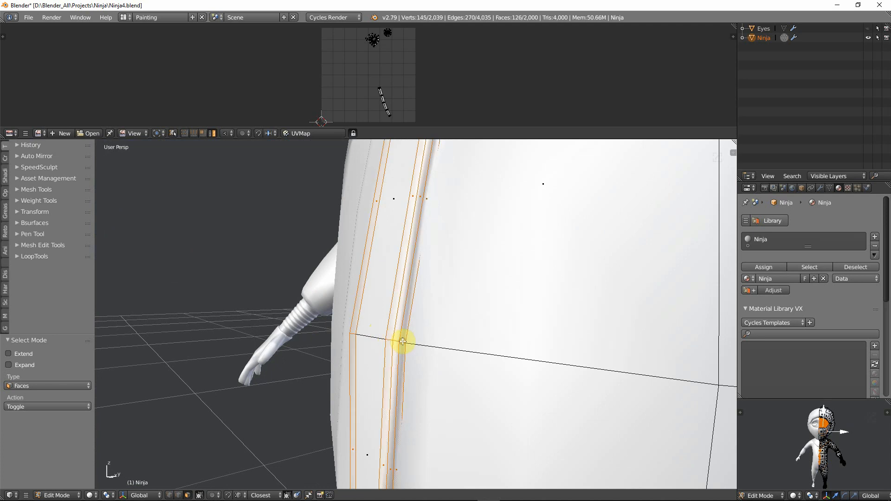
# Add the remaining missed faces of the torso's front strip near the chest and collar, checking them in wireframe
pyautogui.scroll(-3, 402, 341)
pyautogui.keyDown('shift'); pyautogui.moveTo(418, 395); pyautogui.dragTo(437, 457, button='middle'); pyautogui.keyUp('shift')
pyautogui.keyDown('shift'); pyautogui.moveTo(402, 258); pyautogui.dragTo(428, 309, button='middle'); pyautogui.keyUp('shift')
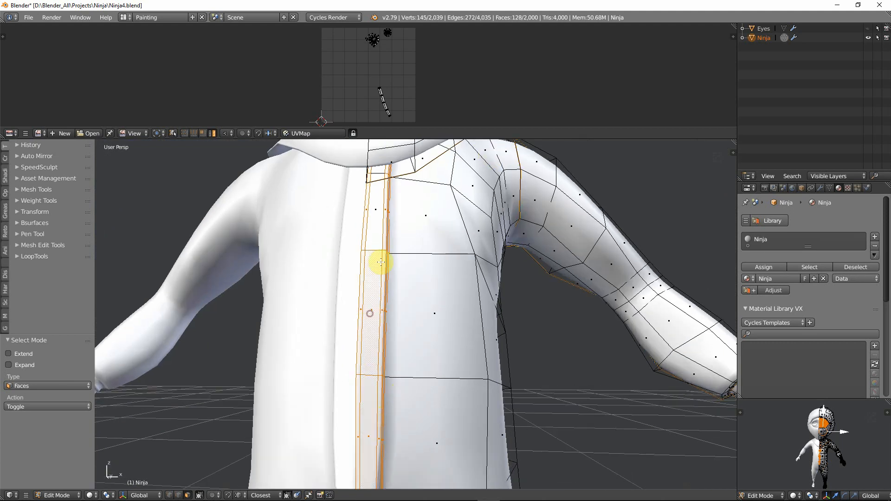
pyautogui.press('z')
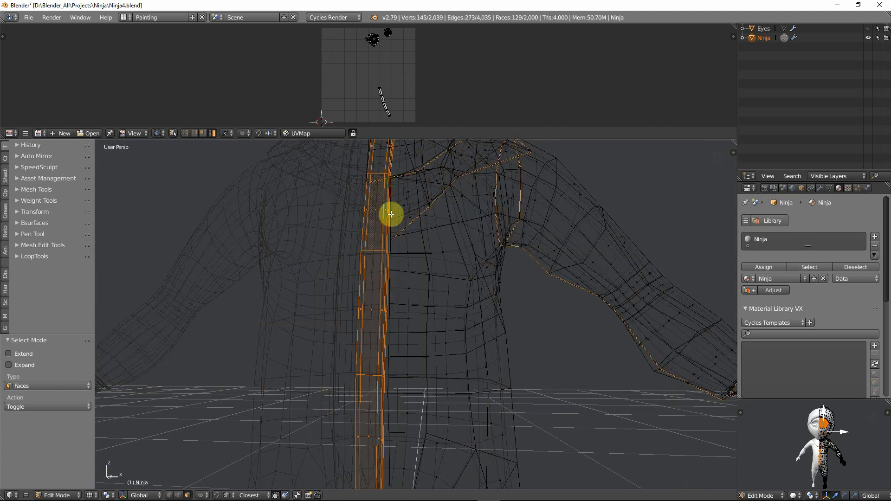
pyautogui.moveTo(389, 213)
pyautogui.mouseDown(button='middle')
pyautogui.moveTo(378, 342)
pyautogui.moveTo(387, 241)
pyautogui.moveTo(391, 342)
pyautogui.moveTo(306, 330)
pyautogui.moveTo(322, 288)
pyautogui.moveTo(433, 342)
pyautogui.moveTo(423, 366)
pyautogui.moveTo(396, 198)
pyautogui.moveTo(368, 242)
pyautogui.mouseUp(button='middle')
pyautogui.press('z')
pyautogui.scroll(-4, 381, 249)
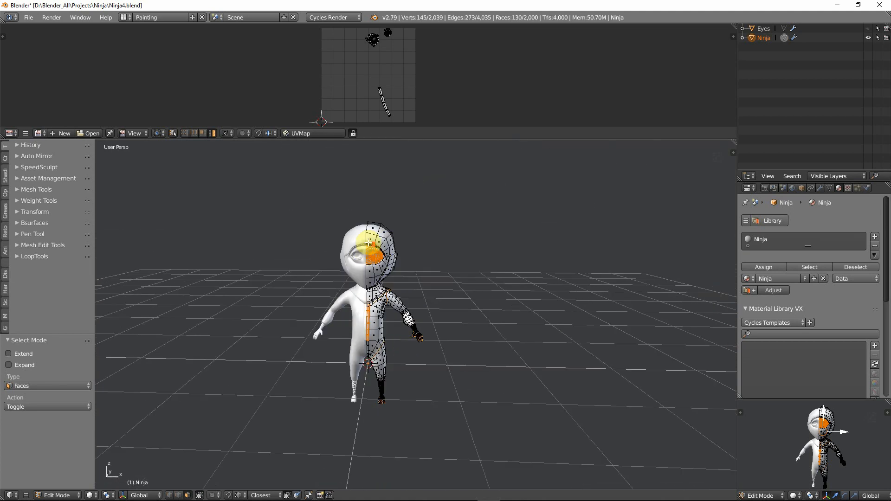
# Isolate the ninja body in local view and add the face loops around the rim of the shoe sole
pyautogui.scroll(4, 372, 300)
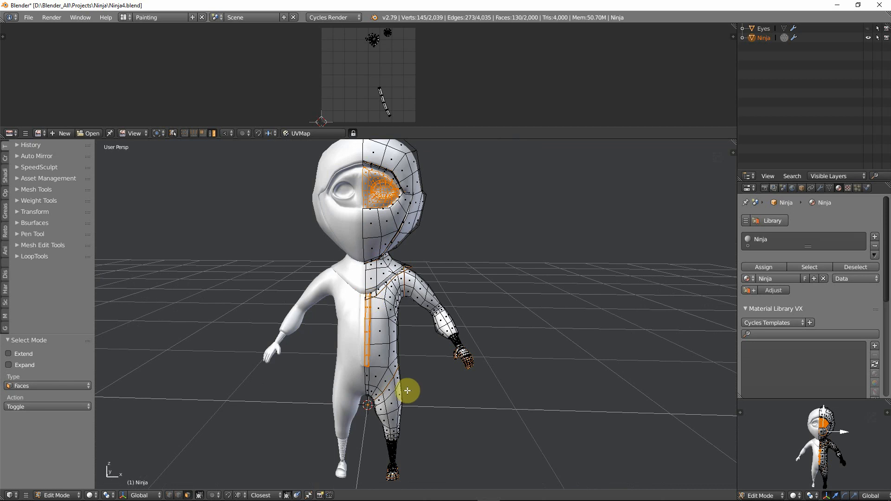
pyautogui.moveTo(407, 391); pyautogui.dragTo(374, 306, button='middle')
pyautogui.press('KP_Divide')
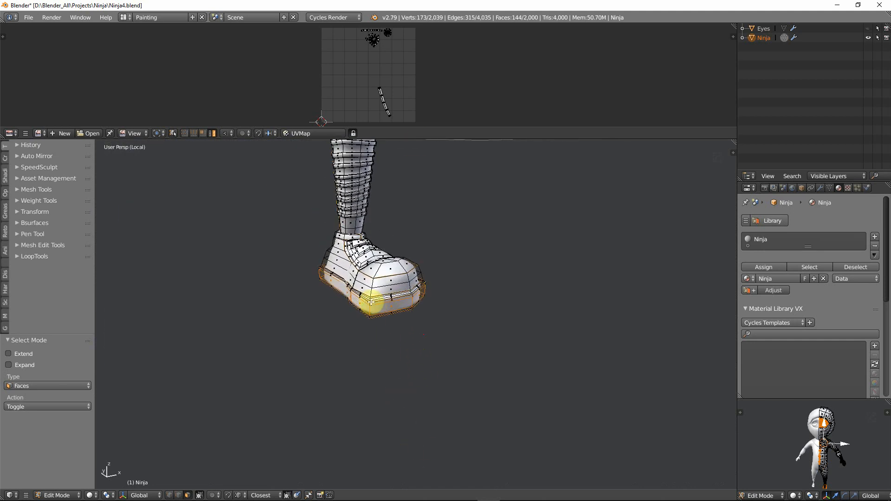
pyautogui.press('l')
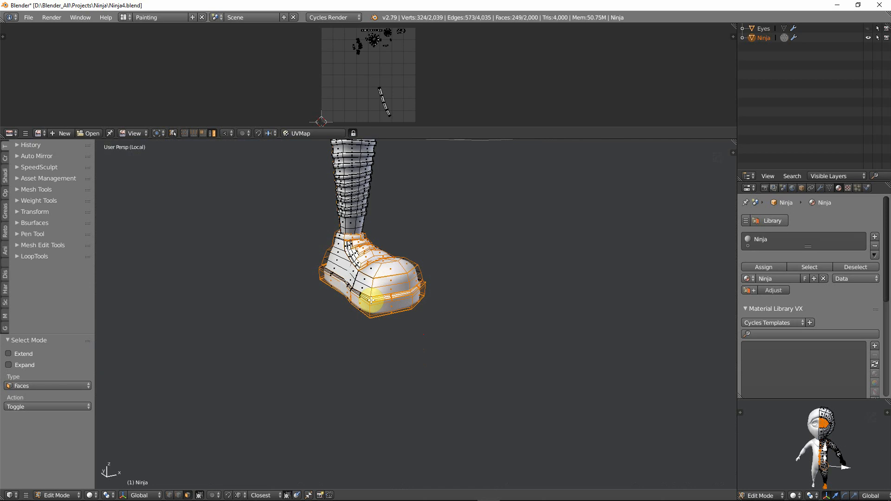
pyautogui.hotkey('ctrl', 'z')
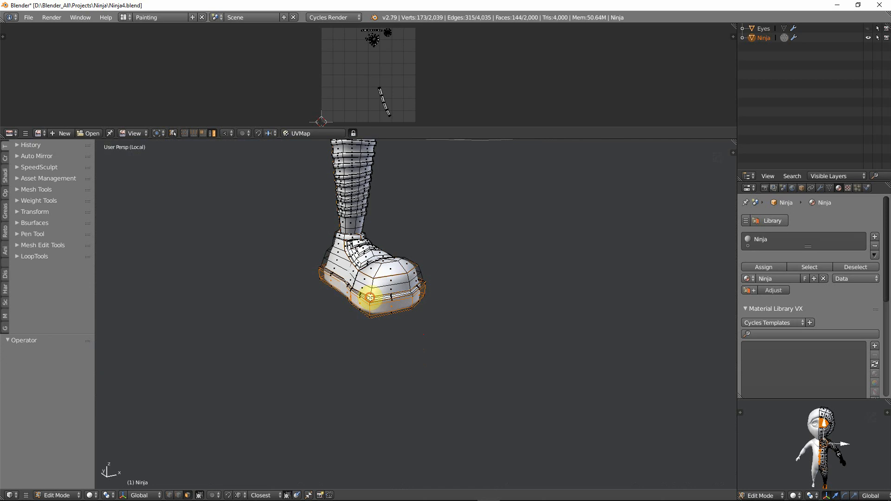
pyautogui.keyDown('alt'); pyautogui.keyDown('shift'); pyautogui.click(369, 297); pyautogui.keyUp('shift'); pyautogui.keyUp('alt')
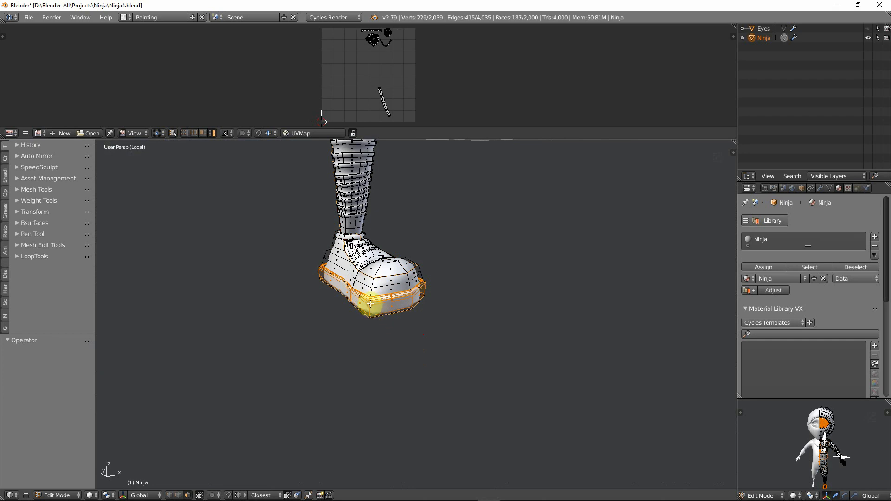
pyautogui.moveTo(370, 304); pyautogui.dragTo(370, 304, button='middle')
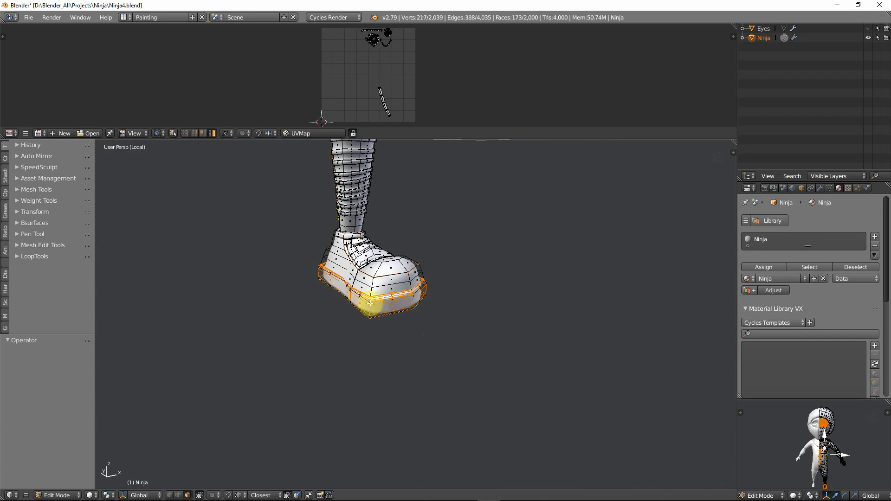
pyautogui.scroll(-8, 369, 304)
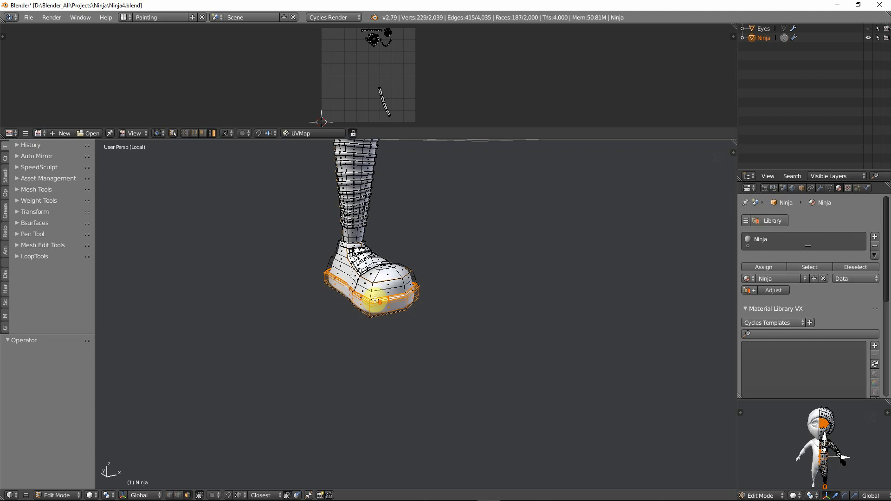
# Add the four large underside faces of the sole's heel section to the selection
pyautogui.moveTo(366, 300); pyautogui.dragTo(282, 274, button='middle')
pyautogui.moveTo(265, 310); pyautogui.dragTo(414, 377, button='middle')
pyautogui.keyDown('shift'); pyautogui.rightClick(411, 376); pyautogui.keyUp('shift')
pyautogui.keyDown('shift'); pyautogui.rightClick(478, 342); pyautogui.keyUp('shift')
pyautogui.keyDown('shift'); pyautogui.rightClick(492, 260); pyautogui.keyUp('shift')
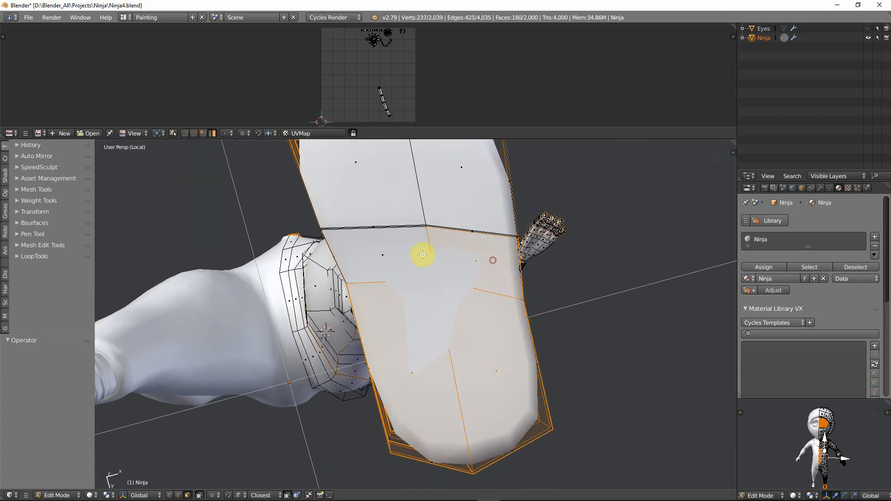
pyautogui.keyDown('shift'); pyautogui.rightClick(393, 254); pyautogui.keyUp('shift')
# Add the two underside faces of the sole's toe section and the thin faces across the crease between the sections
pyautogui.moveTo(402, 236); pyautogui.dragTo(410, 378, button='middle')
pyautogui.keyDown('shift'); pyautogui.rightClick(372, 283); pyautogui.keyUp('shift')
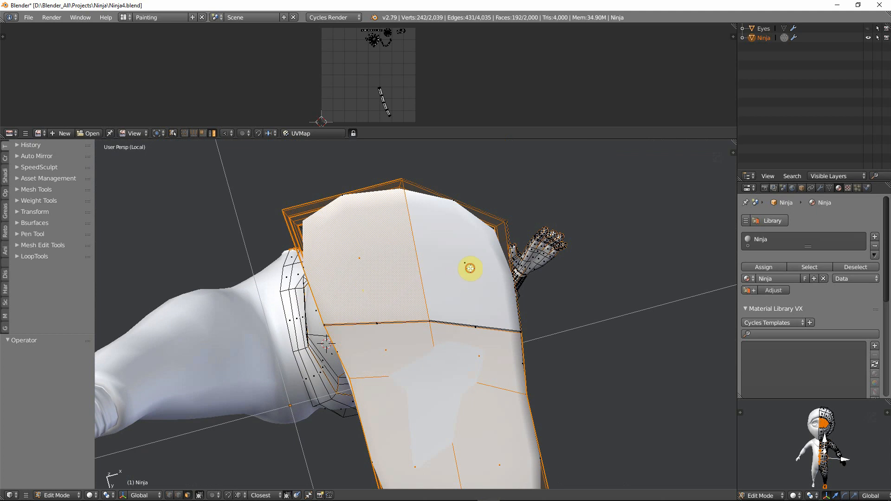
pyautogui.keyDown('shift'); pyautogui.rightClick(470, 268); pyautogui.keyUp('shift')
pyautogui.scroll(5, 390, 332)
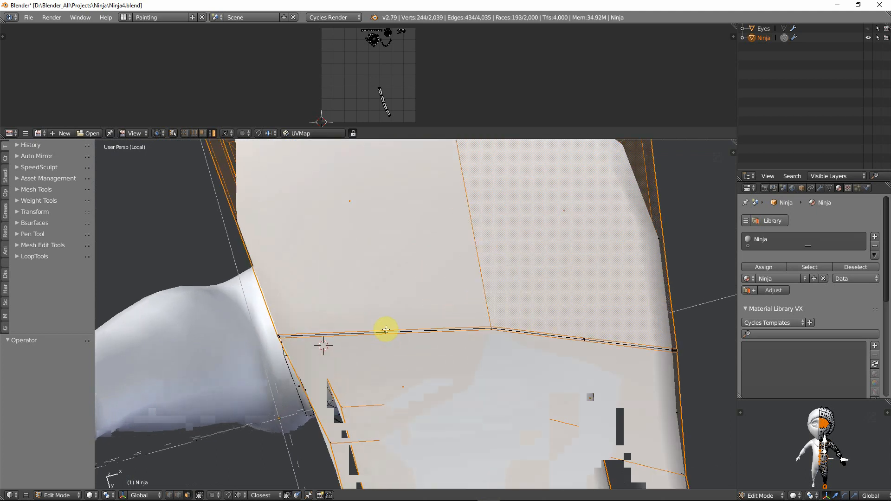
pyautogui.keyDown('shift'); pyautogui.rightClick(388, 332); pyautogui.keyUp('shift')
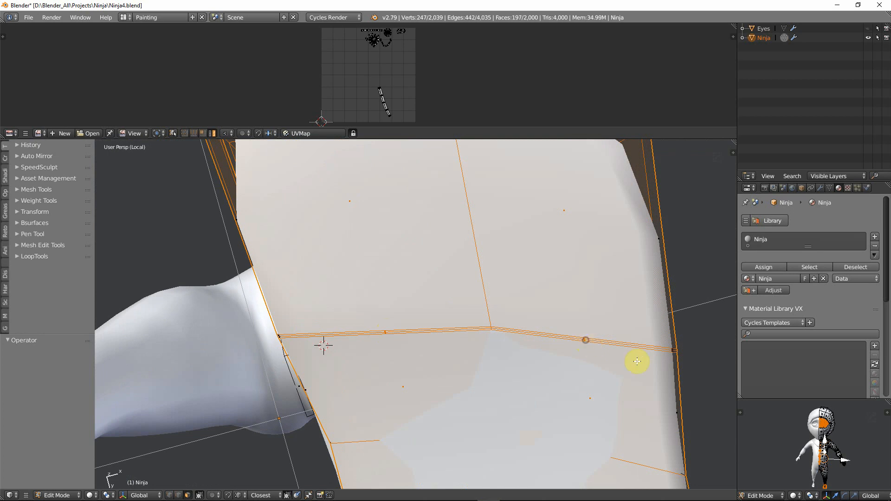
pyautogui.keyDown('shift'); pyautogui.rightClick(674, 353); pyautogui.keyUp('shift')
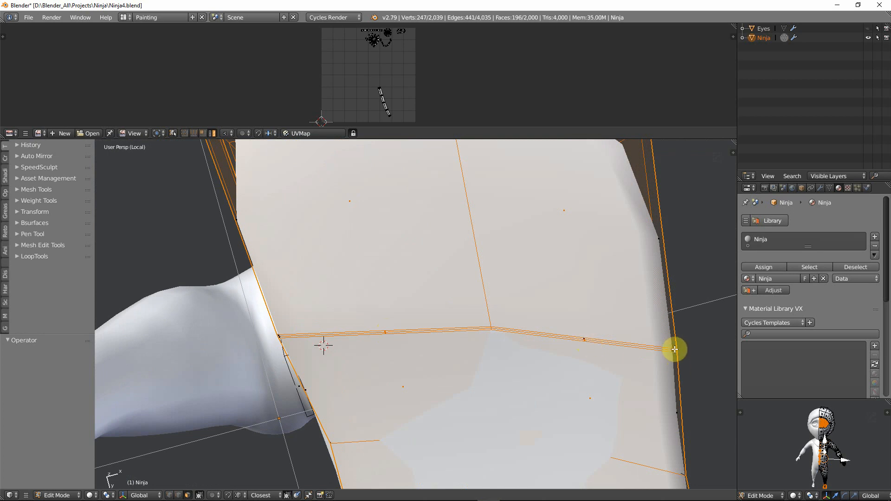
pyautogui.keyDown('shift'); pyautogui.rightClick(675, 349); pyautogui.keyUp('shift')
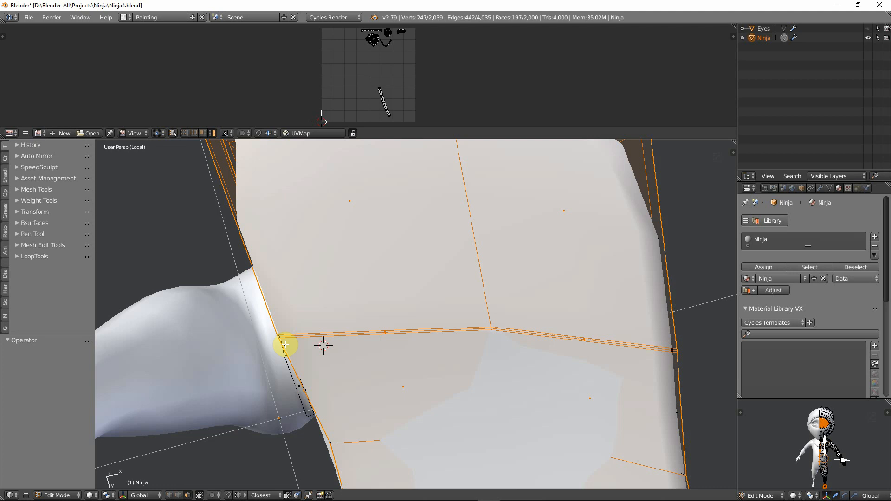
# Add the thin crease faces and missing edge loops along the side of the shoe sole
pyautogui.scroll(-4, 316, 352)
pyautogui.moveTo(322, 334); pyautogui.dragTo(453, 412, button='middle')
pyautogui.scroll(3, 453, 411)
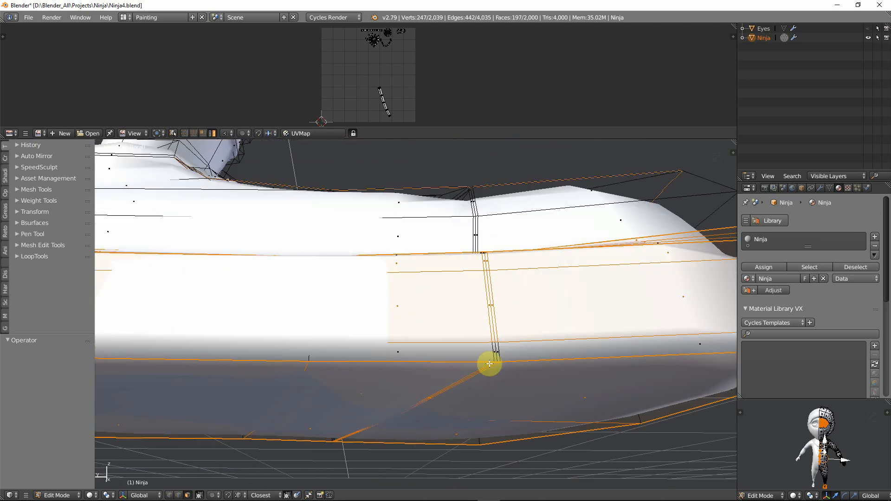
pyautogui.keyDown('alt'); pyautogui.keyDown('shift'); pyautogui.rightClick(499, 351); pyautogui.keyUp('shift'); pyautogui.keyUp('alt')
pyautogui.scroll(-4, 487, 362)
pyautogui.moveTo(487, 362); pyautogui.dragTo(403, 372, button='middle')
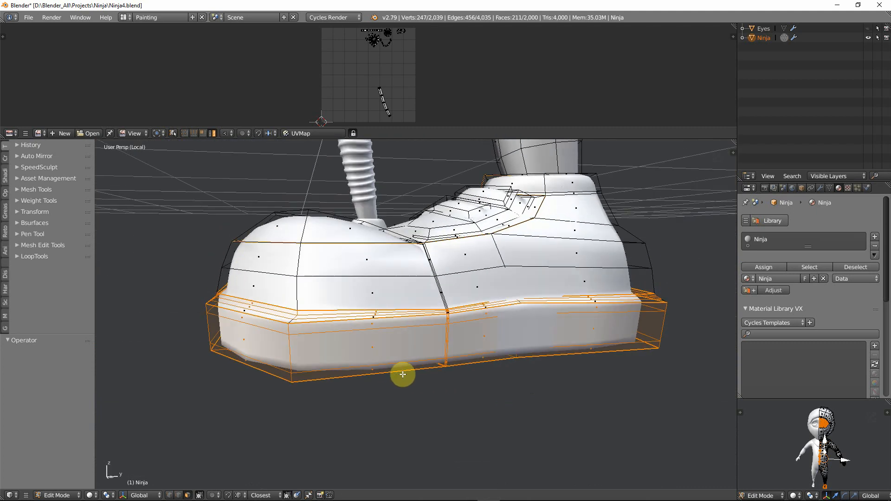
pyautogui.scroll(5, 421, 389)
pyautogui.scroll(-4, 508, 395)
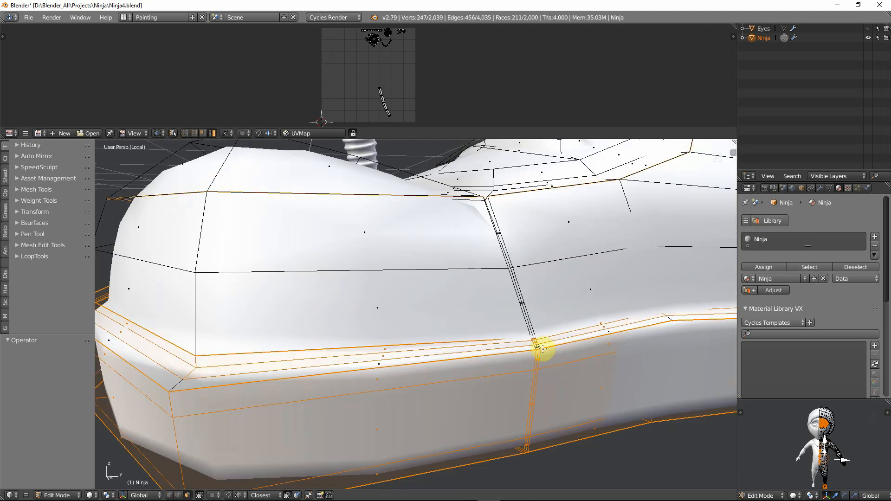
pyautogui.scroll(-5, 524, 350)
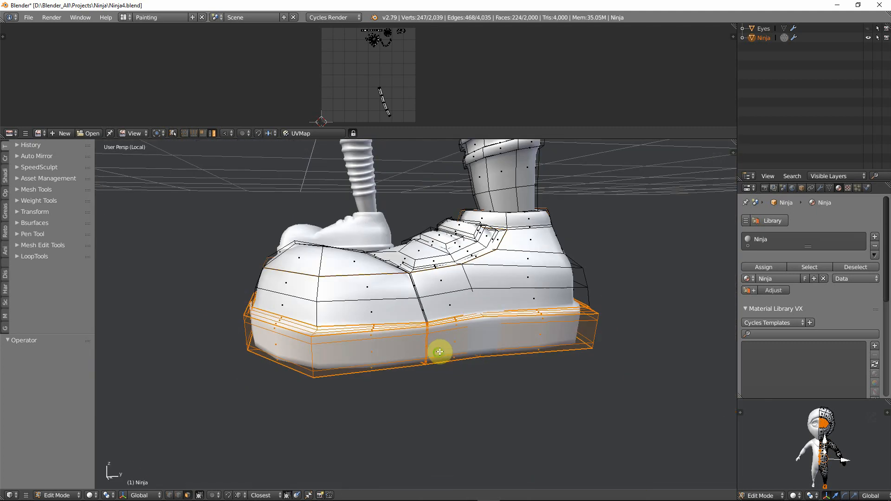
# Add the face loop across the shoe's toe cap and the neighbouring top and side faces to the selection
pyautogui.moveTo(437, 353); pyautogui.dragTo(582, 392, button='middle')
pyautogui.scroll(3, 509, 311)
pyautogui.keyDown('alt'); pyautogui.keyDown('shift'); pyautogui.rightClick(491, 308); pyautogui.keyUp('shift'); pyautogui.keyUp('alt')
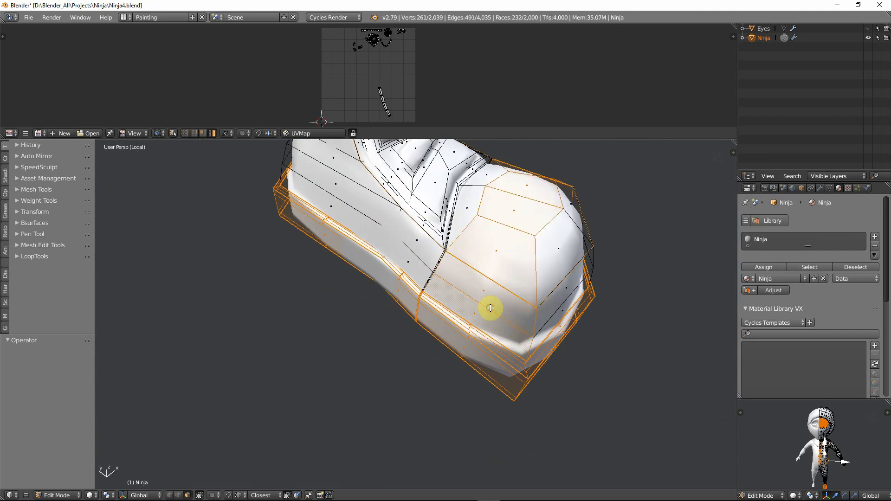
pyautogui.scroll(1, 524, 305)
pyautogui.moveTo(521, 304); pyautogui.dragTo(507, 296, button='middle')
pyautogui.keyDown('shift'); pyautogui.moveTo(507, 296); pyautogui.dragTo(406, 273, button='middle'); pyautogui.keyUp('shift')
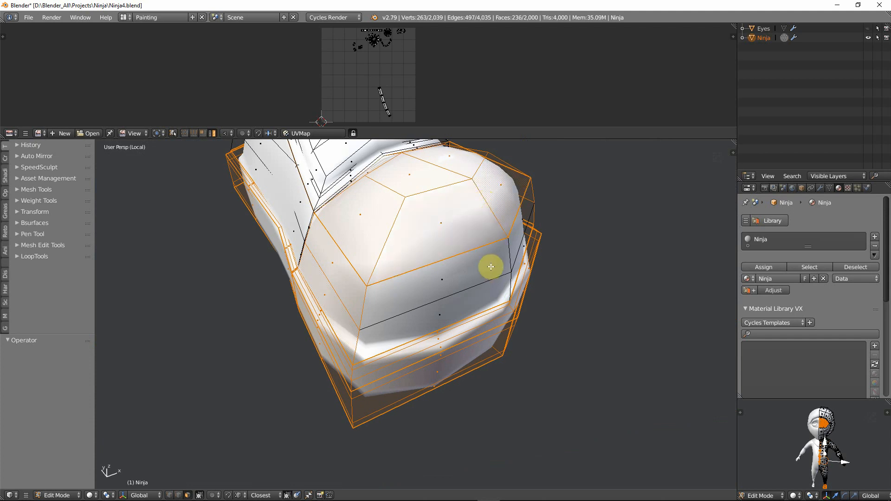
pyautogui.click(508, 253)
pyautogui.keyDown('alt'); pyautogui.keyDown('shift'); pyautogui.rightClick(510, 285); pyautogui.keyUp('shift'); pyautogui.keyUp('alt')
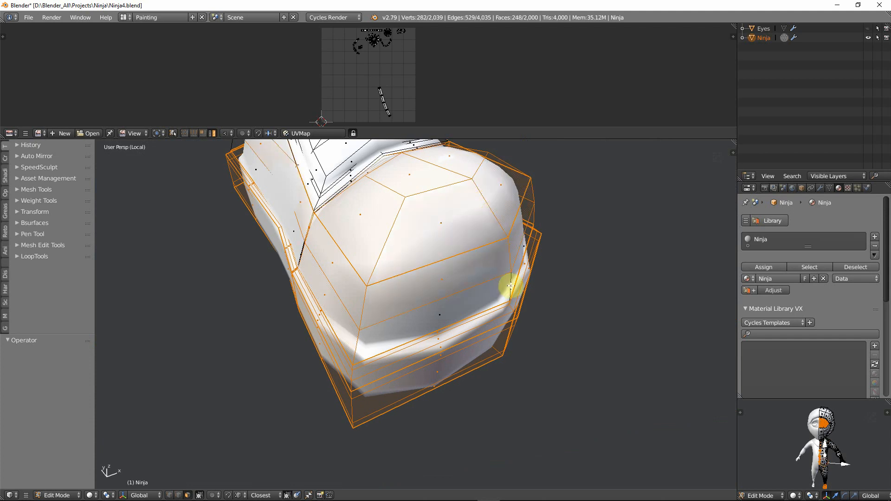
pyautogui.hotkey('ctrl', 'z')
# Add the remaining individual front faces of the toe cap above the sole to the selection
pyautogui.moveTo(497, 306); pyautogui.dragTo(424, 286, button='middle')
pyautogui.keyDown('shift'); pyautogui.rightClick(424, 287); pyautogui.keyUp('shift')
pyautogui.keyDown('shift'); pyautogui.rightClick(430, 254); pyautogui.keyUp('shift')
# Add the two thin faces along the toe cap's rear edge on the top of the shoe
pyautogui.moveTo(504, 258); pyautogui.dragTo(406, 287, button='middle')
pyautogui.keyDown('shift'); pyautogui.moveTo(406, 287); pyautogui.dragTo(412, 322, button='middle'); pyautogui.keyUp('shift')
pyautogui.scroll(6, 394, 317)
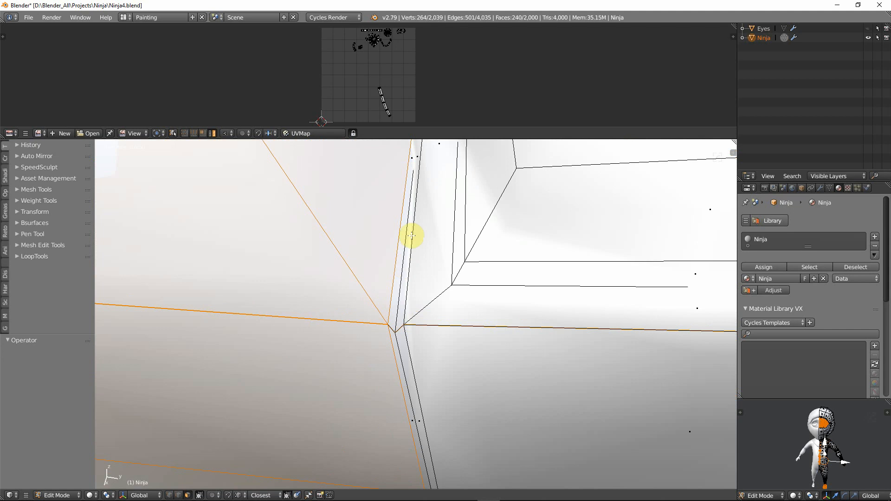
pyautogui.moveTo(411, 224); pyautogui.dragTo(412, 332, button='middle')
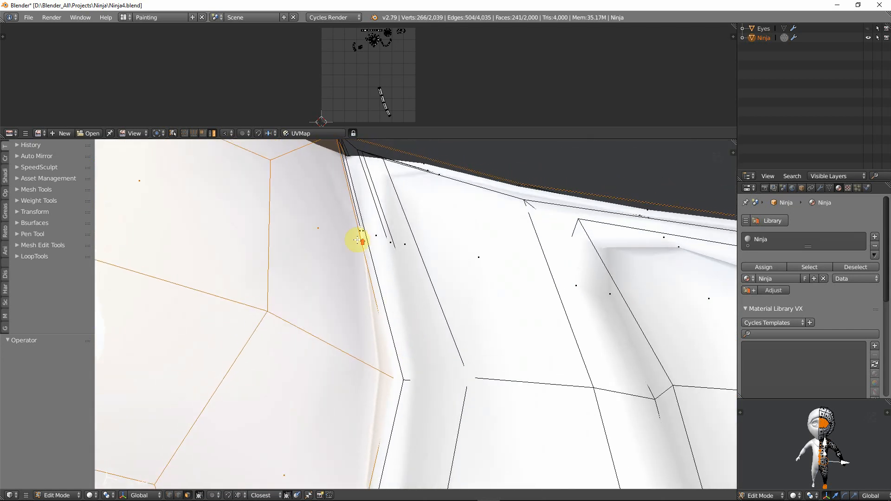
pyautogui.scroll(3, 361, 241)
pyautogui.scroll(-6, 352, 164)
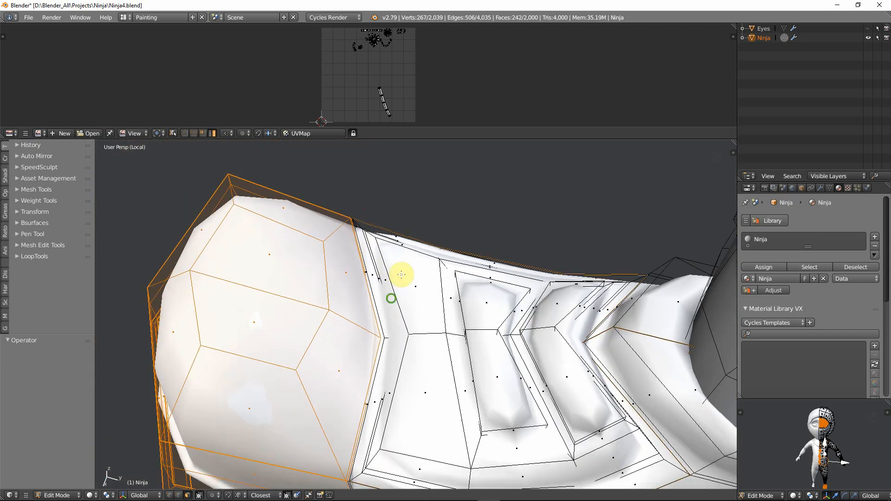
# Add the thin faces along the toe cap's rear edge on the outer side of the shoe
pyautogui.moveTo(413, 302); pyautogui.dragTo(394, 237, button='middle')
pyautogui.scroll(4, 394, 282)
pyautogui.moveTo(390, 282); pyautogui.dragTo(375, 280, button='middle')
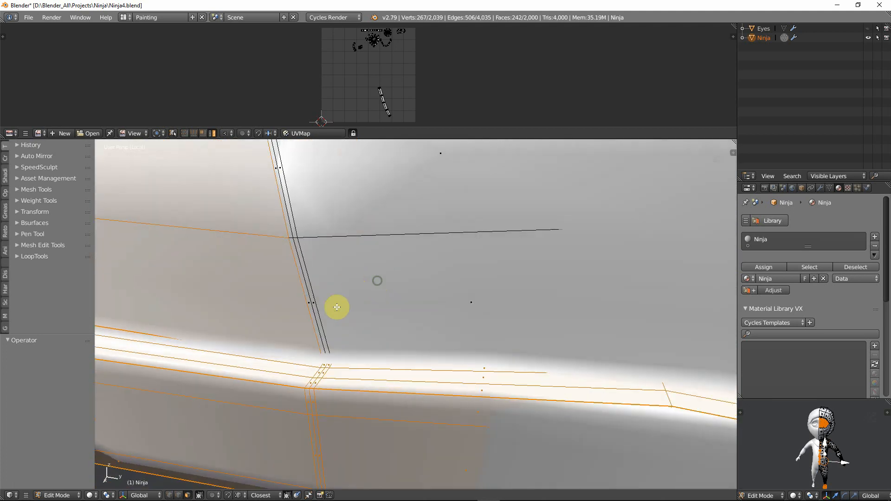
pyautogui.keyDown('shift'); pyautogui.rightClick(310, 306); pyautogui.keyUp('shift')
pyautogui.keyDown('shift'); pyautogui.moveTo(319, 277); pyautogui.dragTo(350, 308, button='middle'); pyautogui.keyUp('shift')
pyautogui.scroll(-2, 393, 251)
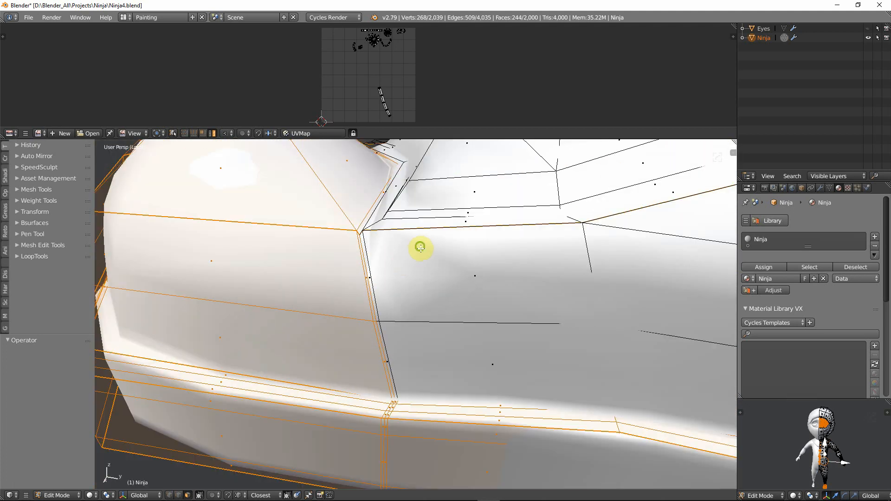
# Add the matching thin faces along the toe cap's rear edge on the inner side of the shoe
pyautogui.moveTo(420, 247); pyautogui.dragTo(257, 249, button='middle')
pyautogui.scroll(1, 437, 296)
pyautogui.scroll(3, 455, 293)
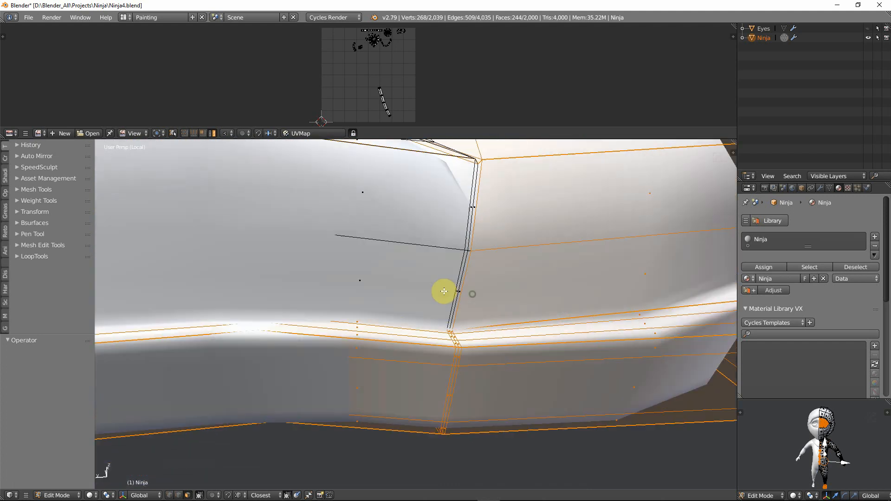
pyautogui.keyDown('shift'); pyautogui.rightClick(431, 275); pyautogui.keyUp('shift')
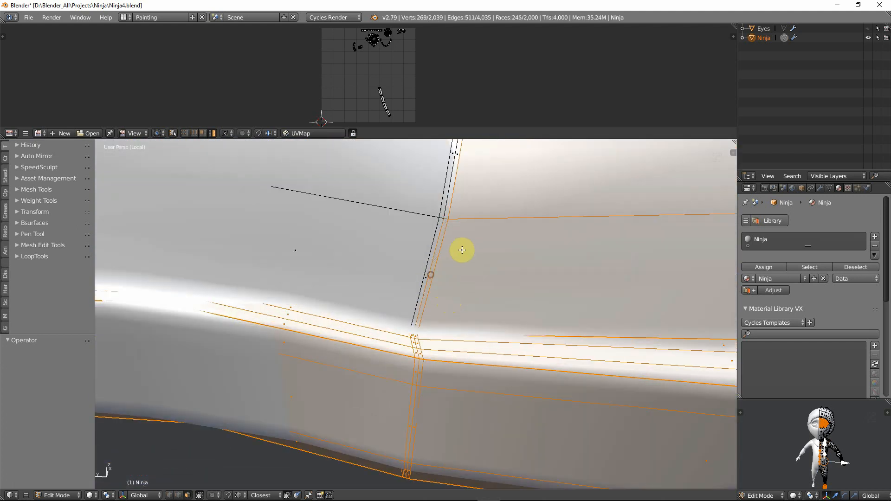
pyautogui.keyDown('shift'); pyautogui.moveTo(462, 250); pyautogui.dragTo(447, 327, button='middle'); pyautogui.keyUp('shift')
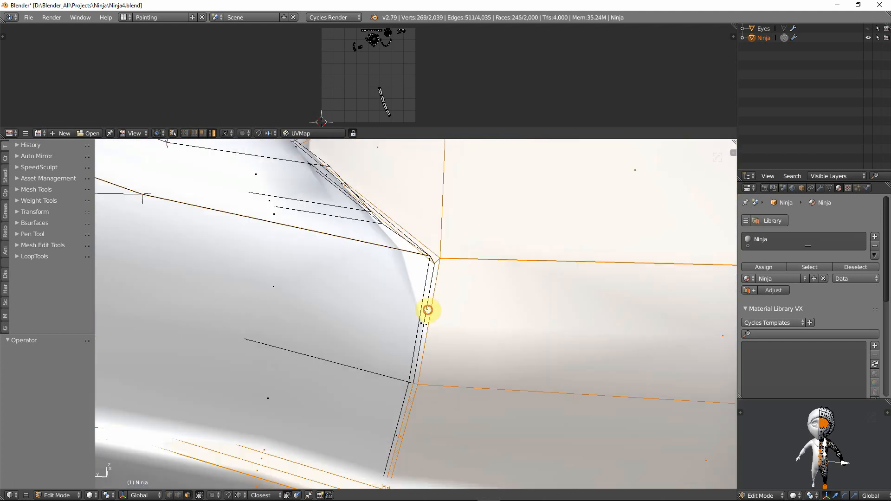
# Add the surrounding face loops and top faces of both raised pads on the shoe's instep to the selection
pyautogui.scroll(-4, 429, 306)
pyautogui.moveTo(433, 298); pyautogui.dragTo(421, 361, button='middle')
pyautogui.scroll(-5, 327, 324)
pyautogui.scroll(6, 378, 340)
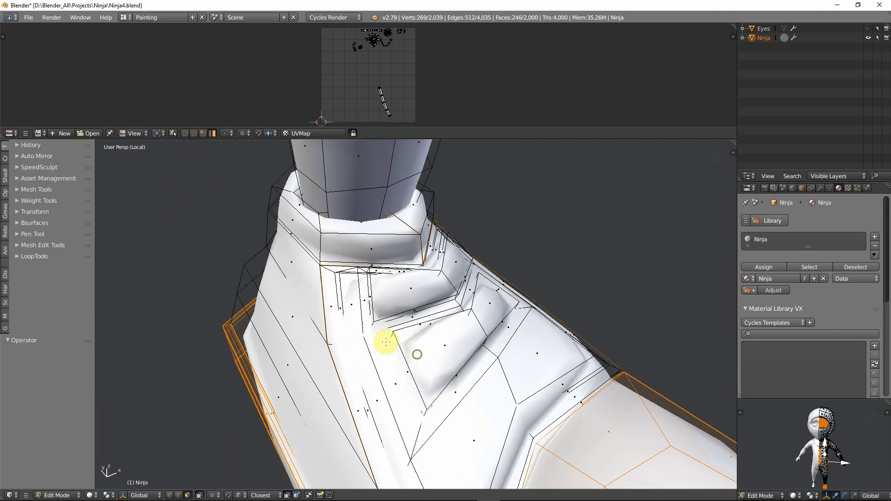
pyautogui.moveTo(372, 341); pyautogui.dragTo(453, 314, button='middle')
pyautogui.keyDown('alt'); pyautogui.keyDown('shift'); pyautogui.click(449, 317); pyautogui.keyUp('shift'); pyautogui.keyUp('alt')
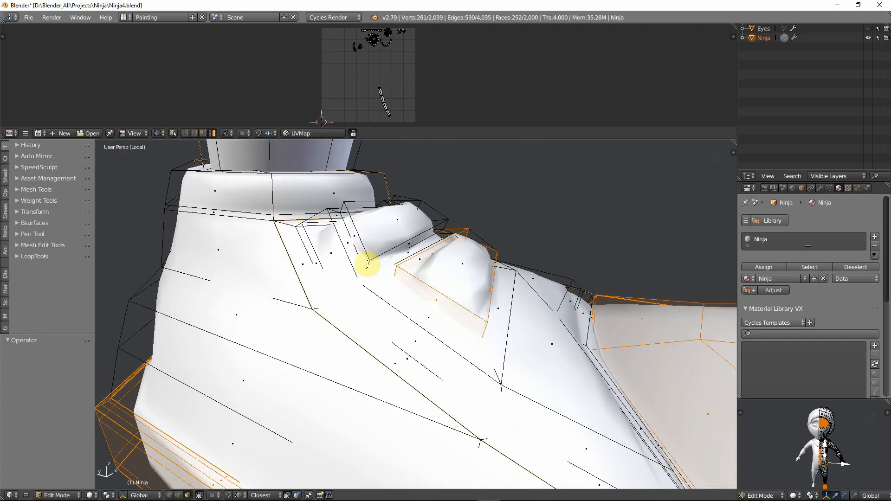
pyautogui.keyDown('alt'); pyautogui.keyDown('shift'); pyautogui.click(382, 233); pyautogui.keyUp('shift'); pyautogui.keyUp('alt')
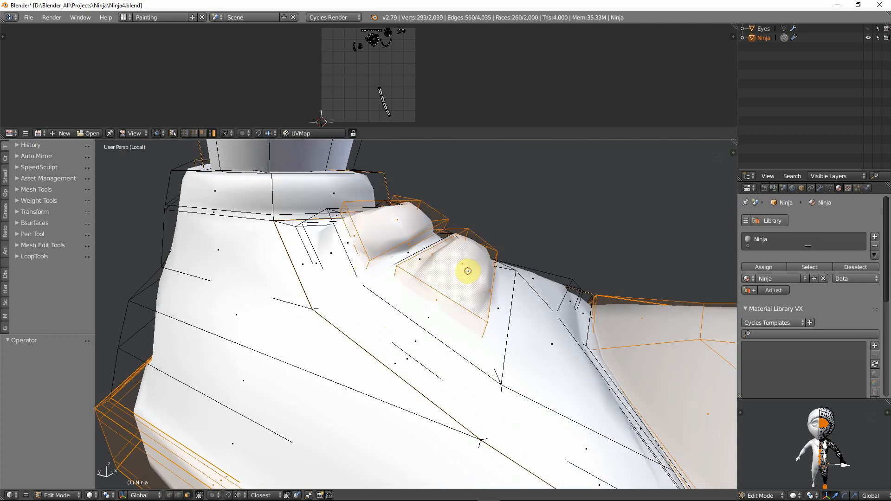
pyautogui.moveTo(468, 271); pyautogui.dragTo(373, 322, button='middle')
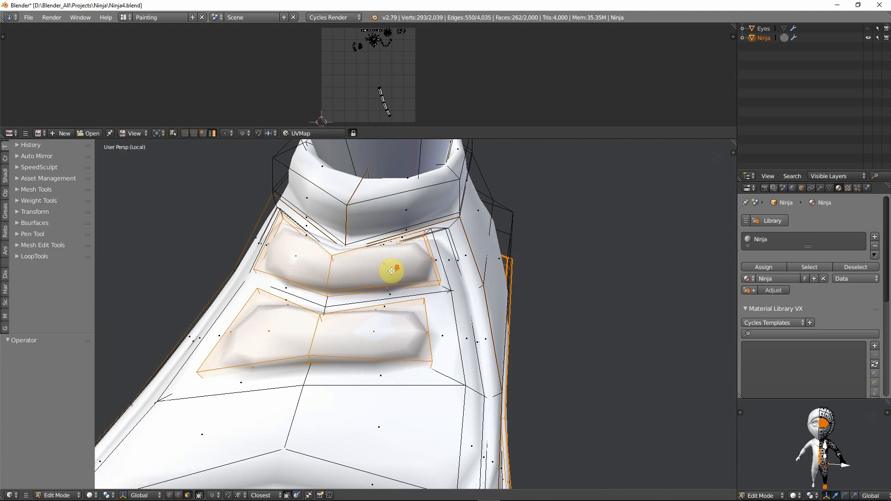
pyautogui.moveTo(392, 270); pyautogui.dragTo(454, 304, button='middle')
# Invert the face selection across the whole ninja body
pyautogui.scroll(-2, 320, 288)
pyautogui.scroll(-6, 449, 301)
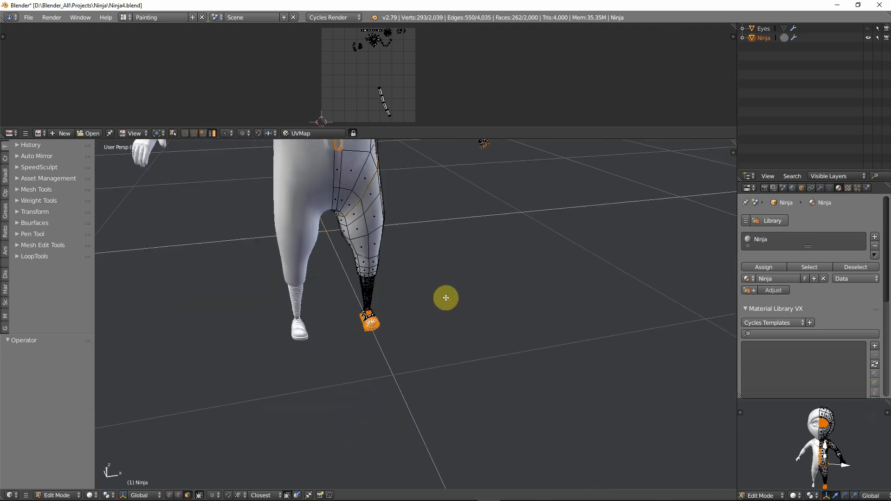
pyautogui.keyDown('shift'); pyautogui.moveTo(453, 247); pyautogui.dragTo(447, 368, button='middle'); pyautogui.keyUp('shift')
pyautogui.scroll(-3, 448, 368)
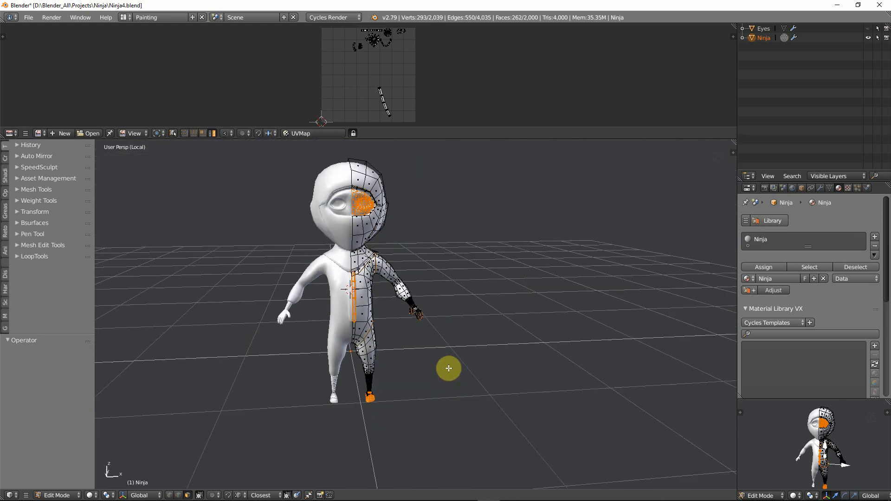
pyautogui.hotkey('ctrl', 'i')
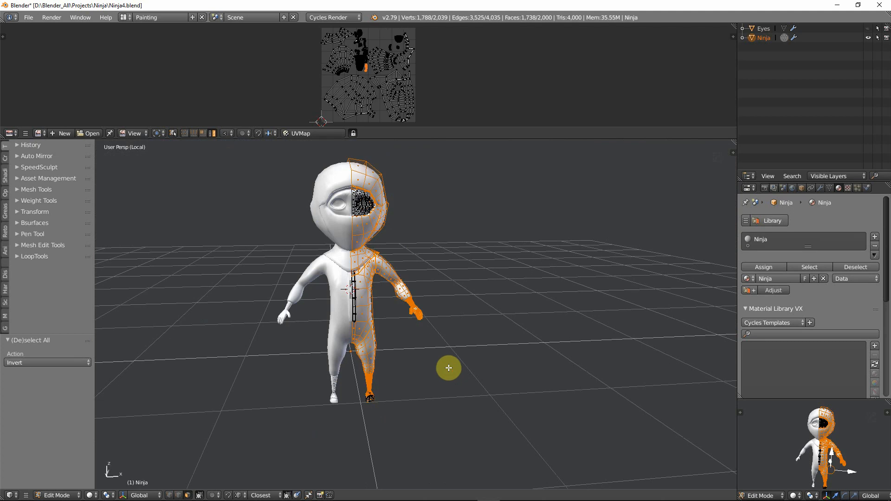
pyautogui.scroll(2, 445, 364)
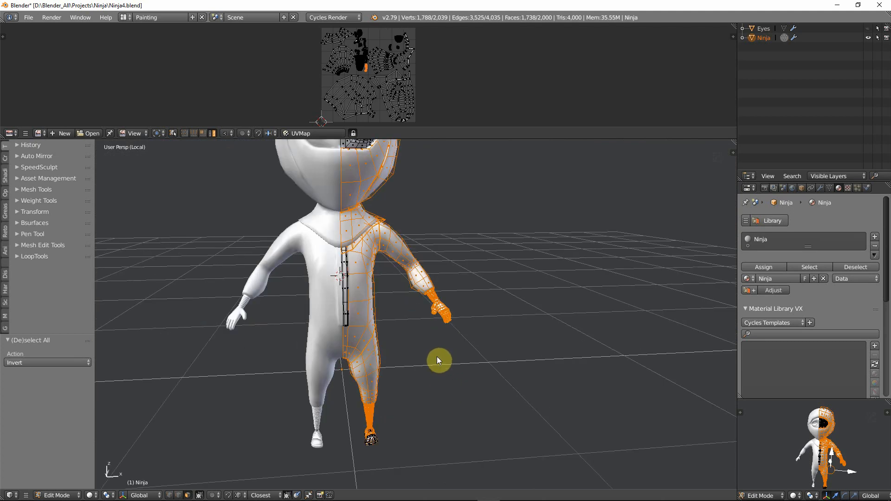
# Switch the ninja to Texture Paint mode and enable face selection masking
pyautogui.press('Tab')
pyautogui.keyDown('shift'); pyautogui.moveTo(411, 246); pyautogui.dragTo(432, 339, button='middle'); pyautogui.keyUp('shift')
pyautogui.scroll(-2, 429, 351)
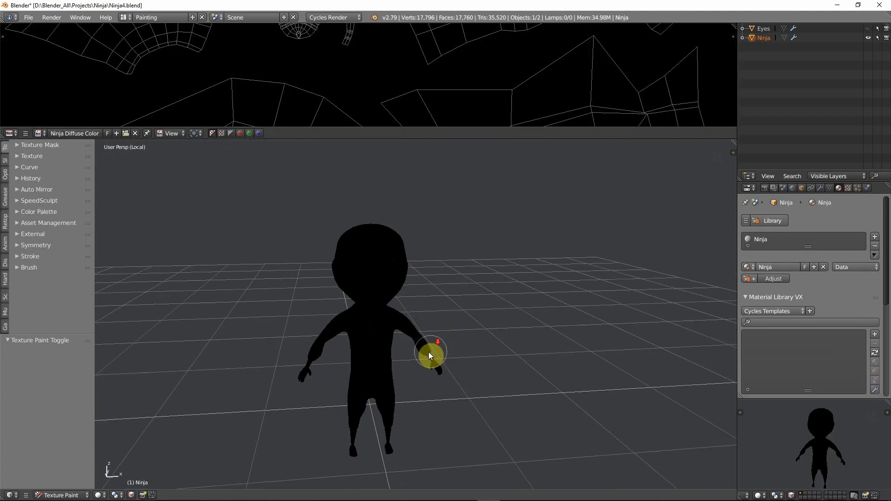
pyautogui.click(131, 495)
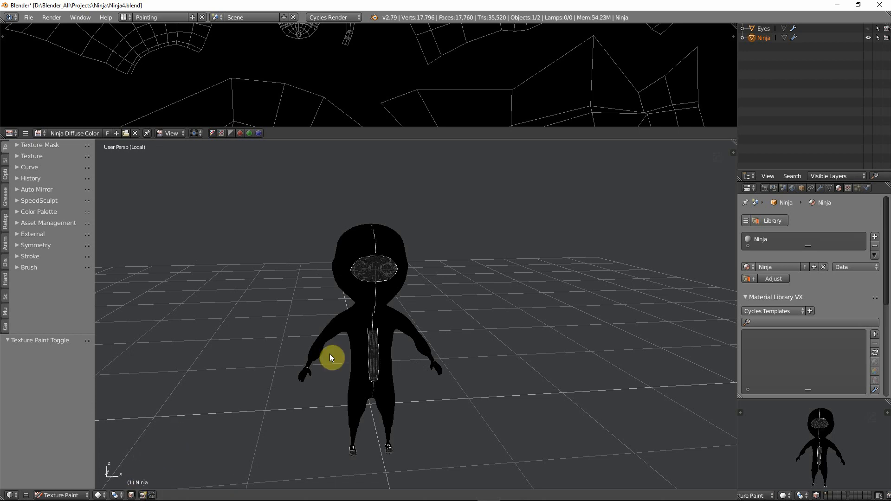
pyautogui.scroll(2, 399, 294)
pyautogui.moveTo(390, 328)
pyautogui.mouseDown(button='middle')
pyautogui.moveTo(334, 321)
pyautogui.moveTo(455, 334)
pyautogui.moveTo(386, 328)
pyautogui.mouseUp(button='middle')
pyautogui.scroll(2, 364, 348)
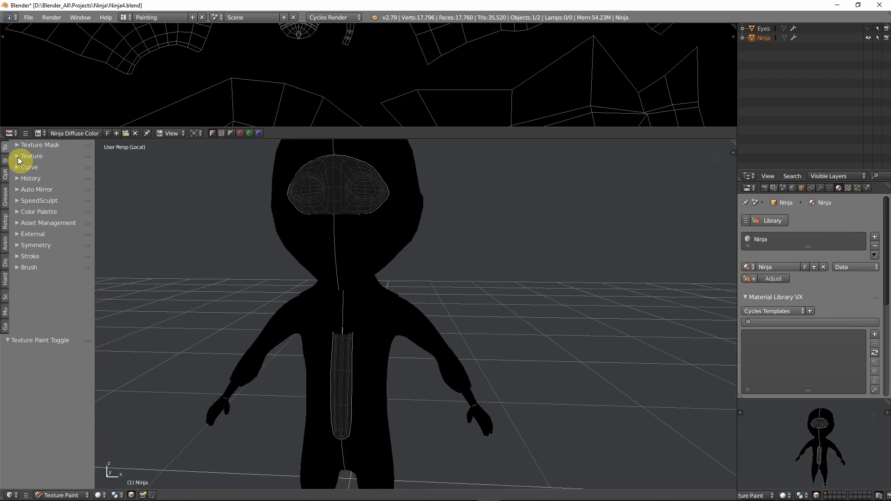
# Reorder the tool shelf so Brush comes first and Color Palette second, and shrink the operator area away
pyautogui.click(19, 268)
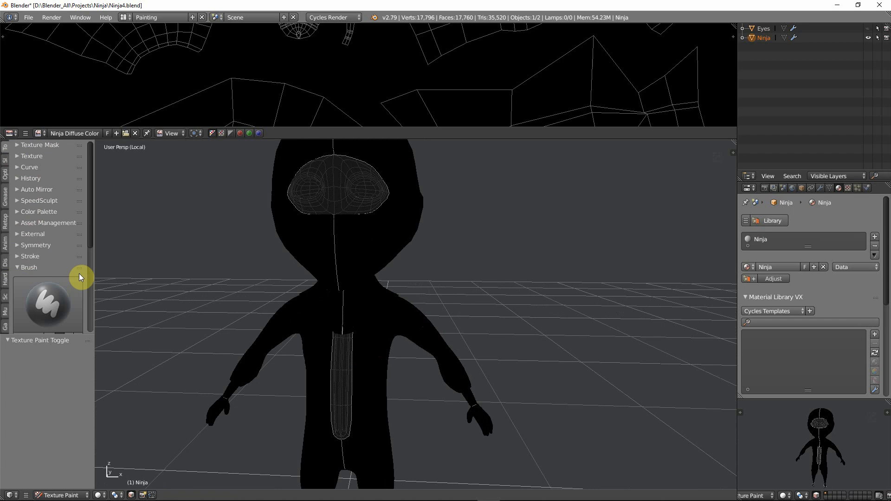
pyautogui.moveTo(79, 269); pyautogui.dragTo(79, 144)
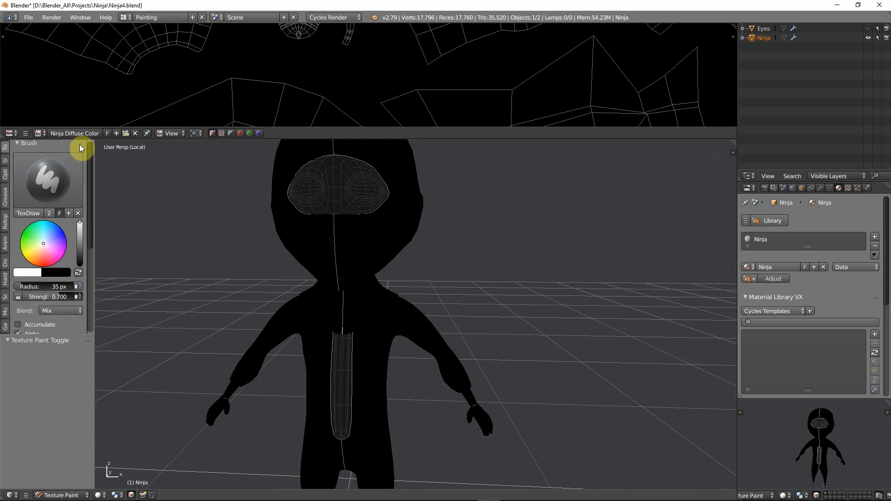
pyautogui.click(16, 143)
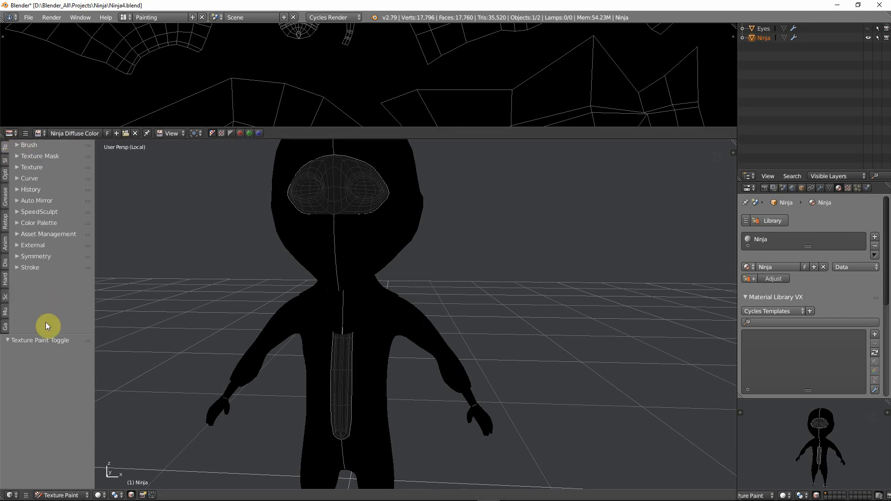
pyautogui.moveTo(43, 336); pyautogui.dragTo(41, 489)
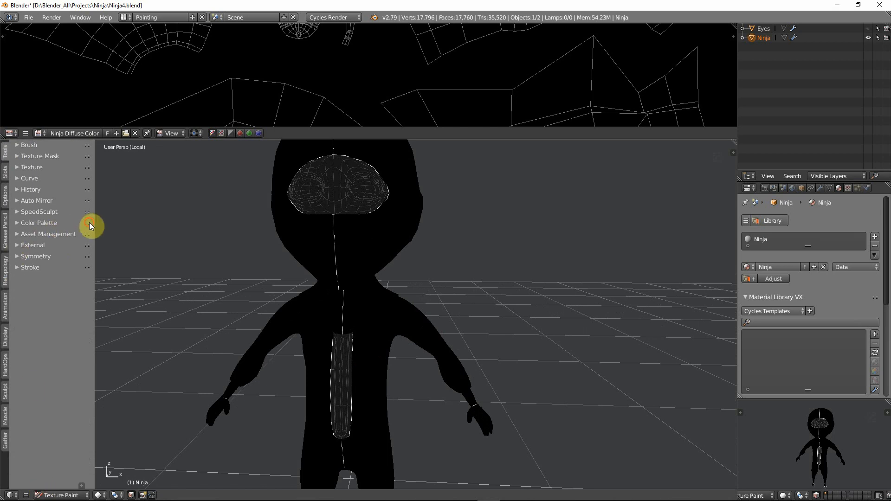
pyautogui.moveTo(90, 226); pyautogui.dragTo(91, 155)
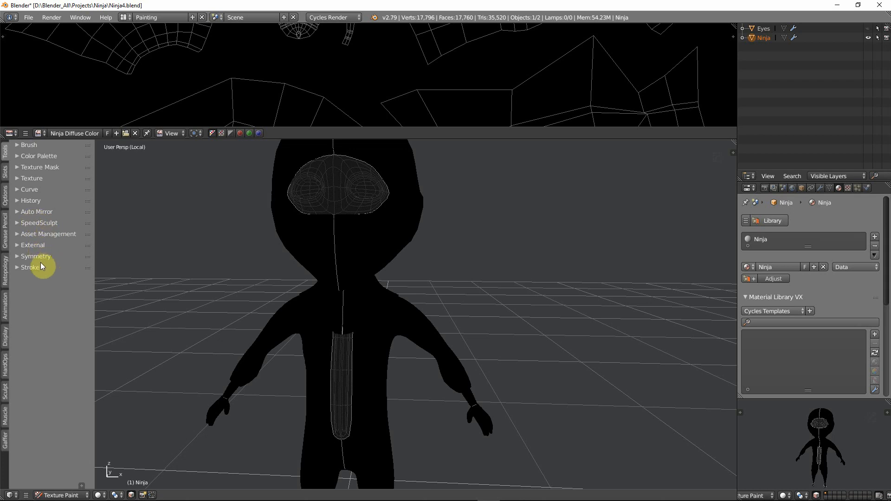
# Turn on brush mirroring across the X axis
pyautogui.click(17, 257)
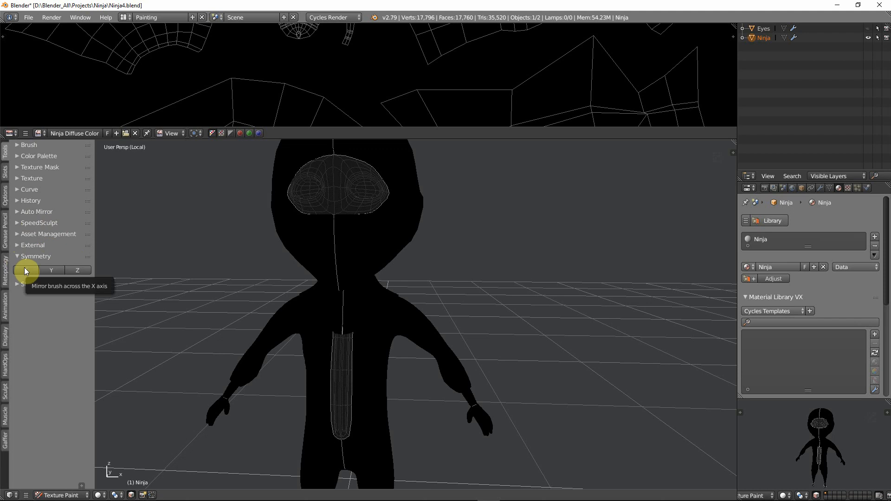
pyautogui.click(23, 268)
pyautogui.click(15, 257)
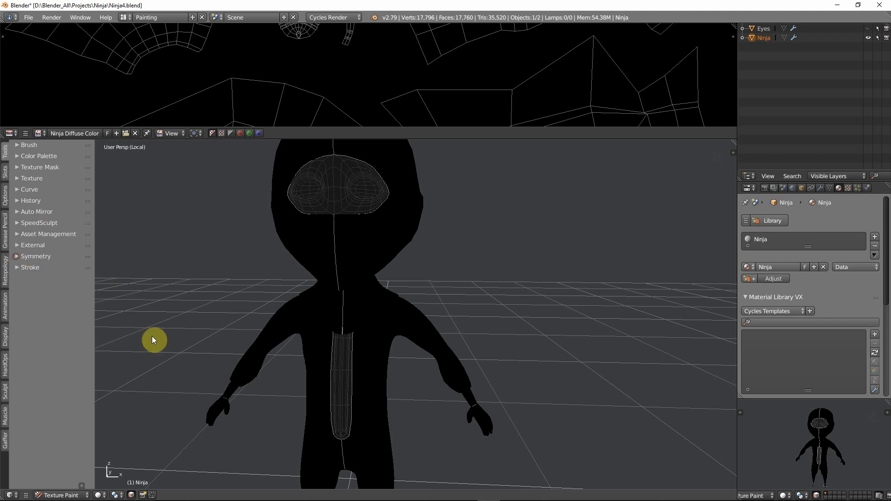
# Choose the Fill brush for painting the ninja
pyautogui.moveTo(322, 375); pyautogui.dragTo(349, 307, button='middle')
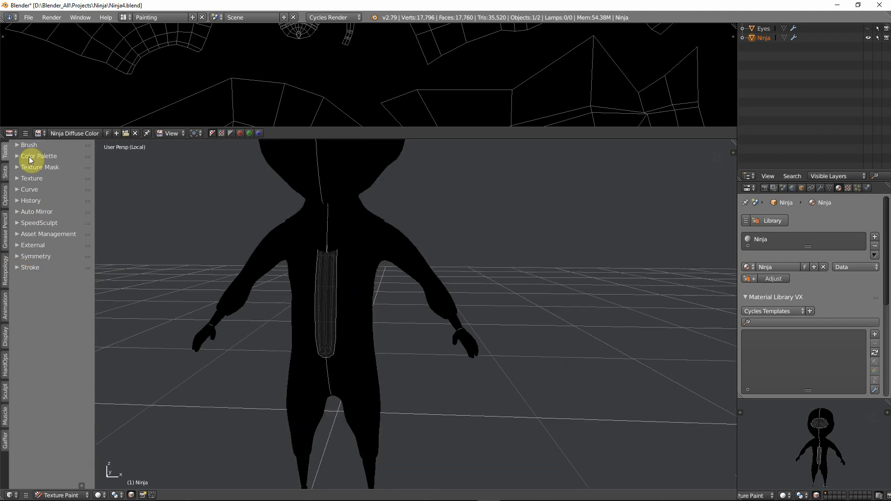
pyautogui.click(17, 145)
pyautogui.click(50, 184)
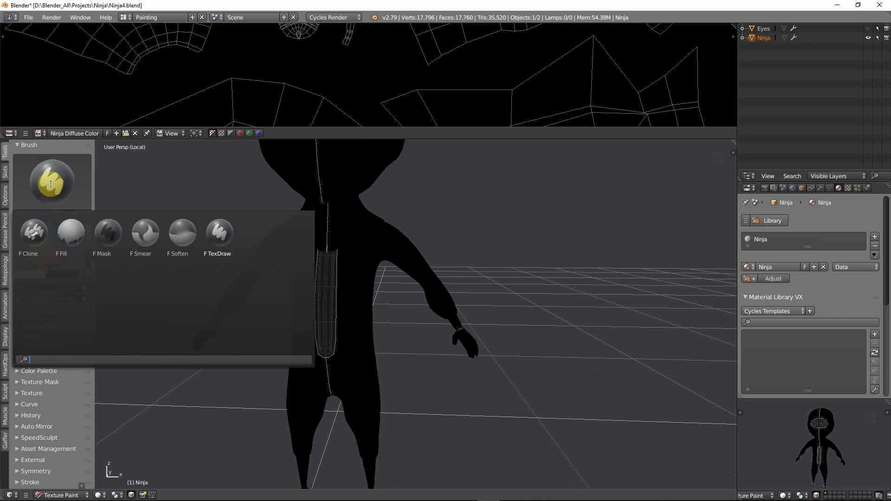
pyautogui.click(63, 233)
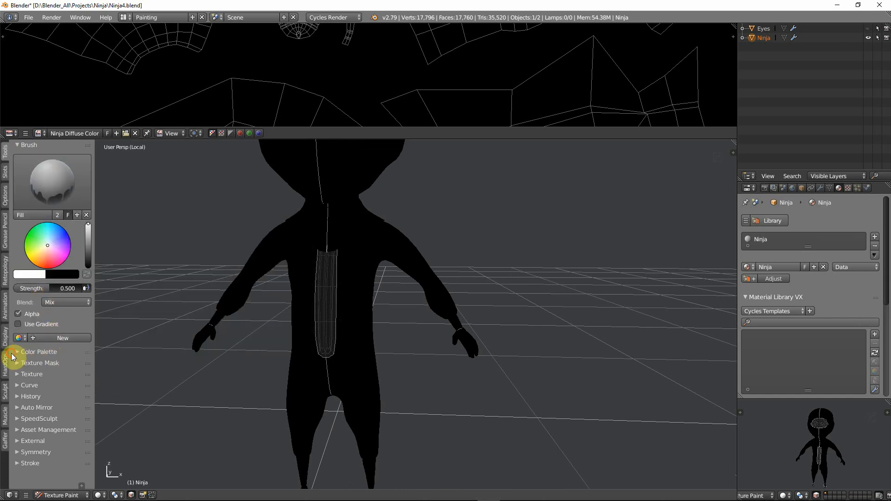
# Create a new colour palette for the brush
pyautogui.click(16, 352)
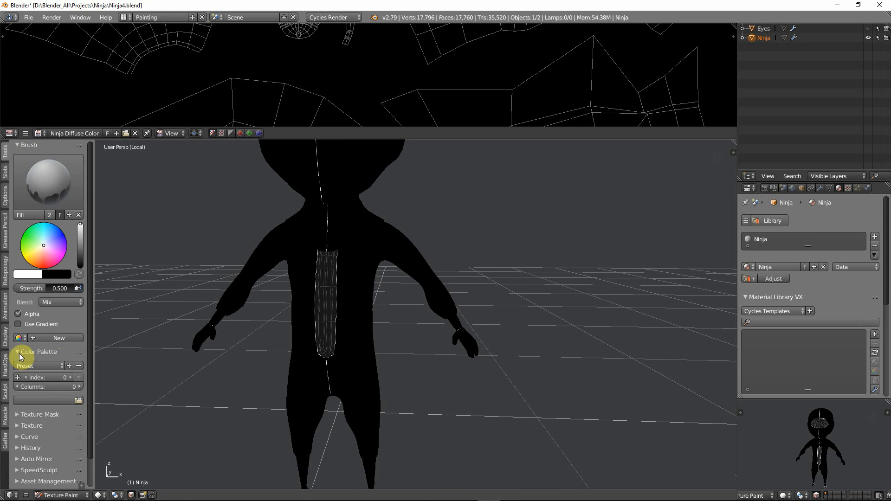
pyautogui.click(19, 352)
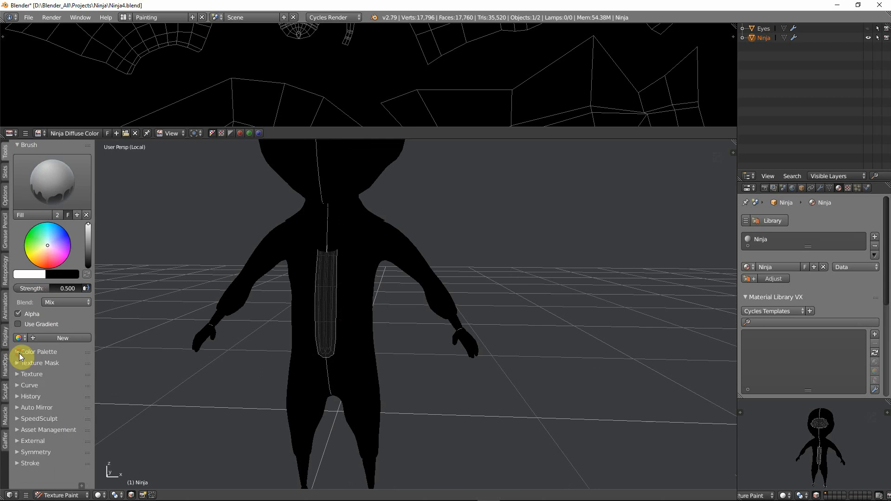
pyautogui.click(50, 338)
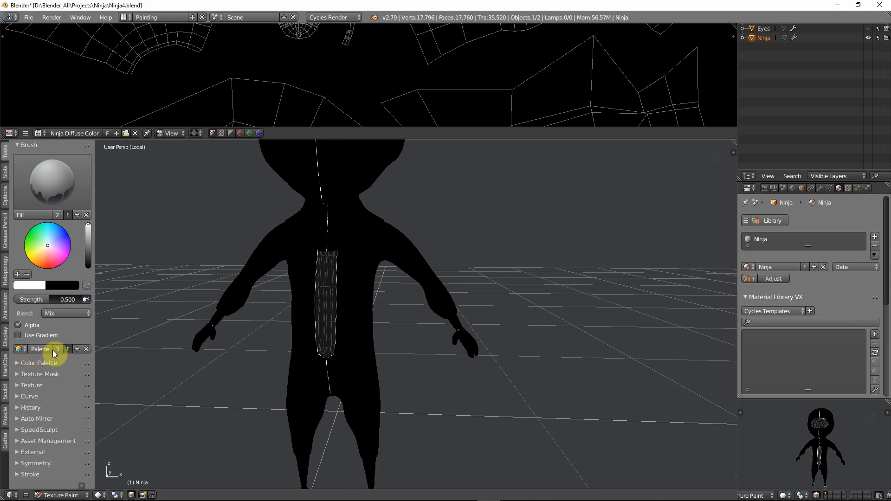
pyautogui.click(20, 361)
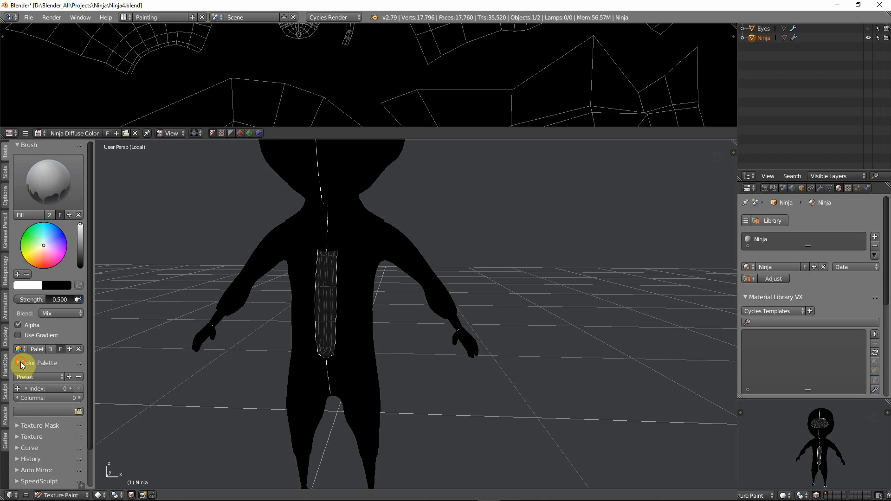
pyautogui.click(21, 361)
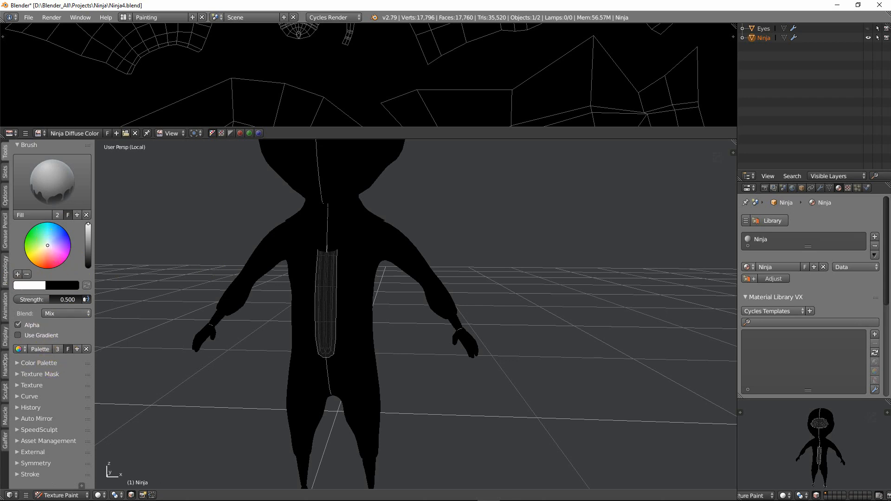
# Fill the unmasked ninja suit with a medium sky blue, check it from the front, and undo the fill
pyautogui.moveTo(47, 245); pyautogui.dragTo(53, 233)
pyautogui.click(54, 230)
pyautogui.moveTo(375, 252); pyautogui.dragTo(349, 250, button='middle')
pyautogui.click(346, 249)
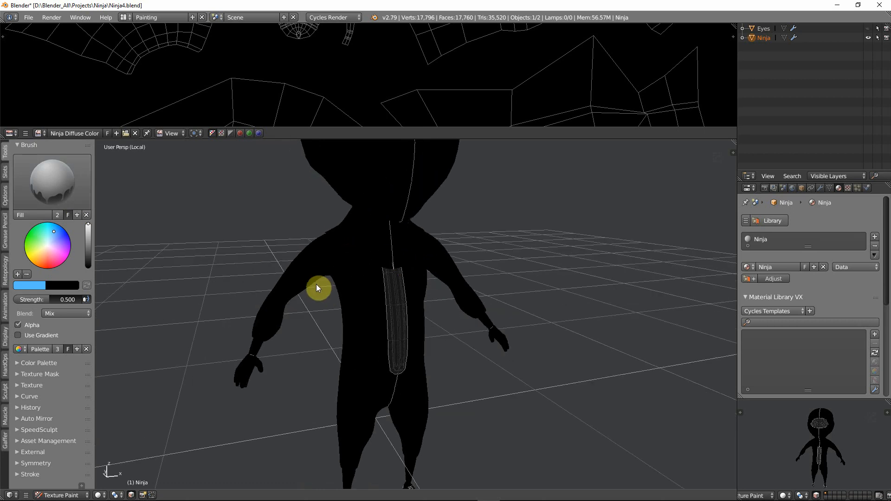
pyautogui.scroll(-3, 392, 296)
pyautogui.moveTo(392, 296); pyautogui.dragTo(338, 274, button='middle')
pyautogui.scroll(1, 337, 275)
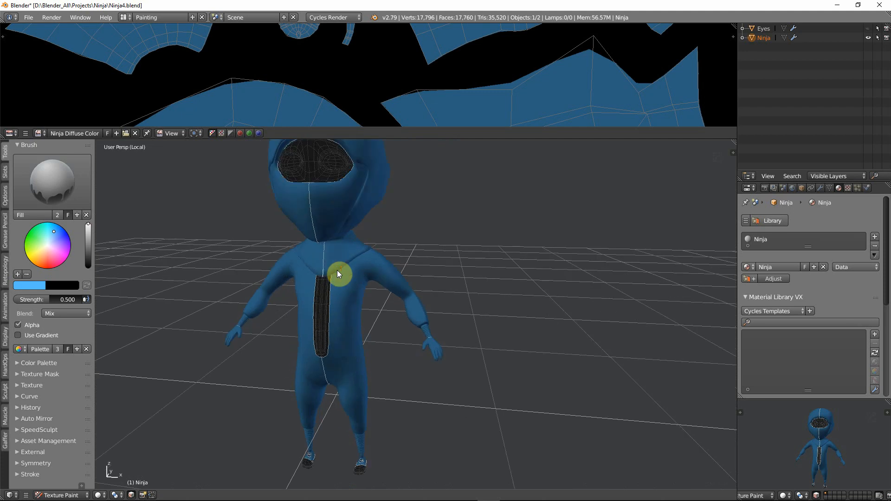
pyautogui.click(337, 270)
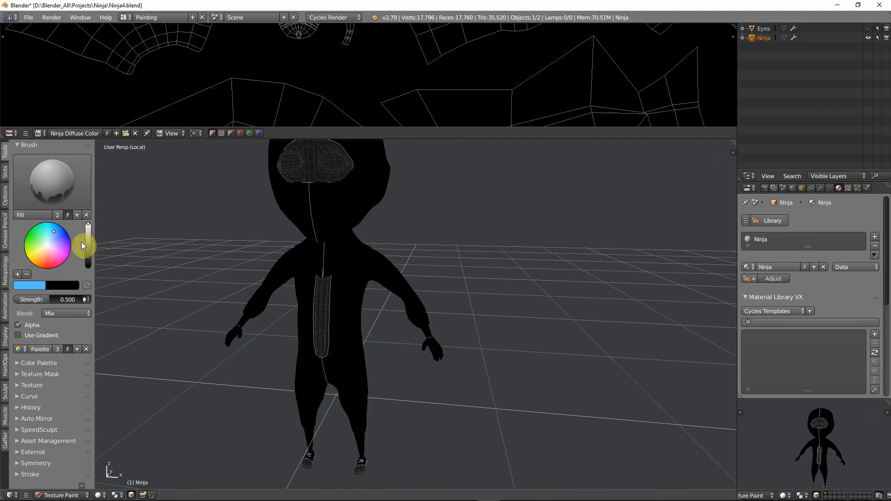
# Fill the suit with a slightly lighter, greener sky blue, check the head, and undo the fill
pyautogui.click(52, 233)
pyautogui.click(341, 216)
pyautogui.scroll(-2, 351, 244)
pyautogui.moveTo(341, 261); pyautogui.dragTo(371, 345, button='middle')
pyautogui.scroll(2, 424, 263)
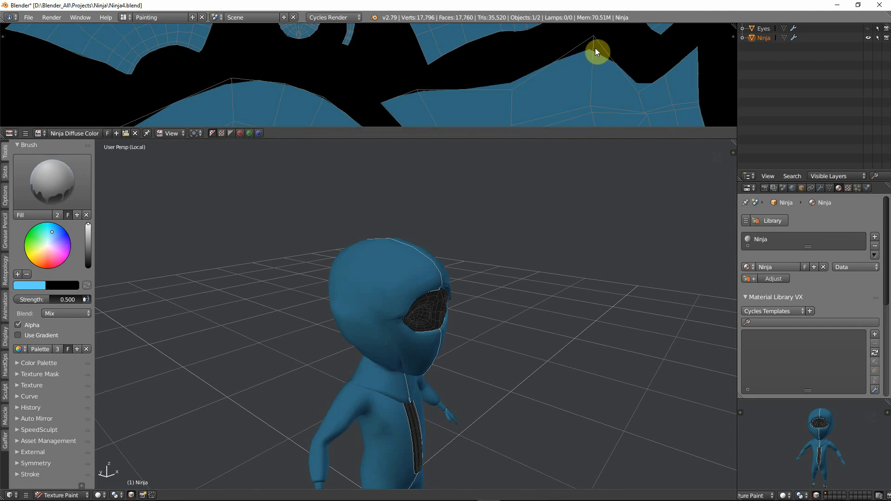
pyautogui.hotkey('ctrl', 'z')
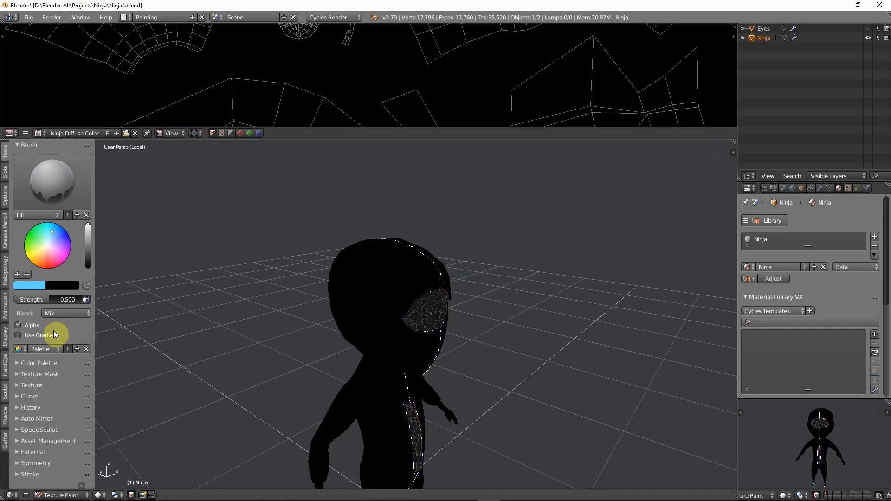
# Set the Project Paint bleed to 8 px
pyautogui.scroll(-1, 57, 400)
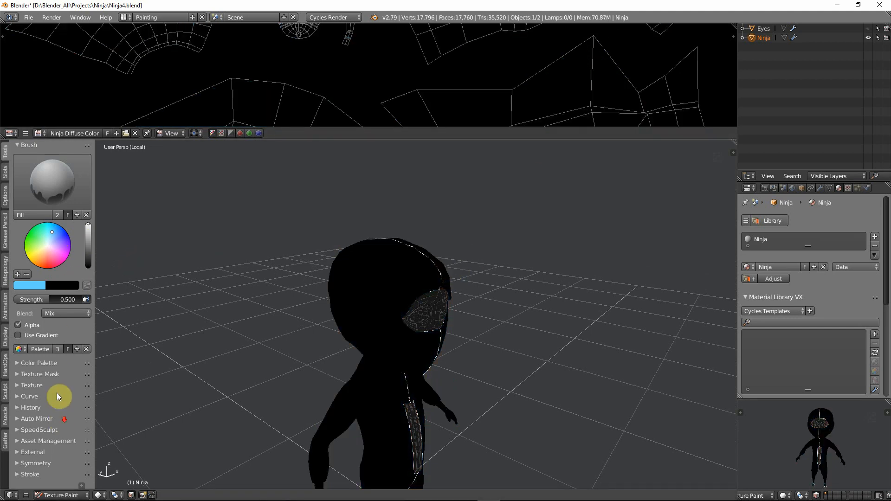
pyautogui.click(5, 173)
pyautogui.click(5, 195)
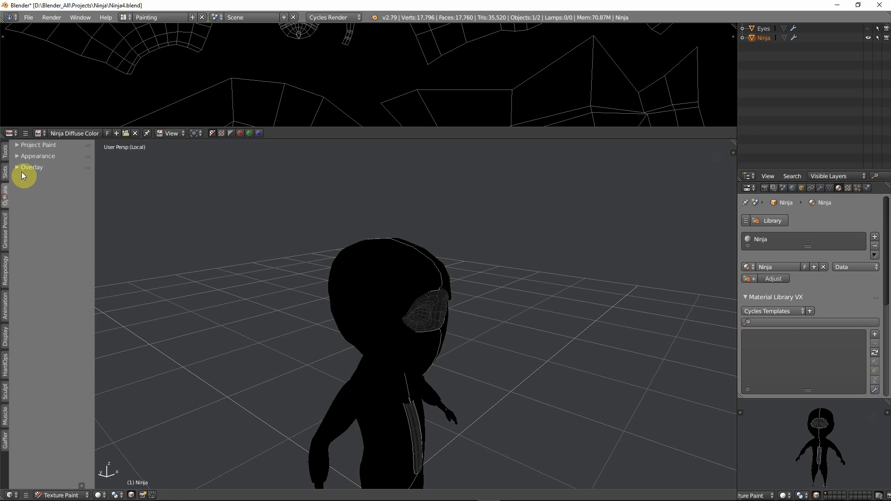
pyautogui.click(20, 167)
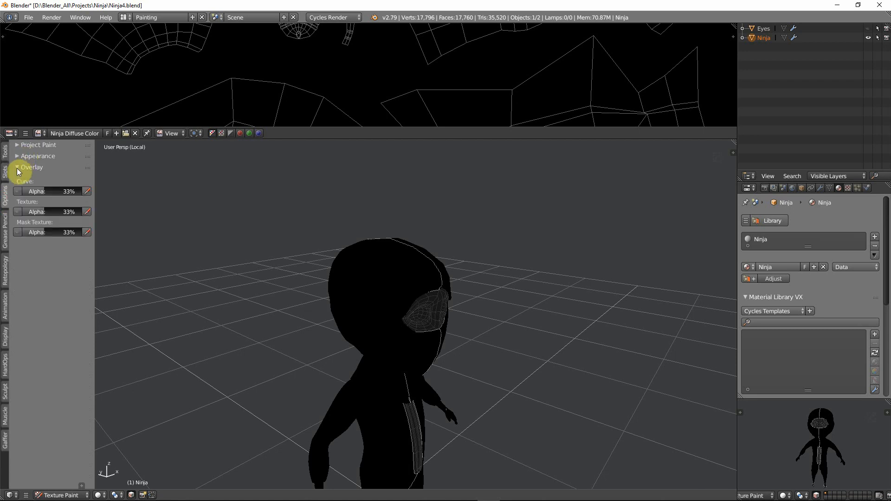
pyautogui.click(17, 167)
pyautogui.click(15, 153)
pyautogui.click(16, 152)
pyautogui.click(17, 146)
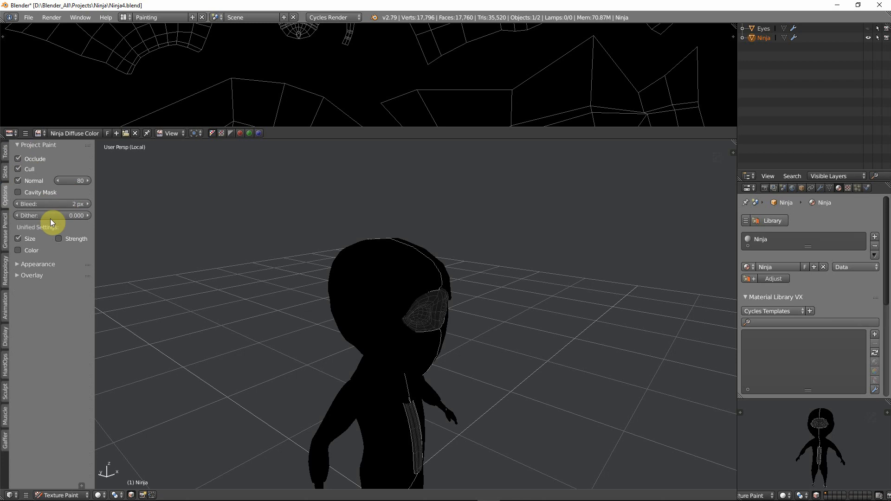
pyautogui.click(88, 204)
pyautogui.click(88, 204)
pyautogui.click(88, 204)
pyautogui.click(88, 204)
pyautogui.moveTo(76, 204); pyautogui.dragTo(61, 202)
pyautogui.click(5, 152)
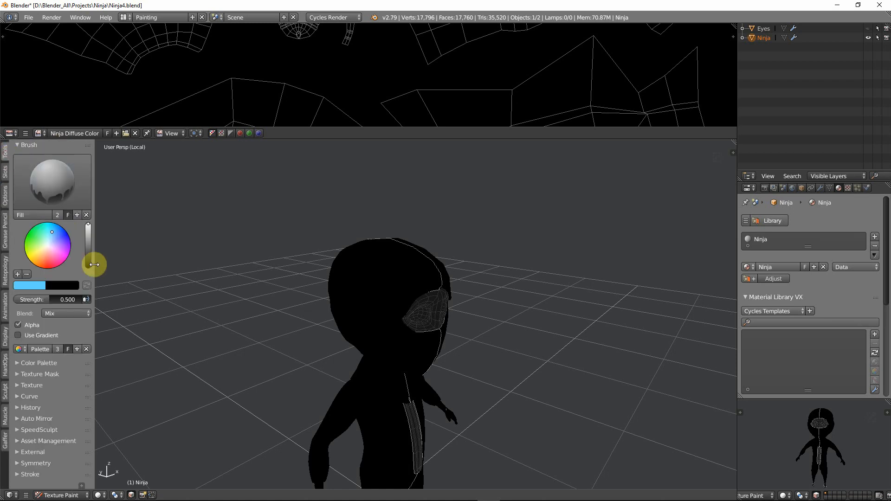
# Fill the suit with a pale, desaturated blue and undo the fill
pyautogui.click(52, 238)
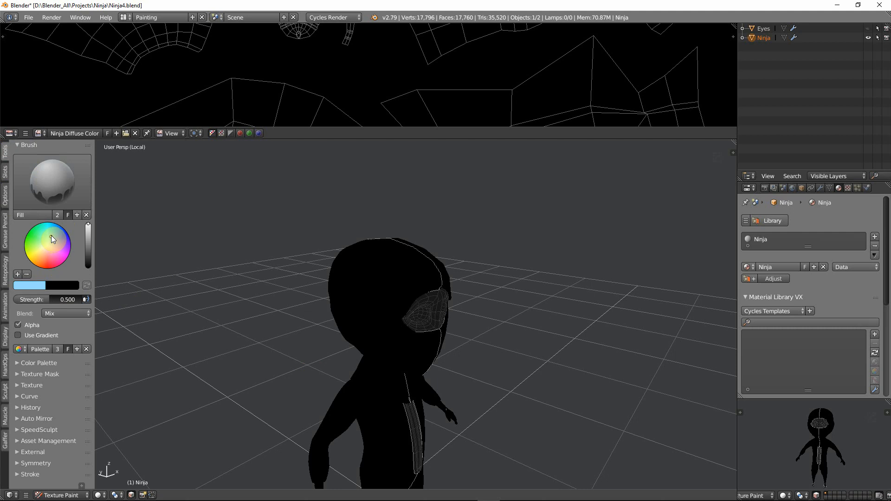
pyautogui.click(385, 302)
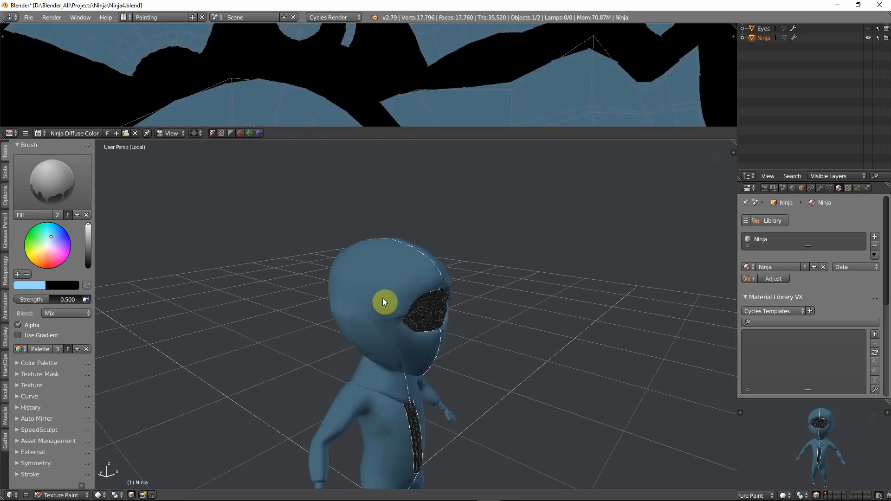
pyautogui.moveTo(453, 334); pyautogui.dragTo(351, 320, button='middle')
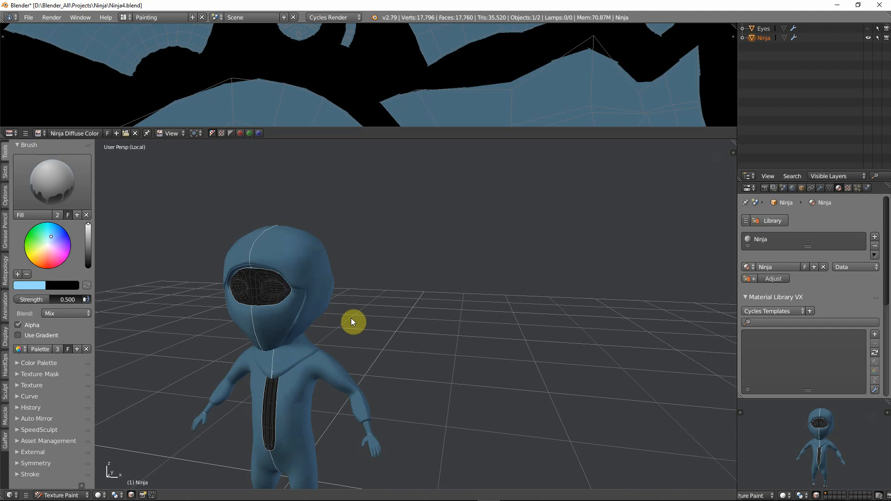
pyautogui.hotkey('ctrl', 'z')
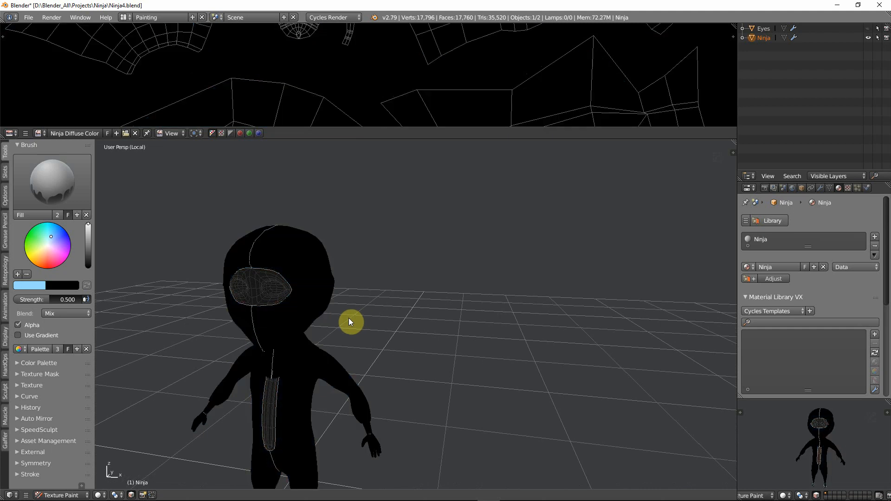
# Fill the suit with a saturated cyan blue, check it from the front, and undo the fill
pyautogui.click(51, 236)
pyautogui.moveTo(51, 235); pyautogui.dragTo(51, 232)
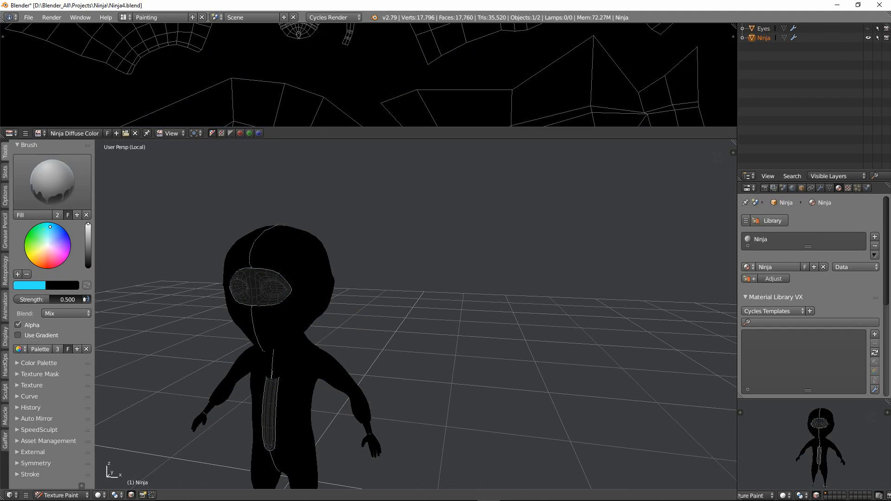
pyautogui.click(299, 244)
pyautogui.moveTo(296, 246); pyautogui.dragTo(335, 290, button='middle')
pyautogui.scroll(3, 343, 291)
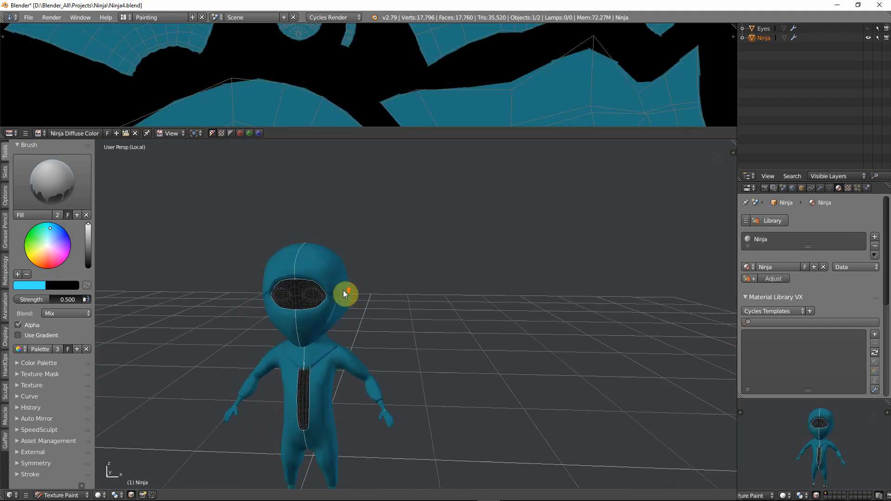
pyautogui.scroll(2, 343, 291)
pyautogui.hotkey('ctrl', 'z')
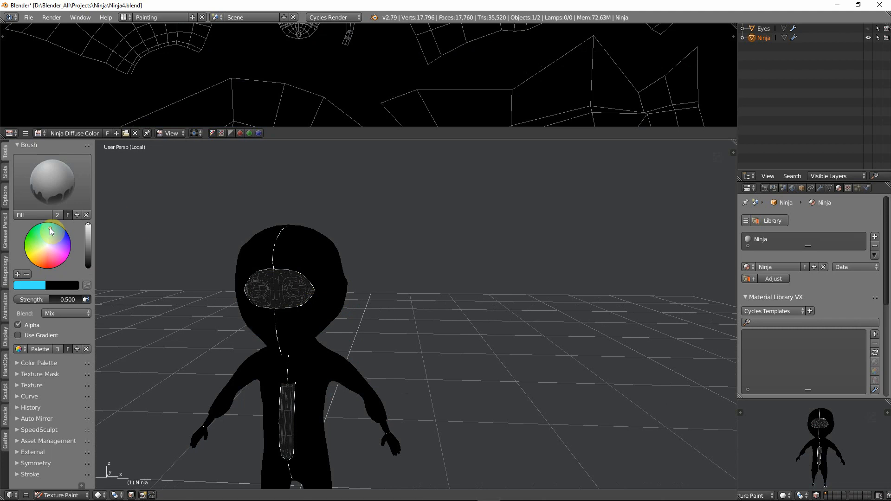
# Fill the suit with a vivid azure blue and add that colour to the palette
pyautogui.moveTo(49, 227); pyautogui.dragTo(52, 228)
pyautogui.click(326, 245)
pyautogui.moveTo(328, 270)
pyautogui.mouseDown(button='middle')
pyautogui.moveTo(363, 308)
pyautogui.moveTo(370, 271)
pyautogui.moveTo(483, 273)
pyautogui.moveTo(384, 276)
pyautogui.mouseUp(button='middle')
pyautogui.click(18, 274)
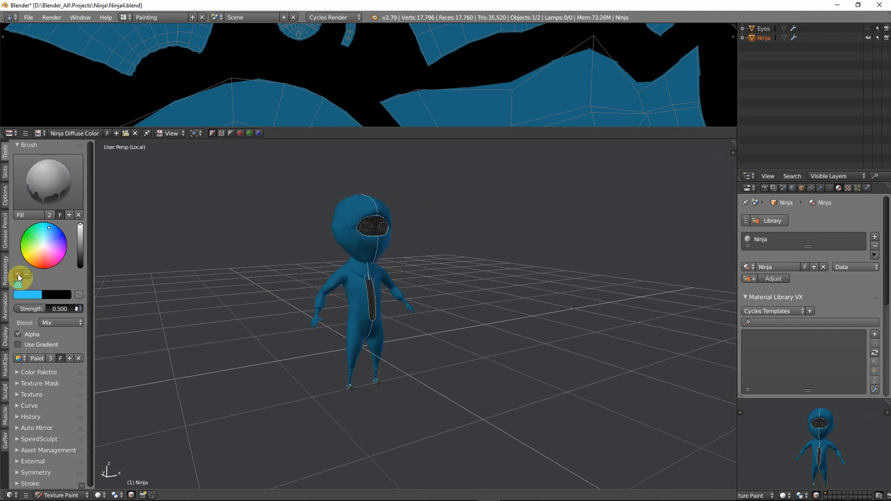
# Examine the blue fill on the ninja's legs, shoes and hand, and on the UV islands in the texture image
pyautogui.scroll(3, 358, 294)
pyautogui.moveTo(358, 294)
pyautogui.mouseDown(button='middle')
pyautogui.moveTo(312, 284)
pyautogui.moveTo(323, 296)
pyautogui.moveTo(342, 292)
pyautogui.mouseUp(button='middle')
pyautogui.keyDown('shift'); pyautogui.moveTo(378, 332); pyautogui.dragTo(360, 294, button='middle'); pyautogui.keyUp('shift')
pyautogui.scroll(2, 360, 294)
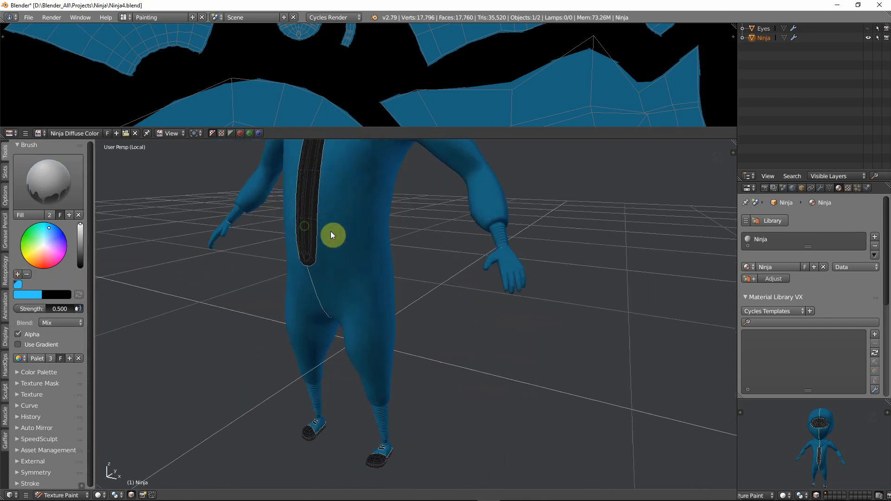
pyautogui.moveTo(330, 231); pyautogui.dragTo(293, 307, button='middle')
pyautogui.scroll(3, 386, 307)
pyautogui.scroll(2, 288, 411)
pyautogui.scroll(-2, 318, 338)
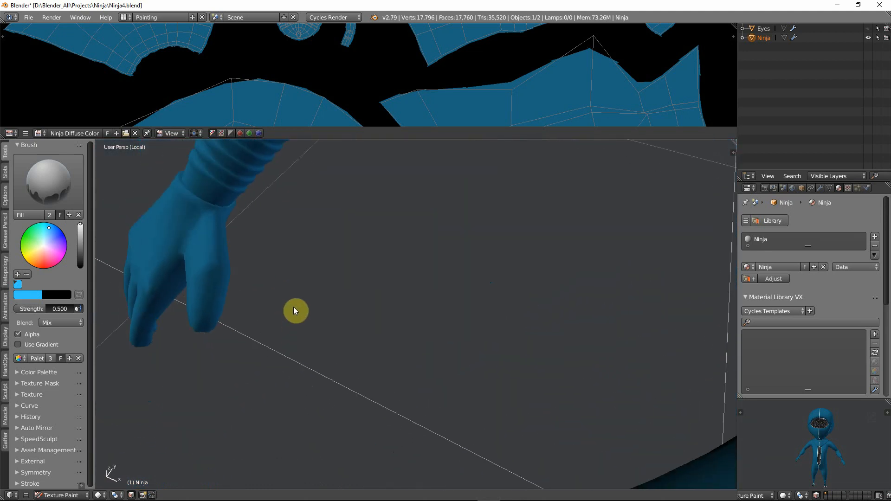
pyautogui.scroll(-8, 486, 80)
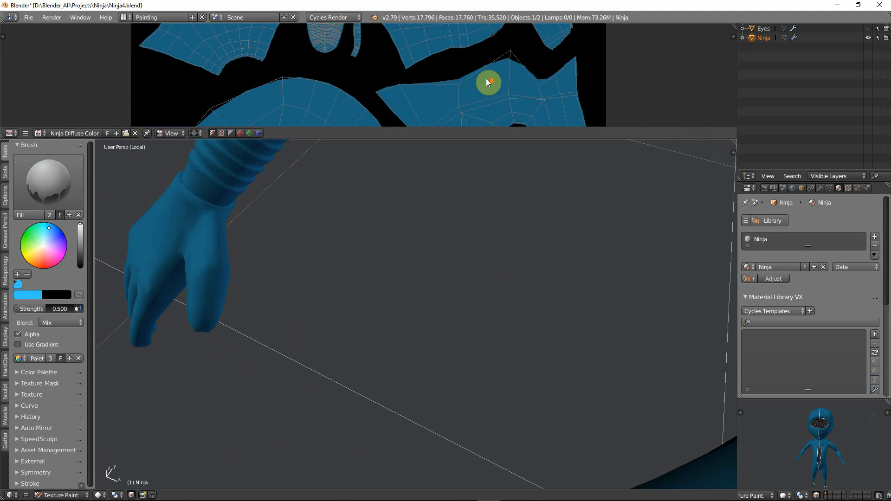
pyautogui.moveTo(439, 94); pyautogui.dragTo(447, 58, button='middle')
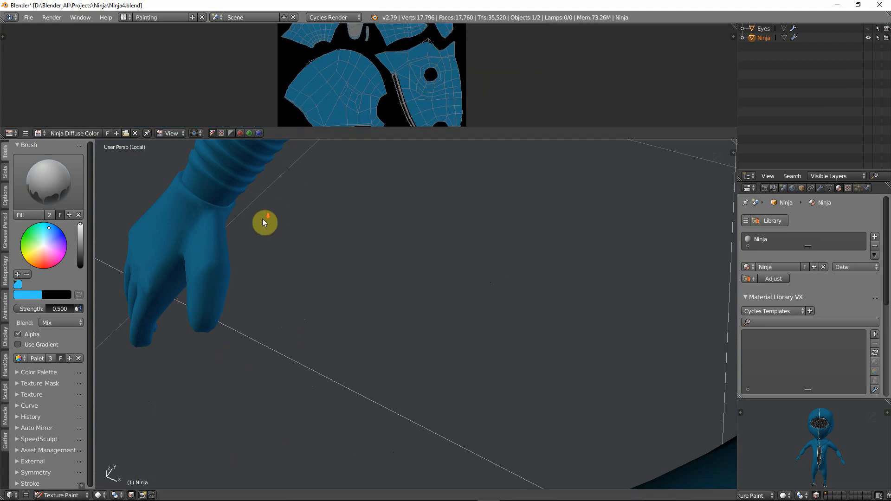
pyautogui.scroll(-7, 262, 218)
pyautogui.moveTo(388, 279); pyautogui.dragTo(414, 286, button='middle')
# Replace the suit's fill with an azure blue fill at 16 px bleed, and undo it
pyautogui.hotkey('ctrl', 'z')
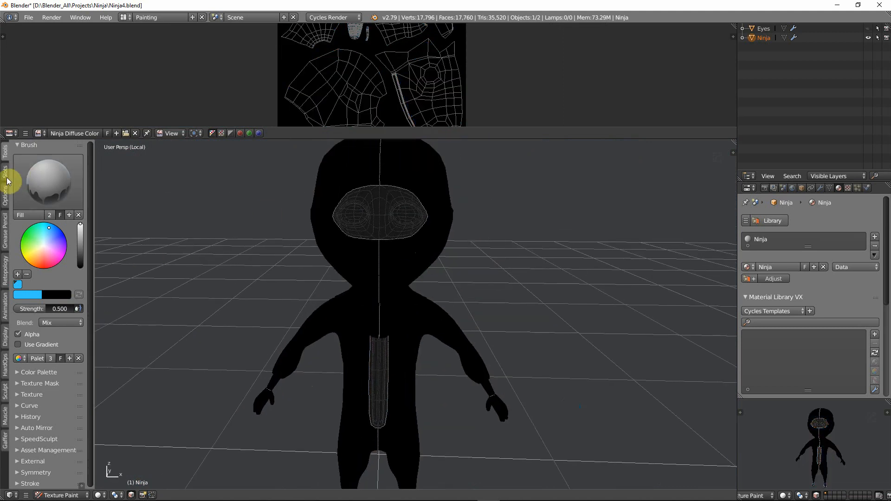
pyautogui.click(5, 194)
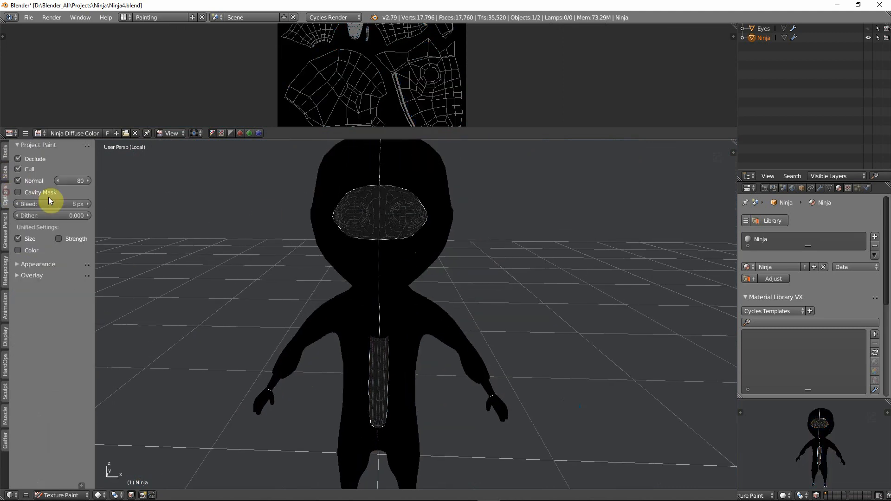
pyautogui.click(72, 203)
pyautogui.write('16')
pyautogui.press('Return')
pyautogui.click(5, 153)
pyautogui.click(346, 182)
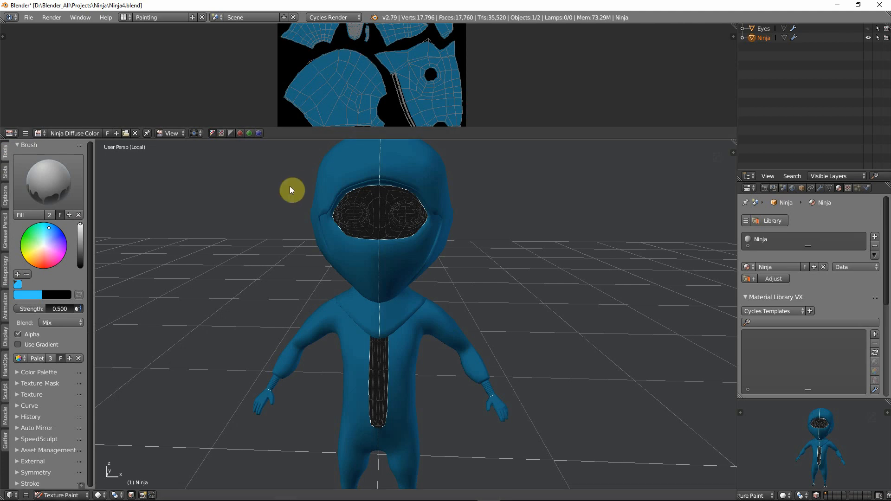
pyautogui.hotkey('ctrl', 'z')
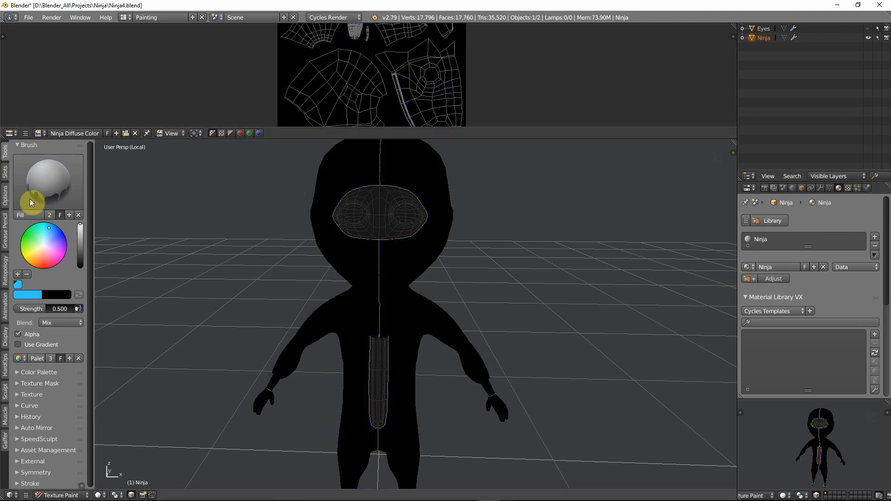
# Set the Project Paint bleed to 64 px and fill the suit with the azure blue
pyautogui.click(5, 195)
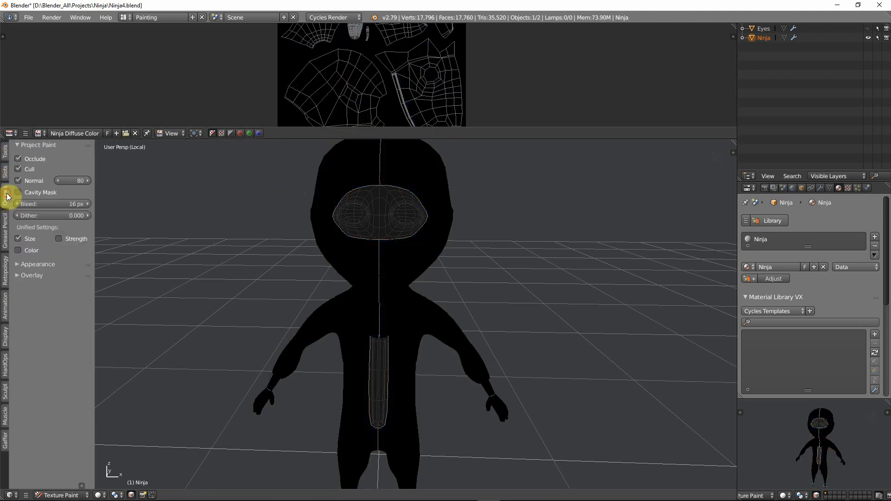
pyautogui.click(74, 204)
pyautogui.write('64')
pyautogui.press('Return')
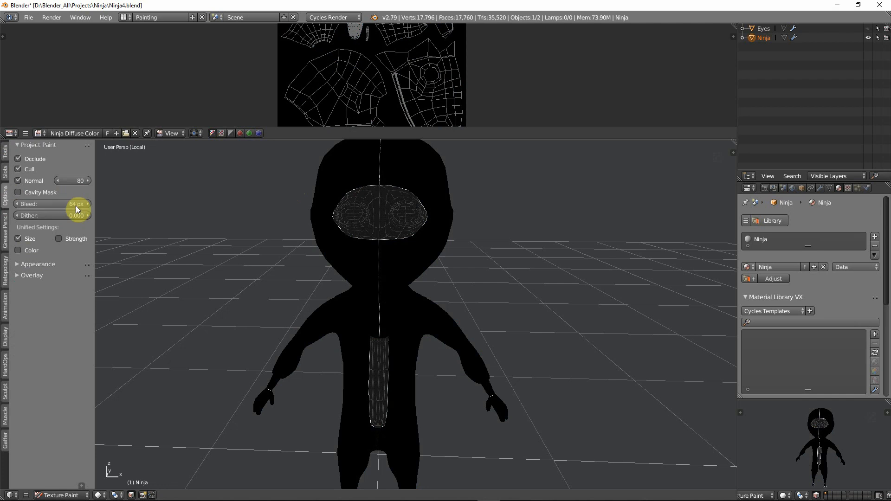
pyautogui.click(11, 147)
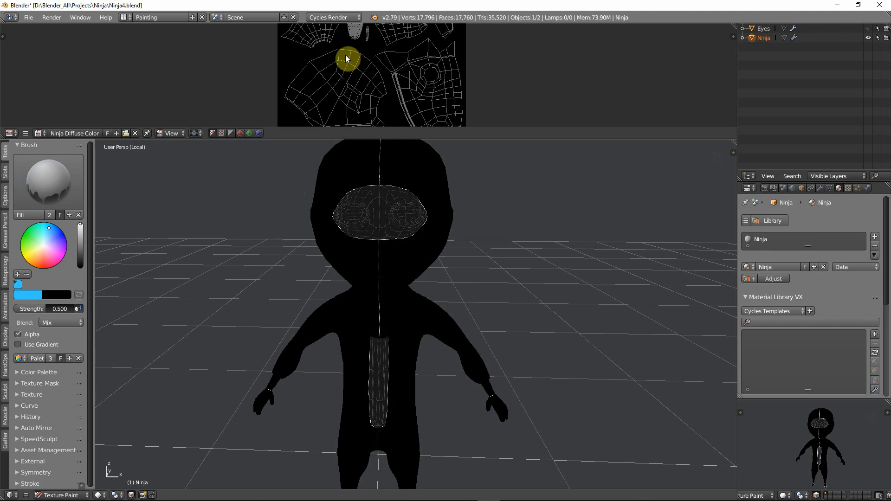
pyautogui.click(400, 68)
# Examine how far the blue fill bleeds past the UV island edges in the texture image
pyautogui.moveTo(411, 65); pyautogui.dragTo(415, 83, button='middle')
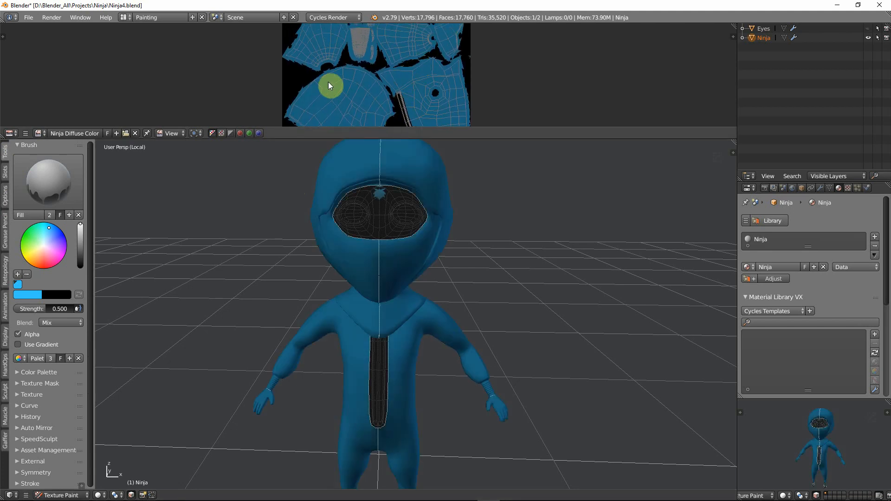
pyautogui.scroll(4, 316, 79)
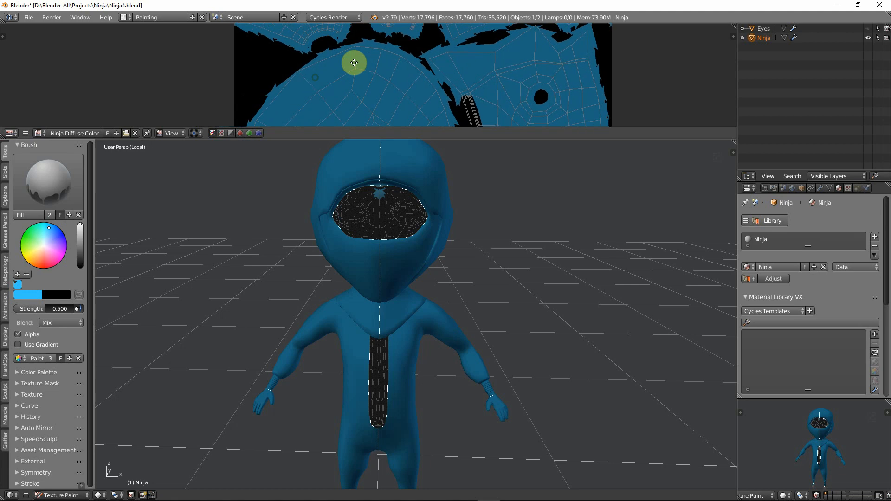
pyautogui.moveTo(347, 64); pyautogui.dragTo(332, 43, button='middle')
pyautogui.scroll(1, 371, 56)
pyautogui.moveTo(412, 83); pyautogui.dragTo(380, 95, button='middle')
pyautogui.moveTo(455, 84); pyautogui.dragTo(330, 172, button='middle')
pyautogui.moveTo(484, 65); pyautogui.dragTo(481, 44, button='middle')
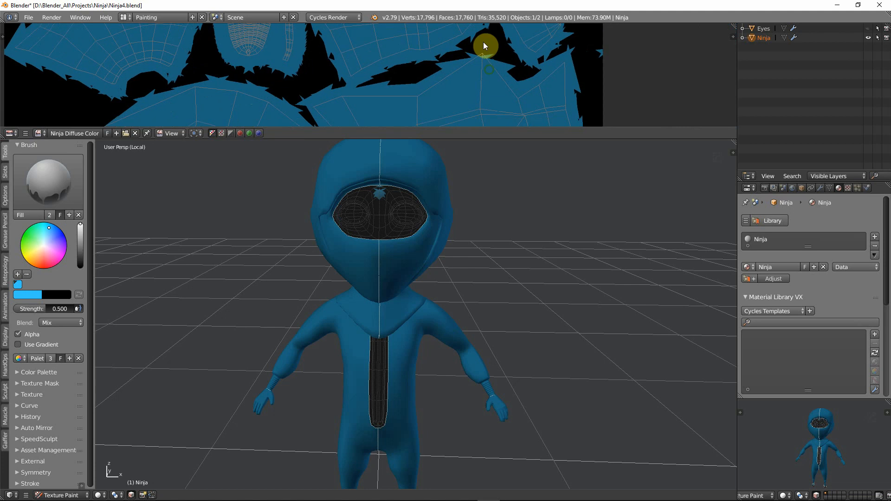
pyautogui.scroll(2, 484, 75)
pyautogui.moveTo(445, 121); pyautogui.dragTo(402, 105, button='middle')
pyautogui.scroll(3, 444, 74)
pyautogui.scroll(1, 403, 103)
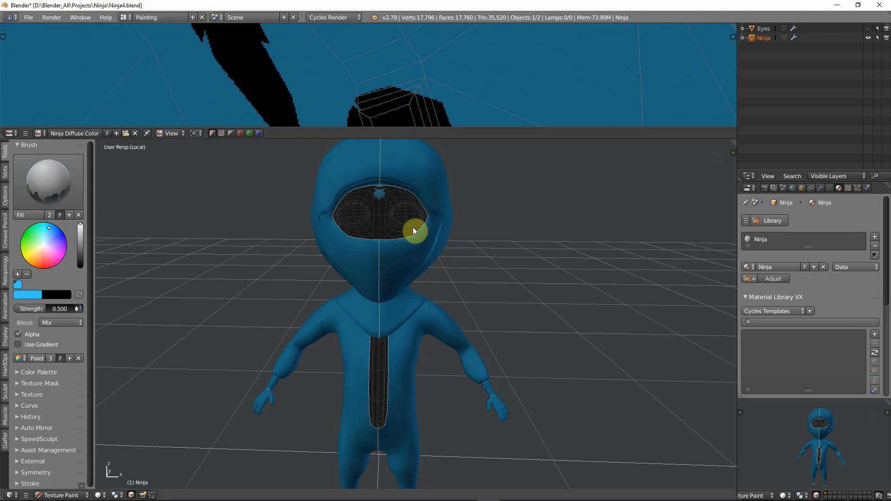
# Examine the 64 px bleed around the chest strip and eye opening, and between the UV islands in the texture image
pyautogui.scroll(4, 392, 299)
pyautogui.scroll(5, 402, 293)
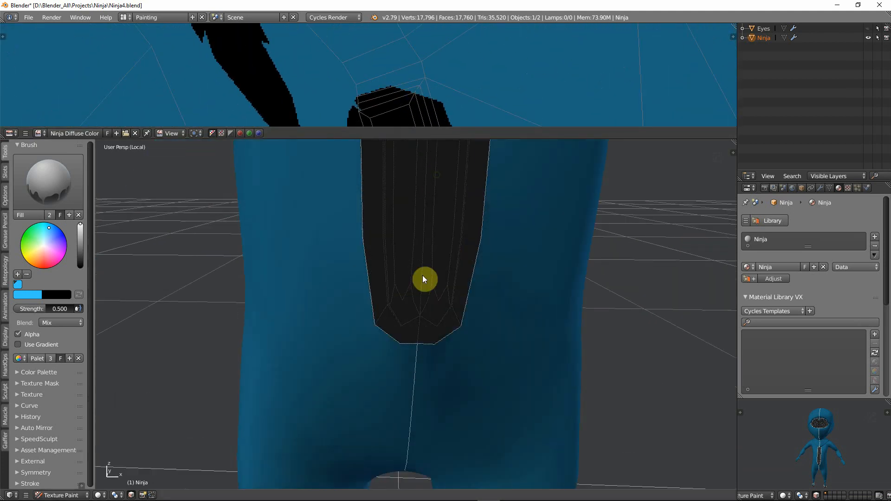
pyautogui.scroll(-5, 394, 268)
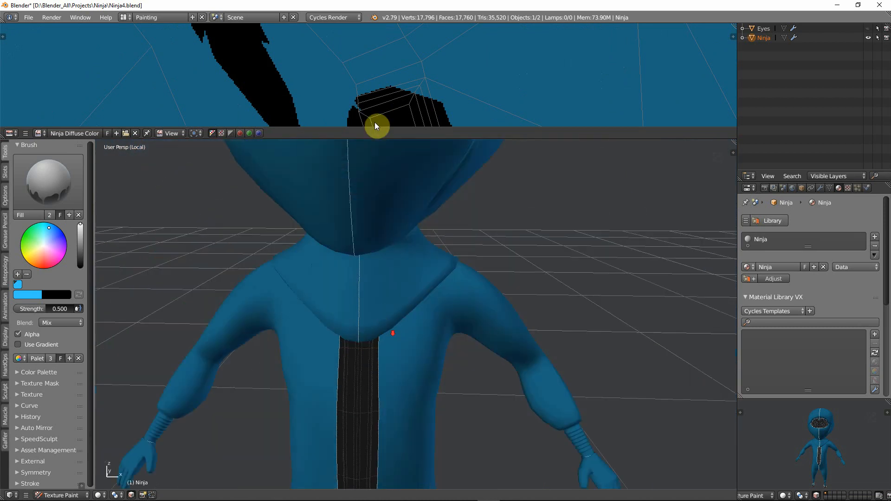
pyautogui.scroll(-3, 371, 105)
pyautogui.moveTo(370, 103); pyautogui.dragTo(391, 54, button='middle')
pyautogui.scroll(4, 415, 77)
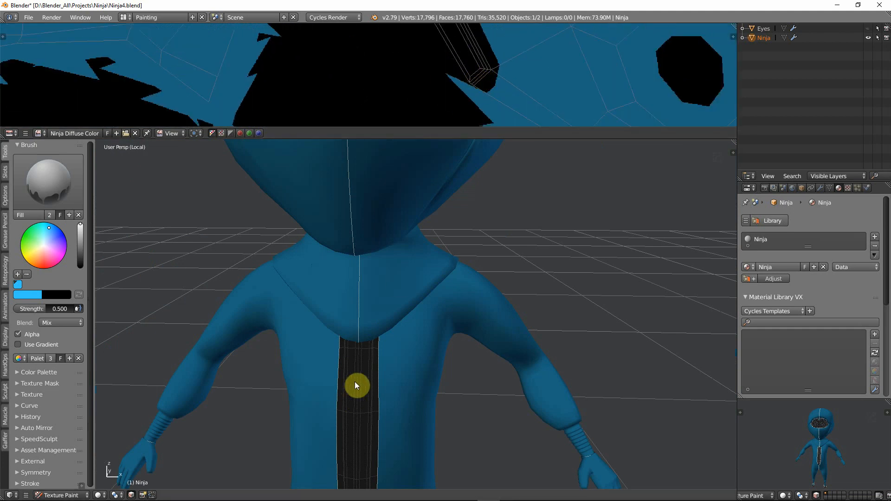
pyautogui.scroll(-3, 382, 75)
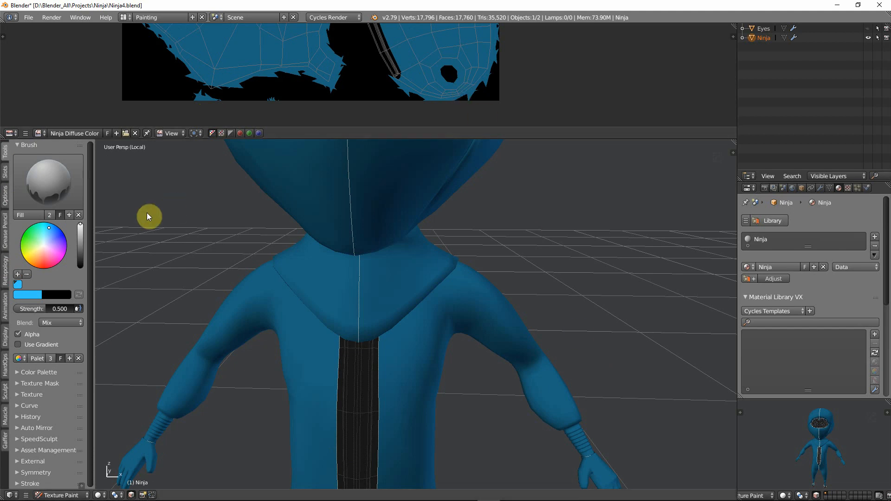
pyautogui.scroll(-6, 440, 274)
pyautogui.scroll(6, 383, 249)
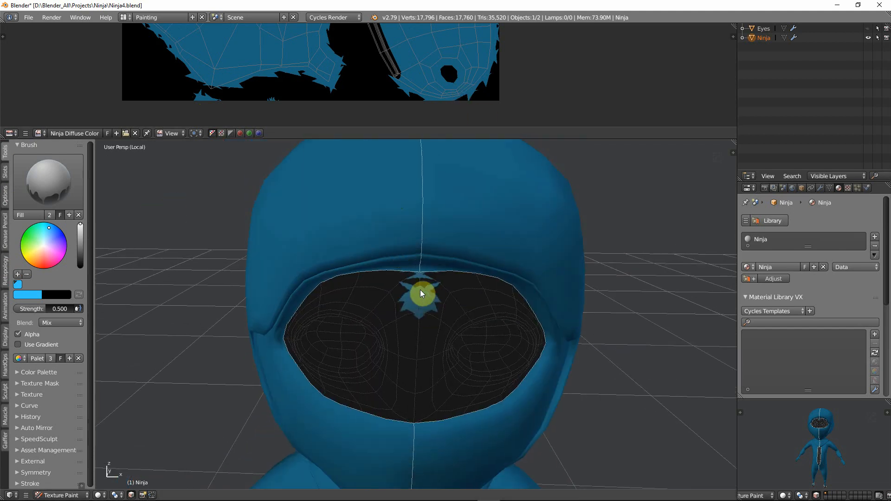
# Undo the suit's fill, set the Project Paint bleed to 16 px and fill the suit with the azure blue again
pyautogui.hotkey('ctrl', 'z')
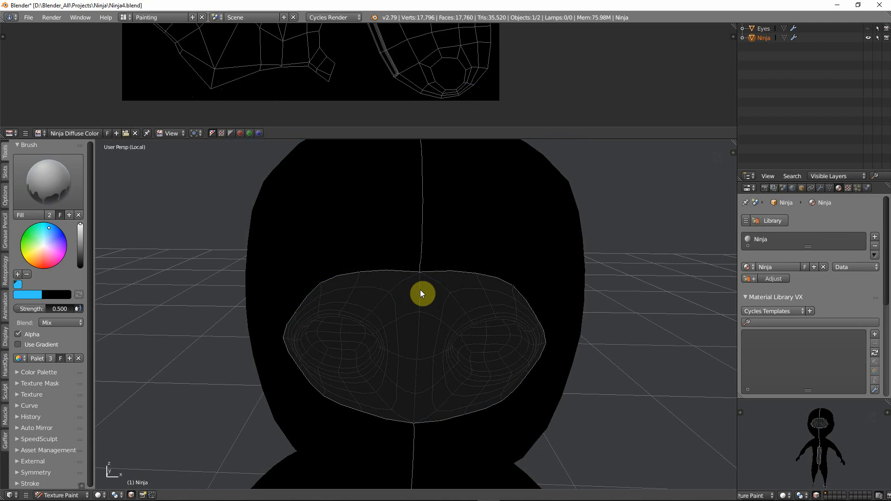
pyautogui.click(5, 194)
pyautogui.click(76, 204)
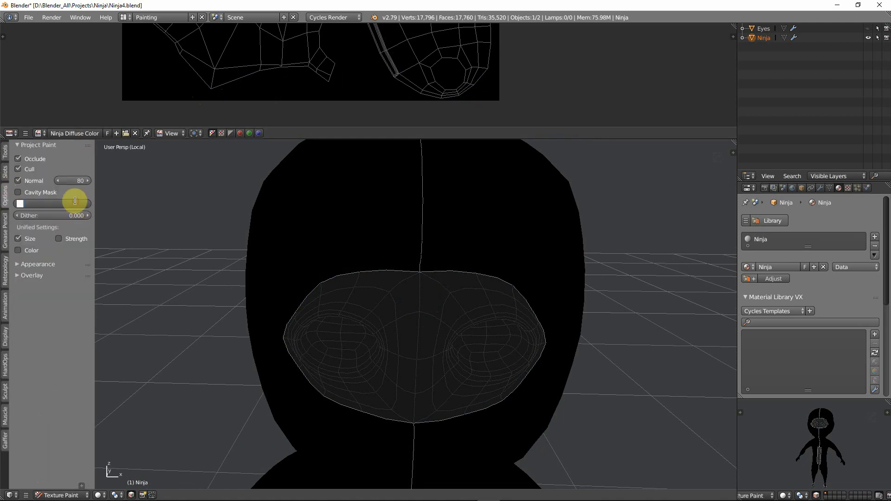
pyautogui.write('16')
pyautogui.press('Return')
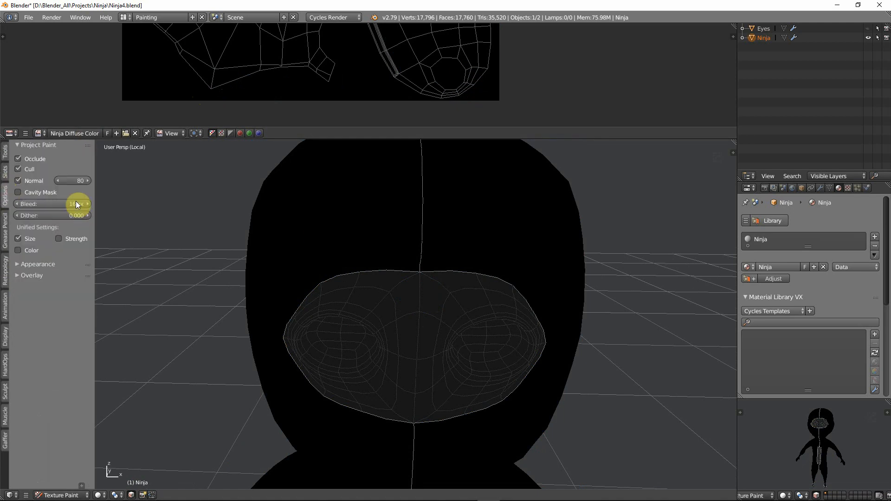
pyautogui.click(5, 152)
pyautogui.click(309, 232)
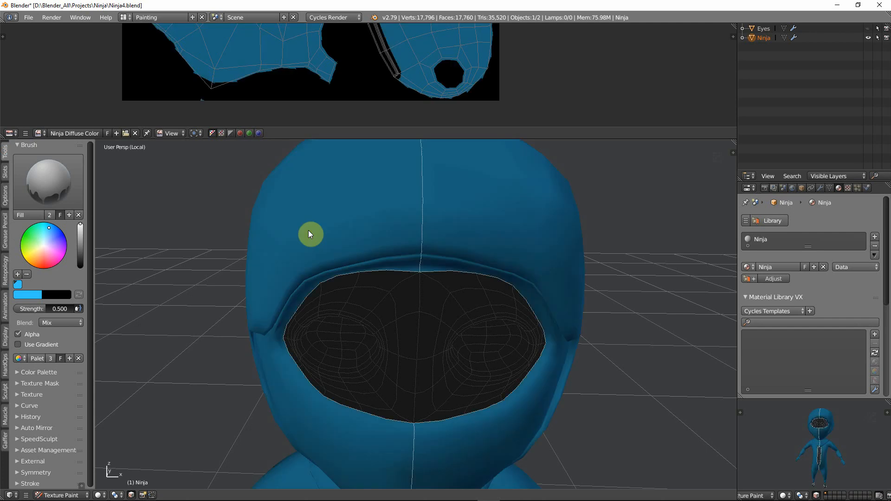
# Enter Edit Mode on the ninja and invert the face selection
pyautogui.scroll(-4, 309, 232)
pyautogui.moveTo(342, 309)
pyautogui.mouseDown(button='middle')
pyautogui.moveTo(351, 275)
pyautogui.moveTo(303, 267)
pyautogui.mouseUp(button='middle')
pyautogui.scroll(1, 302, 266)
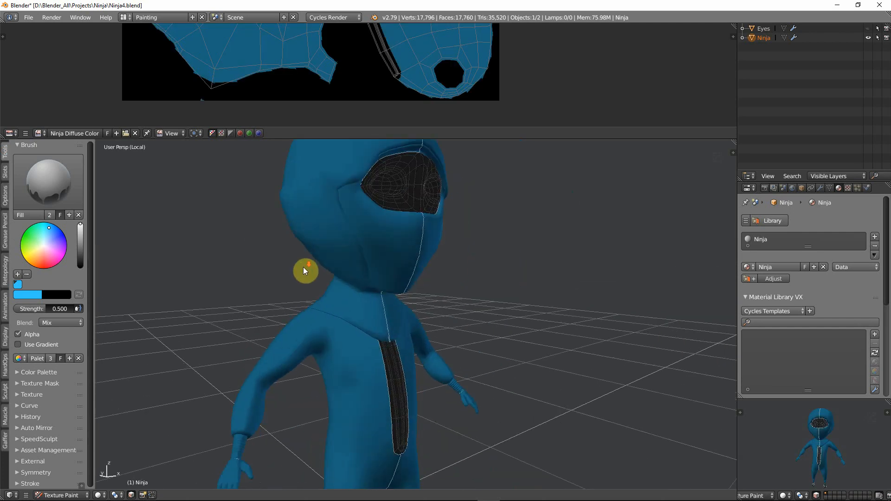
pyautogui.scroll(-2, 332, 347)
pyautogui.moveTo(385, 390)
pyautogui.keyDown('shift'); pyautogui.mouseDown(button='middle')
pyautogui.moveTo(377, 332)
pyautogui.moveTo(321, 327)
pyautogui.moveTo(371, 350)
pyautogui.mouseUp(button='middle'); pyautogui.keyUp('shift')
pyautogui.press('Tab')
pyautogui.scroll(3, 320, 321)
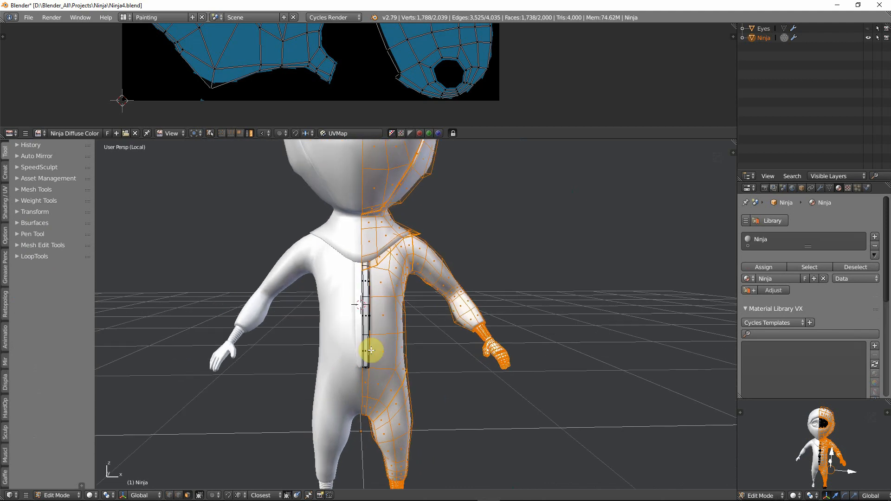
pyautogui.scroll(3, 367, 346)
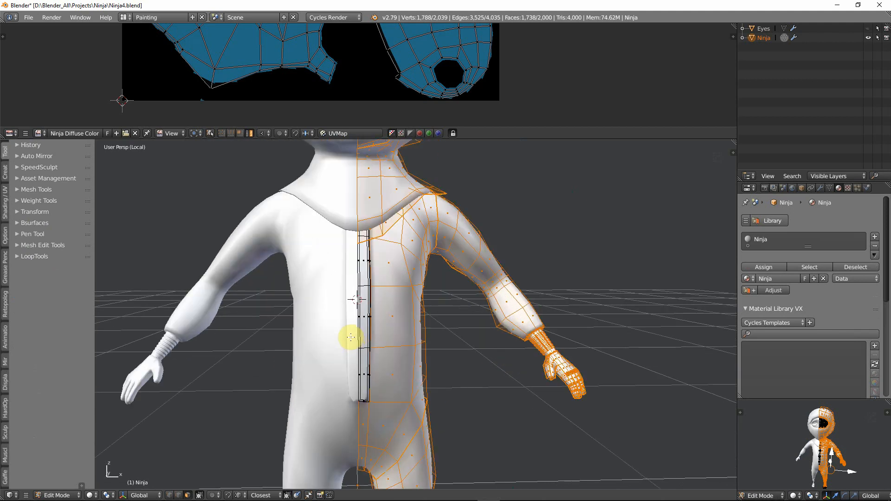
pyautogui.scroll(-2, 351, 338)
pyautogui.hotkey('ctrl', 'i')
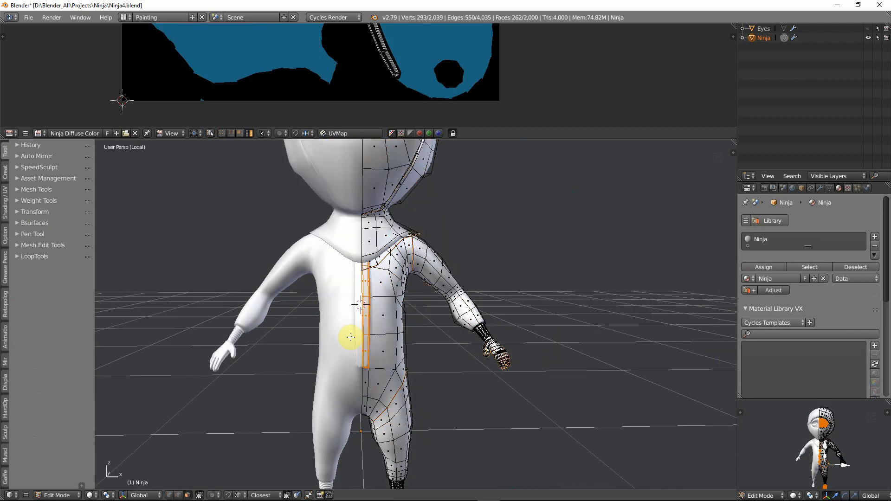
# Box-deselect the selected faces around the ninja's eye opening in front view
pyautogui.scroll(-3, 351, 338)
pyautogui.moveTo(396, 411); pyautogui.dragTo(415, 404, button='middle')
pyautogui.moveTo(407, 302); pyautogui.dragTo(422, 361, button='middle')
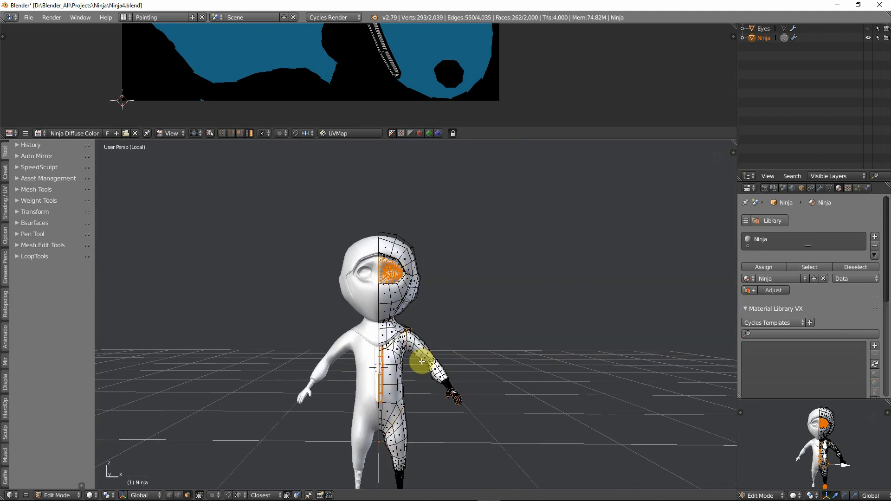
pyautogui.press('KP_1')
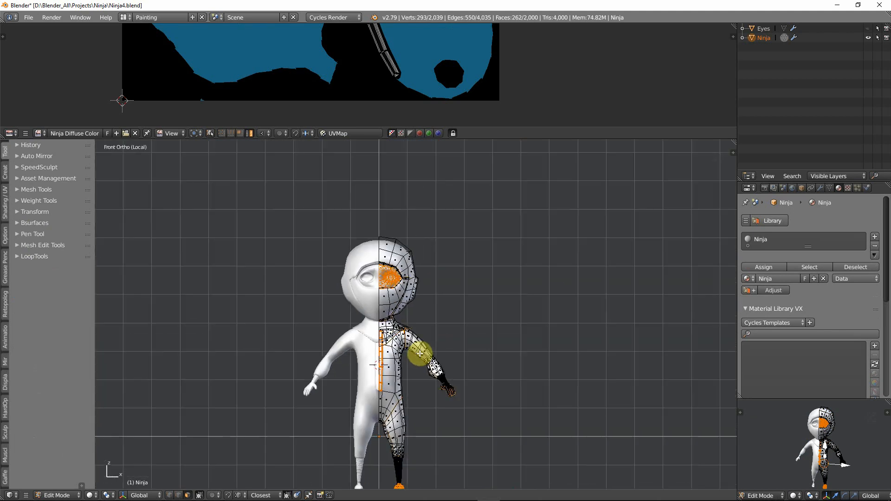
pyautogui.scroll(2, 408, 343)
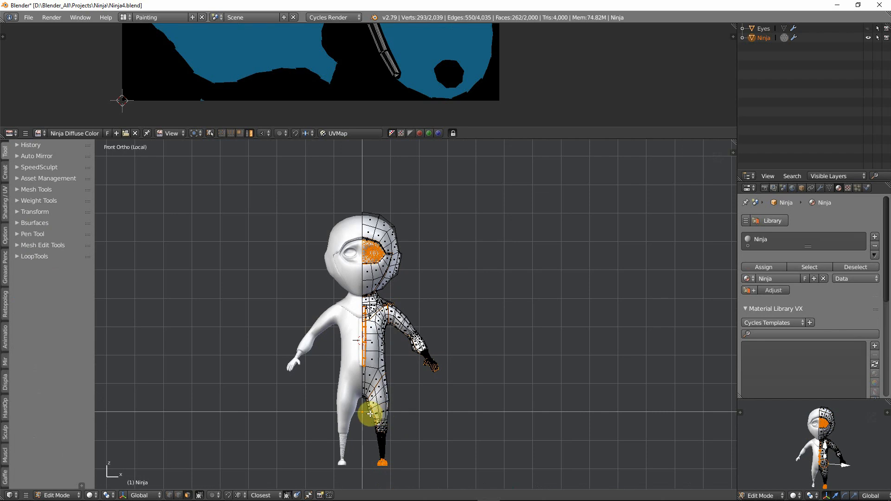
pyautogui.press('b')
pyautogui.moveTo(321, 397); pyautogui.dragTo(475, 203, button='middle')
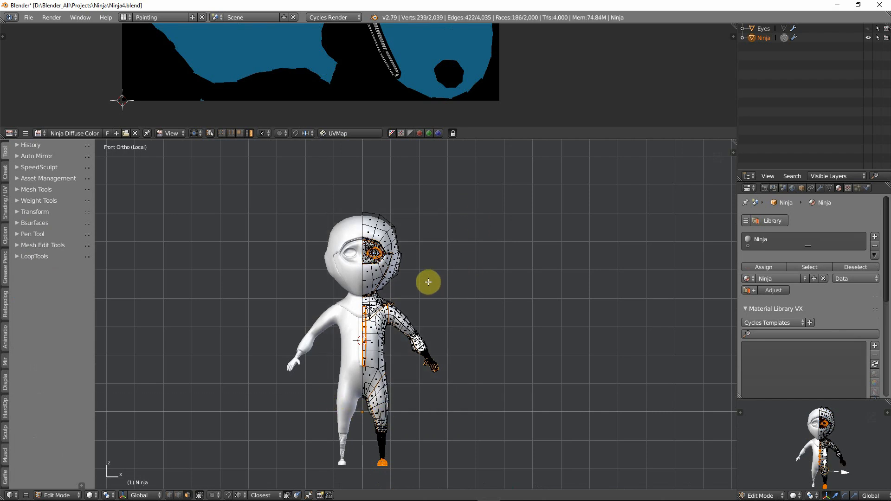
# Switch to wireframe shading and box-deselect the remaining selected faces around the eye socket
pyautogui.scroll(7, 424, 282)
pyautogui.keyDown('shift'); pyautogui.moveTo(429, 175); pyautogui.dragTo(420, 398, button='middle'); pyautogui.keyUp('shift')
pyautogui.press('z')
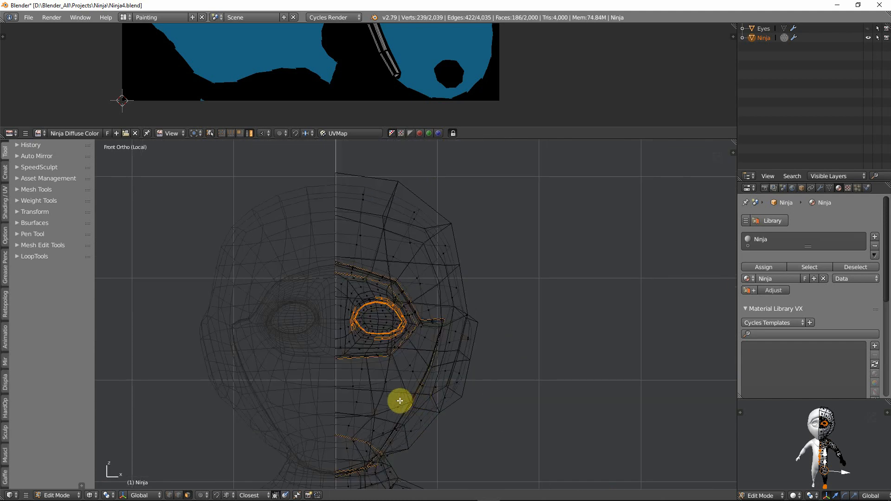
pyautogui.press('b')
pyautogui.moveTo(339, 403); pyautogui.dragTo(464, 271, button='middle')
pyautogui.scroll(-4, 473, 365)
pyautogui.keyDown('shift'); pyautogui.moveTo(473, 366); pyautogui.dragTo(472, 185, button='middle'); pyautogui.keyUp('shift')
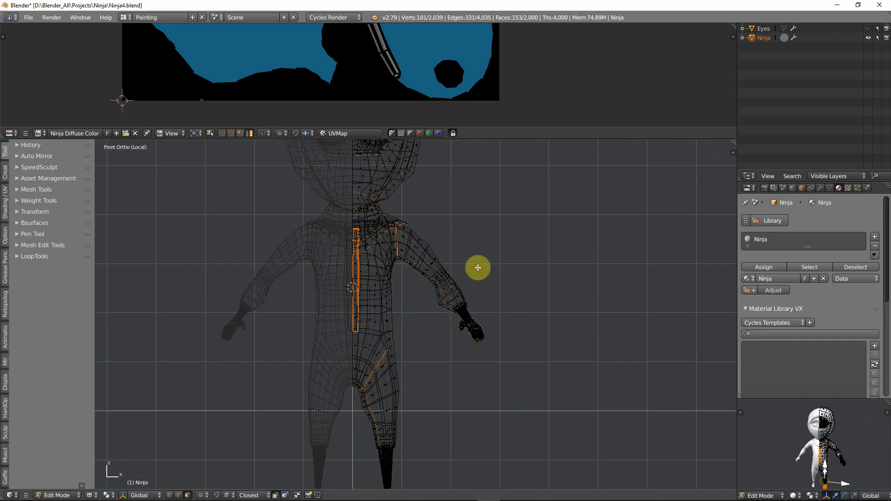
# Box-deselect the chest strip faces through the torso, return to solid shading and frame the selected shoe faces
pyautogui.press('b')
pyautogui.moveTo(302, 354); pyautogui.dragTo(450, 198)
pyautogui.moveTo(449, 198); pyautogui.dragTo(450, 198, button='middle')
pyautogui.moveTo(467, 336)
pyautogui.keyDown('shift'); pyautogui.mouseDown(button='middle')
pyautogui.moveTo(461, 252)
pyautogui.moveTo(427, 284)
pyautogui.moveTo(368, 274)
pyautogui.moveTo(427, 277)
pyautogui.moveTo(453, 304)
pyautogui.moveTo(560, 322)
pyautogui.moveTo(642, 295)
pyautogui.mouseUp(button='middle'); pyautogui.keyUp('shift')
pyautogui.press('z')
pyautogui.press('KP_Decimal')
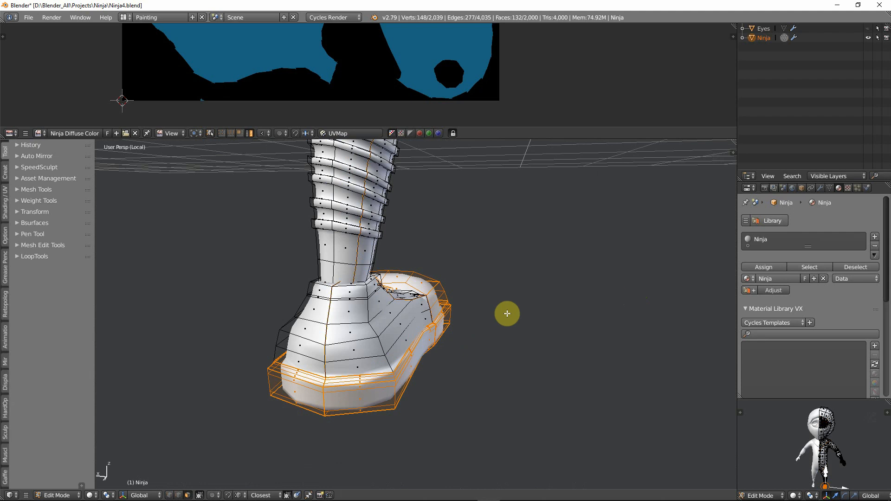
# Return to Texture Paint mode with the selected shoe faces as the paint mask
pyautogui.press('Tab')
pyautogui.scroll(-3, 506, 313)
pyautogui.moveTo(507, 314); pyautogui.dragTo(321, 303, button='middle')
pyautogui.scroll(-3, 321, 303)
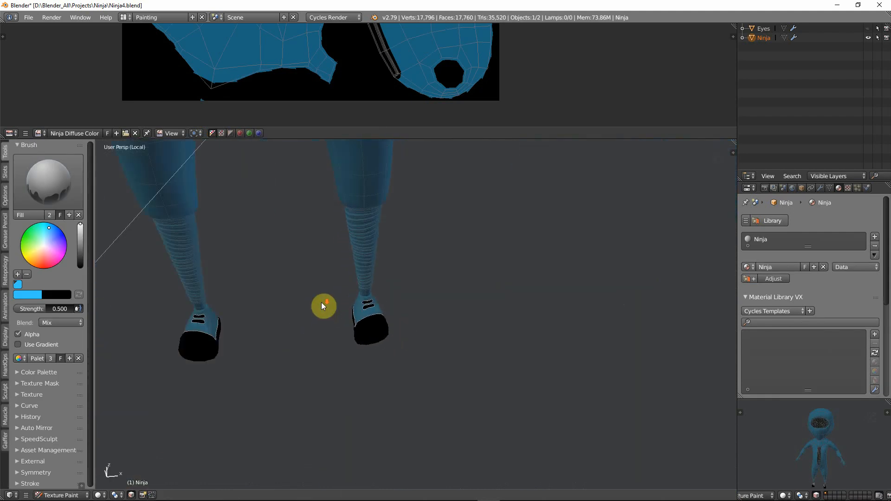
# Invert the face selection in Edit Mode, invert it back and return to Texture Paint mode
pyautogui.press('Tab')
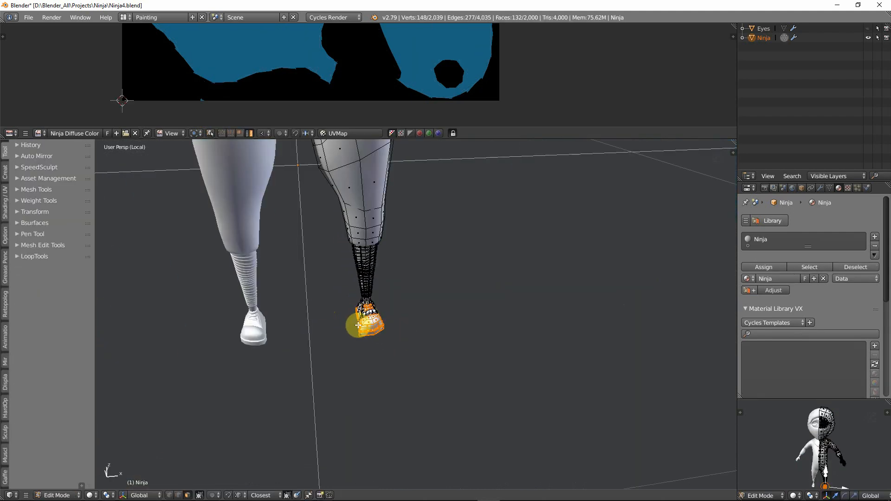
pyautogui.hotkey('ctrl', 'i')
pyautogui.hotkey('ctrl', 'i')
pyautogui.press('Tab')
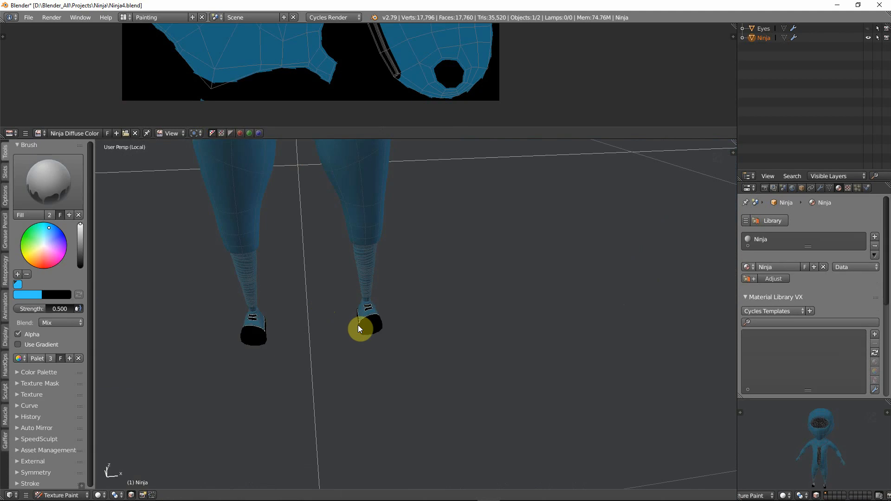
# Examine which parts of the shoes, legs and upper body the paint mask leaves open
pyautogui.scroll(5, 335, 308)
pyautogui.moveTo(361, 335)
pyautogui.mouseDown(button='middle')
pyautogui.moveTo(443, 311)
pyautogui.moveTo(399, 308)
pyautogui.mouseUp(button='middle')
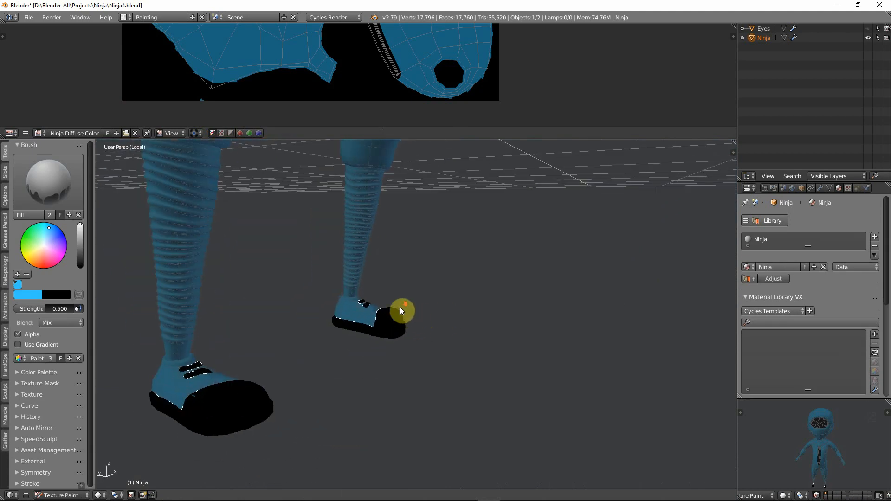
pyautogui.scroll(-4, 399, 307)
pyautogui.keyDown('shift'); pyautogui.moveTo(400, 260); pyautogui.dragTo(399, 363, button='middle'); pyautogui.keyUp('shift')
pyautogui.moveTo(346, 279); pyautogui.dragTo(324, 389, button='middle')
pyautogui.scroll(-3, 309, 253)
pyautogui.keyDown('shift'); pyautogui.moveTo(305, 259); pyautogui.dragTo(328, 394, button='middle'); pyautogui.keyUp('shift')
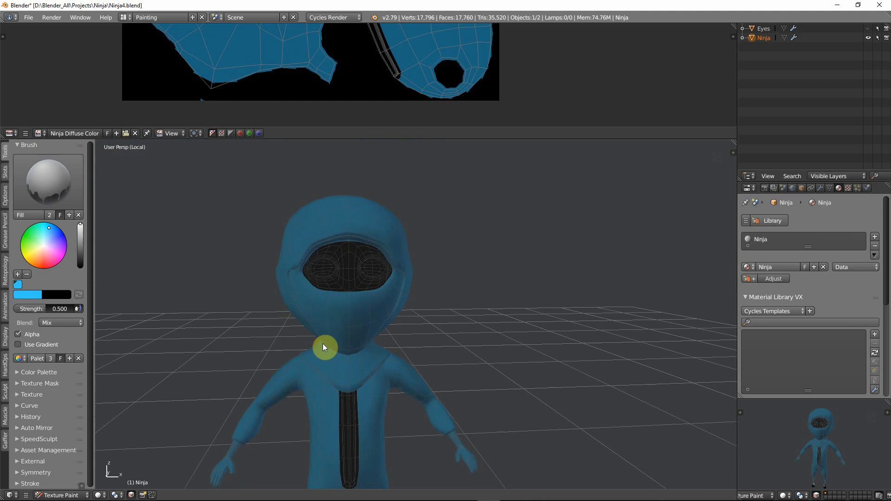
pyautogui.keyDown('shift'); pyautogui.moveTo(322, 343); pyautogui.dragTo(325, 204, button='middle'); pyautogui.keyUp('shift')
pyautogui.keyDown('shift'); pyautogui.moveTo(369, 329); pyautogui.dragTo(327, 227, button='middle'); pyautogui.keyUp('shift')
pyautogui.keyDown('shift'); pyautogui.moveTo(356, 364); pyautogui.dragTo(376, 251, button='middle'); pyautogui.keyUp('shift')
pyautogui.scroll(2, 362, 314)
pyautogui.scroll(4, 350, 266)
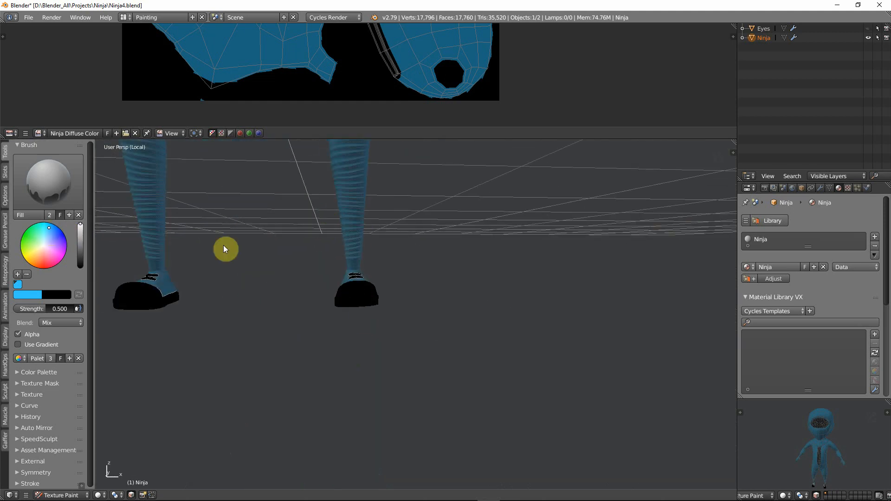
pyautogui.keyDown('shift'); pyautogui.moveTo(227, 242); pyautogui.dragTo(295, 360, button='middle'); pyautogui.keyUp('shift')
pyautogui.scroll(-3, 317, 294)
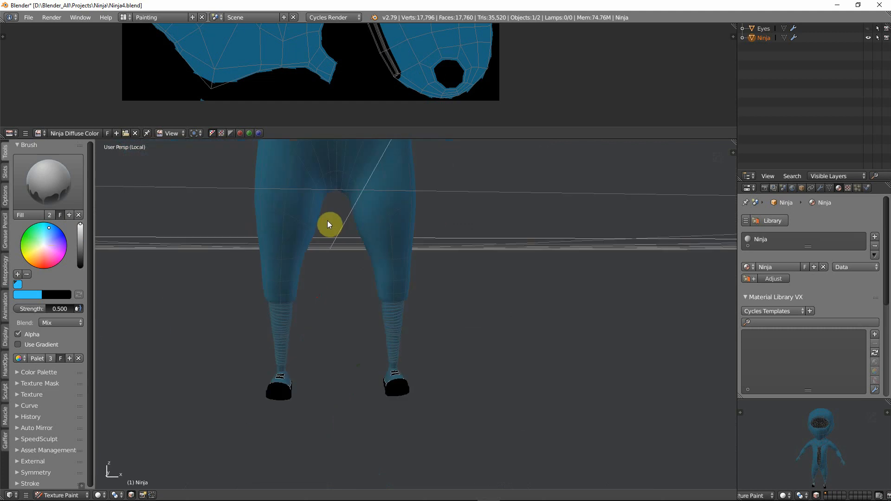
pyautogui.scroll(-4, 327, 224)
pyautogui.scroll(4, 326, 237)
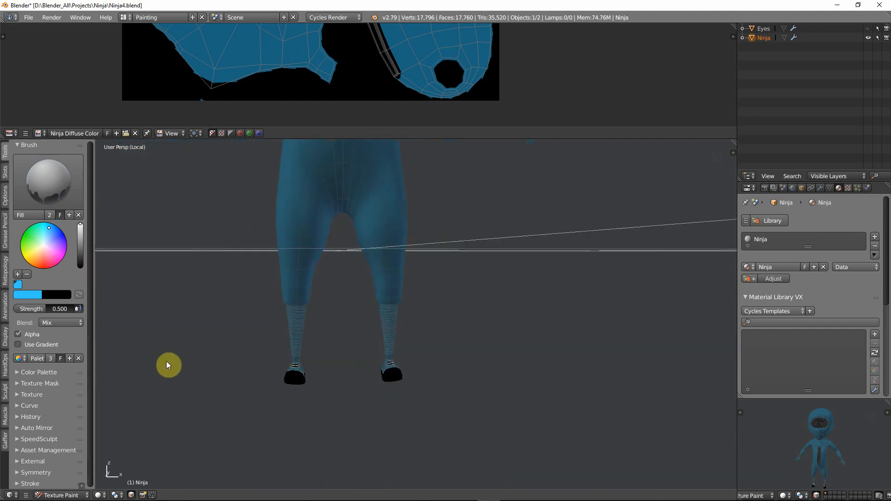
# Set the brush colour to white, fill the shoes' toe caps, soles and straps with it, and undo the fill
pyautogui.click(44, 244)
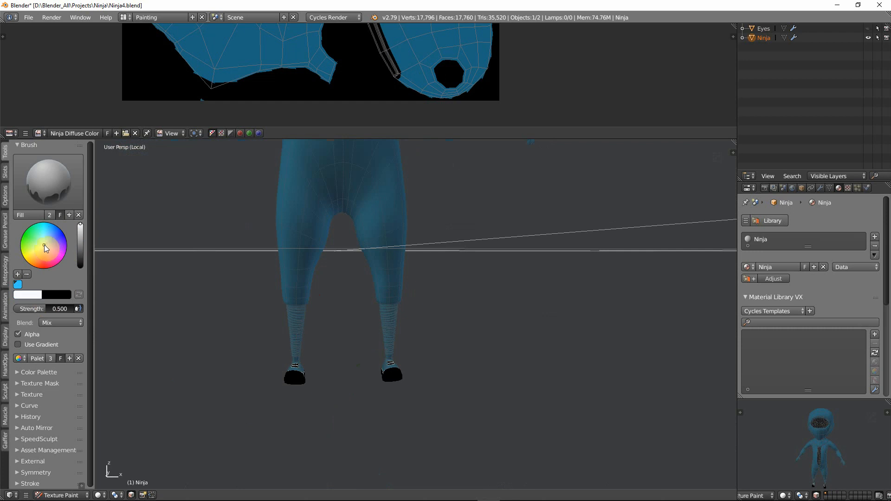
pyautogui.click(308, 367)
pyautogui.moveTo(386, 376); pyautogui.dragTo(404, 342, button='middle')
pyautogui.scroll(5, 420, 292)
pyautogui.keyDown('shift'); pyautogui.moveTo(413, 342); pyautogui.dragTo(407, 307, button='middle'); pyautogui.keyUp('shift')
pyautogui.scroll(4, 431, 293)
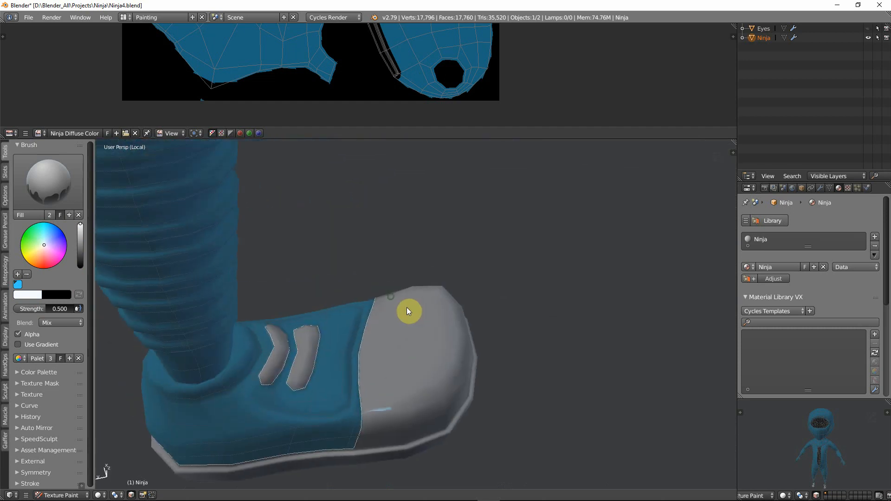
pyautogui.hotkey('ctrl', 'z')
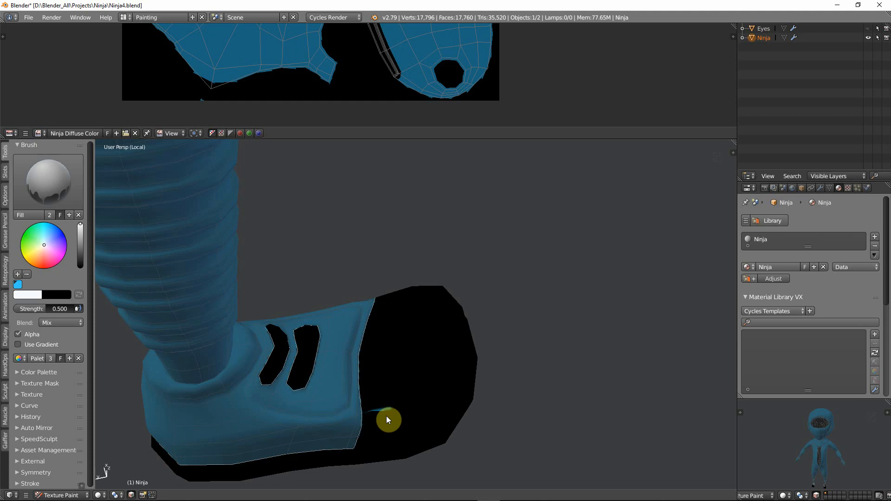
# Examine the stray blue streak on the shoe's toe cap and the available paint brushes
pyautogui.scroll(-2, 386, 415)
pyautogui.scroll(5, 386, 411)
pyautogui.moveTo(400, 409); pyautogui.dragTo(402, 400, button='middle')
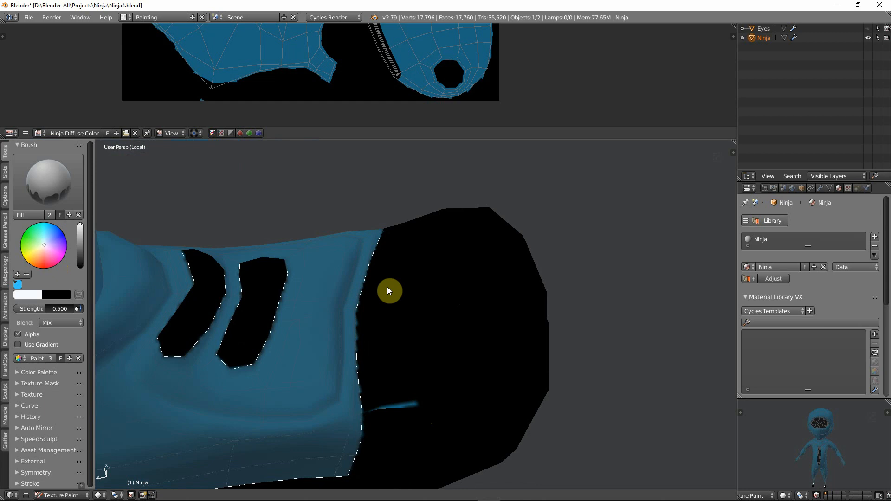
pyautogui.click(48, 181)
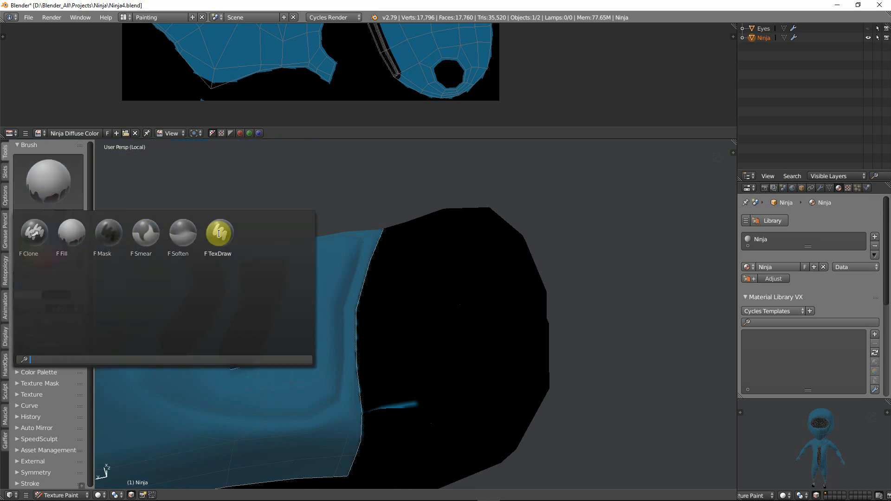
pyautogui.click(52, 169)
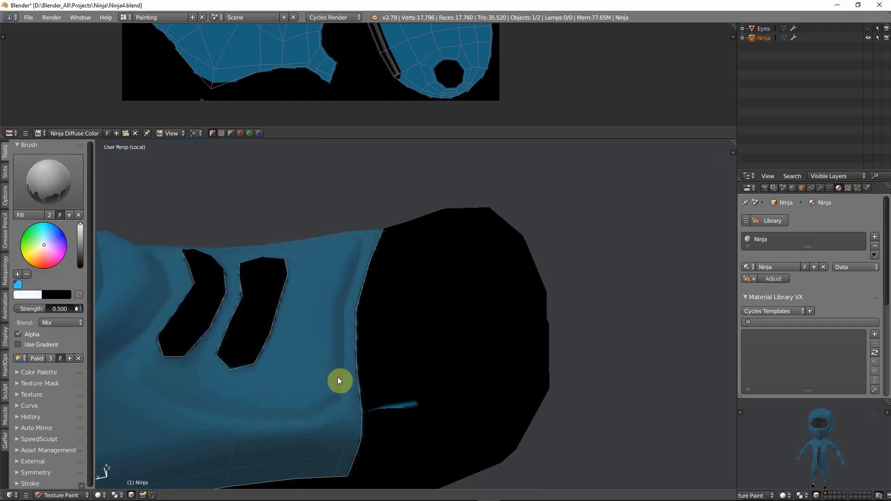
# Paint the toe cap's stray blue streak black using the TexDraw brush at strength 1.000
pyautogui.moveTo(79, 227); pyautogui.dragTo(80, 267)
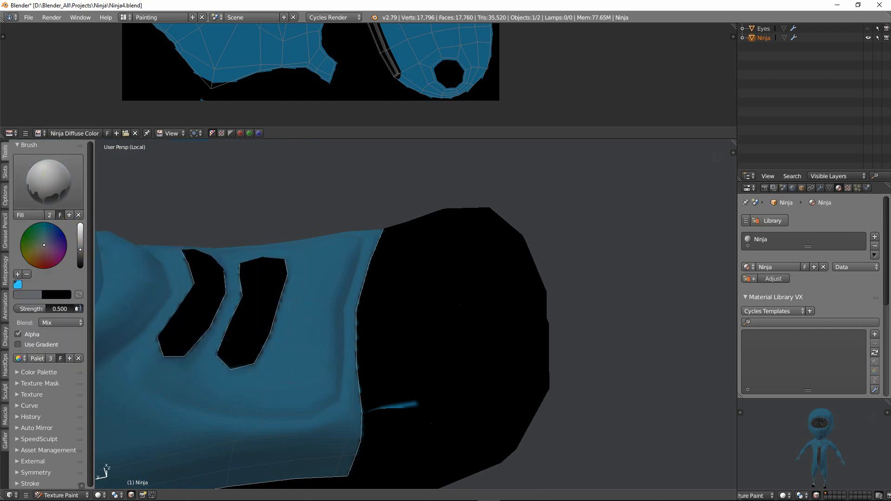
pyautogui.click(53, 194)
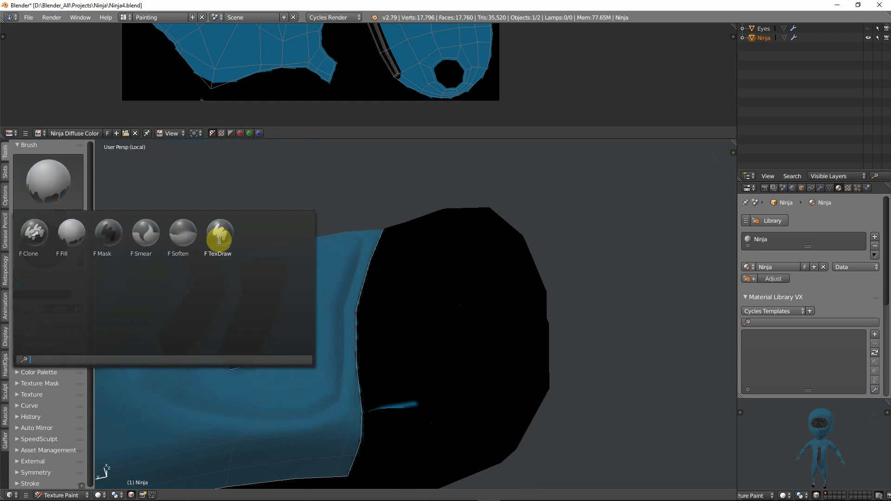
pyautogui.click(220, 234)
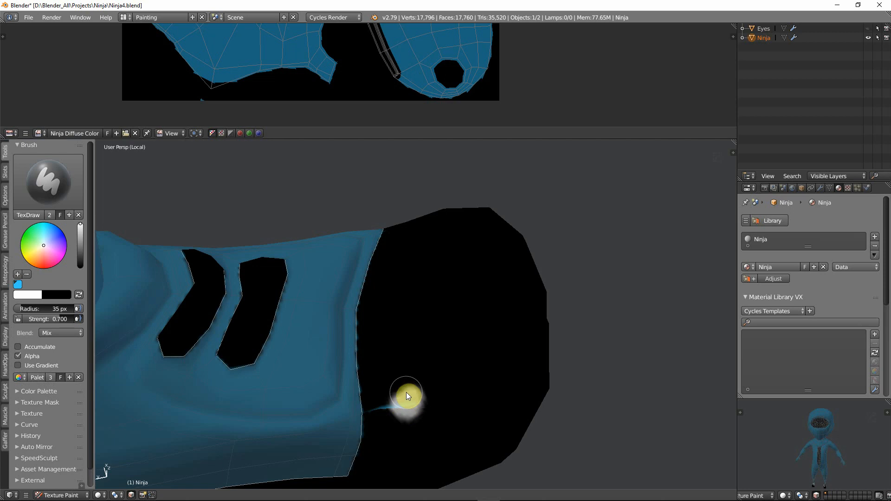
pyautogui.moveTo(405, 392); pyautogui.dragTo(403, 390)
pyautogui.moveTo(81, 224); pyautogui.dragTo(80, 267)
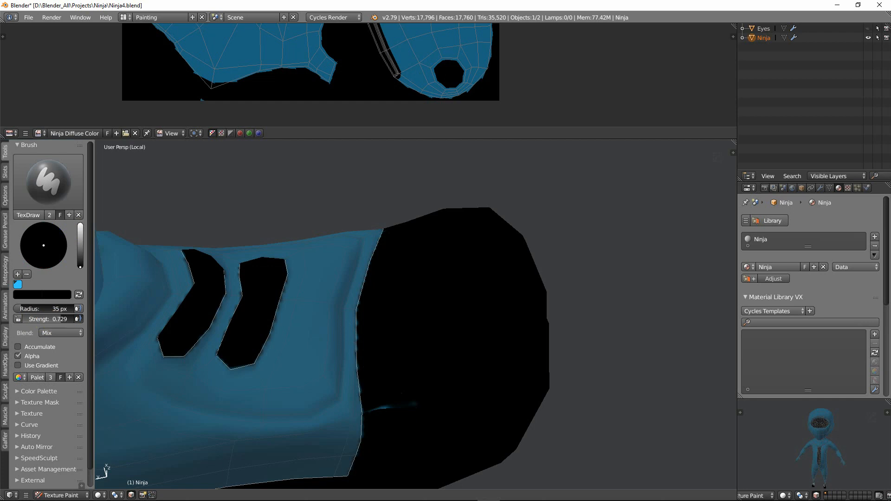
pyautogui.moveTo(61, 319); pyautogui.dragTo(75, 319)
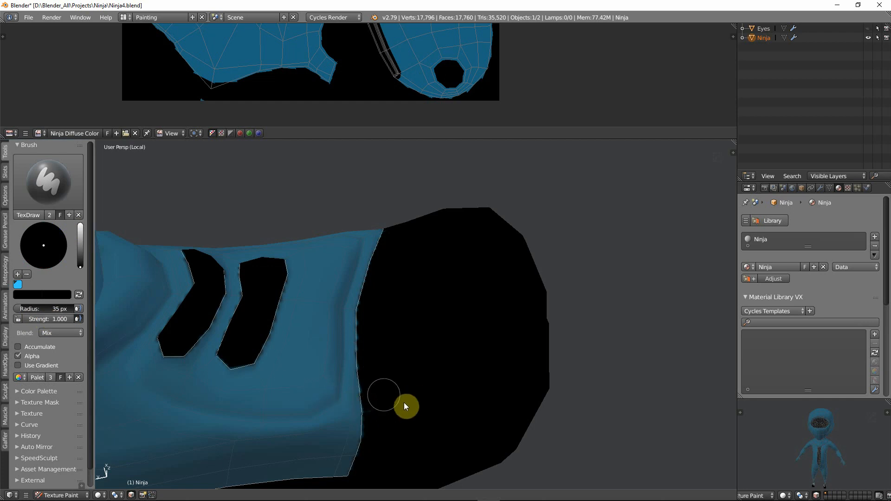
pyautogui.hotkey('ctrl', 'z')
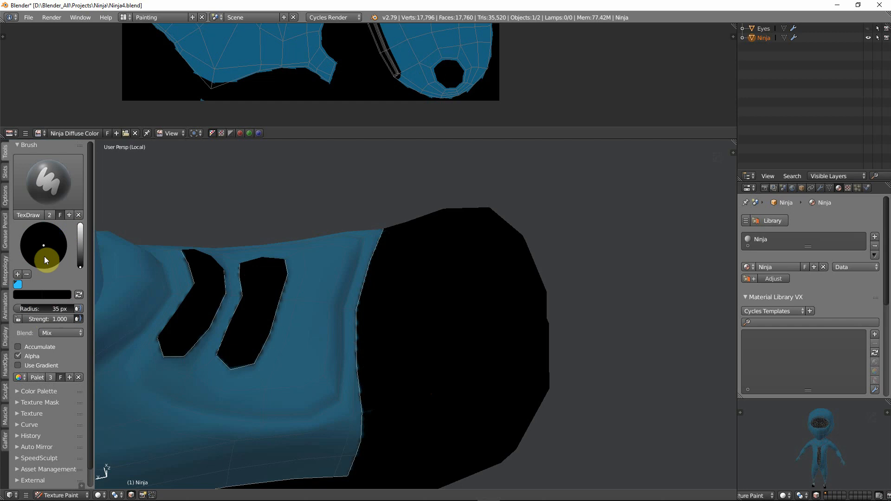
# Switch to the Fill brush and fill the shoes' toe caps, soles and straps with white at strength 1.000
pyautogui.moveTo(76, 265); pyautogui.dragTo(88, 224)
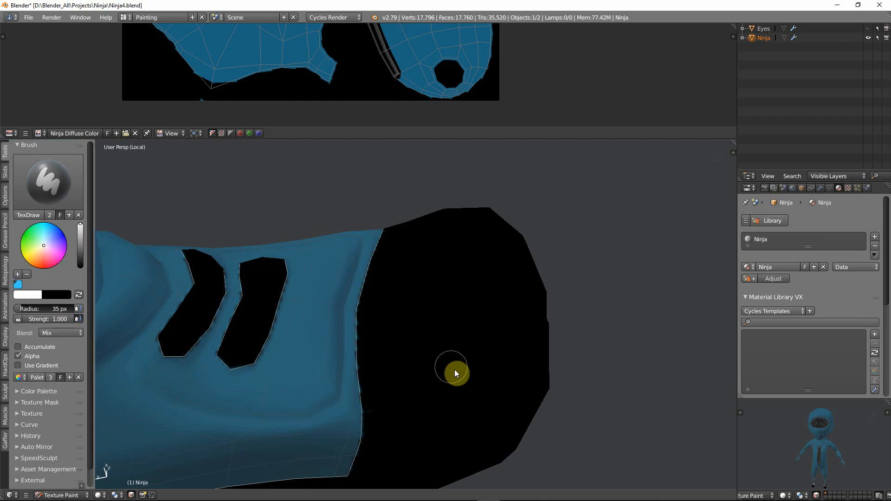
pyautogui.click(52, 179)
pyautogui.click(87, 247)
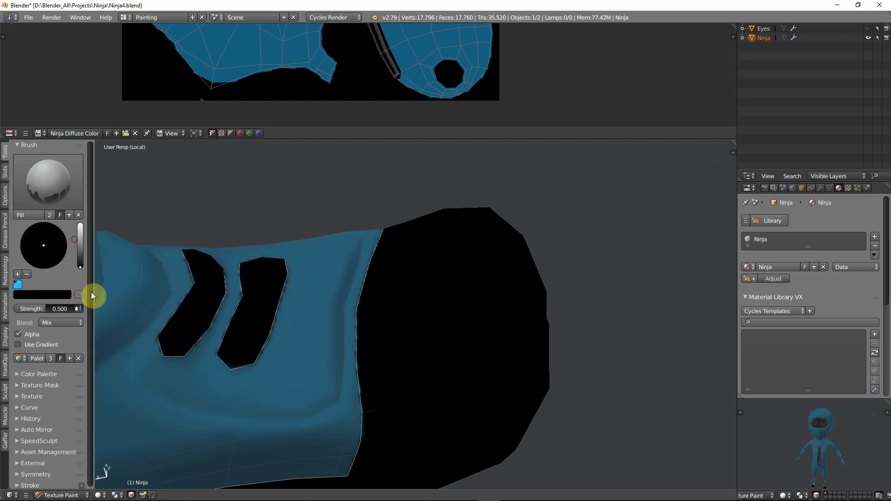
pyautogui.moveTo(80, 266); pyautogui.dragTo(81, 224)
pyautogui.click(472, 326)
# Examine the filled shoes from several angles, followed by the whole ninja for parts still to colour
pyautogui.scroll(-7, 473, 327)
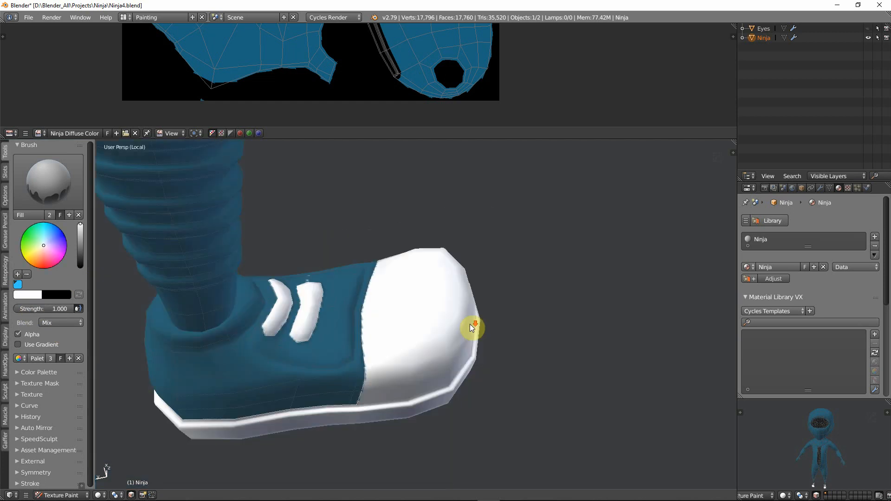
pyautogui.moveTo(438, 307); pyautogui.dragTo(418, 298, button='middle')
pyautogui.scroll(2, 408, 327)
pyautogui.scroll(2, 374, 328)
pyautogui.scroll(-3, 461, 283)
pyautogui.scroll(5, 382, 342)
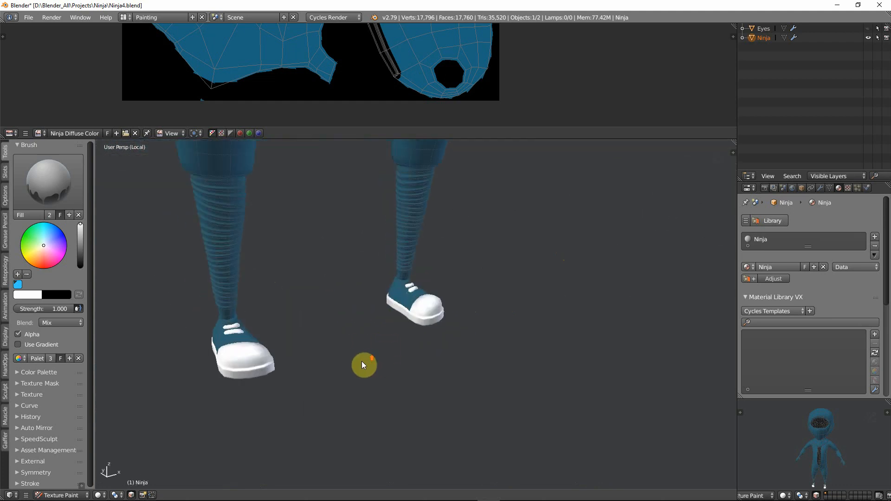
pyautogui.moveTo(340, 355); pyautogui.dragTo(323, 343, button='middle')
pyautogui.scroll(-8, 323, 346)
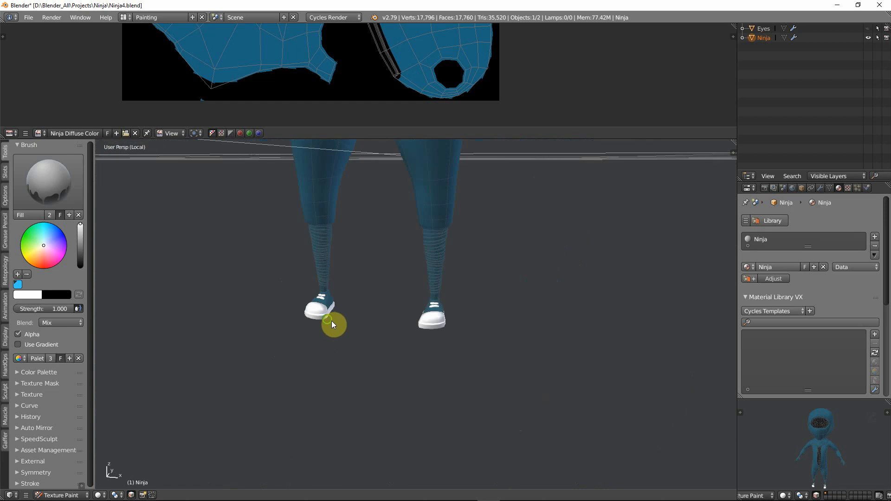
pyautogui.scroll(-2, 398, 308)
pyautogui.keyDown('shift'); pyautogui.moveTo(398, 308); pyautogui.dragTo(371, 353, button='middle'); pyautogui.keyUp('shift')
pyautogui.scroll(10, 372, 296)
pyautogui.moveTo(371, 398)
pyautogui.keyDown('shift'); pyautogui.mouseDown(button='middle')
pyautogui.moveTo(372, 296)
pyautogui.moveTo(358, 360)
pyautogui.moveTo(367, 390)
pyautogui.mouseUp(button='middle'); pyautogui.keyUp('shift')
pyautogui.scroll(-10, 322, 296)
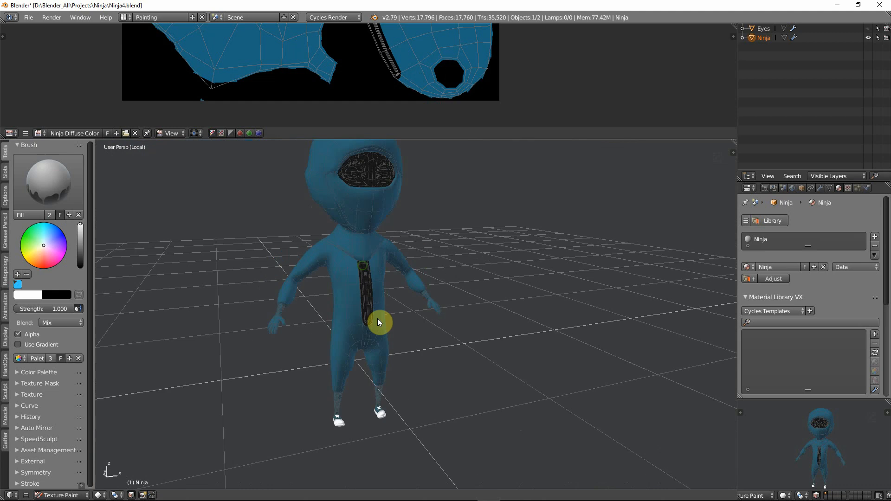
pyautogui.moveTo(377, 318)
pyautogui.mouseDown(button='middle')
pyautogui.moveTo(302, 302)
pyautogui.moveTo(383, 306)
pyautogui.mouseUp(button='middle')
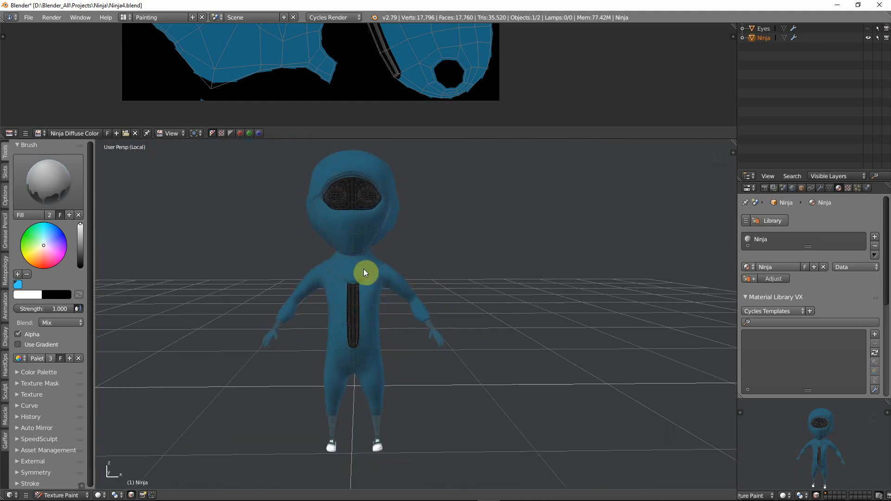
# Enter Edit Mode, clear the face selection and select the narrow face loops along the edges of the chest strip
pyautogui.moveTo(371, 273)
pyautogui.mouseDown(button='middle')
pyautogui.moveTo(448, 281)
pyautogui.moveTo(357, 273)
pyautogui.moveTo(388, 290)
pyautogui.mouseUp(button='middle')
pyautogui.scroll(3, 358, 276)
pyautogui.press('Tab')
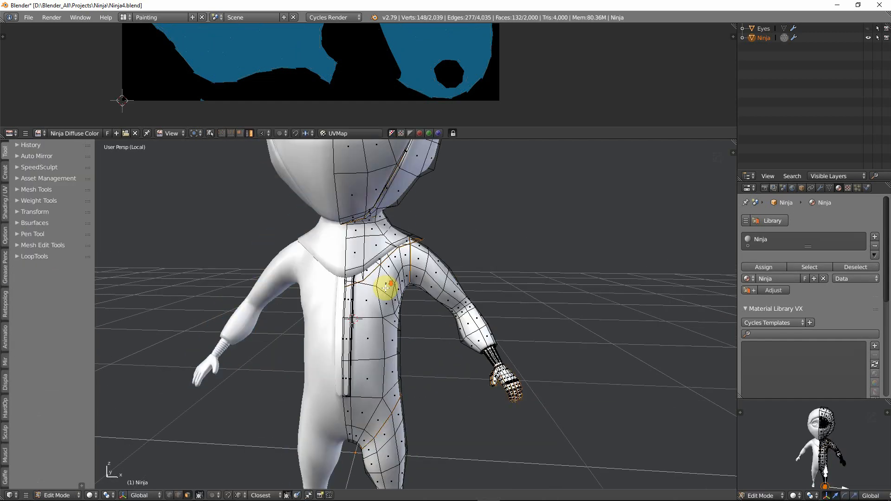
pyautogui.scroll(-4, 390, 350)
pyautogui.scroll(2, 387, 351)
pyautogui.press('a')
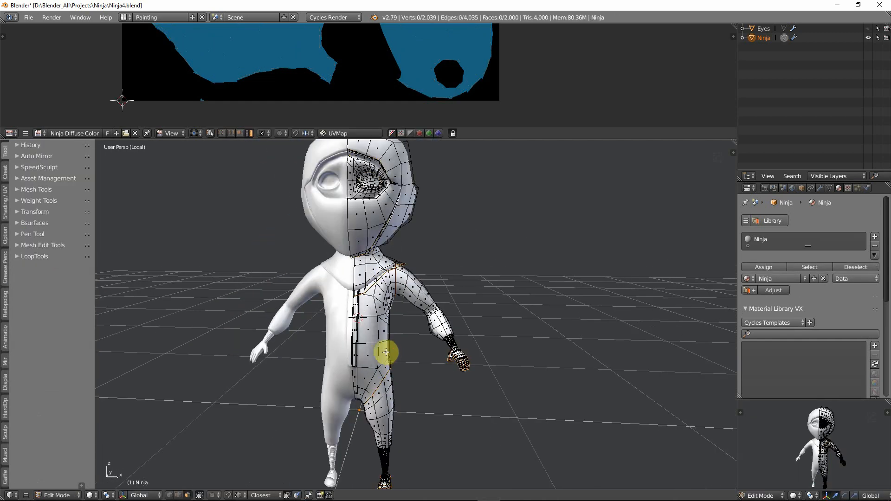
pyautogui.scroll(6, 386, 351)
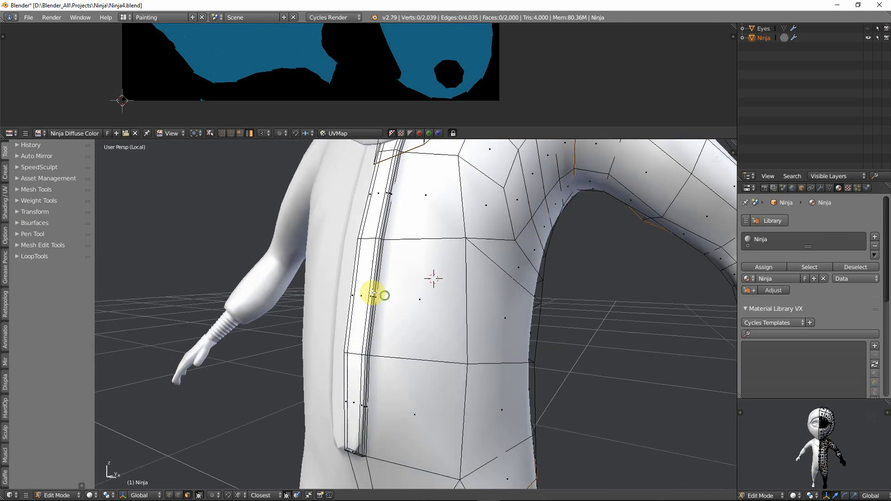
pyautogui.scroll(4, 373, 293)
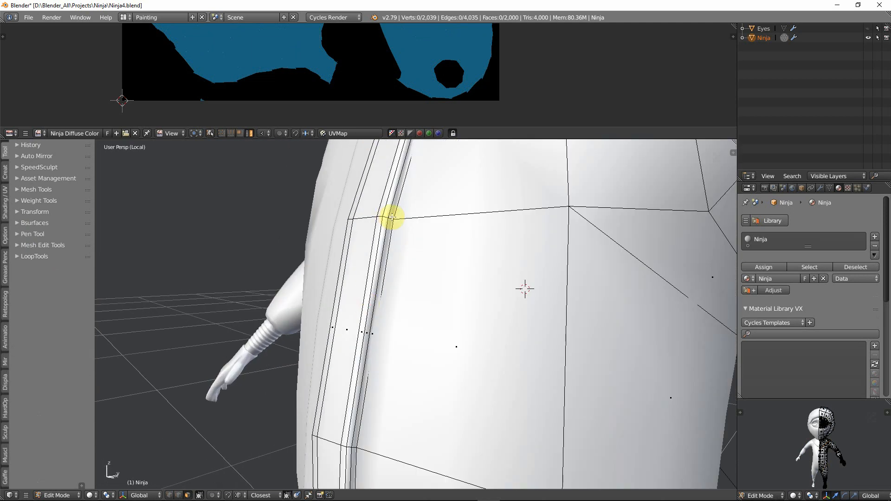
pyautogui.keyDown('ctrl'); pyautogui.keyDown('alt'); pyautogui.rightClick(391, 217); pyautogui.keyUp('alt'); pyautogui.keyUp('ctrl')
pyautogui.keyDown('ctrl'); pyautogui.keyDown('alt'); pyautogui.keyDown('shift'); pyautogui.rightClick(382, 216); pyautogui.keyUp('shift'); pyautogui.keyUp('alt'); pyautogui.keyUp('ctrl')
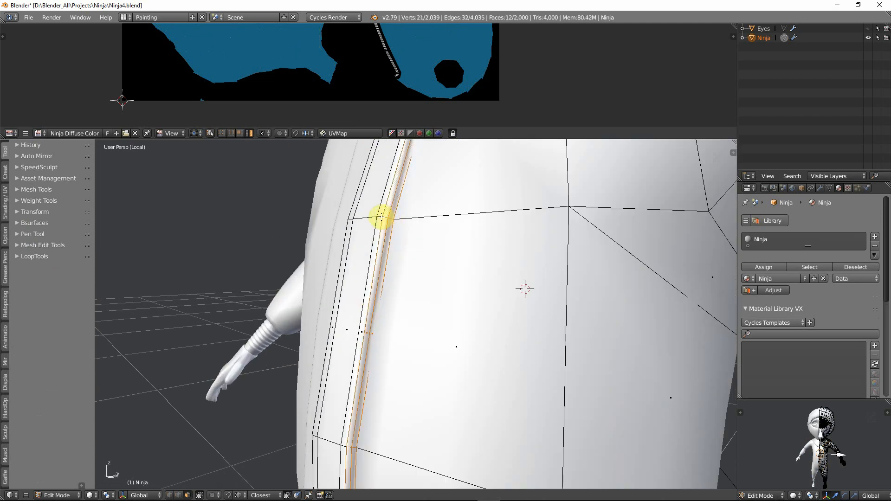
pyautogui.keyDown('alt'); pyautogui.keyDown('shift'); pyautogui.rightClick(380, 217); pyautogui.keyUp('shift'); pyautogui.keyUp('alt')
pyautogui.scroll(-3, 382, 218)
pyautogui.moveTo(389, 234); pyautogui.dragTo(430, 260, button='middle')
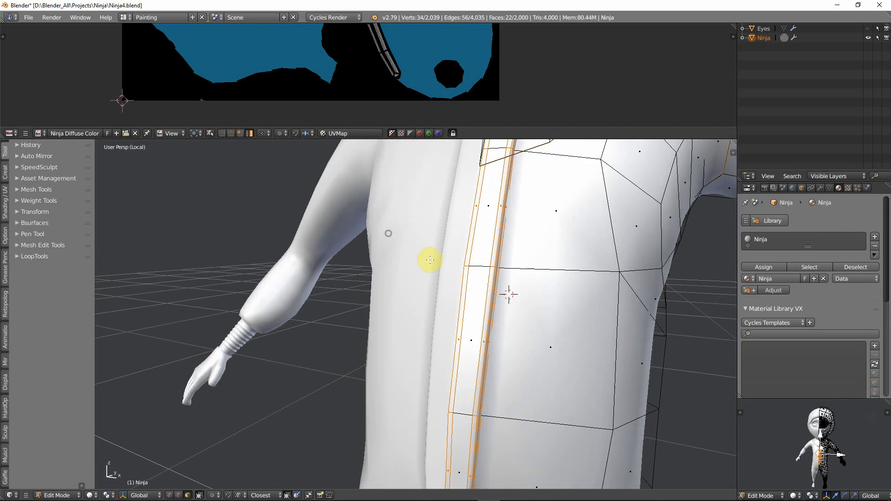
# Add the chest strip's remaining centre faces up under the collar to the selection and return to Texture Paint mode
pyautogui.keyDown('shift'); pyautogui.rightClick(461, 453); pyautogui.keyUp('shift')
pyautogui.keyDown('shift'); pyautogui.rightClick(472, 321); pyautogui.keyUp('shift')
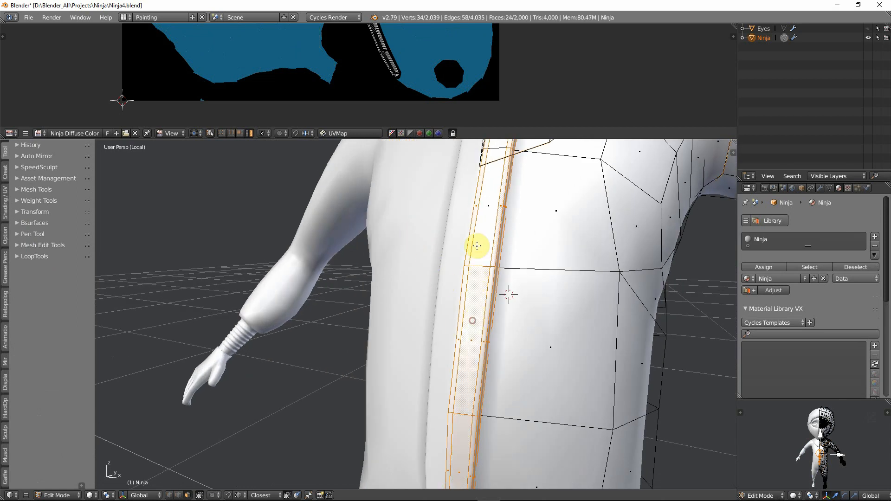
pyautogui.keyDown('shift'); pyautogui.rightClick(488, 227); pyautogui.keyUp('shift')
pyautogui.scroll(-3, 478, 279)
pyautogui.moveTo(471, 342); pyautogui.dragTo(477, 374, button='middle')
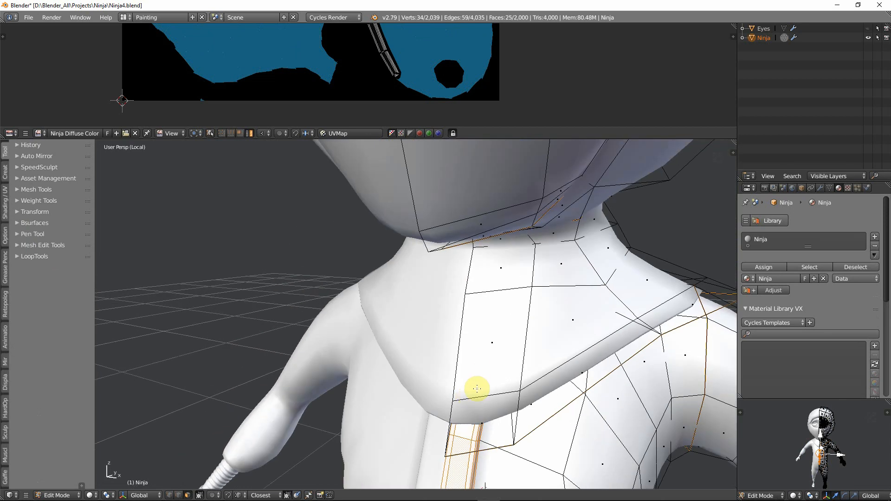
pyautogui.press('z')
pyautogui.moveTo(474, 381)
pyautogui.mouseDown(button='middle')
pyautogui.moveTo(432, 370)
pyautogui.moveTo(399, 322)
pyautogui.moveTo(420, 262)
pyautogui.moveTo(413, 245)
pyautogui.moveTo(403, 324)
pyautogui.moveTo(444, 336)
pyautogui.mouseUp(button='middle')
pyautogui.press('z')
pyautogui.scroll(2, 390, 369)
pyautogui.scroll(-5, 392, 368)
pyautogui.scroll(3, 395, 366)
pyautogui.press('Tab')
pyautogui.scroll(-5, 404, 324)
pyautogui.scroll(2, 443, 337)
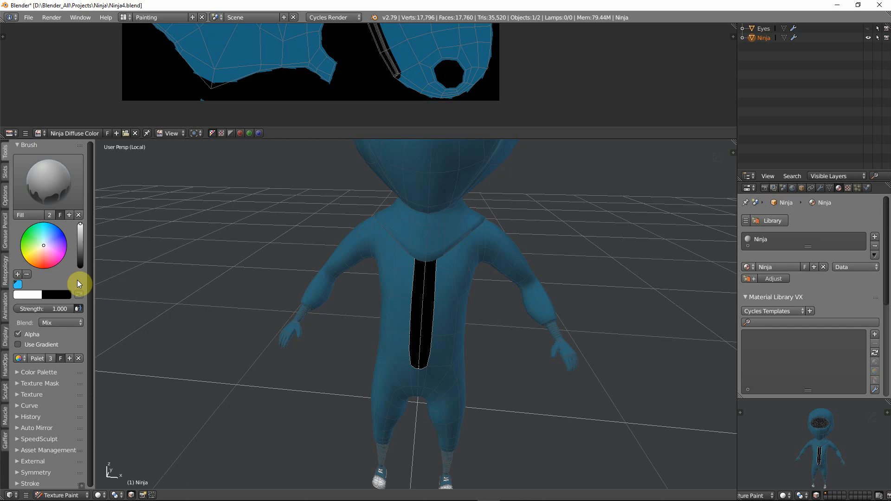
# Set the brush colour to mid grey and fill the chest strip with it
pyautogui.click(82, 242)
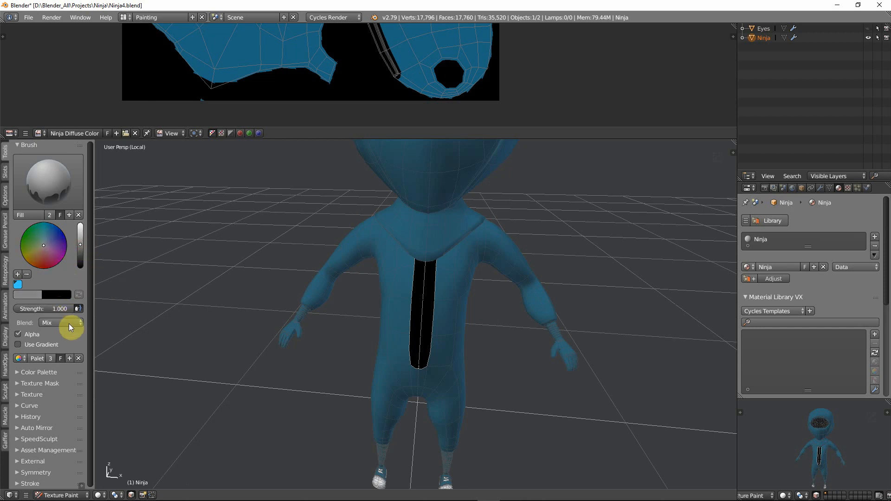
pyautogui.click(419, 305)
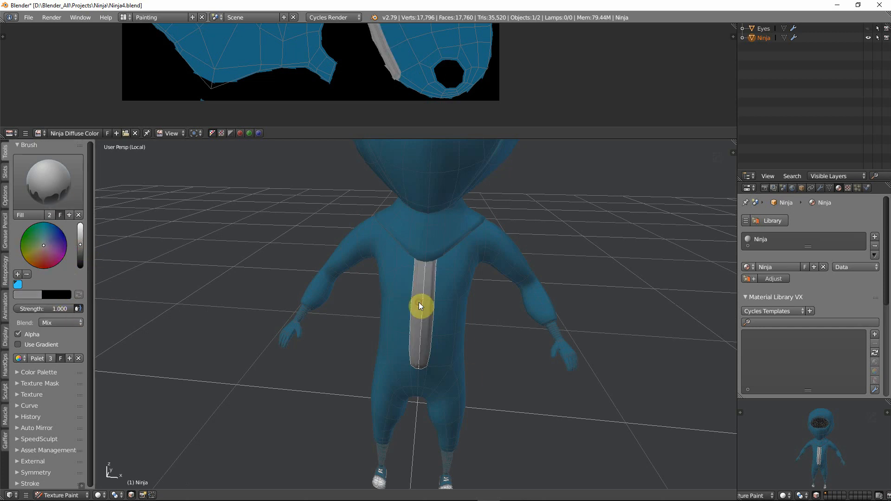
pyautogui.moveTo(419, 304); pyautogui.dragTo(426, 271, button='middle')
pyautogui.scroll(-3, 410, 314)
pyautogui.scroll(1, 440, 314)
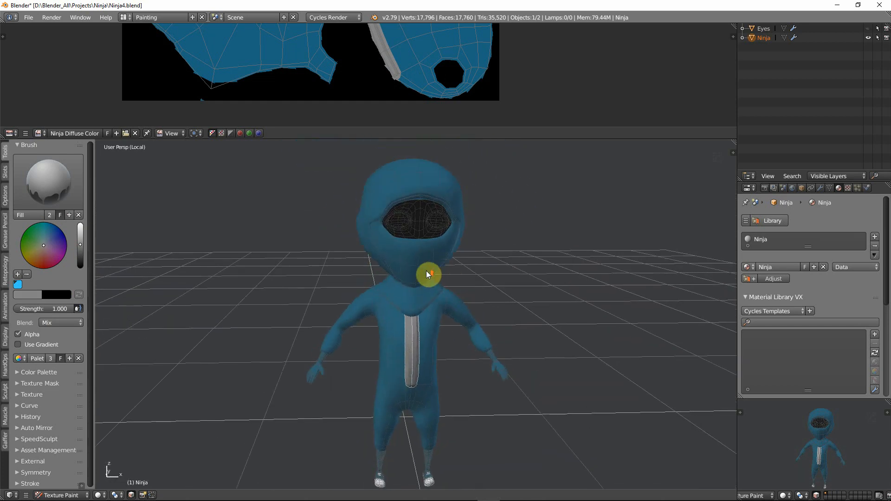
# Enter Edit Mode on the head, clear the selection and select the outermost face loop around the eye area
pyautogui.scroll(3, 426, 271)
pyautogui.moveTo(493, 234); pyautogui.dragTo(432, 362, button='middle')
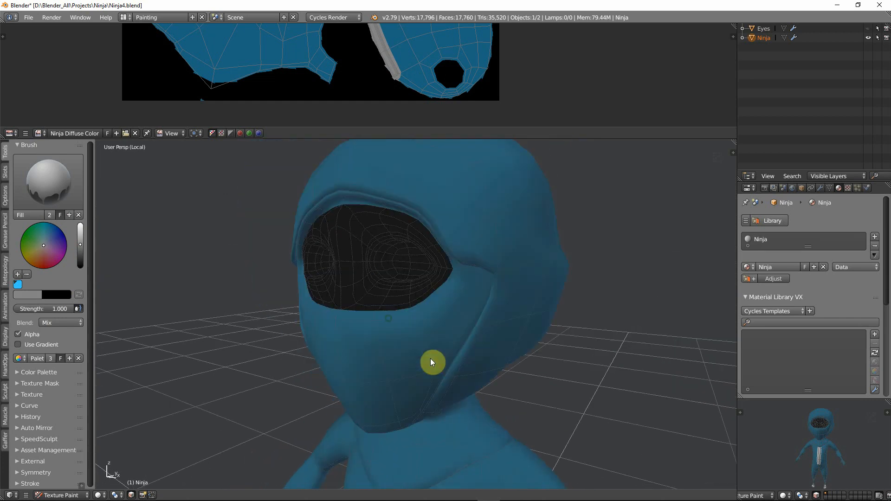
pyautogui.press('Tab')
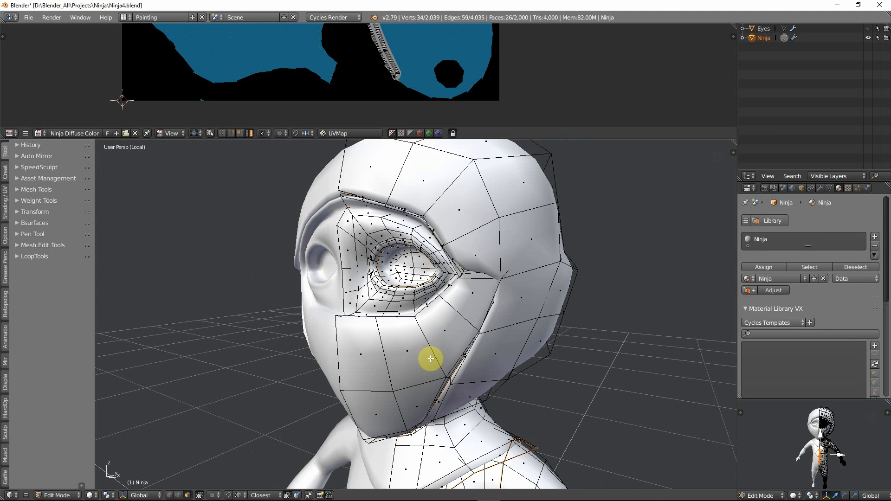
pyautogui.press('a')
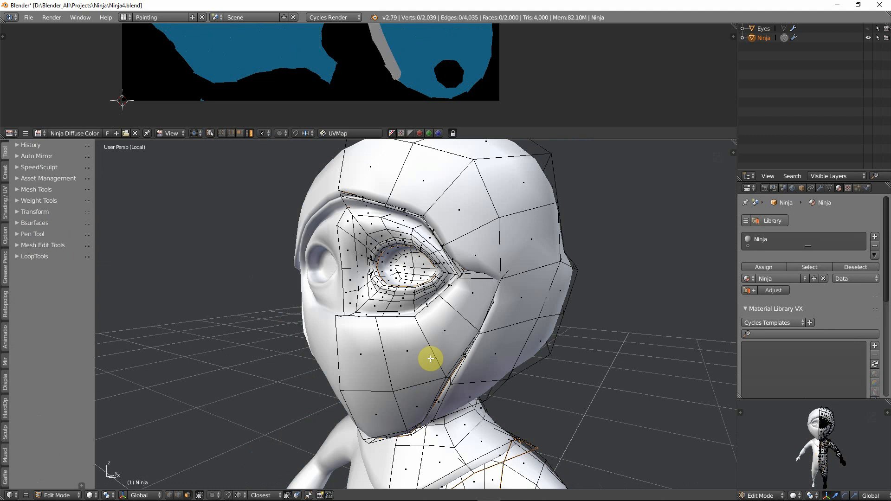
pyautogui.moveTo(429, 354); pyautogui.dragTo(442, 381, button='middle')
pyautogui.keyDown('alt'); pyautogui.rightClick(423, 264); pyautogui.keyUp('alt')
pyautogui.scroll(4, 426, 262)
pyautogui.keyDown('shift'); pyautogui.moveTo(427, 262); pyautogui.dragTo(479, 249, button='middle'); pyautogui.keyUp('shift')
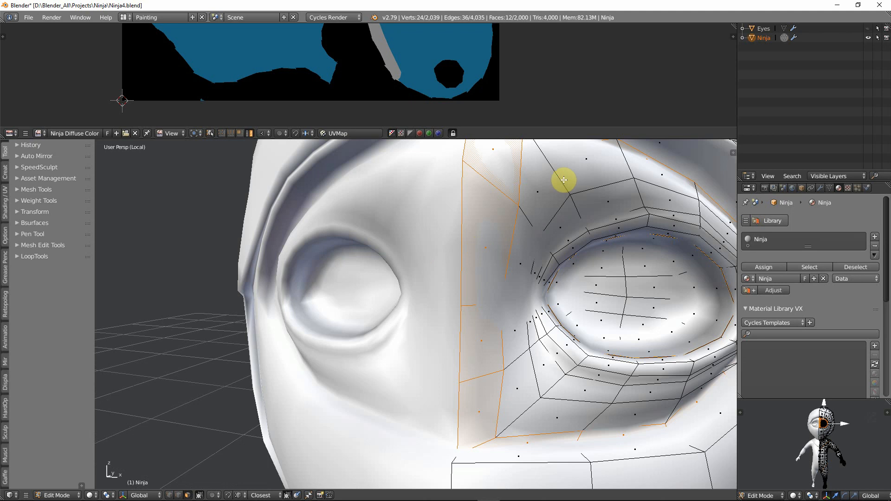
# Grow the face selection inward to the rim of the eye socket
pyautogui.press('ctrl+KP_Add')
pyautogui.press('KP_Decimal')
pyautogui.keyDown('shift'); pyautogui.moveTo(514, 222); pyautogui.dragTo(459, 234, button='middle'); pyautogui.keyUp('shift')
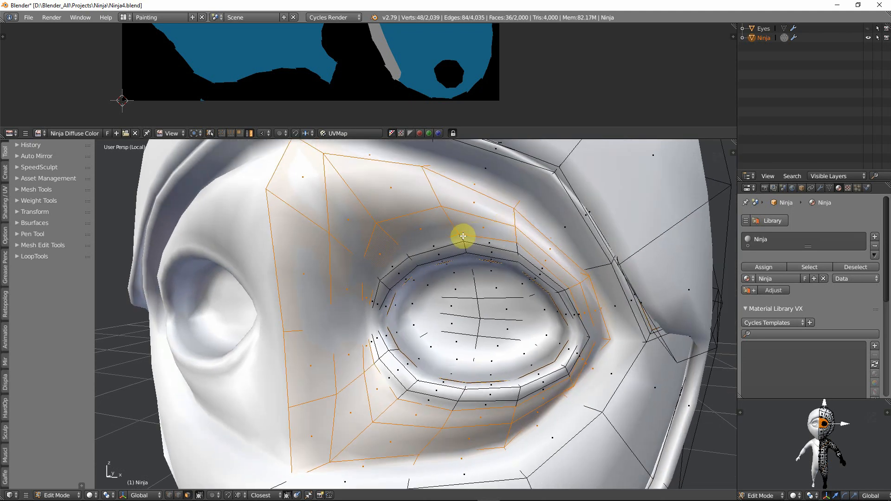
pyautogui.press('ctrl+KP_Add')
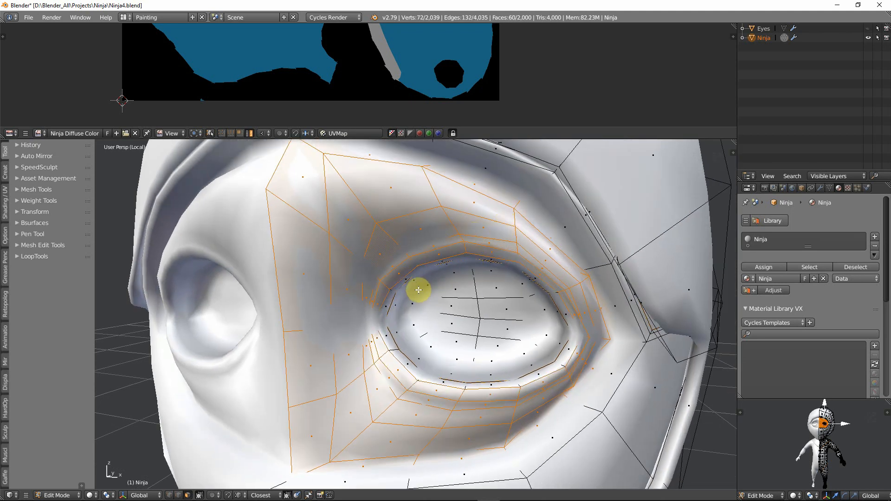
# Add the remaining face loops inside the eye socket, including the centre faces, to the eye area selection
pyautogui.keyDown('alt'); pyautogui.keyDown('shift'); pyautogui.rightClick(391, 292); pyautogui.keyUp('shift'); pyautogui.keyUp('alt')
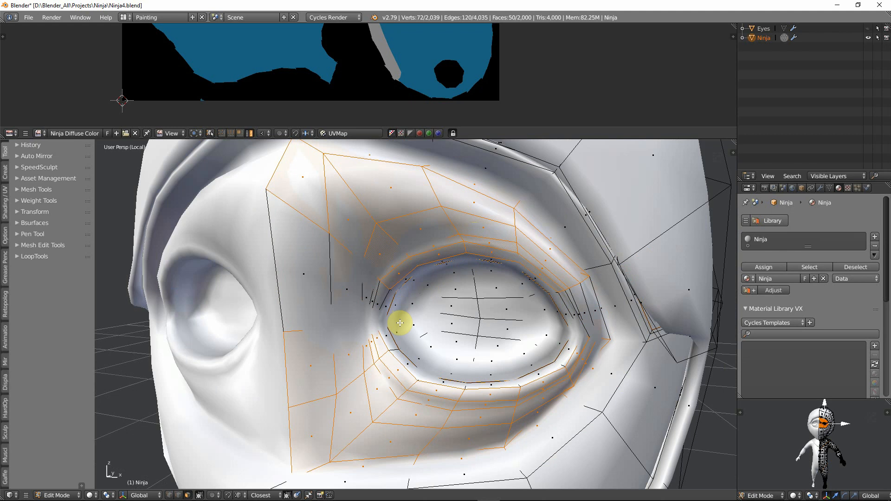
pyautogui.hotkey('ctrl', 'z')
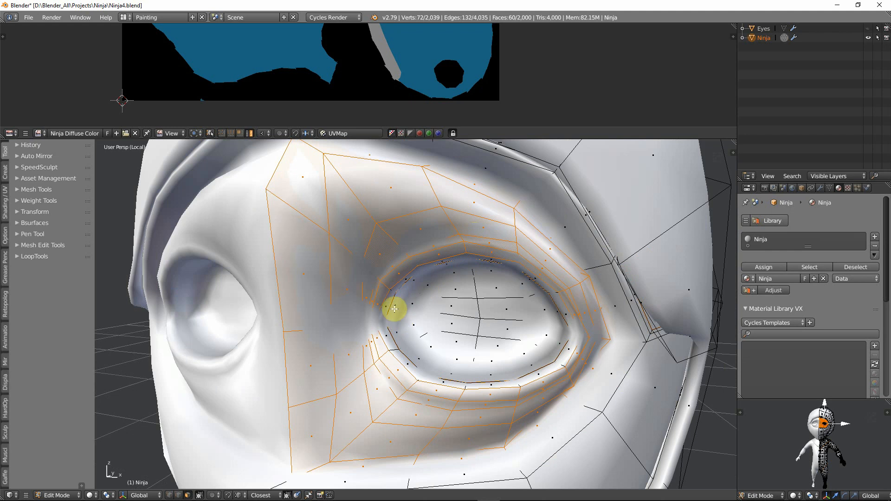
pyautogui.keyDown('alt'); pyautogui.keyDown('shift'); pyautogui.rightClick(396, 352); pyautogui.keyUp('shift'); pyautogui.keyUp('alt')
pyautogui.moveTo(436, 361); pyautogui.dragTo(417, 364, button='middle')
pyautogui.keyDown('alt'); pyautogui.keyDown('shift'); pyautogui.rightClick(320, 392); pyautogui.keyUp('shift'); pyautogui.keyUp('alt')
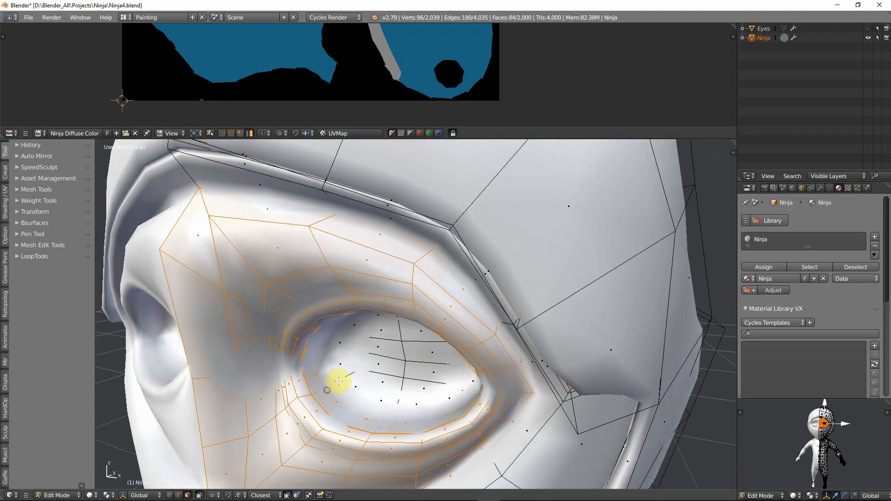
pyautogui.moveTo(338, 382); pyautogui.dragTo(347, 372, button='middle')
pyautogui.keyDown('alt'); pyautogui.keyDown('shift'); pyautogui.rightClick(408, 339); pyautogui.keyUp('shift'); pyautogui.keyUp('alt')
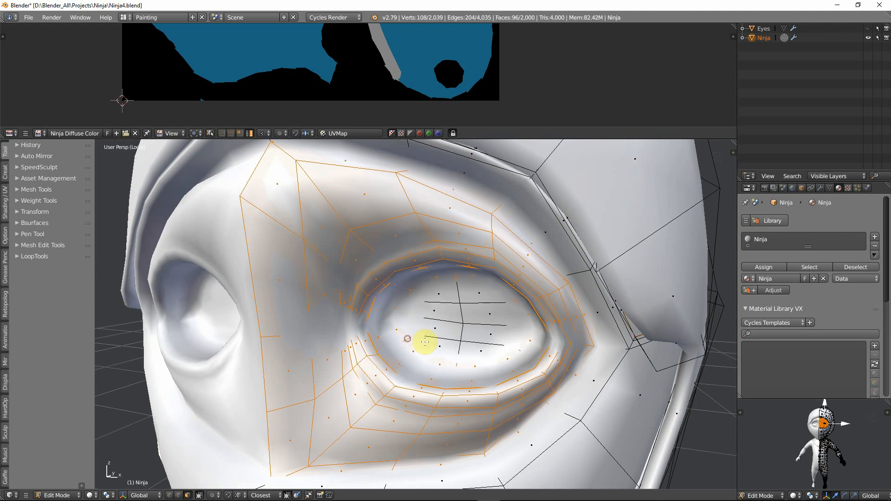
pyautogui.moveTo(414, 339); pyautogui.dragTo(447, 332, button='middle')
pyautogui.moveTo(519, 284); pyautogui.dragTo(495, 304, button='middle')
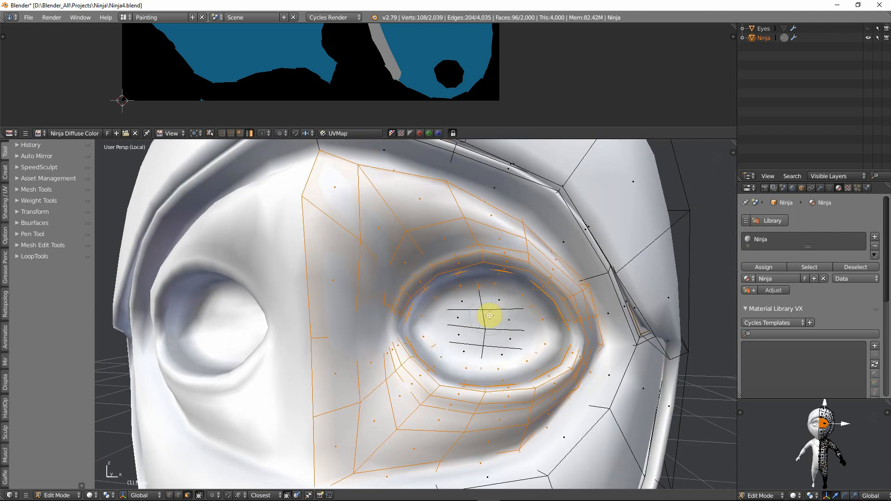
pyautogui.keyDown('alt'); pyautogui.keyDown('shift'); pyautogui.rightClick(466, 319); pyautogui.keyUp('shift'); pyautogui.keyUp('alt')
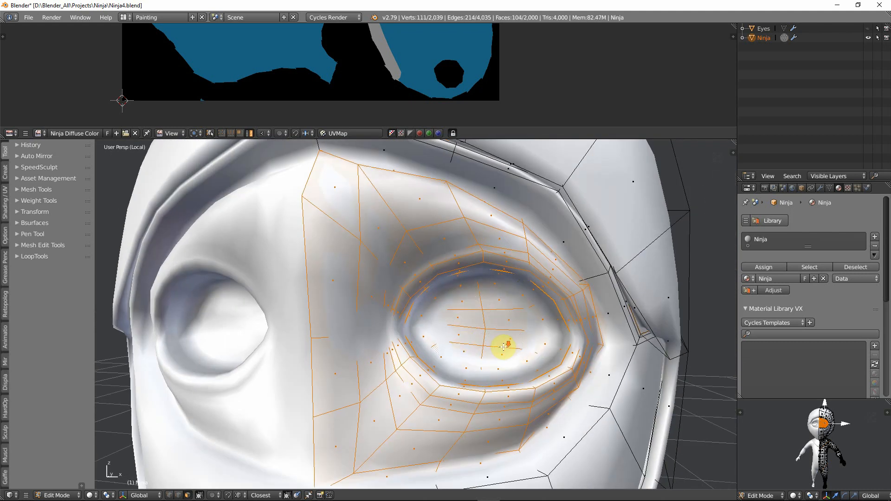
# Check the eye area selection on the whole model in wireframe, restore solid shading and return to Texture Paint mode
pyautogui.press('z')
pyautogui.scroll(-6, 503, 344)
pyautogui.moveTo(503, 343)
pyautogui.mouseDown(button='middle')
pyautogui.moveTo(405, 364)
pyautogui.moveTo(469, 348)
pyautogui.mouseUp(button='middle')
pyautogui.keyDown('shift'); pyautogui.moveTo(469, 348); pyautogui.dragTo(515, 295, button='middle'); pyautogui.keyUp('shift')
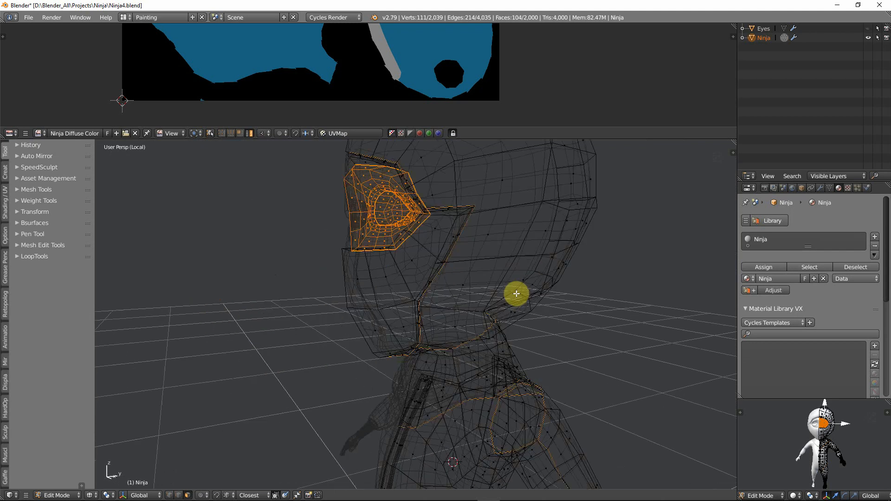
pyautogui.scroll(-6, 513, 302)
pyautogui.moveTo(493, 344); pyautogui.dragTo(511, 348, button='middle')
pyautogui.moveTo(501, 367)
pyautogui.keyDown('shift'); pyautogui.mouseDown(button='middle')
pyautogui.moveTo(491, 296)
pyautogui.moveTo(466, 317)
pyautogui.moveTo(484, 319)
pyautogui.moveTo(483, 284)
pyautogui.moveTo(463, 253)
pyautogui.moveTo(383, 324)
pyautogui.moveTo(428, 342)
pyautogui.moveTo(483, 306)
pyautogui.moveTo(492, 278)
pyautogui.moveTo(477, 301)
pyautogui.moveTo(420, 312)
pyautogui.moveTo(414, 289)
pyautogui.mouseUp(button='middle'); pyautogui.keyUp('shift')
pyautogui.scroll(2, 466, 316)
pyautogui.press('KP_Decimal')
pyautogui.press('z')
pyautogui.scroll(-3, 414, 289)
pyautogui.press('Tab')
pyautogui.scroll(-4, 416, 293)
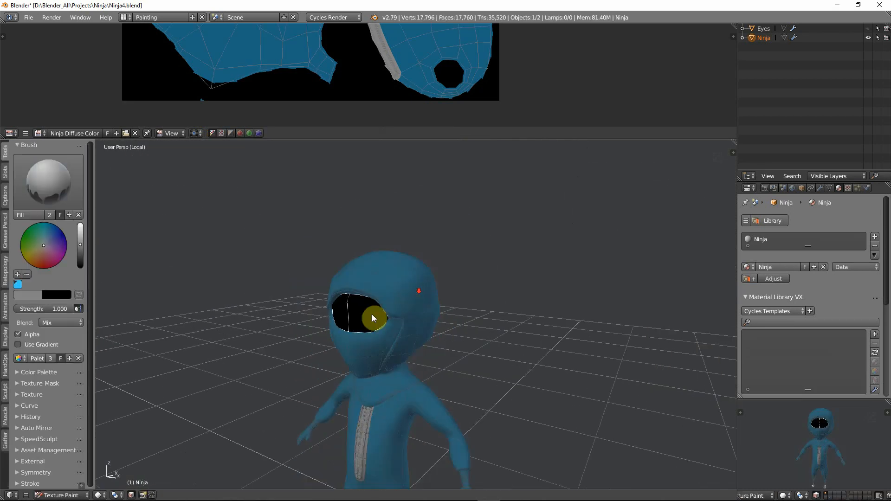
# Set the Fill brush colour to a slightly darkened light pink skin tone
pyautogui.moveTo(371, 314)
pyautogui.mouseDown(button='middle')
pyautogui.moveTo(387, 318)
pyautogui.moveTo(175, 260)
pyautogui.mouseUp(button='middle')
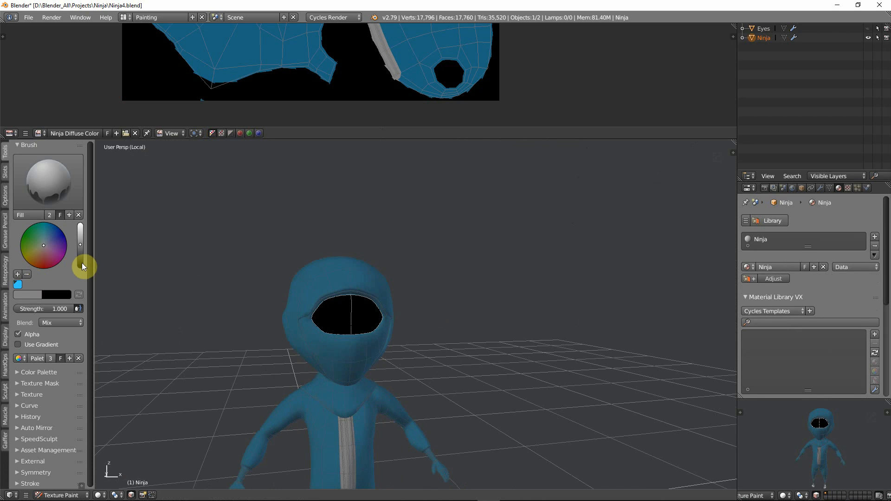
pyautogui.moveTo(82, 250); pyautogui.dragTo(82, 215)
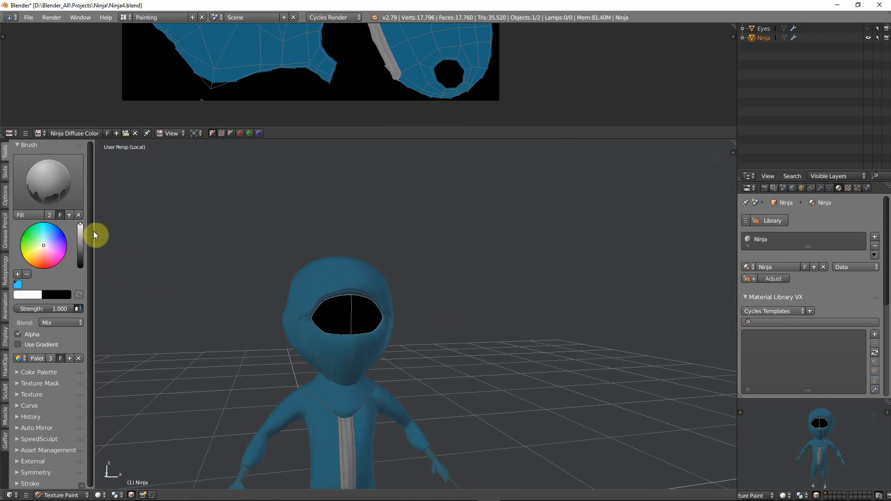
pyautogui.moveTo(94, 234); pyautogui.dragTo(172, 235)
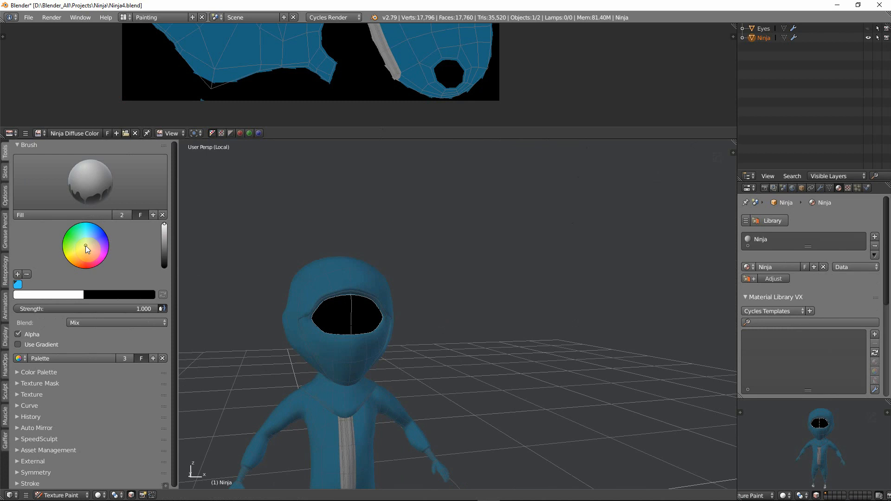
pyautogui.click(85, 247)
pyautogui.moveTo(86, 248); pyautogui.dragTo(86, 249)
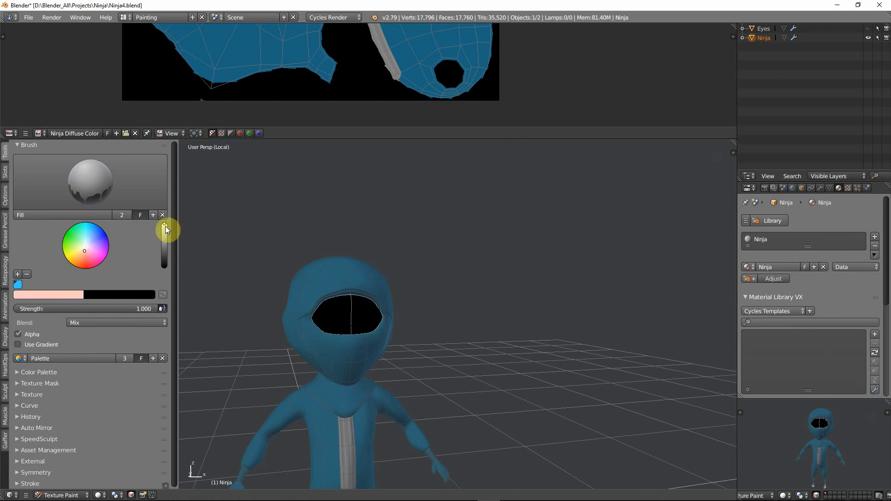
pyautogui.moveTo(165, 227); pyautogui.dragTo(164, 228)
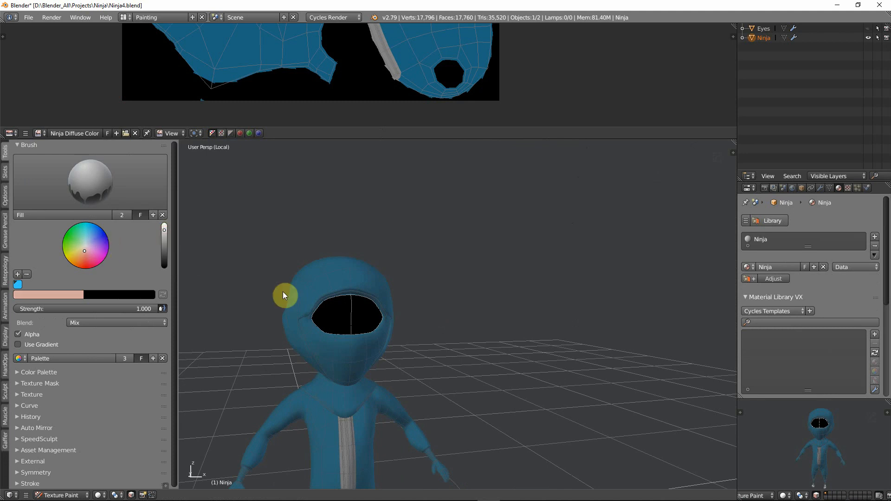
# Fill the masked eye area with the skin tone and add that colour to the palette
pyautogui.keyDown('shift'); pyautogui.moveTo(414, 402); pyautogui.dragTo(420, 271, button='middle'); pyautogui.keyUp('shift')
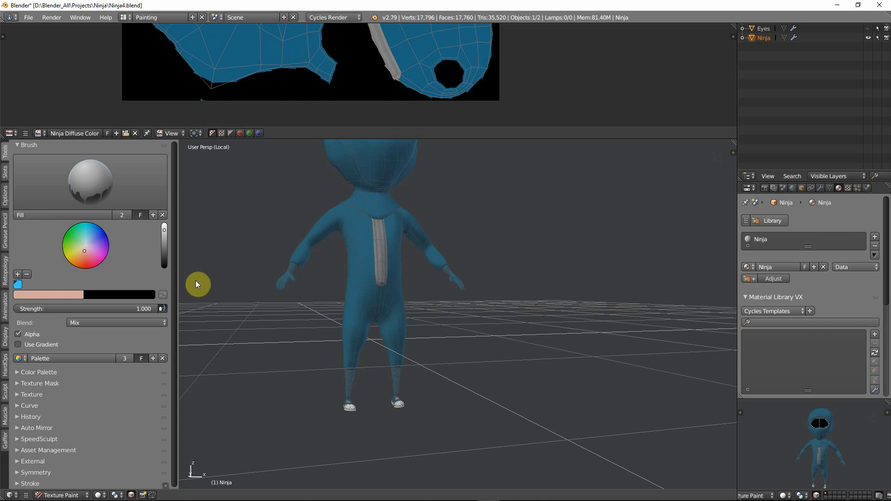
pyautogui.scroll(5, 420, 223)
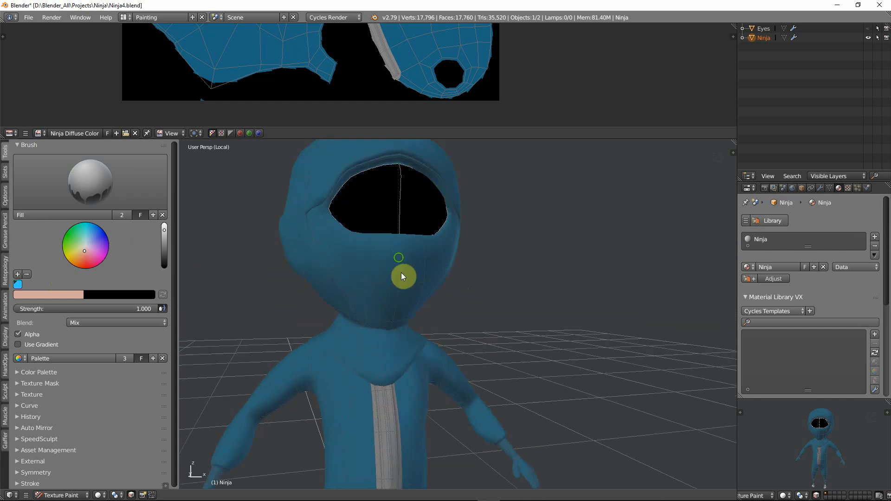
pyautogui.click(386, 275)
pyautogui.scroll(3, 383, 273)
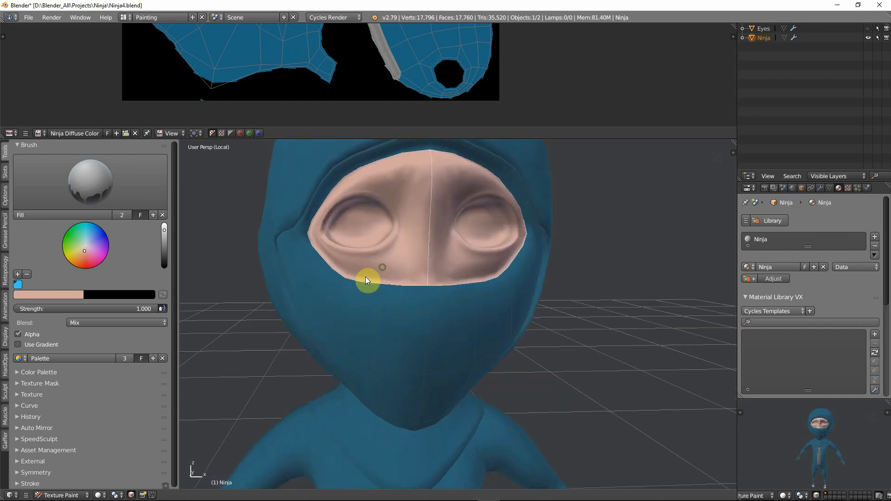
pyautogui.moveTo(365, 280)
pyautogui.mouseDown(button='middle')
pyautogui.moveTo(328, 284)
pyautogui.moveTo(428, 265)
pyautogui.moveTo(365, 273)
pyautogui.moveTo(486, 266)
pyautogui.moveTo(375, 274)
pyautogui.mouseUp(button='middle')
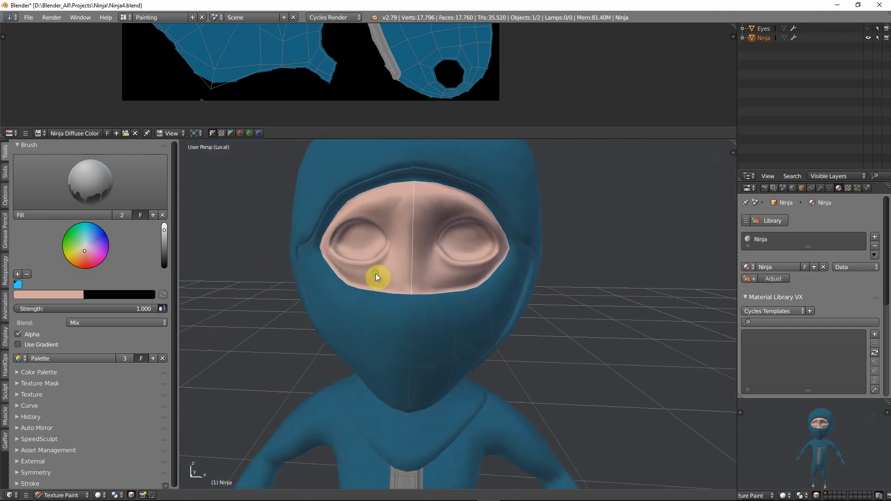
pyautogui.click(18, 274)
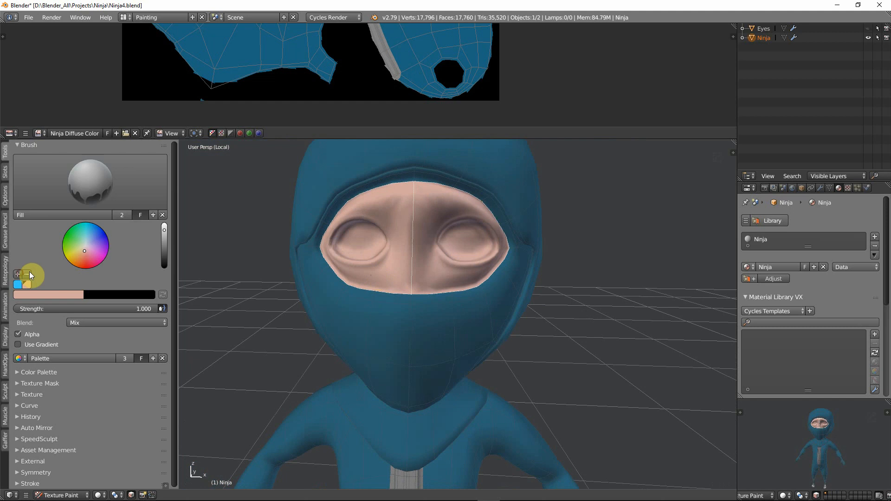
# Turn off the face selection mask for painting on the ninja
pyautogui.scroll(-3, 415, 235)
pyautogui.moveTo(410, 258); pyautogui.dragTo(524, 252, button='middle')
pyautogui.scroll(-3, 485, 257)
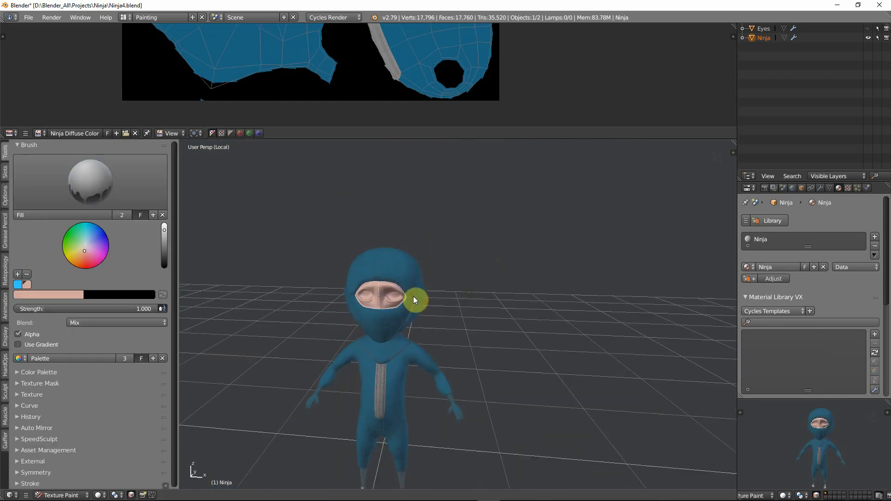
pyautogui.press('Tab')
pyautogui.press('Tab')
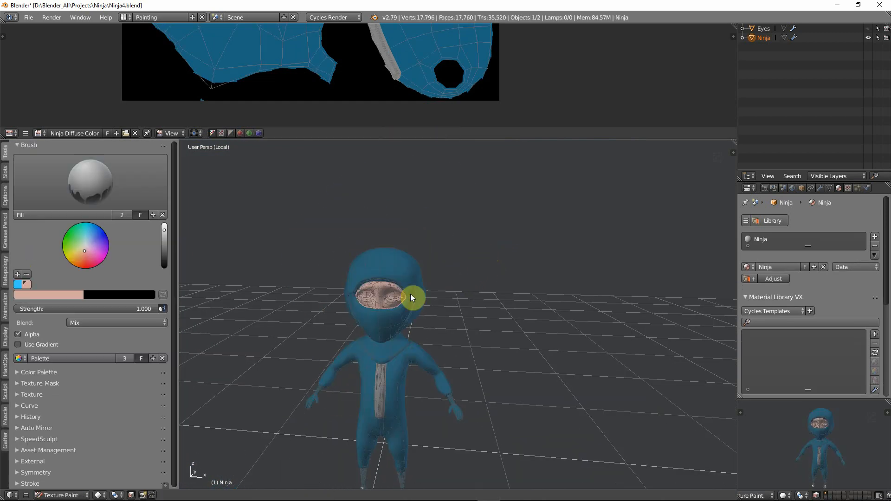
pyautogui.click(132, 495)
pyautogui.scroll(4, 341, 369)
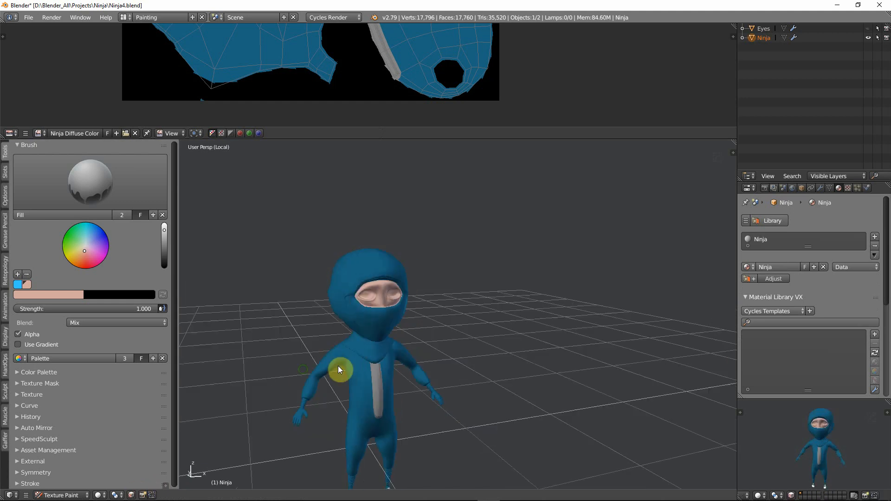
# Dismiss the desktop notification, examine the painted ninja from the sides and front, and glance through the open windows
pyautogui.moveTo(348, 374); pyautogui.dragTo(288, 356, button='middle')
pyautogui.scroll(3, 407, 319)
pyautogui.scroll(-3, 299, 354)
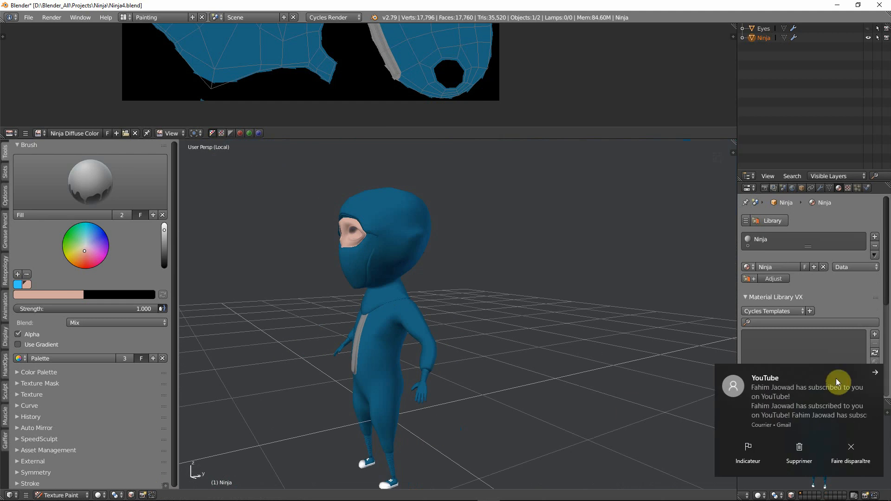
pyautogui.click(877, 375)
pyautogui.moveTo(391, 330)
pyautogui.mouseDown(button='middle')
pyautogui.moveTo(376, 337)
pyautogui.moveTo(395, 334)
pyautogui.mouseUp(button='middle')
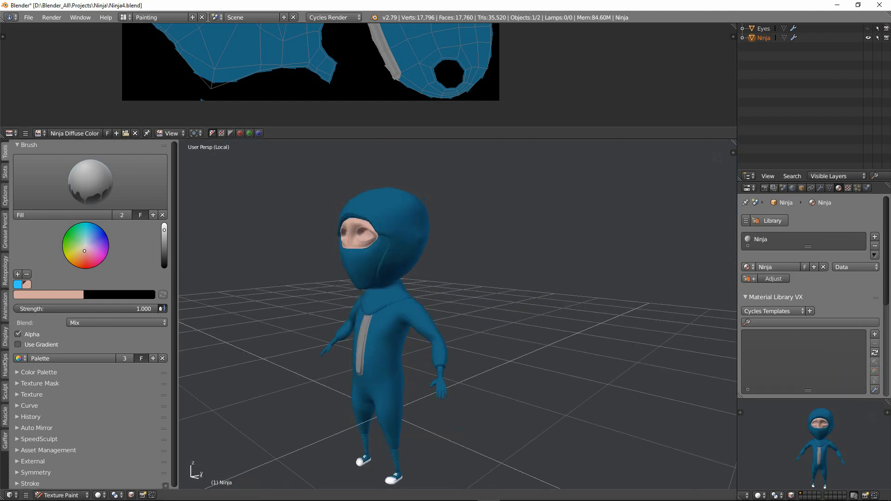
pyautogui.moveTo(382, 318); pyautogui.dragTo(441, 299, button='middle')
pyautogui.scroll(3, 418, 325)
pyautogui.keyDown('shift'); pyautogui.moveTo(426, 242); pyautogui.dragTo(421, 302, button='middle'); pyautogui.keyUp('shift')
pyautogui.scroll(-1, 421, 299)
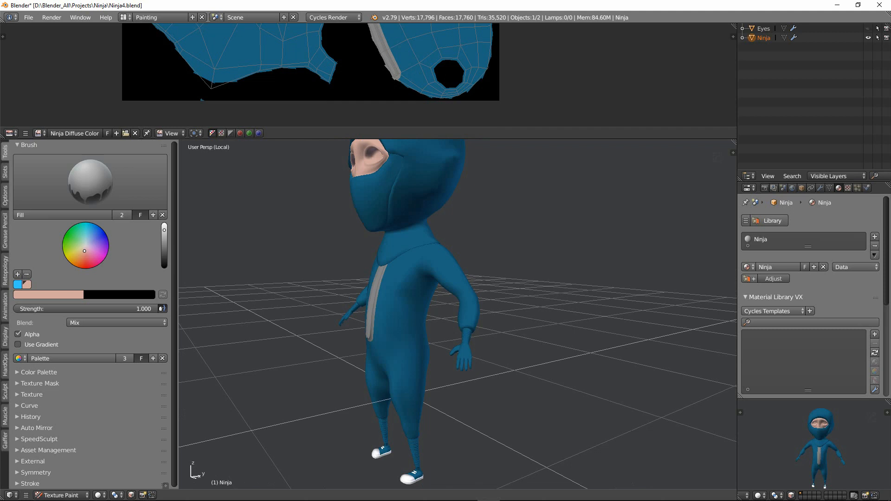
pyautogui.hotkey('alt', 'Tab')
pyautogui.hotkey('alt', 'Tab')
pyautogui.hotkey('alt', 'Tab')
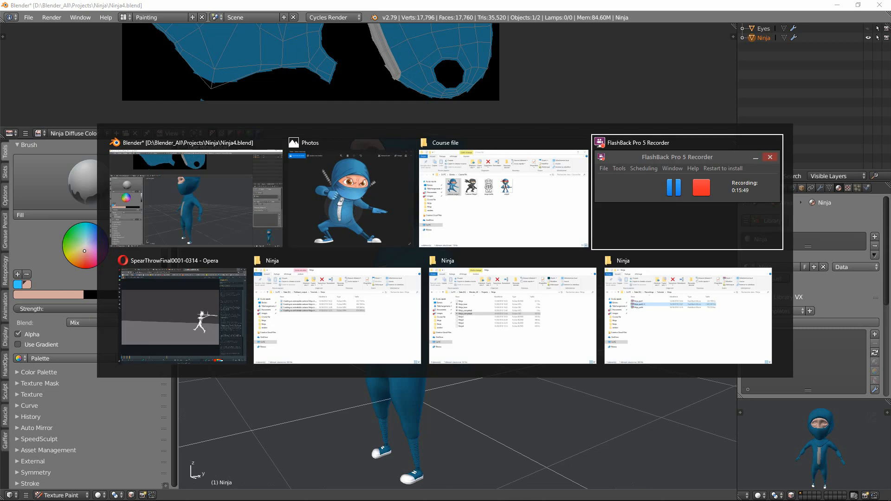
pyautogui.moveTo(230, 293); pyautogui.dragTo(432, 344, button='middle')
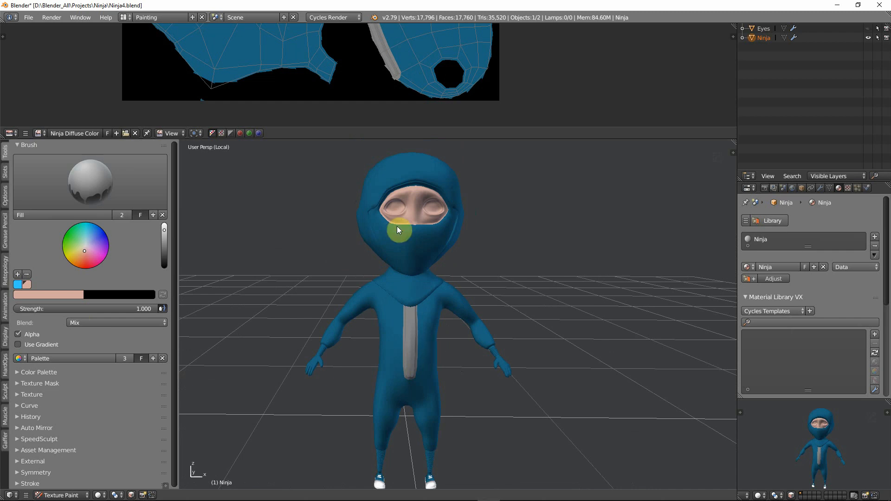
# Switch to the TexDraw brush and set its colour to a darkened version of the palette blue matching the suit
pyautogui.click(18, 285)
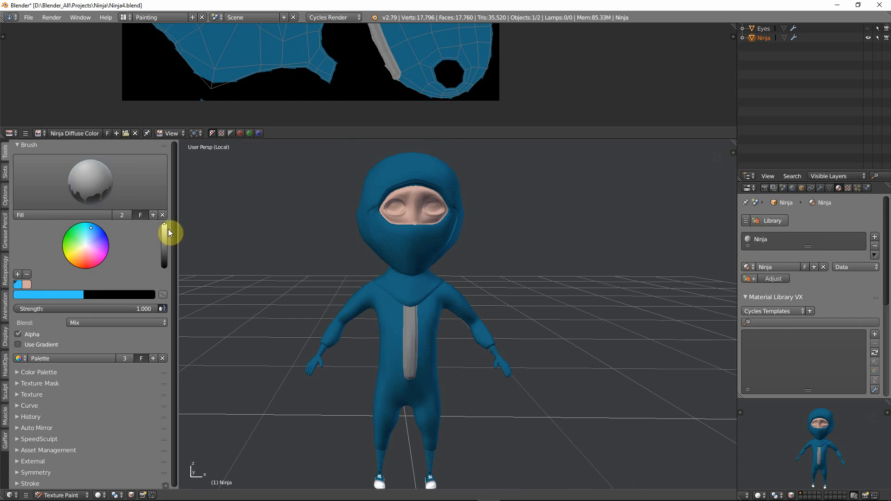
pyautogui.moveTo(164, 226); pyautogui.dragTo(164, 250)
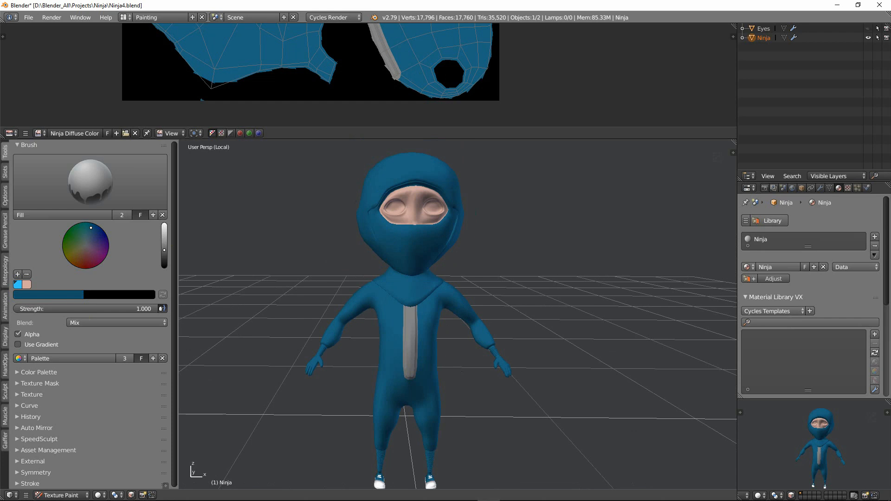
pyautogui.click(87, 203)
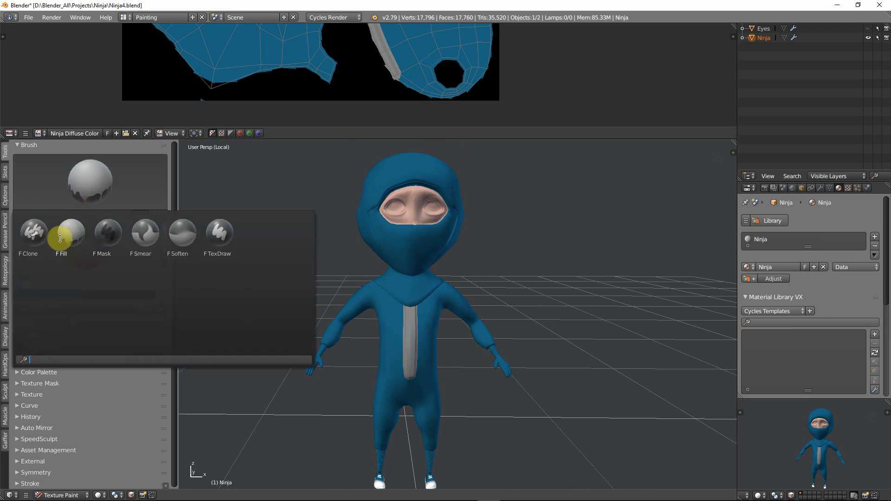
pyautogui.click(219, 231)
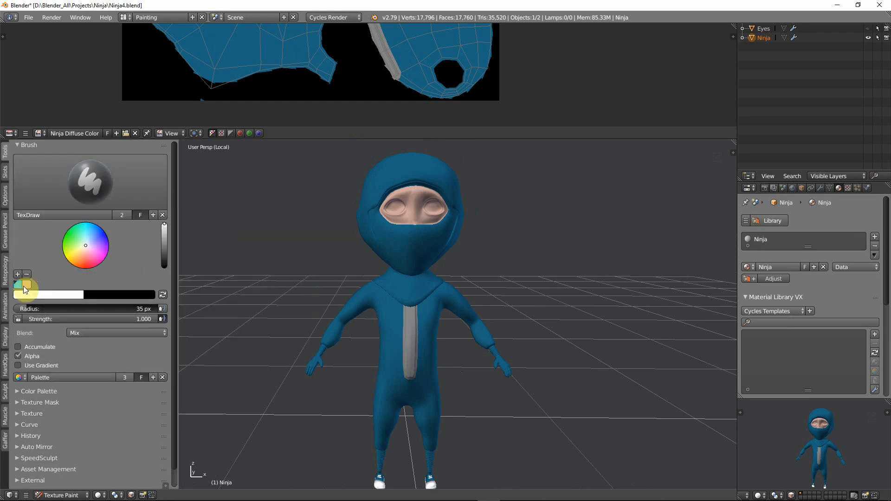
pyautogui.click(19, 283)
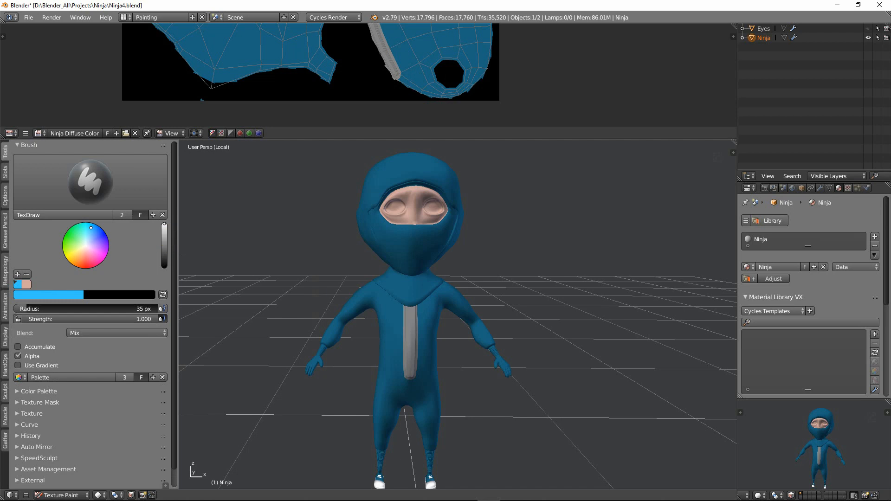
pyautogui.moveTo(164, 225); pyautogui.dragTo(164, 245)
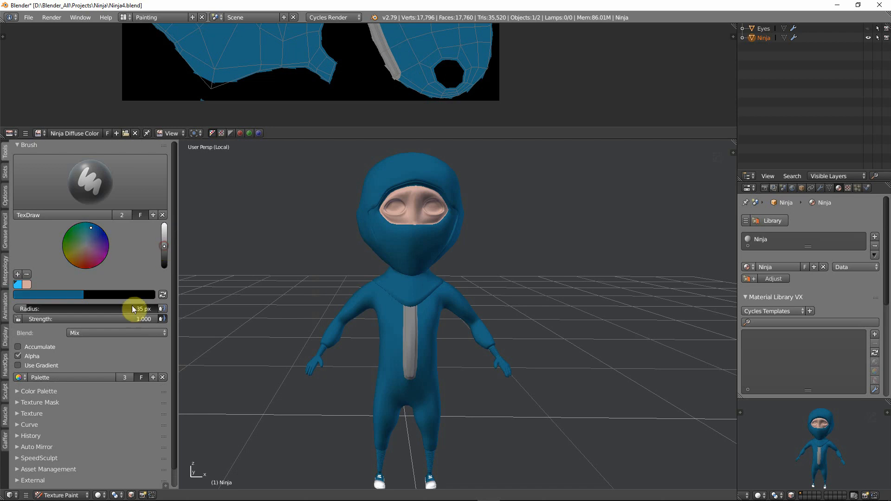
# Set the TexDraw brush strength to 0.3
pyautogui.click(139, 318)
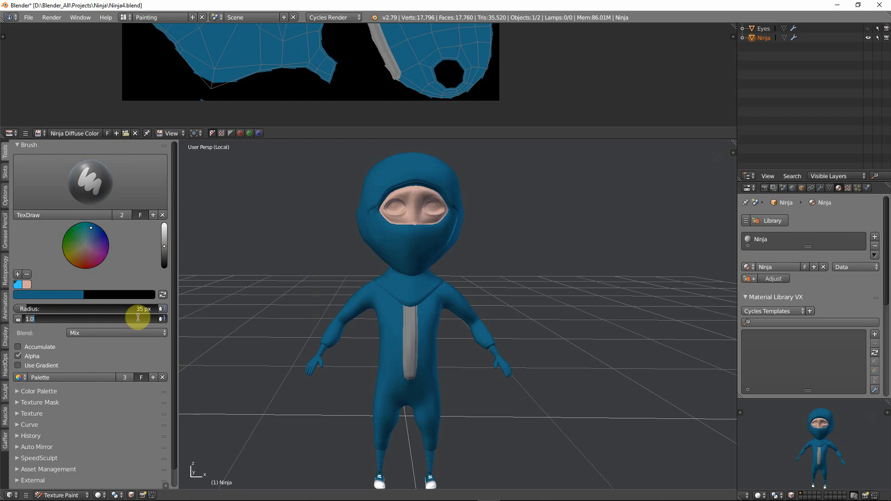
pyautogui.press('BackSpace')
pyautogui.write('.3')
pyautogui.press('Return')
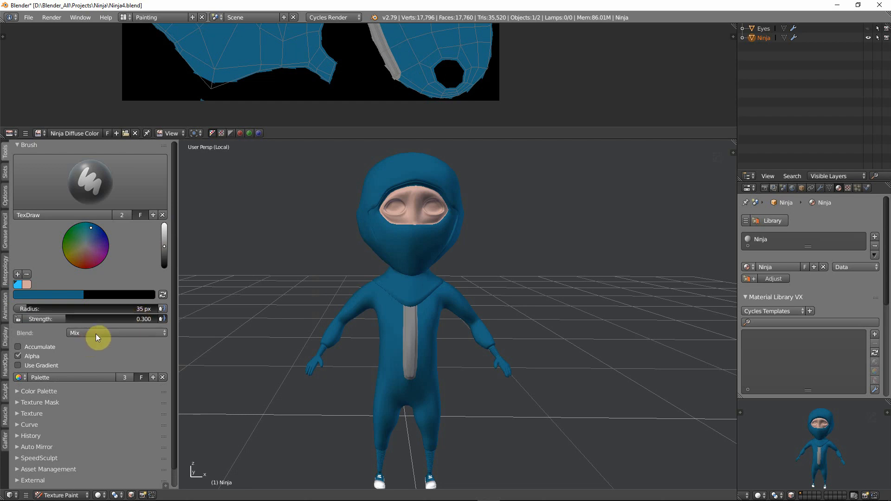
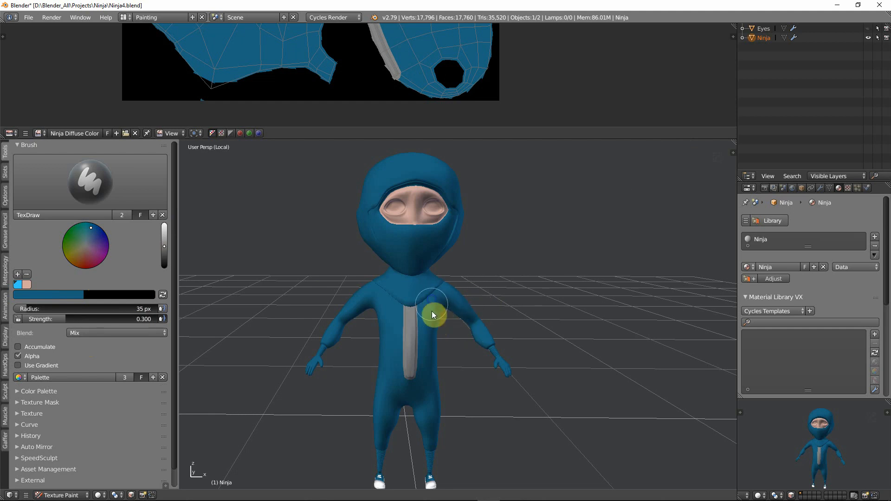
# Frame the neck and collar from the side and enlarge the brush radius to 49 px
pyautogui.scroll(-3, 483, 274)
pyautogui.scroll(7, 483, 227)
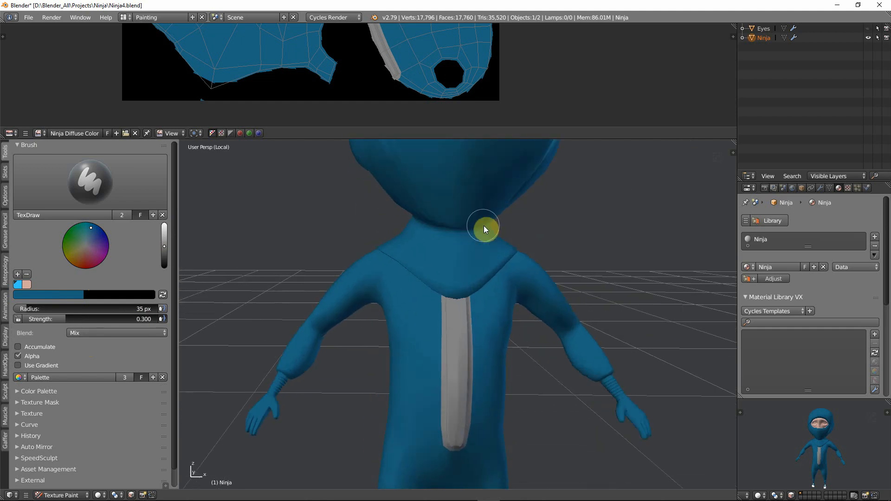
pyautogui.moveTo(484, 226)
pyautogui.keyDown('shift'); pyautogui.mouseDown(button='middle')
pyautogui.moveTo(519, 235)
pyautogui.moveTo(438, 322)
pyautogui.moveTo(410, 290)
pyautogui.moveTo(447, 277)
pyautogui.moveTo(433, 257)
pyautogui.mouseUp(button='middle'); pyautogui.keyUp('shift')
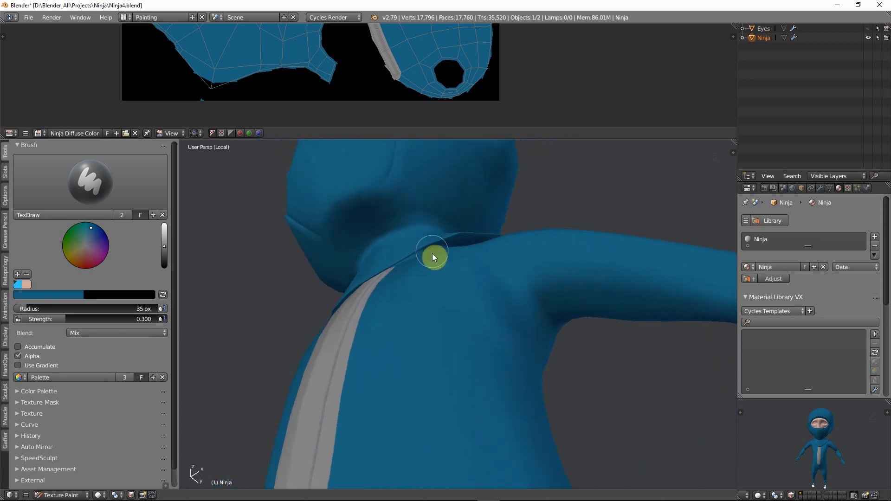
pyautogui.press('f')
pyautogui.click(437, 250)
# Paint soft blue strokes over the neck and collar area beneath the chin
pyautogui.click(435, 249)
pyautogui.moveTo(434, 254); pyautogui.dragTo(443, 274, button='middle')
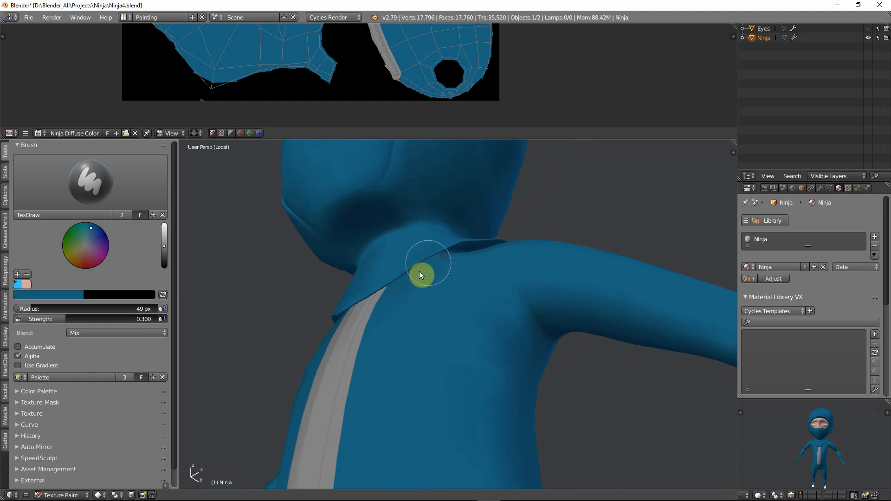
pyautogui.moveTo(473, 252); pyautogui.dragTo(436, 239, button='middle')
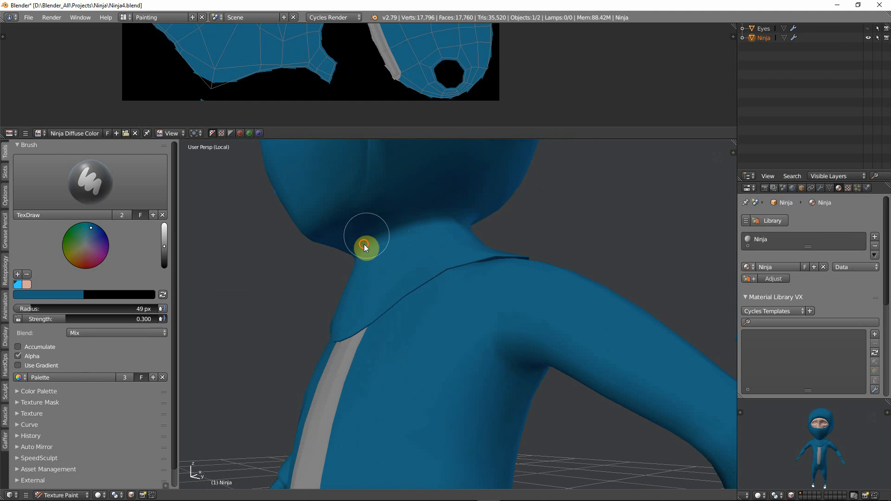
pyautogui.moveTo(364, 244)
pyautogui.mouseDown()
pyautogui.moveTo(444, 216)
pyautogui.moveTo(377, 247)
pyautogui.mouseUp()
pyautogui.moveTo(424, 232)
pyautogui.mouseDown(button='middle')
pyautogui.moveTo(491, 243)
pyautogui.moveTo(513, 214)
pyautogui.moveTo(436, 243)
pyautogui.mouseUp(button='middle')
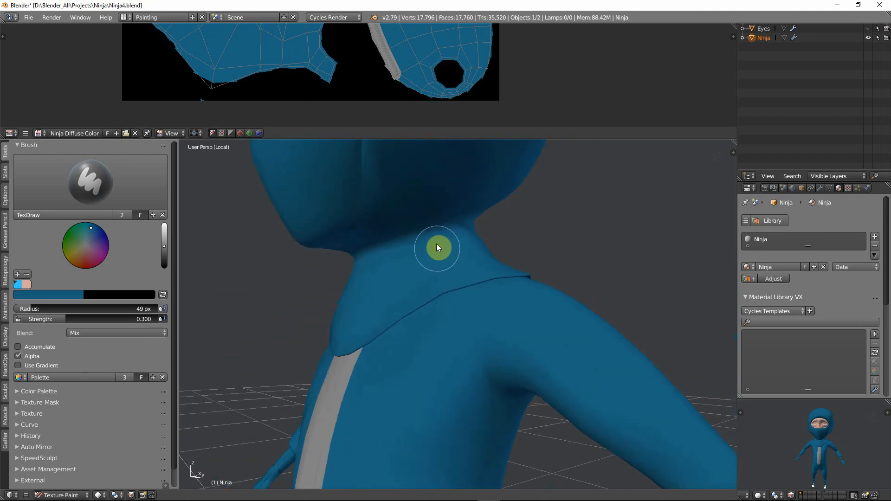
# Try painting on the ninja's neck with the brush blend mode set to Add
pyautogui.click(146, 332)
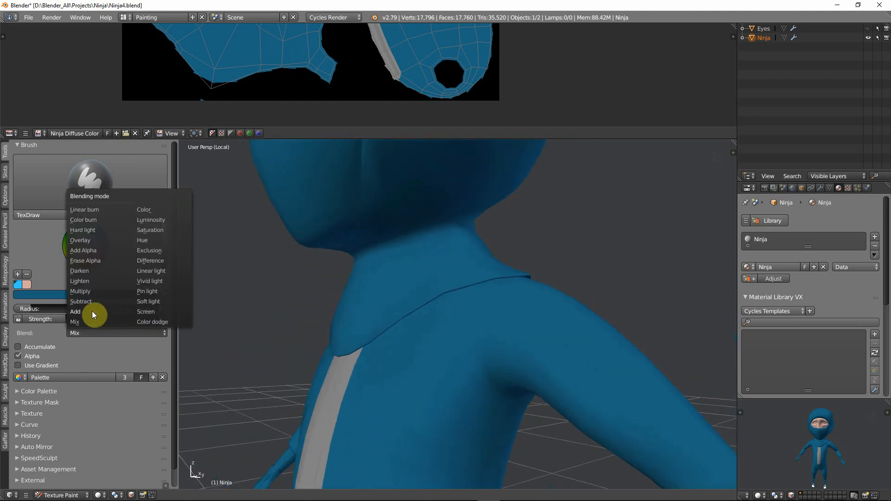
pyautogui.click(93, 311)
pyautogui.moveTo(474, 291); pyautogui.dragTo(435, 277, button='middle')
pyautogui.hotkey('ctrl', 'z')
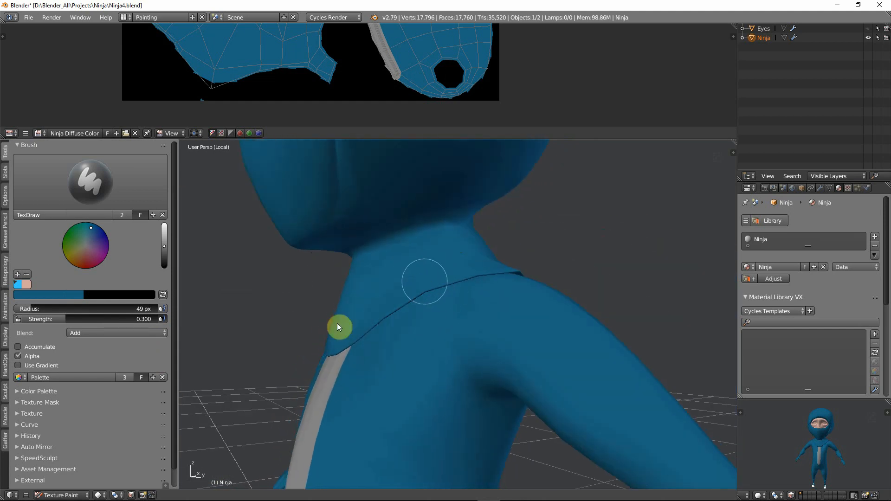
# Set the brush blend mode to Multiply and darken the neck just beneath the hood, around the side and back
pyautogui.click(122, 338)
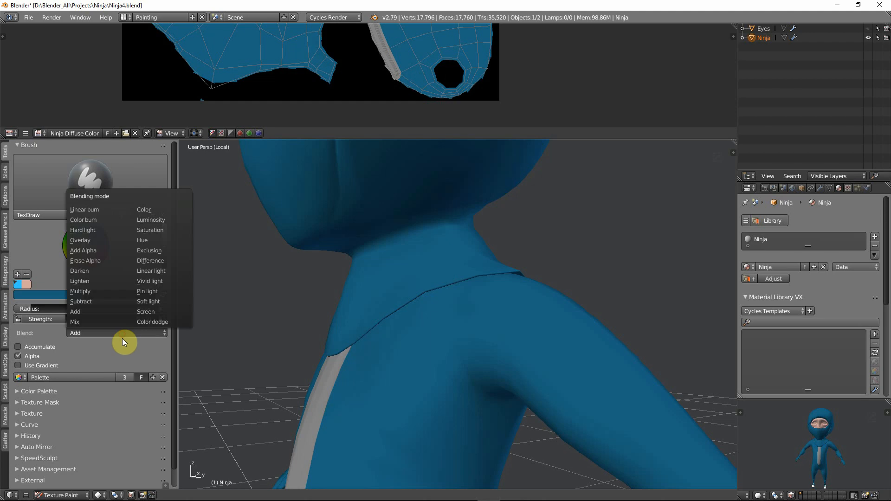
pyautogui.click(81, 291)
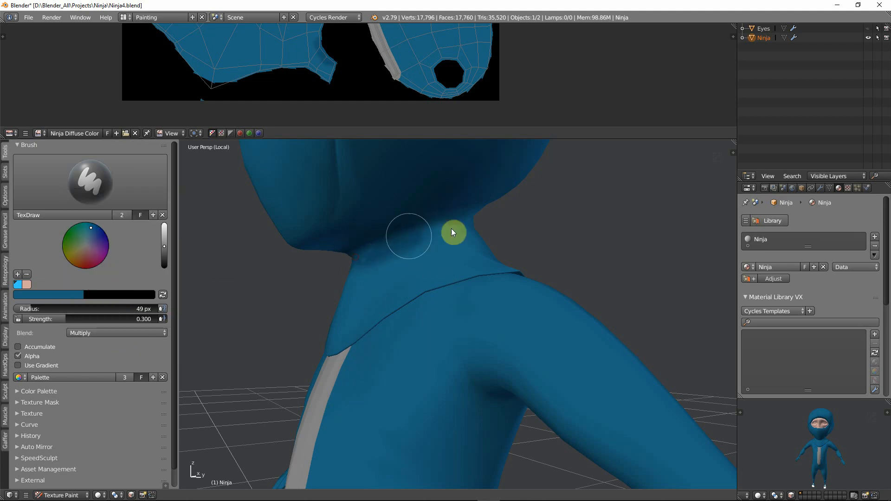
pyautogui.moveTo(452, 232); pyautogui.dragTo(350, 242, button='middle')
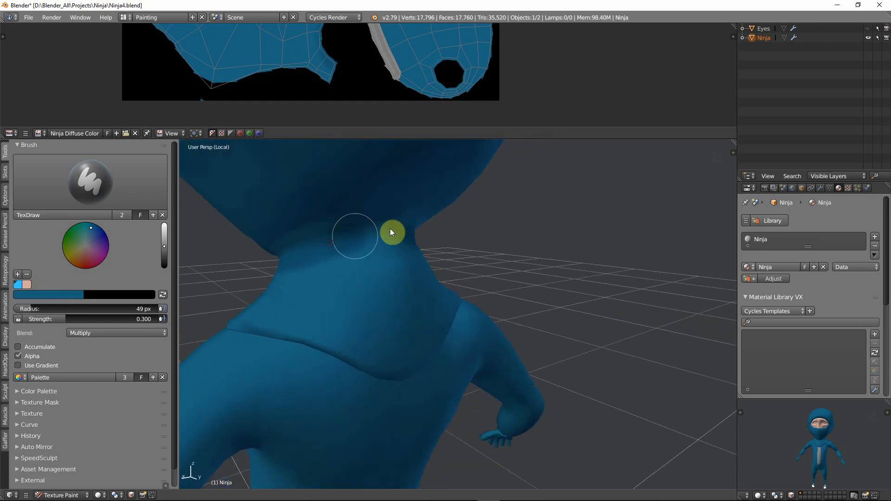
pyautogui.moveTo(454, 233)
pyautogui.mouseDown(button='middle')
pyautogui.moveTo(517, 221)
pyautogui.moveTo(461, 238)
pyautogui.mouseUp(button='middle')
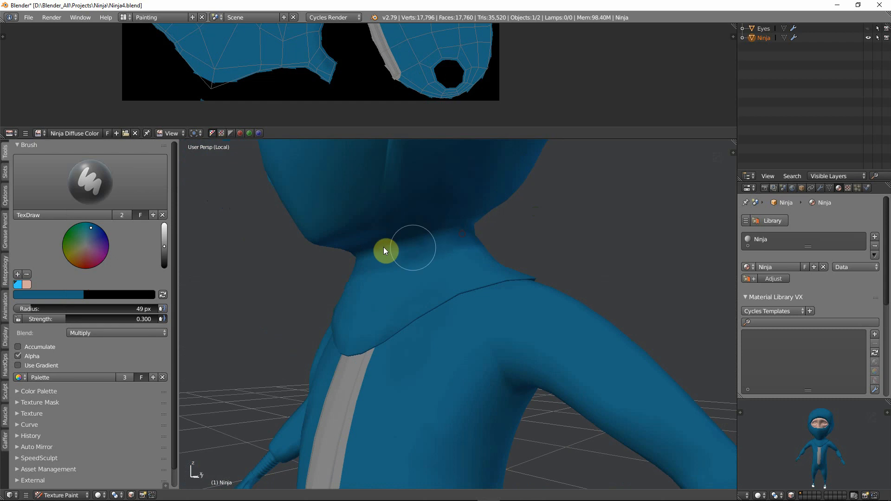
# Set the brush radius to 45 px and reveal the paint symmetry options
pyautogui.moveTo(383, 250)
pyautogui.mouseDown(button='middle')
pyautogui.moveTo(484, 293)
pyautogui.moveTo(519, 292)
pyautogui.moveTo(523, 280)
pyautogui.moveTo(605, 307)
pyautogui.moveTo(471, 310)
pyautogui.moveTo(493, 252)
pyautogui.moveTo(475, 259)
pyautogui.moveTo(509, 260)
pyautogui.moveTo(413, 302)
pyautogui.mouseUp(button='middle')
pyautogui.press('f')
pyautogui.click(458, 260)
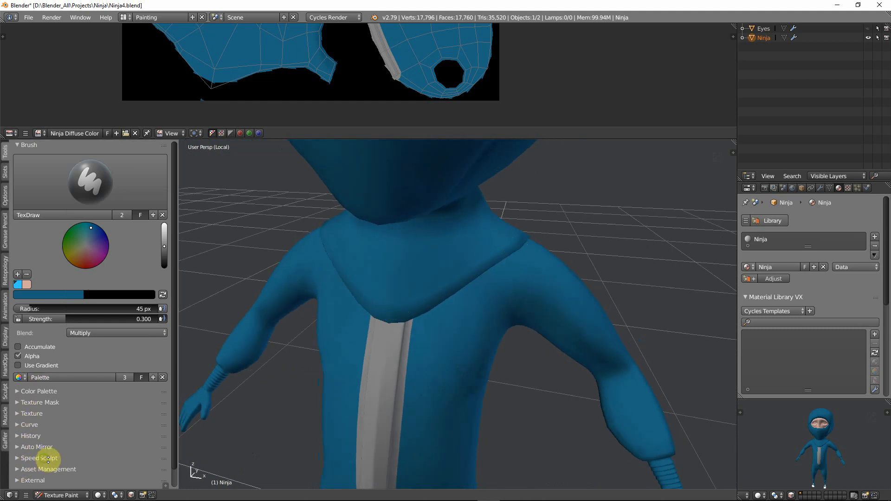
pyautogui.scroll(-1, 44, 461)
pyautogui.click(15, 472)
pyautogui.scroll(-1, 61, 444)
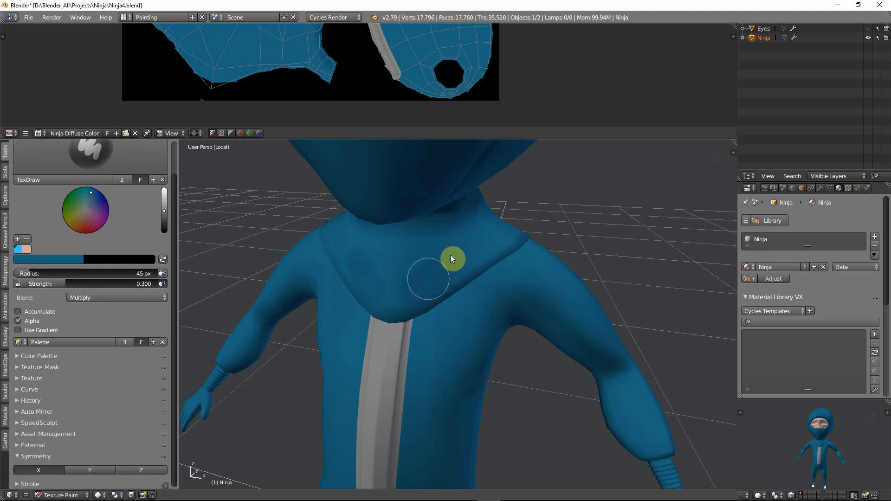
# Darken the collar's lower edge with strokes around its front, back and sides
pyautogui.moveTo(440, 276); pyautogui.dragTo(405, 306, button='middle')
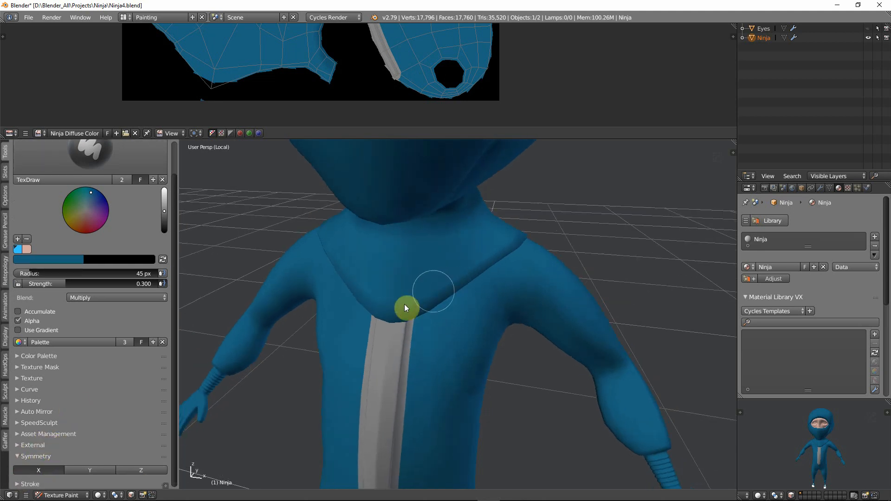
pyautogui.moveTo(416, 306)
pyautogui.mouseDown()
pyautogui.moveTo(486, 257)
pyautogui.moveTo(522, 249)
pyautogui.mouseUp()
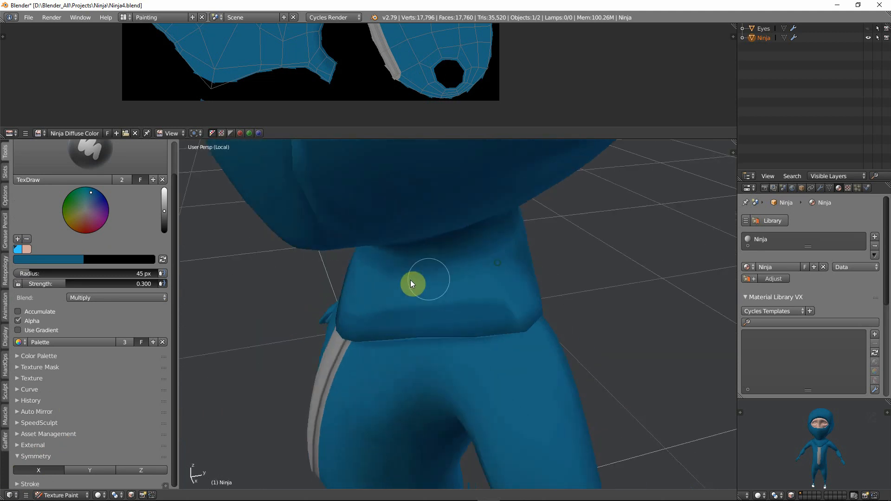
pyautogui.moveTo(410, 280); pyautogui.dragTo(288, 313, button='middle')
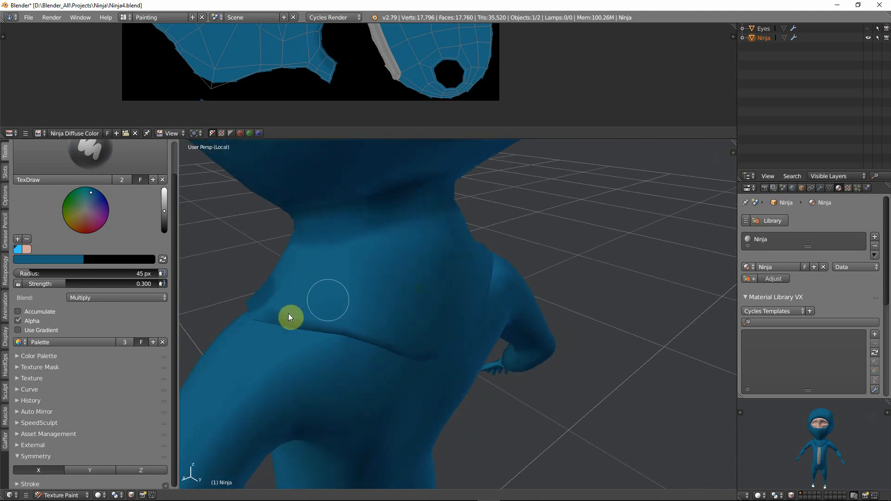
pyautogui.moveTo(332, 318); pyautogui.dragTo(411, 342)
pyautogui.moveTo(444, 341)
pyautogui.mouseDown(button='middle')
pyautogui.moveTo(453, 309)
pyautogui.moveTo(421, 309)
pyautogui.moveTo(513, 314)
pyautogui.moveTo(558, 331)
pyautogui.moveTo(455, 295)
pyautogui.mouseUp(button='middle')
pyautogui.moveTo(349, 274); pyautogui.dragTo(467, 345)
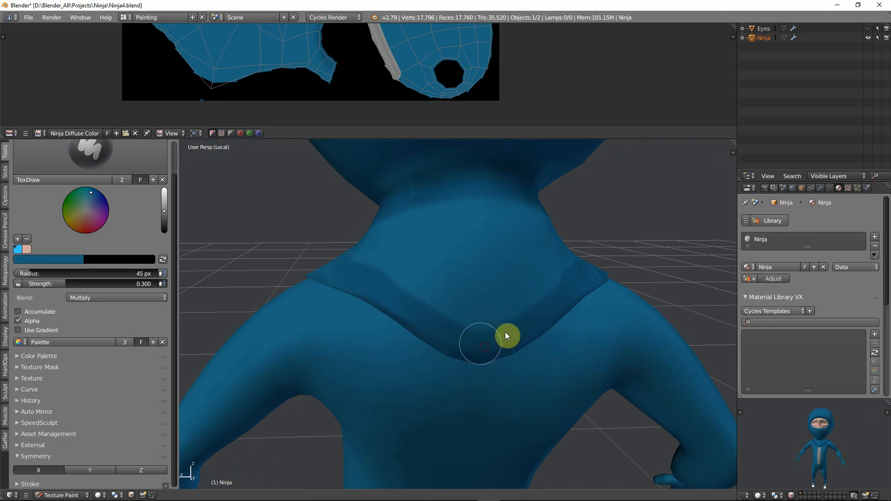
pyautogui.moveTo(505, 335)
pyautogui.mouseDown(button='middle')
pyautogui.moveTo(591, 351)
pyautogui.moveTo(553, 331)
pyautogui.mouseUp(button='middle')
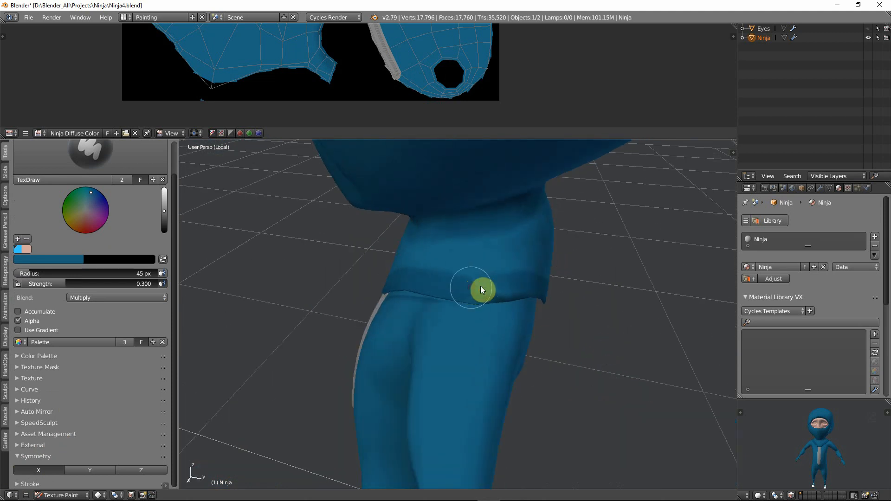
pyautogui.moveTo(480, 286); pyautogui.dragTo(513, 278)
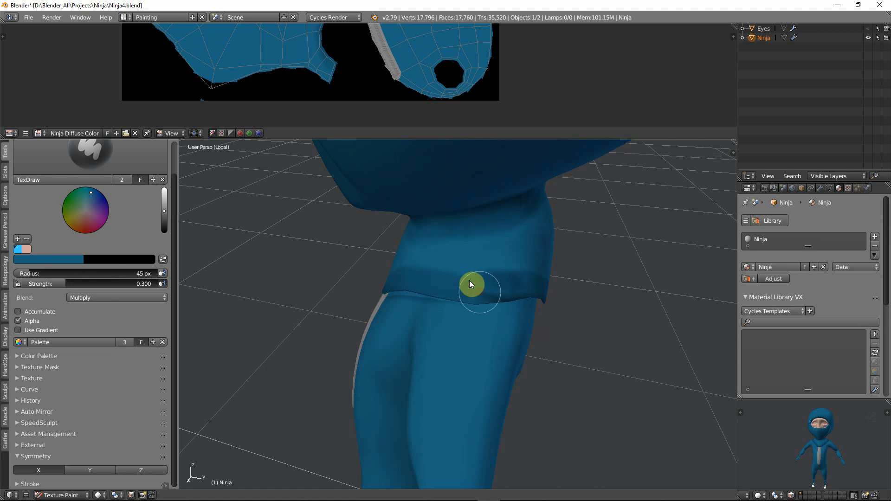
# Set the brush radius to 80 px and shade the neck area under the head from the side and back
pyautogui.moveTo(471, 282)
pyautogui.mouseDown(button='middle')
pyautogui.moveTo(566, 268)
pyautogui.moveTo(545, 266)
pyautogui.moveTo(471, 298)
pyautogui.moveTo(559, 280)
pyautogui.moveTo(505, 294)
pyautogui.moveTo(530, 282)
pyautogui.moveTo(458, 290)
pyautogui.mouseUp(button='middle')
pyautogui.press('f')
pyautogui.click(461, 207)
pyautogui.moveTo(460, 208)
pyautogui.mouseDown(button='middle')
pyautogui.moveTo(451, 199)
pyautogui.moveTo(399, 258)
pyautogui.moveTo(354, 251)
pyautogui.mouseUp(button='middle')
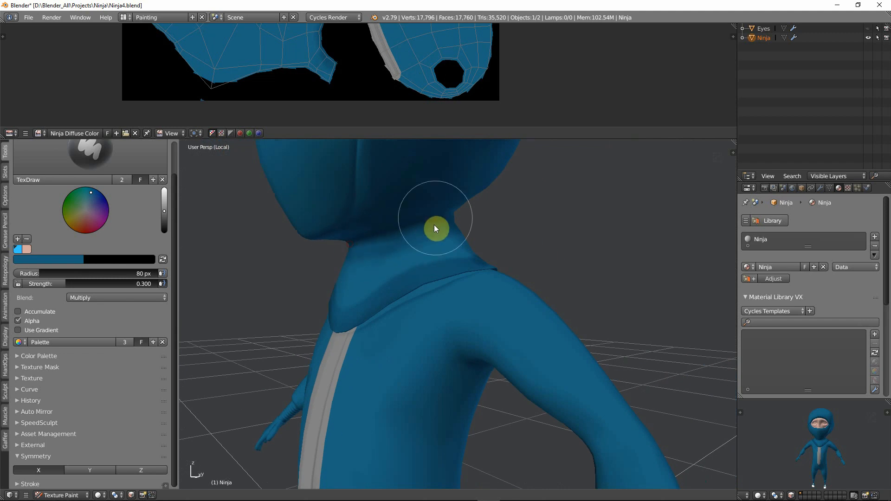
pyautogui.moveTo(430, 260)
pyautogui.mouseDown(button='middle')
pyautogui.moveTo(405, 264)
pyautogui.moveTo(386, 236)
pyautogui.mouseUp(button='middle')
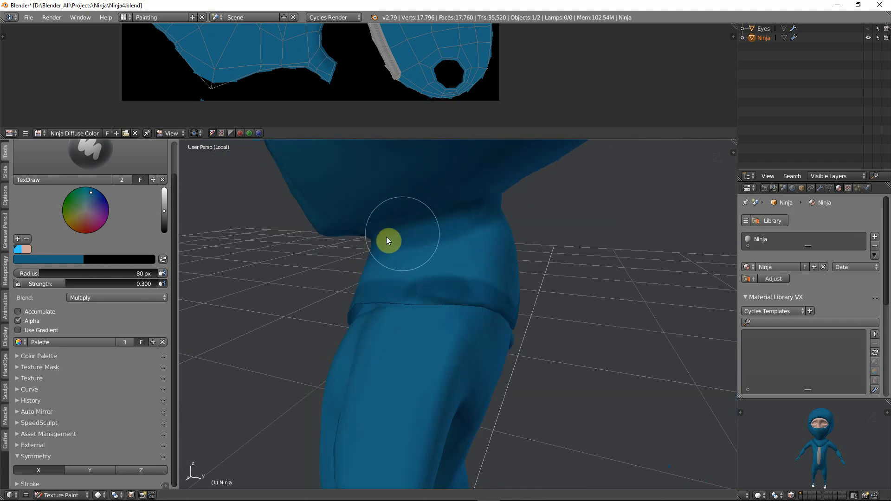
pyautogui.moveTo(493, 210)
pyautogui.mouseDown(button='middle')
pyautogui.moveTo(448, 211)
pyautogui.moveTo(457, 223)
pyautogui.moveTo(456, 262)
pyautogui.moveTo(421, 278)
pyautogui.moveTo(362, 269)
pyautogui.mouseUp(button='middle')
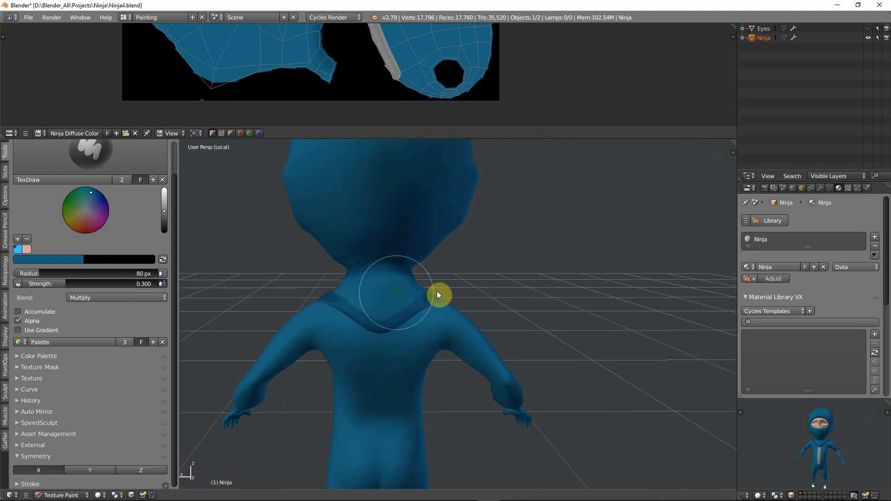
# Shade the torso beneath the arms from the front and back with the same brush
pyautogui.moveTo(436, 291); pyautogui.dragTo(478, 314, button='middle')
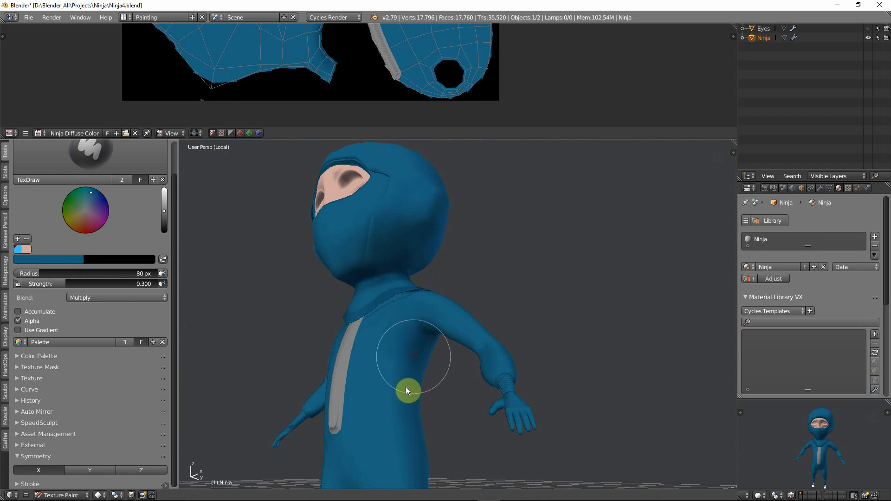
pyautogui.moveTo(405, 386); pyautogui.dragTo(333, 328, button='middle')
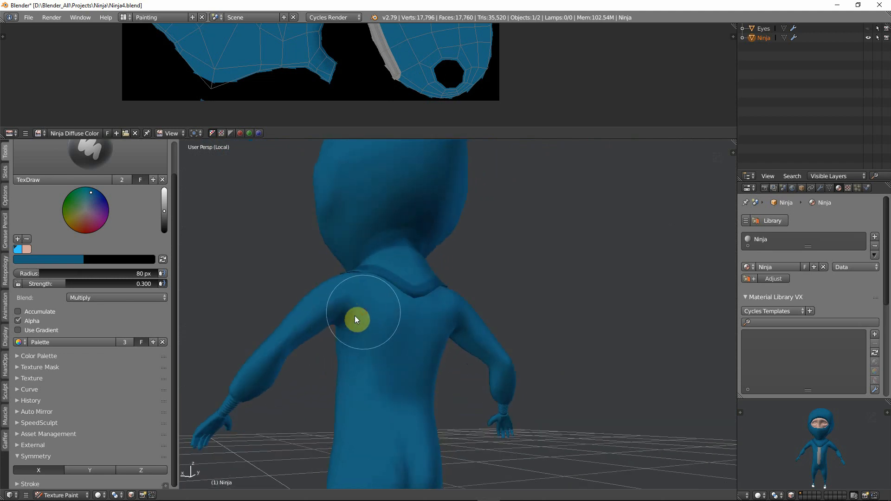
pyautogui.moveTo(345, 338)
pyautogui.mouseDown(button='middle')
pyautogui.moveTo(452, 325)
pyautogui.moveTo(450, 346)
pyautogui.mouseUp(button='middle')
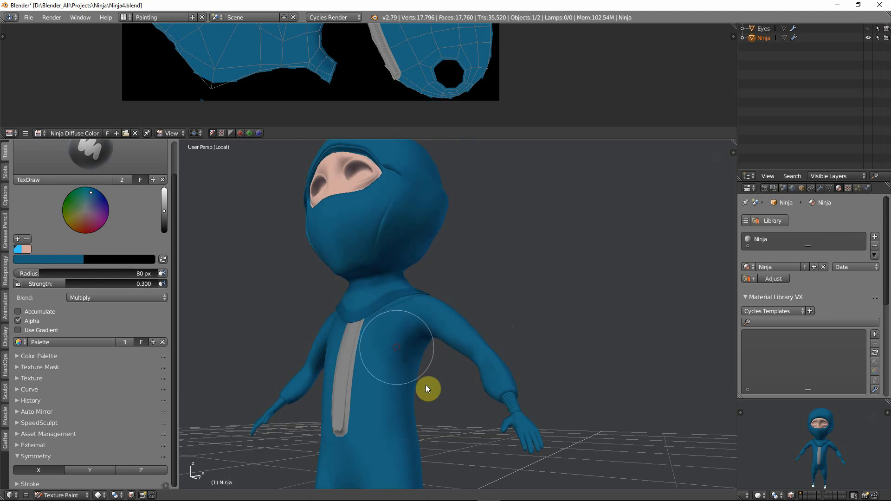
# Reduce the brush radius to 24 px and darken the grooves of the ribbed wrist cuff
pyautogui.moveTo(427, 388)
pyautogui.mouseDown(button='middle')
pyautogui.moveTo(439, 318)
pyautogui.moveTo(477, 319)
pyautogui.moveTo(370, 334)
pyautogui.moveTo(480, 321)
pyautogui.moveTo(494, 305)
pyautogui.moveTo(453, 305)
pyautogui.moveTo(486, 308)
pyautogui.moveTo(507, 352)
pyautogui.moveTo(441, 313)
pyautogui.moveTo(438, 292)
pyautogui.moveTo(455, 291)
pyautogui.moveTo(509, 249)
pyautogui.moveTo(422, 298)
pyautogui.moveTo(441, 250)
pyautogui.moveTo(399, 309)
pyautogui.moveTo(476, 255)
pyautogui.mouseUp(button='middle')
pyautogui.press('f')
pyautogui.click(464, 313)
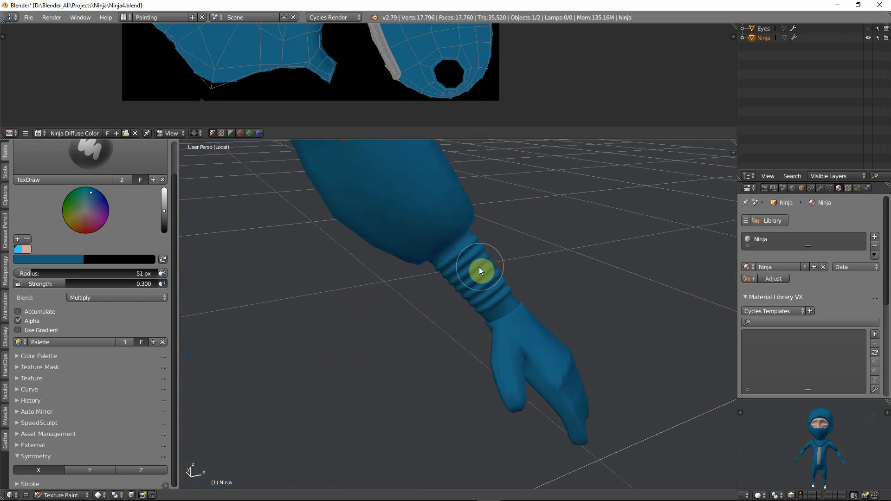
pyautogui.press('f')
pyautogui.click(466, 267)
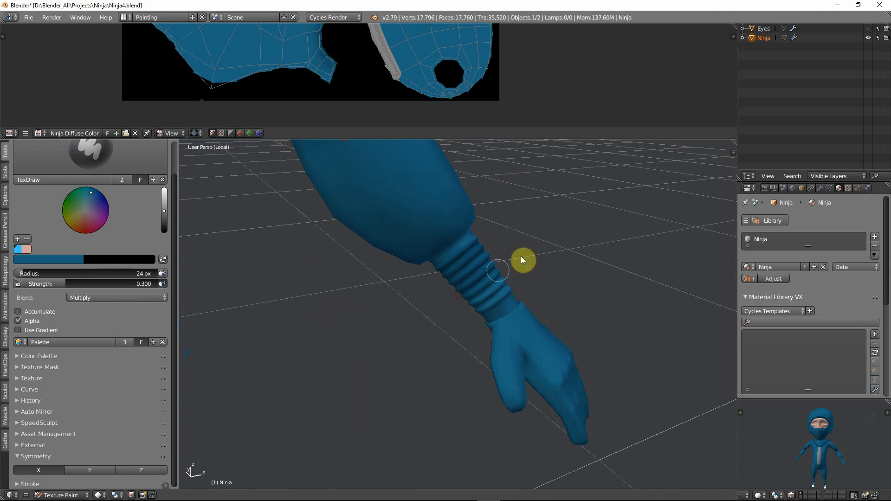
pyautogui.moveTo(464, 302); pyautogui.dragTo(525, 260)
pyautogui.moveTo(472, 304); pyautogui.dragTo(541, 255)
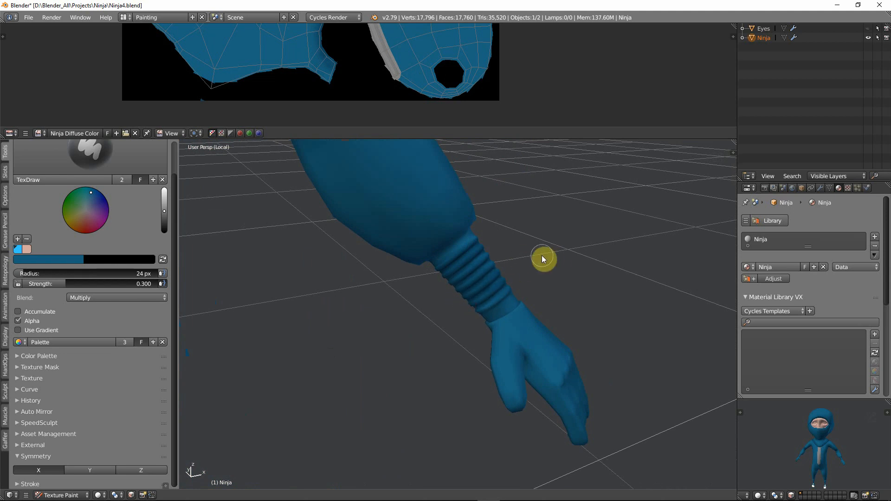
# Darken the remaining grooves of the ribbed cuff around the other sides of the wrist
pyautogui.moveTo(532, 252)
pyautogui.mouseDown(button='middle')
pyautogui.moveTo(469, 277)
pyautogui.moveTo(533, 320)
pyautogui.moveTo(511, 272)
pyautogui.moveTo(505, 302)
pyautogui.moveTo(575, 479)
pyautogui.moveTo(569, 371)
pyautogui.mouseUp(button='middle')
pyautogui.press('KP_Decimal')
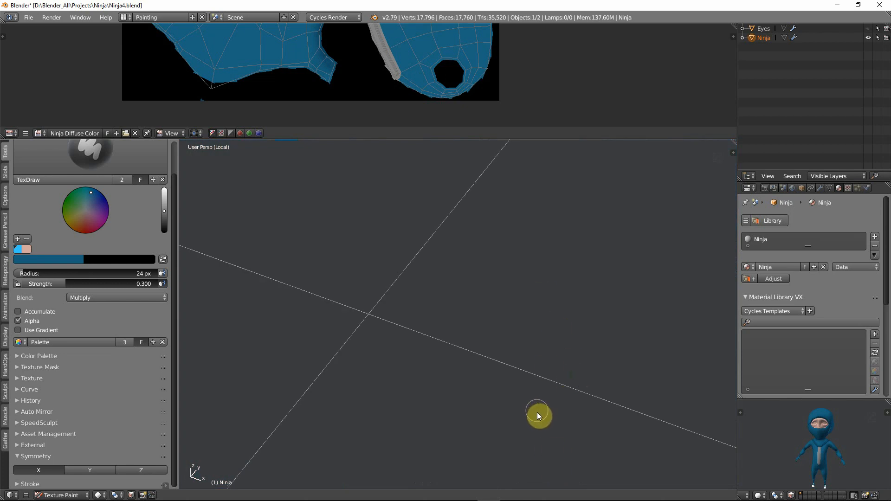
pyautogui.moveTo(557, 369); pyautogui.dragTo(423, 278, button='middle')
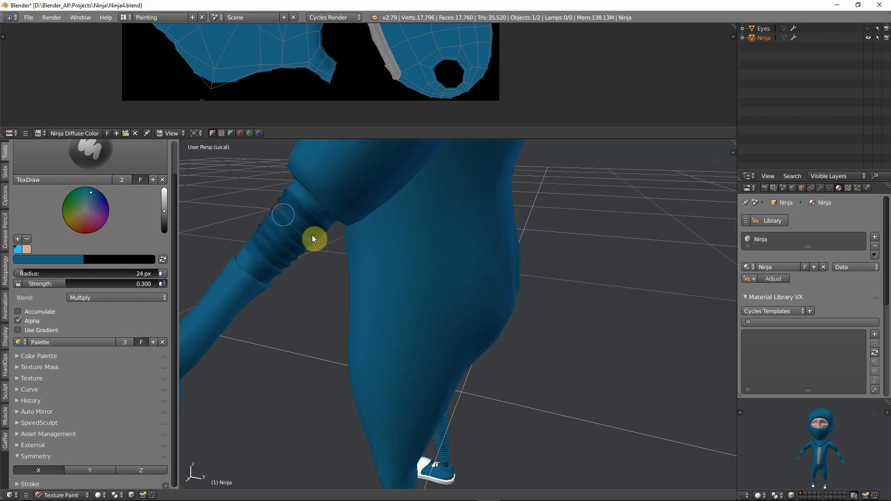
pyautogui.moveTo(313, 237); pyautogui.dragTo(357, 251, button='middle')
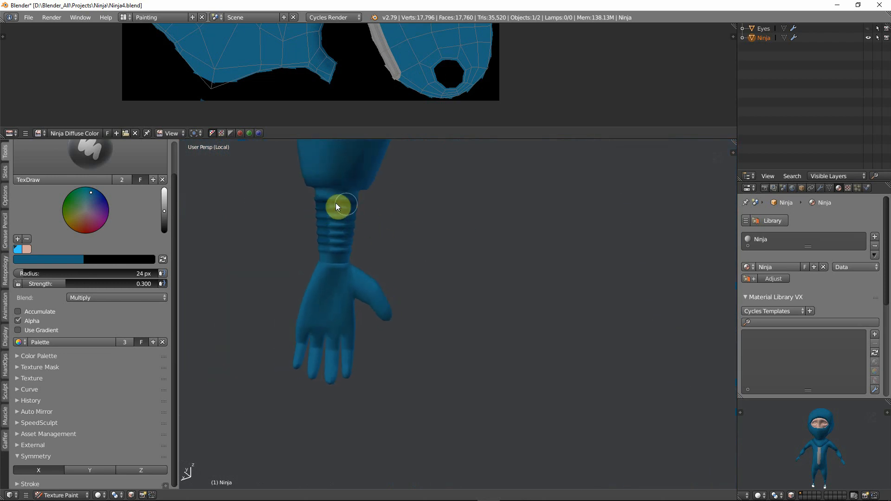
pyautogui.moveTo(335, 203); pyautogui.dragTo(341, 215)
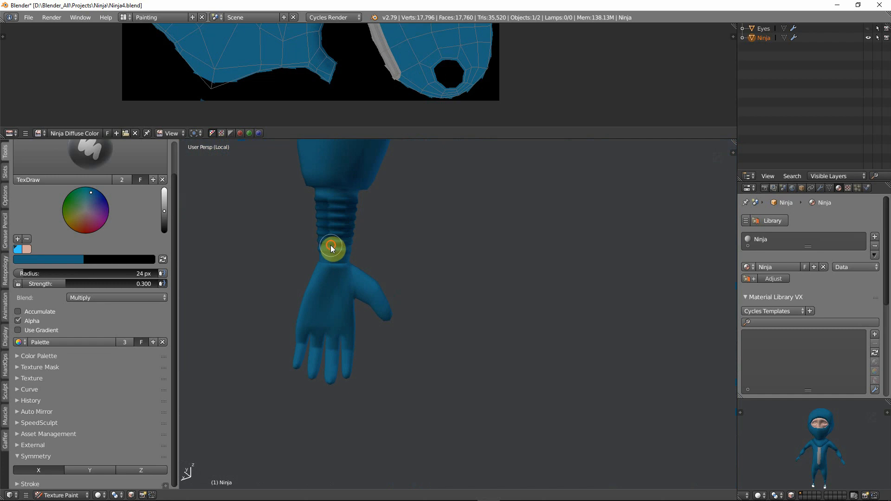
pyautogui.moveTo(332, 249); pyautogui.dragTo(331, 245)
# Set the brush radius to 41 px and shade the hand down to the base of the fingers
pyautogui.press('f')
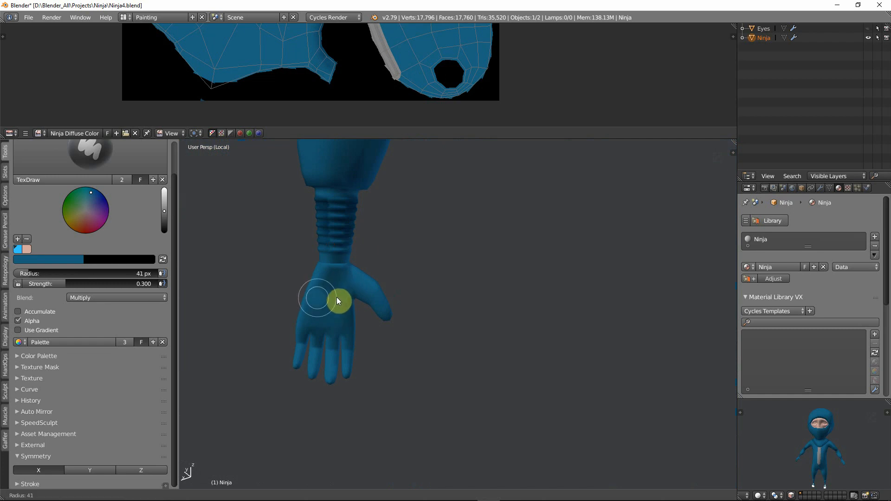
pyautogui.click(335, 297)
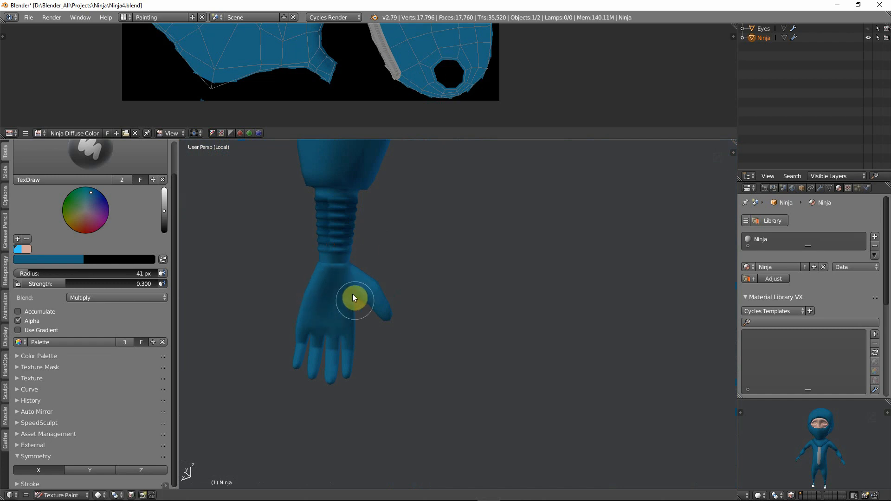
pyautogui.moveTo(318, 349)
pyautogui.mouseDown(button='middle')
pyautogui.moveTo(371, 361)
pyautogui.moveTo(453, 335)
pyautogui.moveTo(501, 367)
pyautogui.moveTo(589, 371)
pyautogui.moveTo(511, 258)
pyautogui.moveTo(536, 462)
pyautogui.moveTo(500, 342)
pyautogui.moveTo(576, 287)
pyautogui.moveTo(587, 240)
pyautogui.moveTo(545, 184)
pyautogui.moveTo(405, 213)
pyautogui.moveTo(382, 230)
pyautogui.moveTo(432, 246)
pyautogui.moveTo(463, 241)
pyautogui.moveTo(441, 206)
pyautogui.moveTo(509, 235)
pyautogui.moveTo(515, 211)
pyautogui.moveTo(461, 288)
pyautogui.mouseUp(button='middle')
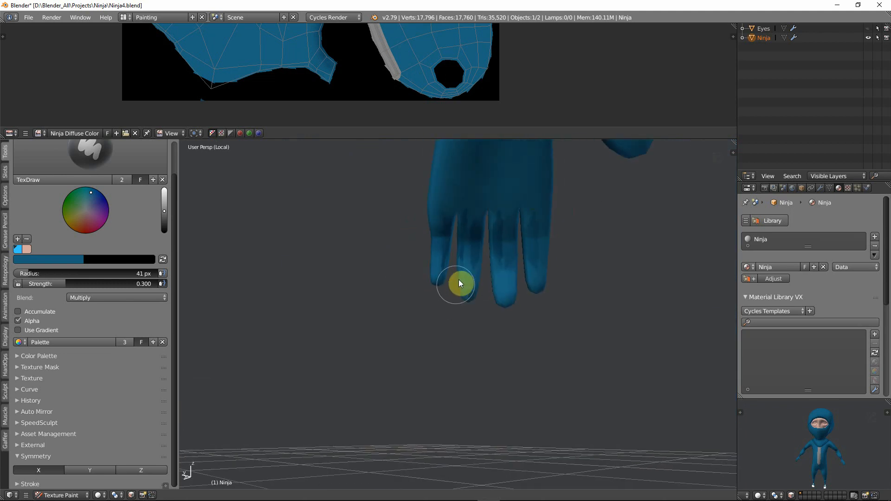
# Undo the last shading on the fingers and set the brush radius to 19 px
pyautogui.hotkey('ctrl', 'z')
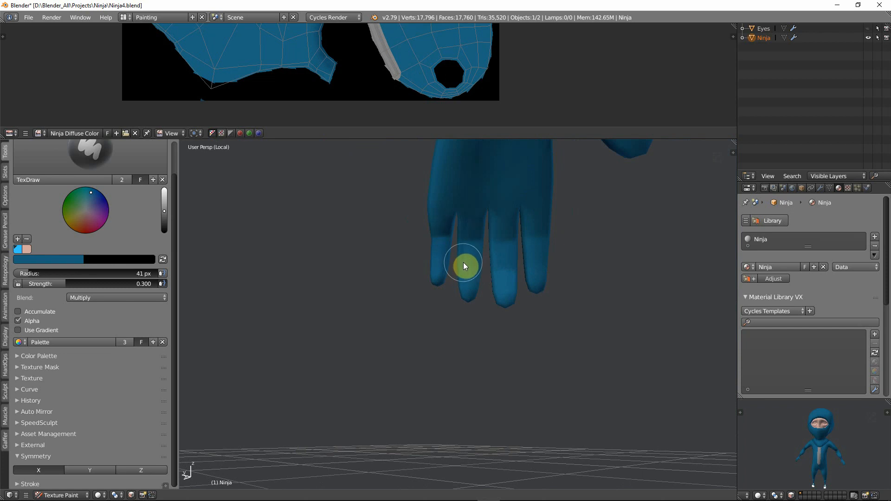
pyautogui.press('f')
pyautogui.click(438, 242)
# Try darkening the middle of the fingers with the smaller brush
pyautogui.moveTo(502, 246); pyautogui.dragTo(501, 241)
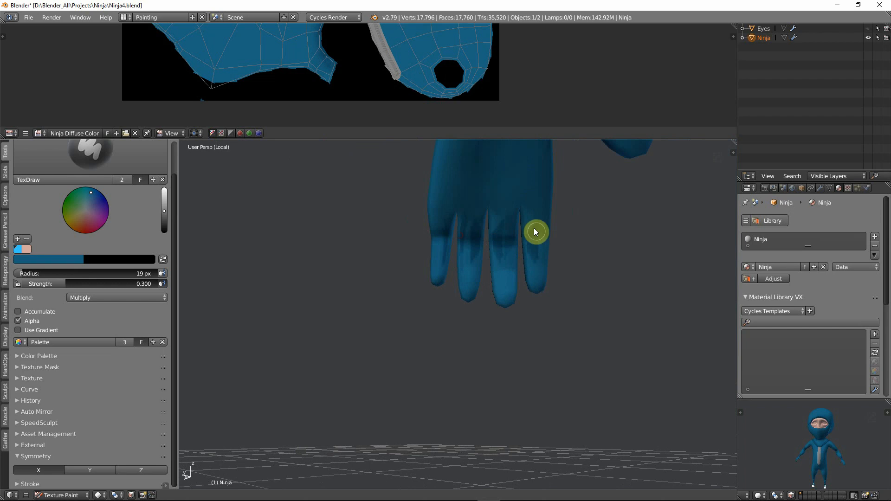
pyautogui.hotkey('ctrl', 'z')
pyautogui.hotkey('ctrl', 'z')
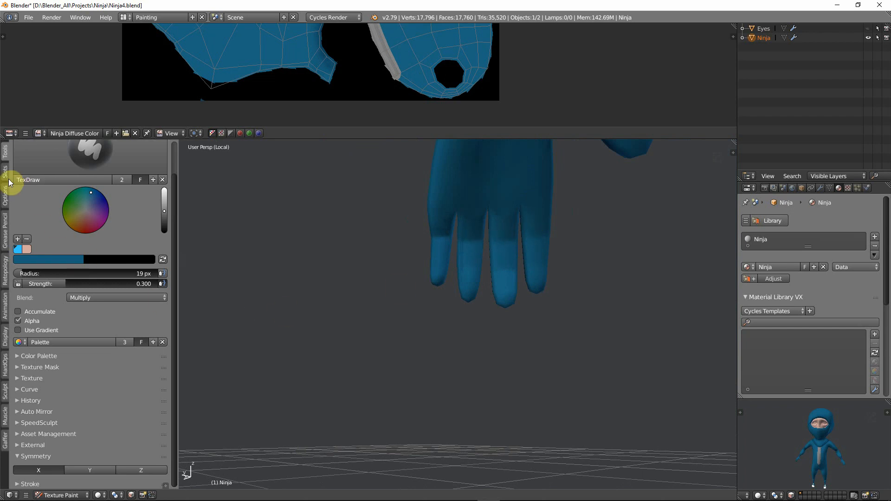
# Set the projection paint bleed to 2 px
pyautogui.click(2, 199)
pyautogui.click(155, 204)
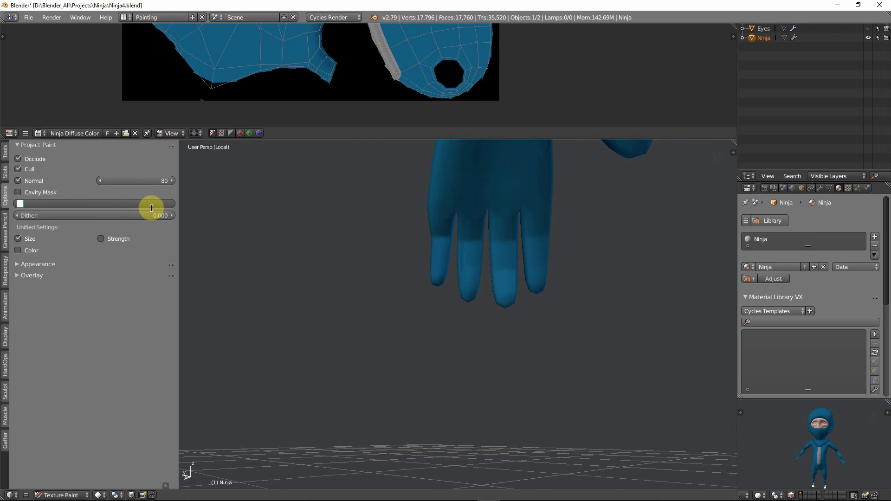
pyautogui.press('Return')
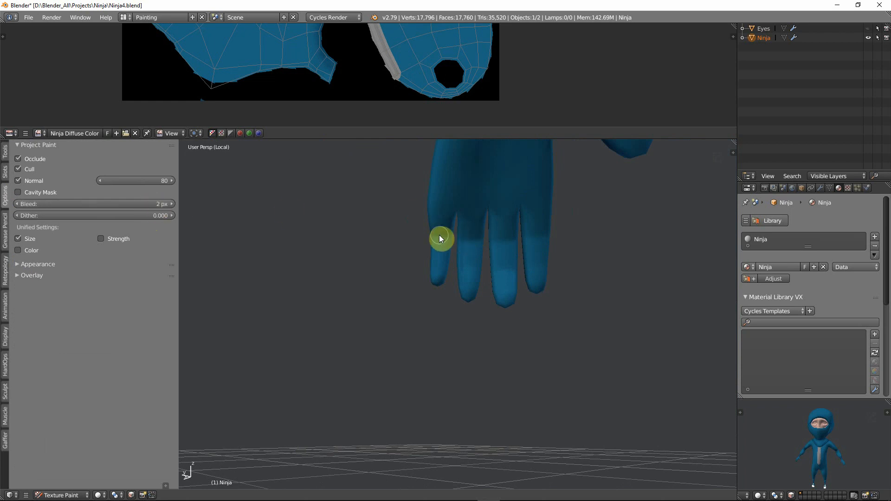
# Paint dark shadow bands across the finger joints on the palm side of the hand
pyautogui.moveTo(466, 246); pyautogui.dragTo(530, 232)
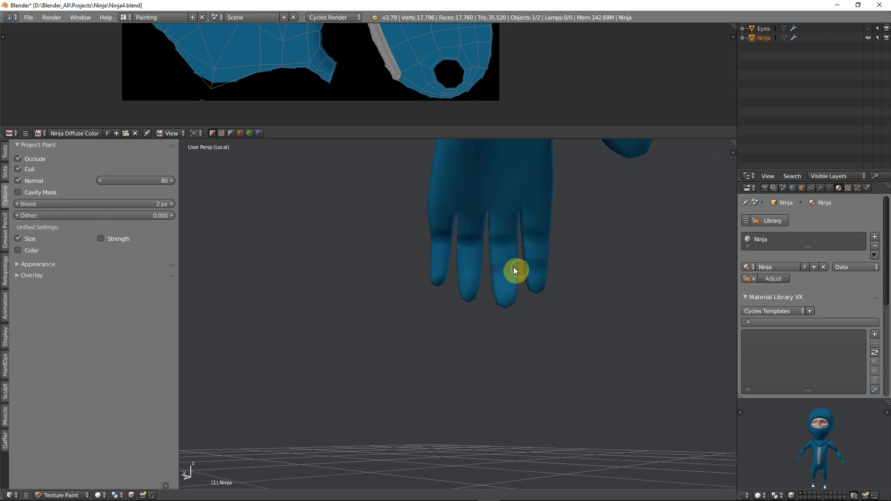
pyautogui.moveTo(514, 270); pyautogui.dragTo(499, 270)
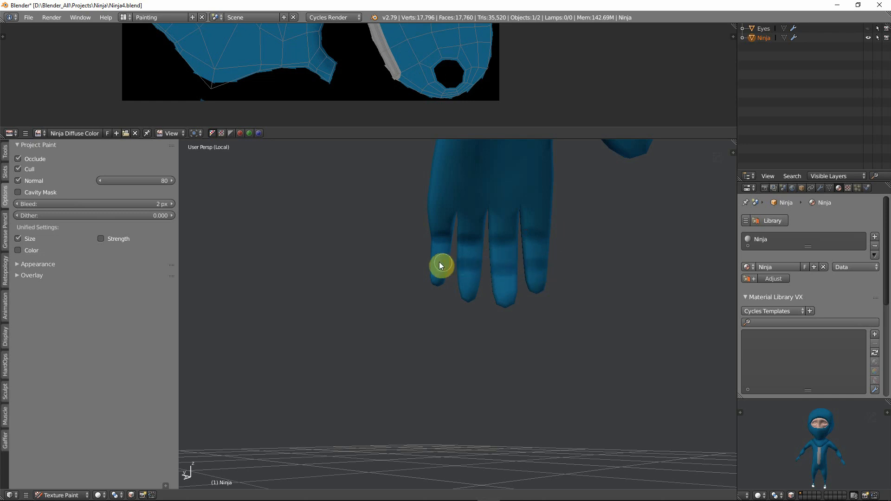
pyautogui.moveTo(441, 266)
pyautogui.mouseDown()
pyautogui.moveTo(434, 260)
pyautogui.moveTo(451, 302)
pyautogui.moveTo(505, 298)
pyautogui.mouseUp()
# Shade the knuckles and fingers on the back of the hand
pyautogui.moveTo(505, 299)
pyautogui.mouseDown(button='middle')
pyautogui.moveTo(570, 330)
pyautogui.moveTo(523, 256)
pyautogui.moveTo(509, 269)
pyautogui.mouseUp(button='middle')
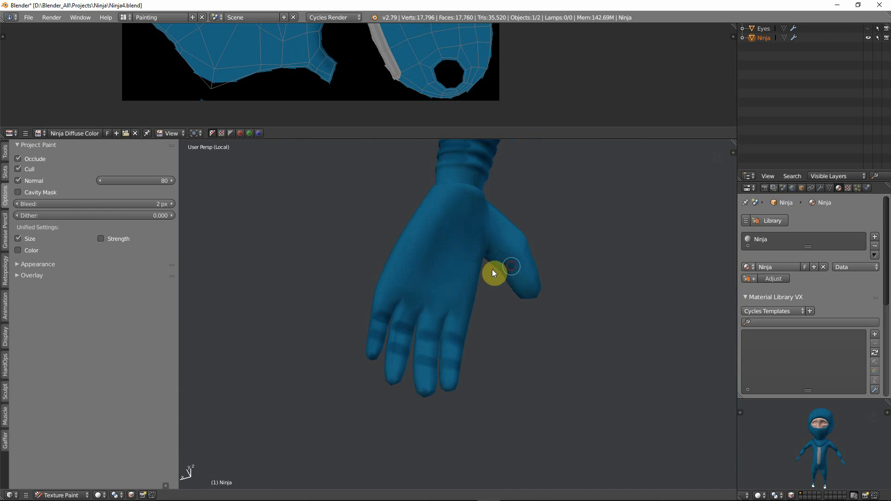
pyautogui.moveTo(506, 288); pyautogui.dragTo(426, 272, button='middle')
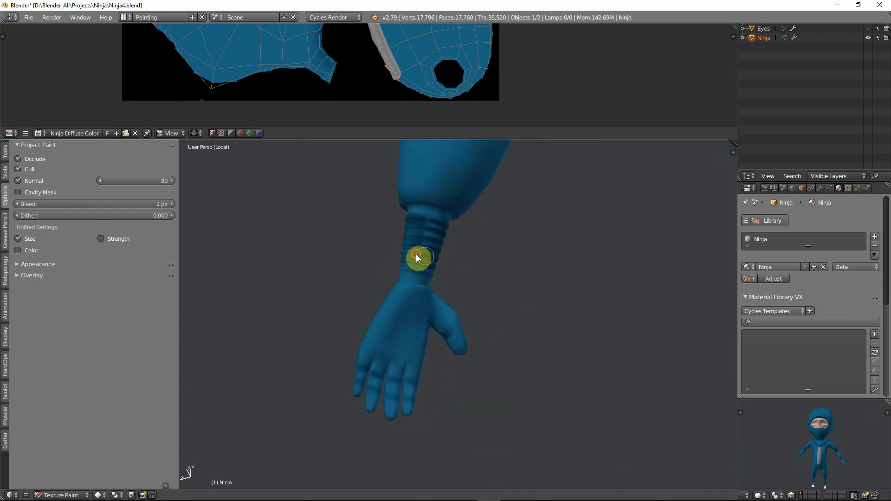
pyautogui.moveTo(435, 249); pyautogui.dragTo(323, 268, button='middle')
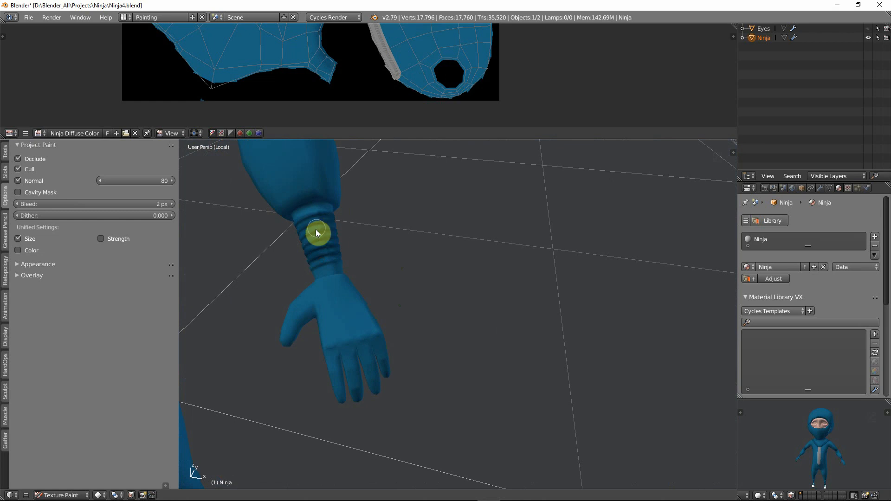
pyautogui.moveTo(343, 296); pyautogui.dragTo(324, 380, button='middle')
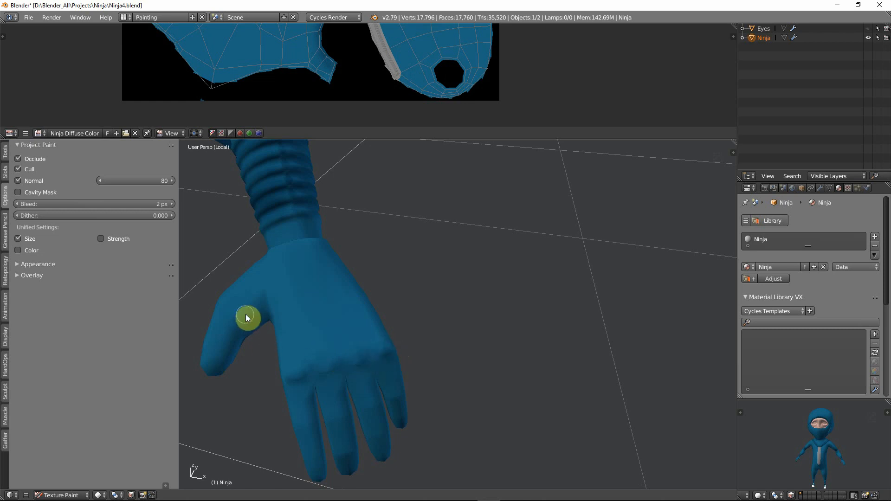
pyautogui.moveTo(246, 316); pyautogui.dragTo(329, 382, button='middle')
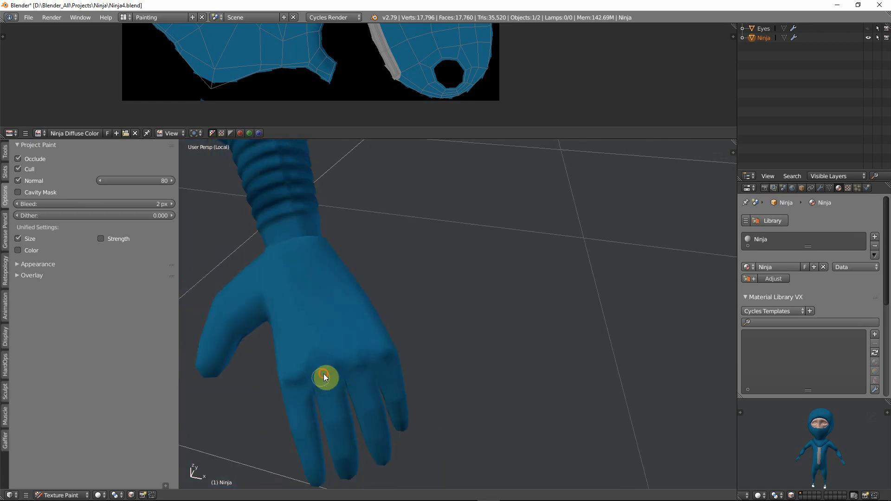
pyautogui.moveTo(324, 374); pyautogui.dragTo(305, 373)
pyautogui.click(378, 408)
pyautogui.click(352, 453)
# Shade the suit between the legs at the front and under the seat at the back
pyautogui.keyDown('ctrl'); pyautogui.moveTo(383, 443); pyautogui.dragTo(419, 246, button='middle'); pyautogui.keyUp('ctrl')
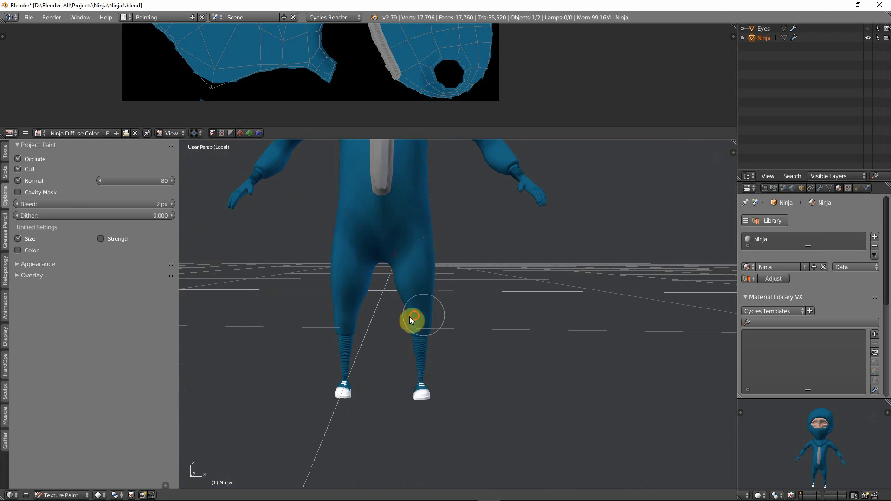
pyautogui.moveTo(411, 318)
pyautogui.mouseDown(button='middle')
pyautogui.moveTo(427, 285)
pyautogui.moveTo(350, 282)
pyautogui.moveTo(350, 260)
pyautogui.mouseUp(button='middle')
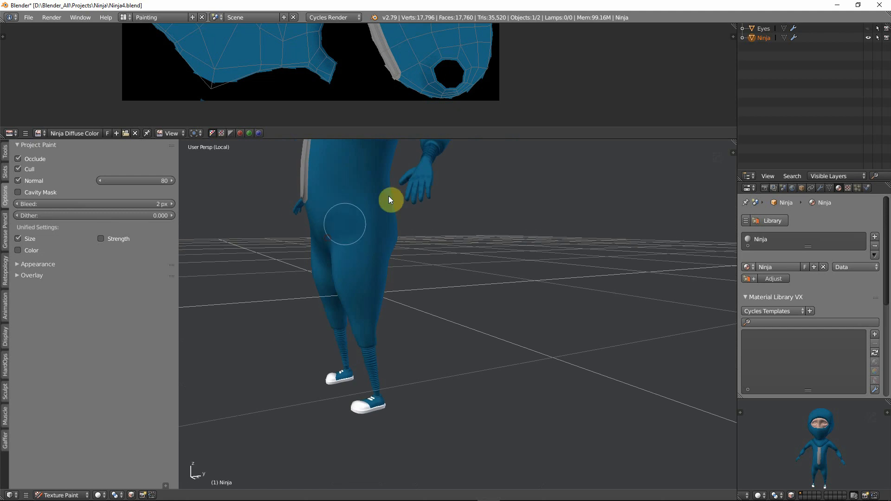
pyautogui.moveTo(391, 196)
pyautogui.mouseDown(button='middle')
pyautogui.moveTo(318, 252)
pyautogui.moveTo(352, 196)
pyautogui.moveTo(294, 205)
pyautogui.mouseUp(button='middle')
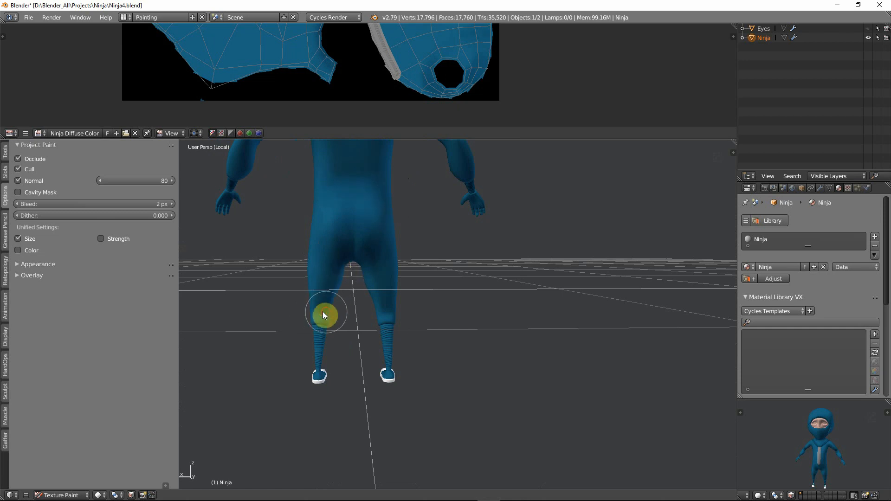
# Shade the backs of the knees and the ribbed lower legs down to the ankles
pyautogui.scroll(4, 367, 269)
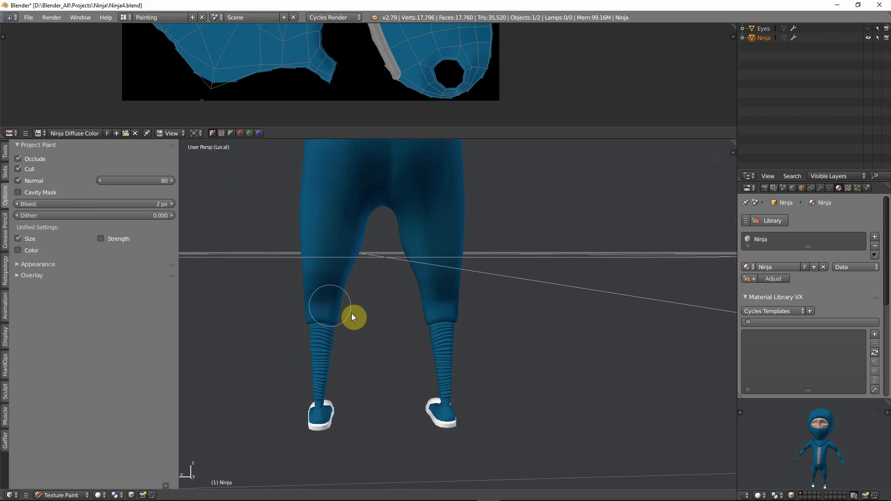
pyautogui.moveTo(328, 304); pyautogui.dragTo(347, 306)
pyautogui.click(327, 349)
pyautogui.moveTo(324, 389); pyautogui.dragTo(345, 351)
pyautogui.moveTo(354, 356); pyautogui.dragTo(480, 258, button='middle')
pyautogui.scroll(6, 479, 254)
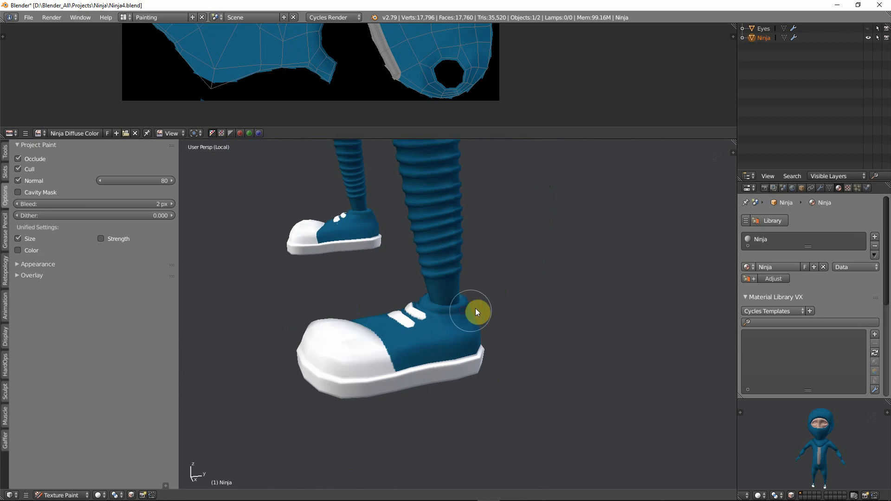
pyautogui.moveTo(452, 322); pyautogui.dragTo(244, 299, button='middle')
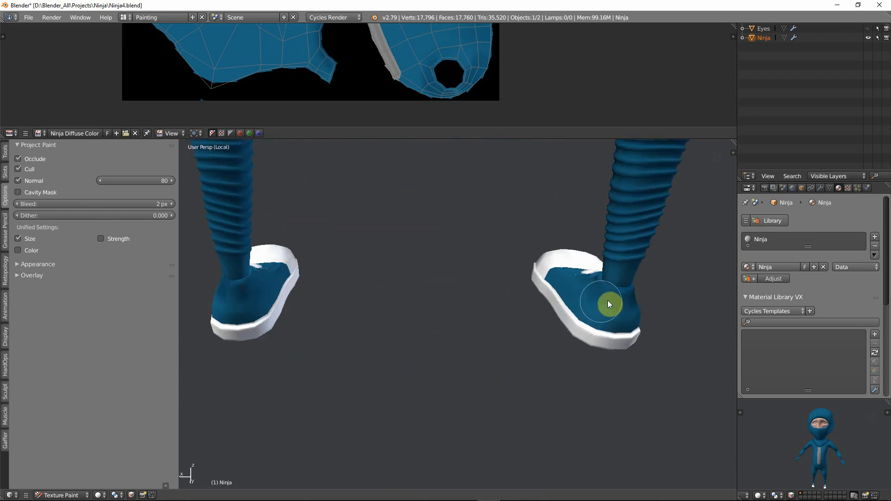
pyautogui.keyDown('ctrl'); pyautogui.moveTo(620, 306); pyautogui.dragTo(566, 414, button='middle'); pyautogui.keyUp('ctrl')
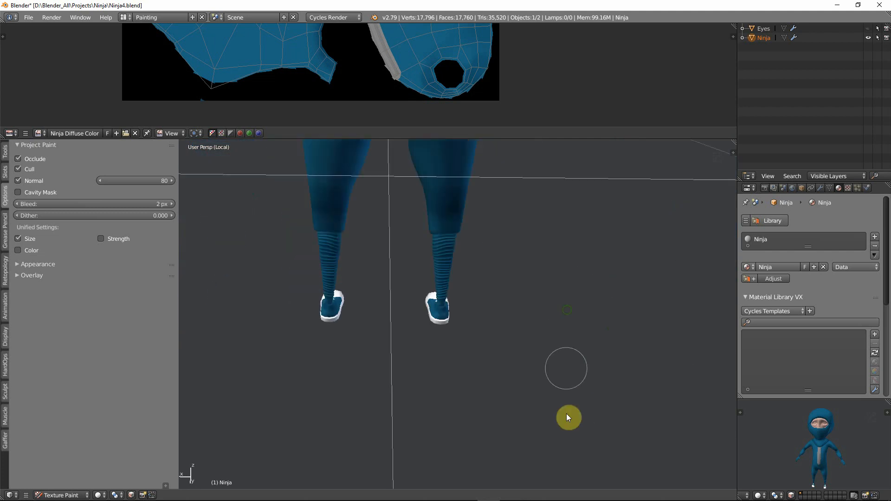
# Shade along the fold where the mask meets the hood on the side of the face, using a smaller brush
pyautogui.moveTo(510, 305); pyautogui.dragTo(503, 332, button='middle')
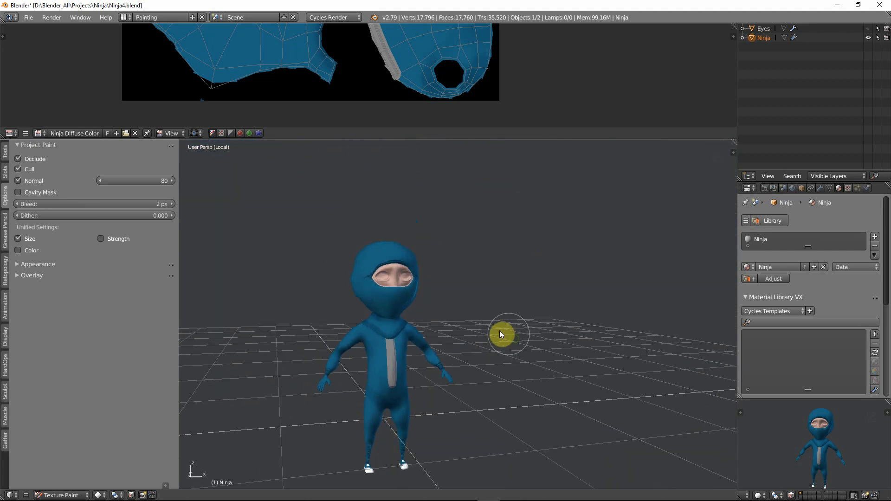
pyautogui.scroll(3, 442, 262)
pyautogui.scroll(2, 441, 263)
pyautogui.moveTo(434, 249); pyautogui.dragTo(430, 284, button='middle')
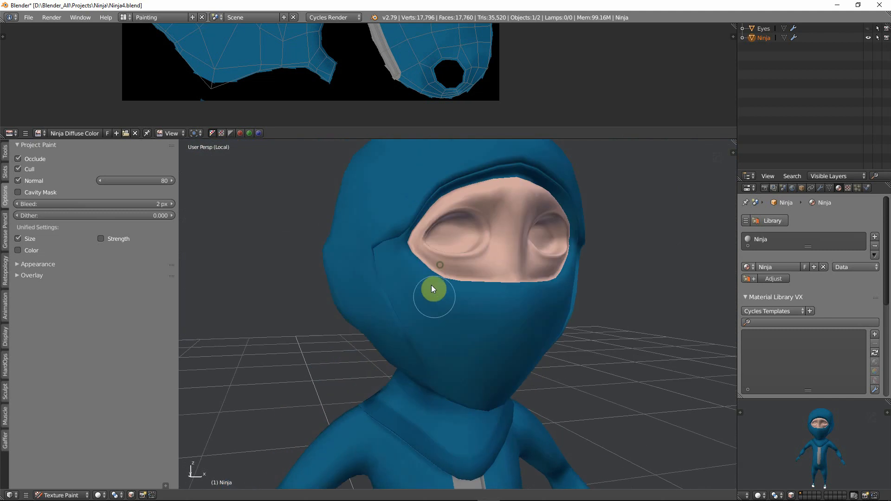
pyautogui.scroll(2, 393, 267)
pyautogui.press('f')
pyautogui.click(385, 257)
pyautogui.moveTo(390, 242)
pyautogui.mouseDown()
pyautogui.moveTo(377, 252)
pyautogui.moveTo(433, 383)
pyautogui.mouseUp()
pyautogui.moveTo(434, 383)
pyautogui.mouseDown(button='middle')
pyautogui.moveTo(448, 318)
pyautogui.moveTo(440, 299)
pyautogui.mouseUp(button='middle')
pyautogui.moveTo(432, 282)
pyautogui.mouseDown()
pyautogui.moveTo(465, 329)
pyautogui.moveTo(517, 314)
pyautogui.mouseUp()
pyautogui.moveTo(517, 315)
pyautogui.mouseDown(button='middle')
pyautogui.moveTo(453, 374)
pyautogui.moveTo(505, 323)
pyautogui.moveTo(446, 264)
pyautogui.mouseUp(button='middle')
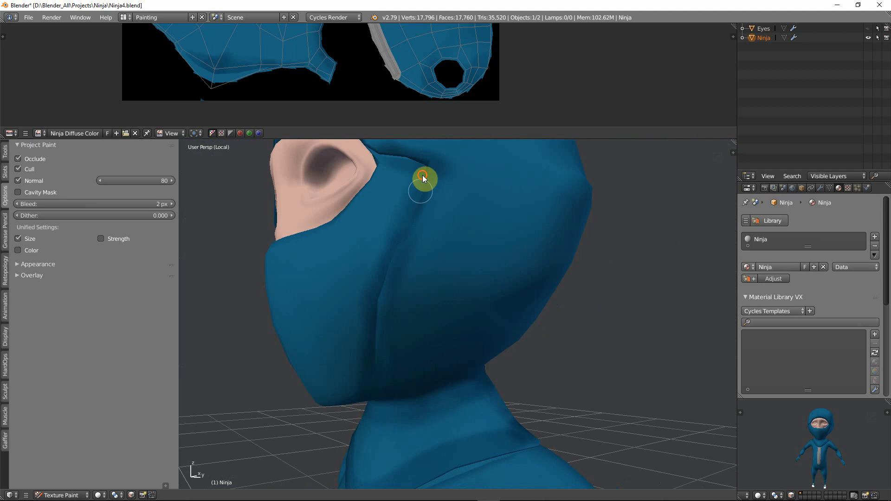
pyautogui.moveTo(422, 174); pyautogui.dragTo(396, 264)
# Shade the hood along the rim above and beside the eye opening
pyautogui.moveTo(383, 282)
pyautogui.mouseDown(button='middle')
pyautogui.moveTo(477, 311)
pyautogui.moveTo(549, 271)
pyautogui.moveTo(527, 241)
pyautogui.mouseUp(button='middle')
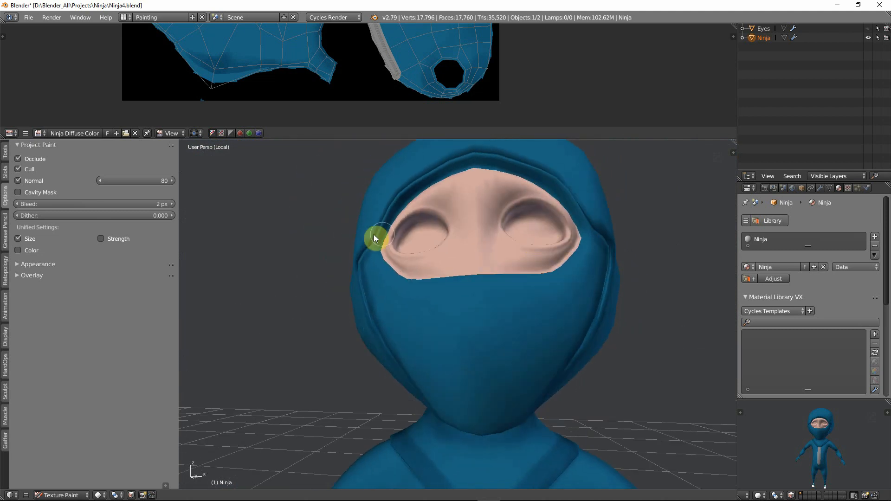
pyautogui.moveTo(375, 222); pyautogui.dragTo(382, 208)
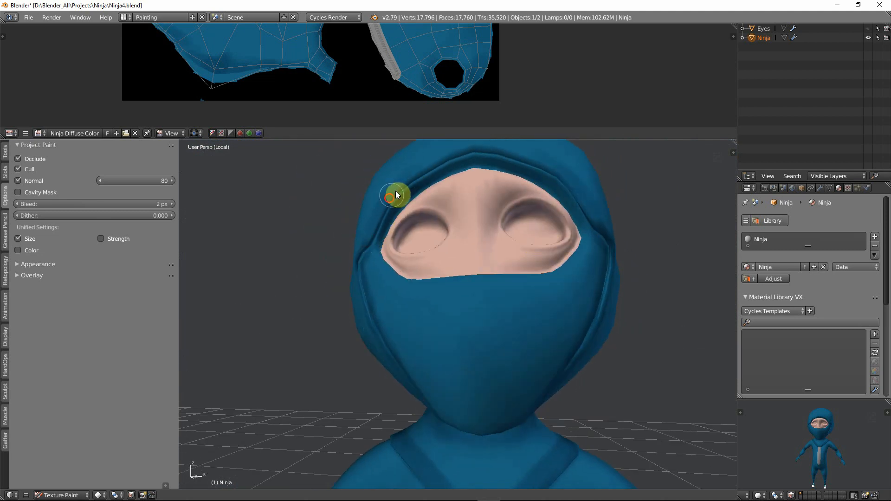
pyautogui.moveTo(469, 153)
pyautogui.mouseDown()
pyautogui.moveTo(427, 167)
pyautogui.moveTo(394, 193)
pyautogui.moveTo(367, 239)
pyautogui.mouseUp()
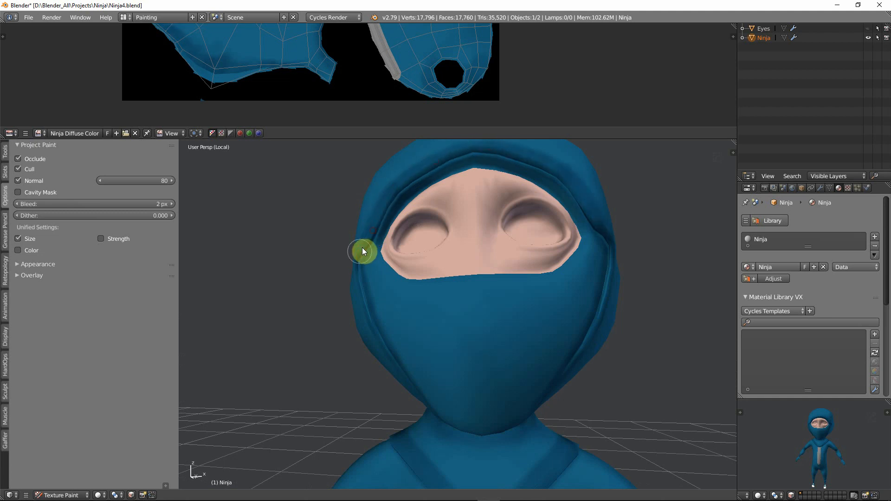
# Set the brush radius to 62 px and shade the lower side of the hood
pyautogui.moveTo(362, 251)
pyautogui.mouseDown(button='middle')
pyautogui.moveTo(479, 264)
pyautogui.moveTo(444, 277)
pyautogui.mouseUp(button='middle')
pyautogui.moveTo(428, 314)
pyautogui.mouseDown(button='middle')
pyautogui.moveTo(496, 329)
pyautogui.moveTo(521, 319)
pyautogui.mouseUp(button='middle')
pyautogui.press('f')
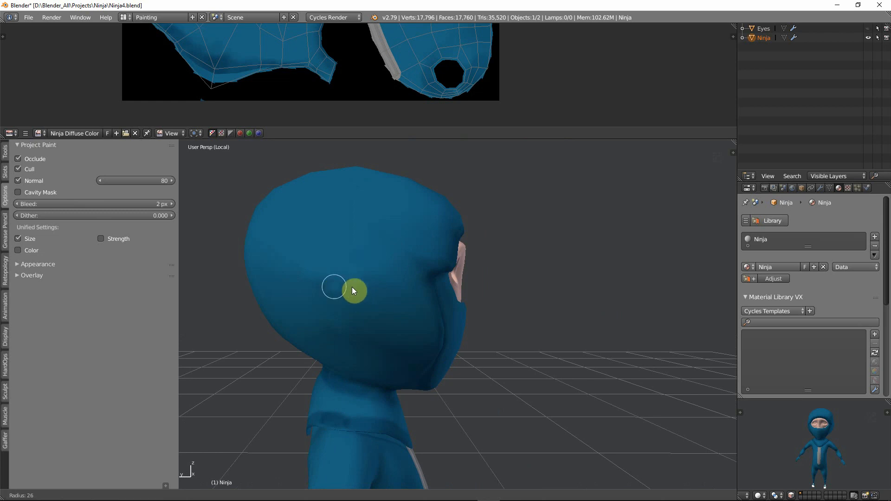
pyautogui.click(369, 289)
pyautogui.moveTo(379, 276); pyautogui.dragTo(341, 296, button='middle')
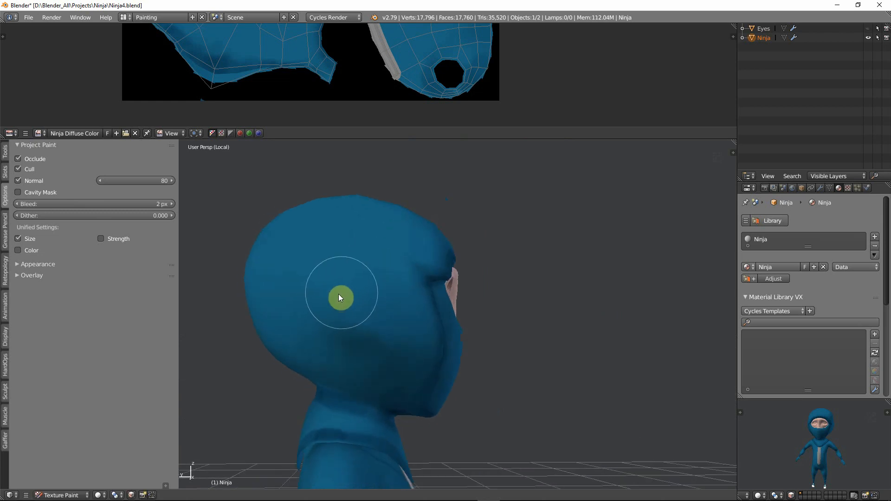
pyautogui.press('f')
pyautogui.click(330, 290)
pyautogui.moveTo(330, 289)
pyautogui.mouseDown()
pyautogui.moveTo(340, 321)
pyautogui.moveTo(369, 334)
pyautogui.moveTo(325, 287)
pyautogui.moveTo(323, 299)
pyautogui.moveTo(360, 336)
pyautogui.moveTo(340, 274)
pyautogui.mouseUp()
pyautogui.moveTo(340, 274)
pyautogui.mouseDown(button='middle')
pyautogui.moveTo(378, 362)
pyautogui.moveTo(324, 279)
pyautogui.mouseUp(button='middle')
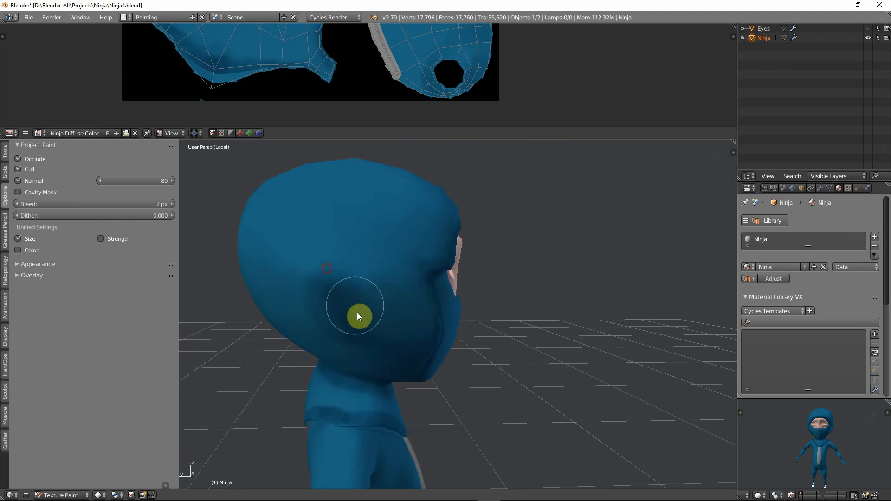
# Paint a dark shadow on the front of the mask over the mouth and chin
pyautogui.moveTo(357, 313)
pyautogui.mouseDown(button='middle')
pyautogui.moveTo(353, 298)
pyautogui.moveTo(393, 316)
pyautogui.moveTo(423, 350)
pyautogui.moveTo(381, 364)
pyautogui.moveTo(356, 311)
pyautogui.mouseUp(button='middle')
pyautogui.scroll(3, 359, 309)
pyautogui.moveTo(384, 272); pyautogui.dragTo(388, 290, button='middle')
pyautogui.scroll(2, 388, 291)
pyautogui.scroll(1, 380, 252)
pyautogui.keyDown('shift'); pyautogui.moveTo(380, 251); pyautogui.dragTo(333, 271, button='middle'); pyautogui.keyUp('shift')
pyautogui.moveTo(336, 275)
pyautogui.mouseDown()
pyautogui.moveTo(376, 281)
pyautogui.moveTo(323, 263)
pyautogui.moveTo(336, 287)
pyautogui.moveTo(365, 290)
pyautogui.moveTo(317, 263)
pyautogui.moveTo(353, 284)
pyautogui.moveTo(366, 252)
pyautogui.moveTo(338, 255)
pyautogui.moveTo(353, 209)
pyautogui.moveTo(335, 273)
pyautogui.moveTo(345, 247)
pyautogui.moveTo(336, 252)
pyautogui.moveTo(355, 205)
pyautogui.moveTo(397, 278)
pyautogui.mouseUp()
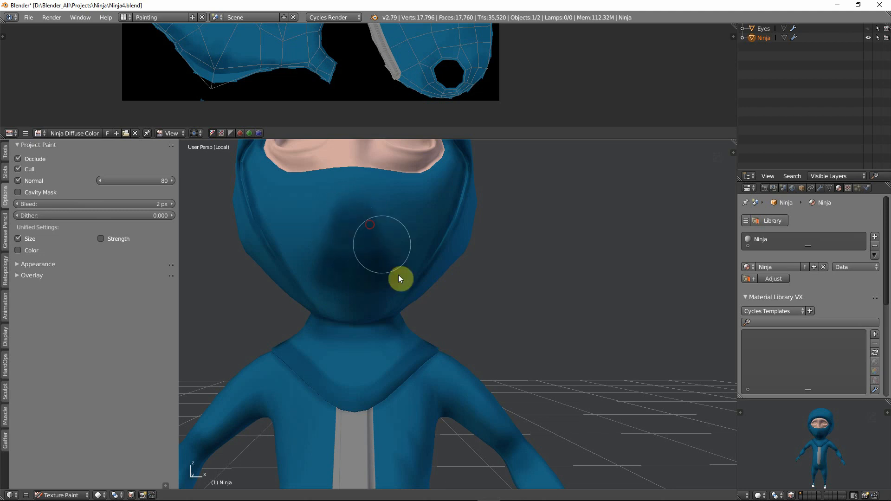
pyautogui.moveTo(398, 278)
pyautogui.mouseDown(button='middle')
pyautogui.moveTo(392, 264)
pyautogui.moveTo(424, 264)
pyautogui.moveTo(388, 254)
pyautogui.mouseUp(button='middle')
pyautogui.moveTo(388, 254)
pyautogui.mouseDown()
pyautogui.moveTo(374, 241)
pyautogui.moveTo(374, 269)
pyautogui.moveTo(395, 295)
pyautogui.moveTo(395, 280)
pyautogui.mouseUp()
pyautogui.scroll(-6, 394, 276)
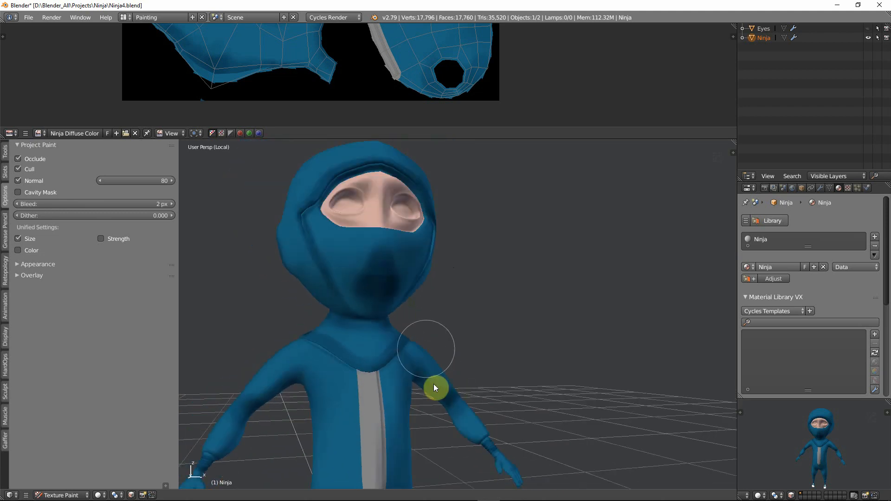
pyautogui.moveTo(382, 385)
pyautogui.mouseDown(button='middle')
pyautogui.moveTo(330, 340)
pyautogui.moveTo(393, 355)
pyautogui.moveTo(382, 309)
pyautogui.mouseUp(button='middle')
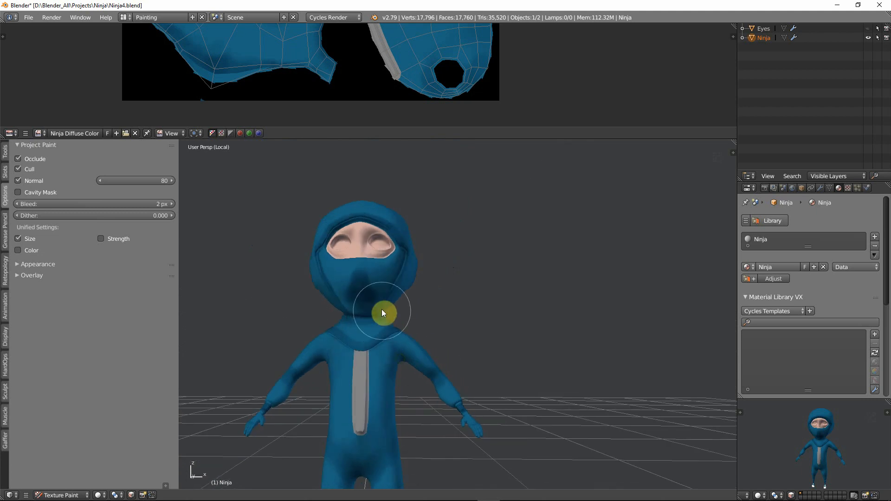
# Switch to the Soften brush and blur the dark patch on the front of the mask
pyautogui.click(5, 152)
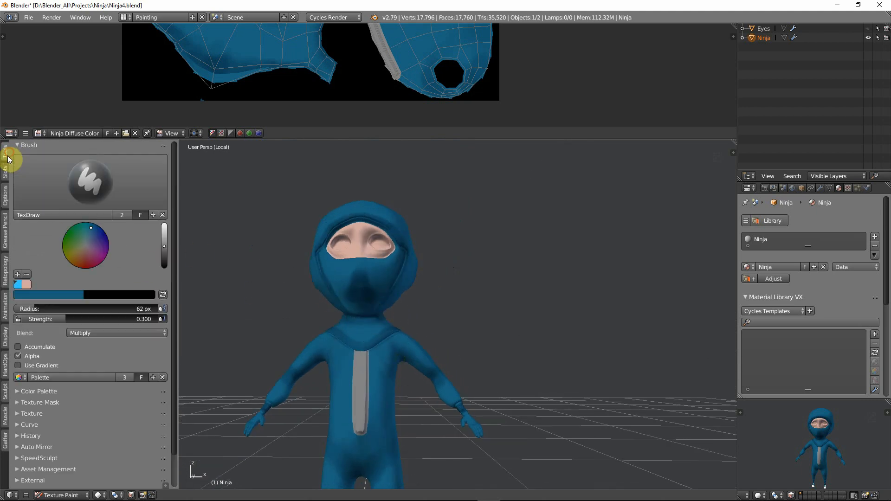
pyautogui.click(62, 174)
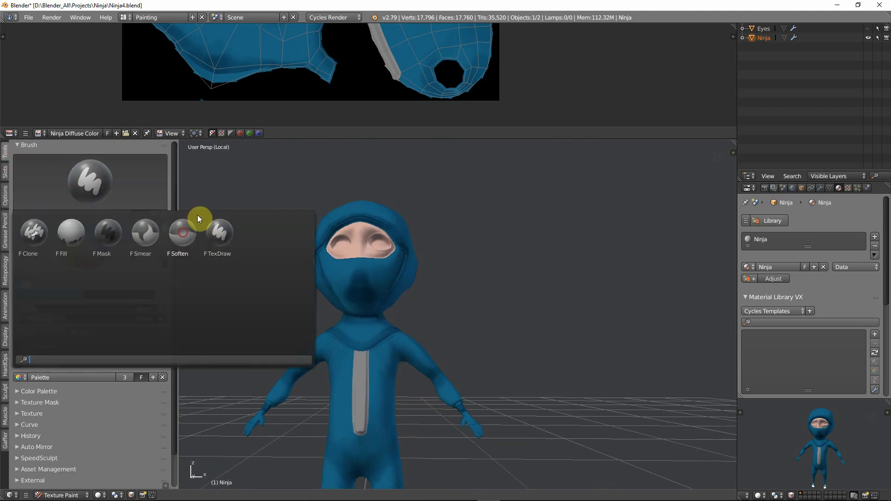
pyautogui.click(181, 234)
pyautogui.scroll(4, 374, 278)
pyautogui.moveTo(347, 226)
pyautogui.mouseDown()
pyautogui.moveTo(326, 255)
pyautogui.moveTo(326, 245)
pyautogui.moveTo(325, 268)
pyautogui.moveTo(334, 292)
pyautogui.moveTo(354, 293)
pyautogui.moveTo(346, 314)
pyautogui.moveTo(352, 303)
pyautogui.mouseUp()
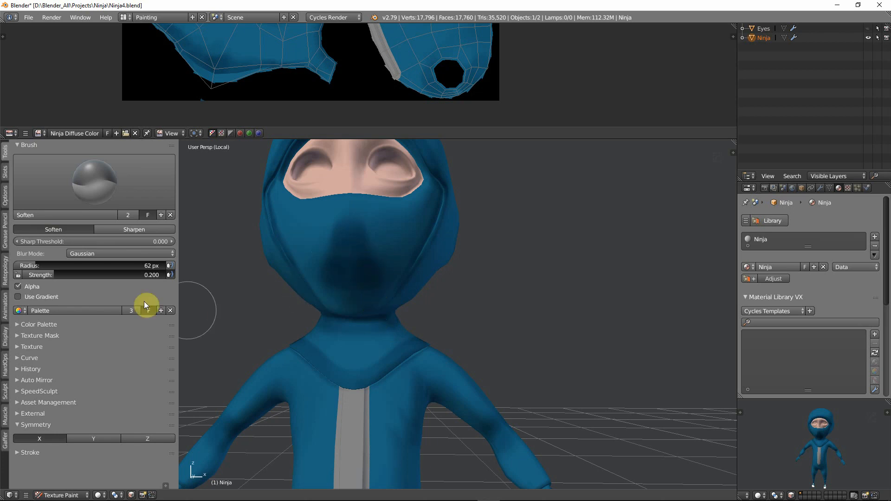
# Raise the Soften brush strength to 0.527 and blur the mask shadow and the collar shading further
pyautogui.moveTo(54, 273); pyautogui.dragTo(108, 280)
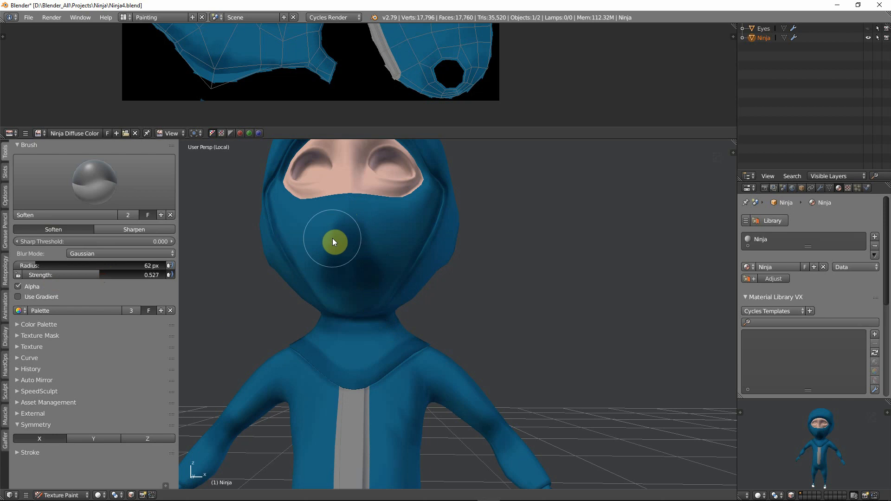
pyautogui.moveTo(332, 239)
pyautogui.mouseDown()
pyautogui.moveTo(301, 359)
pyautogui.moveTo(315, 358)
pyautogui.moveTo(312, 341)
pyautogui.mouseUp()
pyautogui.moveTo(311, 338); pyautogui.dragTo(345, 365)
# Switch to the Smear brush and set its radius to 28 px
pyautogui.moveTo(377, 319)
pyautogui.mouseDown(button='middle')
pyautogui.moveTo(375, 307)
pyautogui.moveTo(394, 336)
pyautogui.moveTo(457, 336)
pyautogui.moveTo(515, 352)
pyautogui.moveTo(503, 312)
pyautogui.moveTo(505, 334)
pyautogui.moveTo(187, 334)
pyautogui.mouseUp(button='middle')
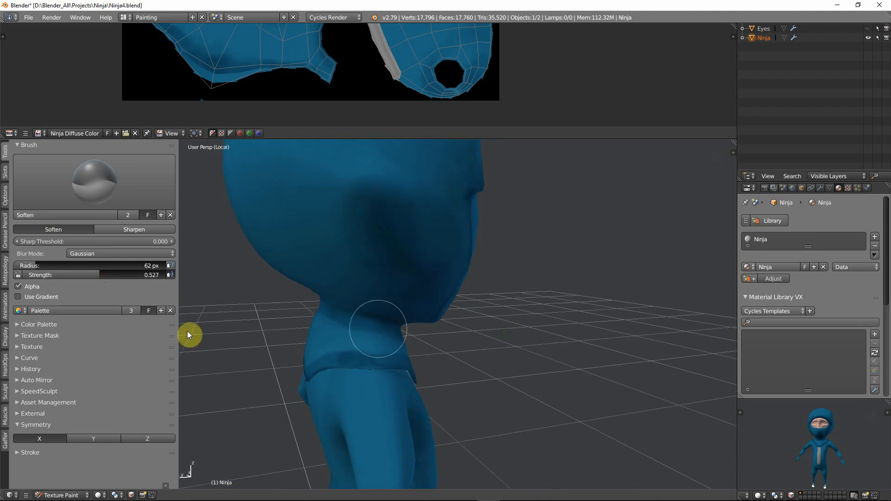
pyautogui.click(103, 186)
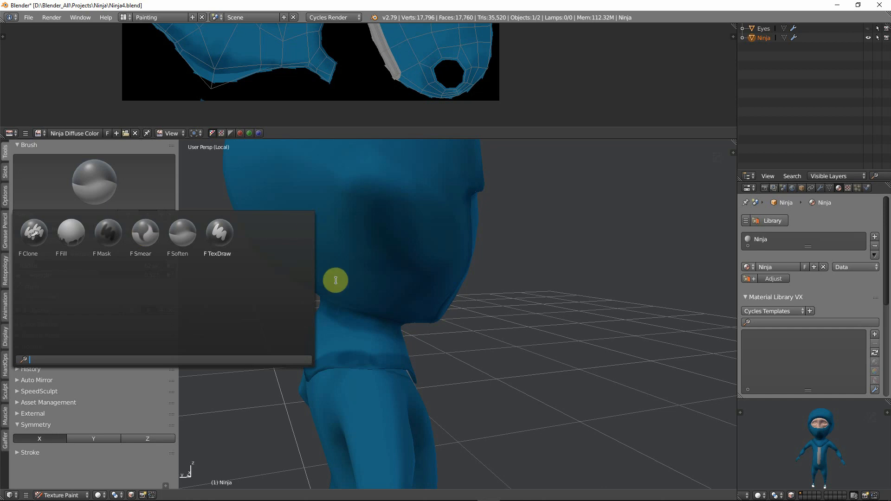
pyautogui.click(145, 232)
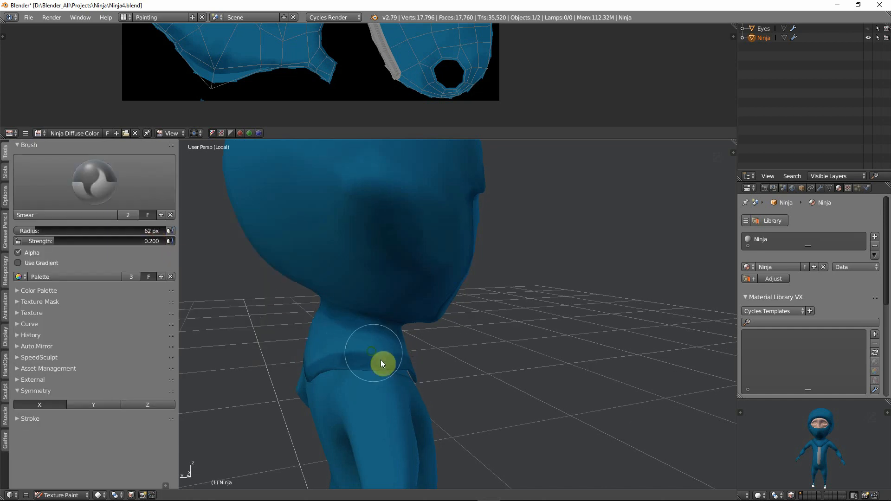
pyautogui.moveTo(381, 363); pyautogui.dragTo(391, 370, button='middle')
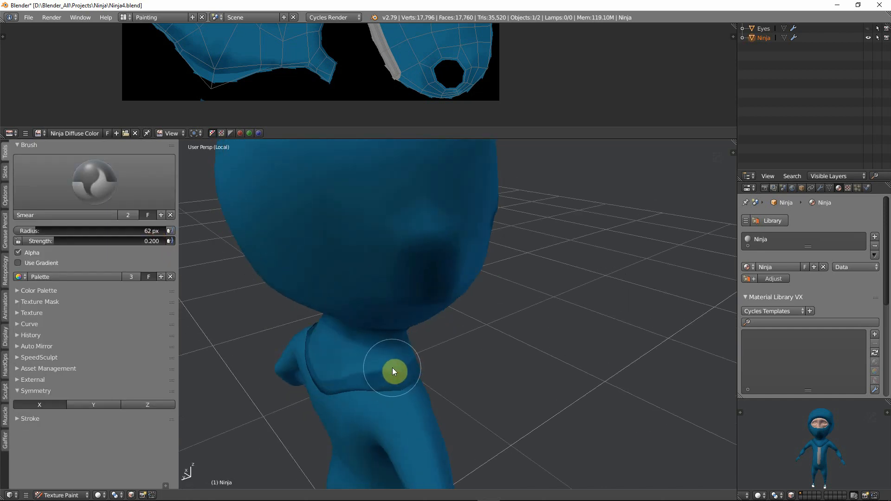
pyautogui.press('f')
pyautogui.click(377, 369)
# Smear the dark collar shading around the back and shoulder to soften its edges
pyautogui.moveTo(382, 362); pyautogui.dragTo(391, 368, button='middle')
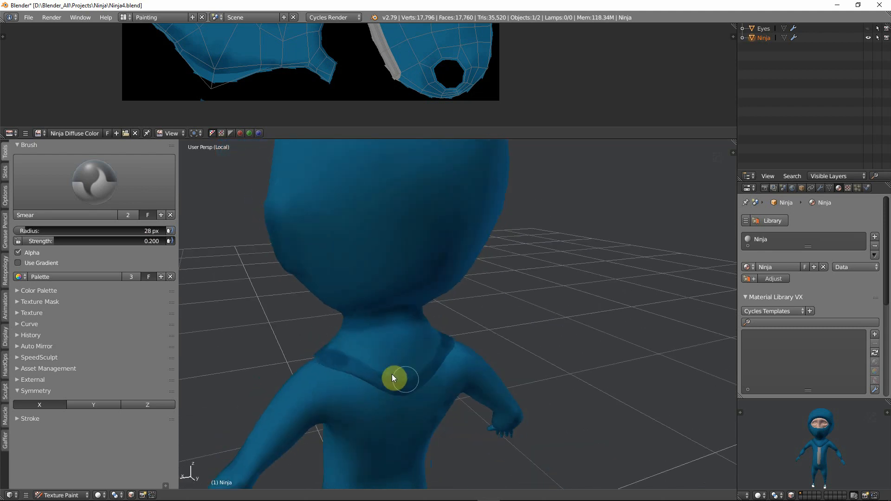
pyautogui.moveTo(358, 364)
pyautogui.mouseDown()
pyautogui.moveTo(386, 370)
pyautogui.moveTo(393, 356)
pyautogui.mouseUp()
pyautogui.moveTo(409, 368); pyautogui.dragTo(409, 366, button='middle')
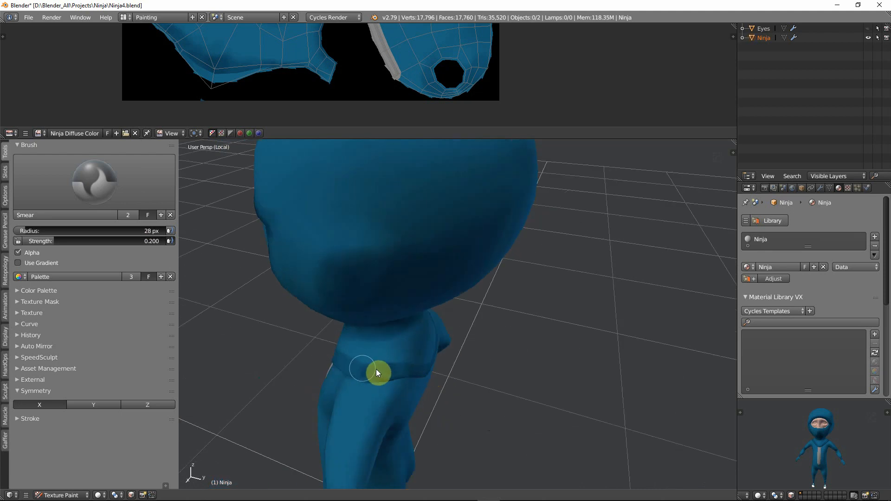
pyautogui.moveTo(372, 372)
pyautogui.mouseDown()
pyautogui.moveTo(392, 369)
pyautogui.moveTo(404, 349)
pyautogui.mouseUp()
pyautogui.moveTo(403, 348); pyautogui.dragTo(413, 322, button='middle')
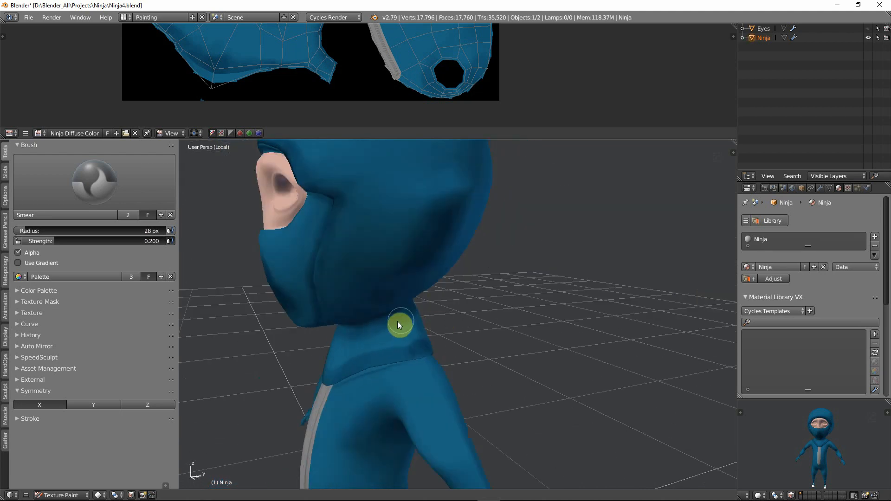
# Smear the shading below the hood and along the side edge of the mask
pyautogui.moveTo(397, 321)
pyautogui.mouseDown()
pyautogui.moveTo(425, 236)
pyautogui.moveTo(424, 204)
pyautogui.moveTo(330, 231)
pyautogui.mouseUp()
pyautogui.moveTo(314, 269)
pyautogui.mouseDown()
pyautogui.moveTo(312, 310)
pyautogui.moveTo(302, 304)
pyautogui.mouseUp()
pyautogui.moveTo(302, 304)
pyautogui.mouseDown(button='middle')
pyautogui.moveTo(402, 277)
pyautogui.moveTo(357, 279)
pyautogui.mouseUp(button='middle')
# Set the Smear radius to 67 px and spread the dark patch on the front of the mask
pyautogui.press('f')
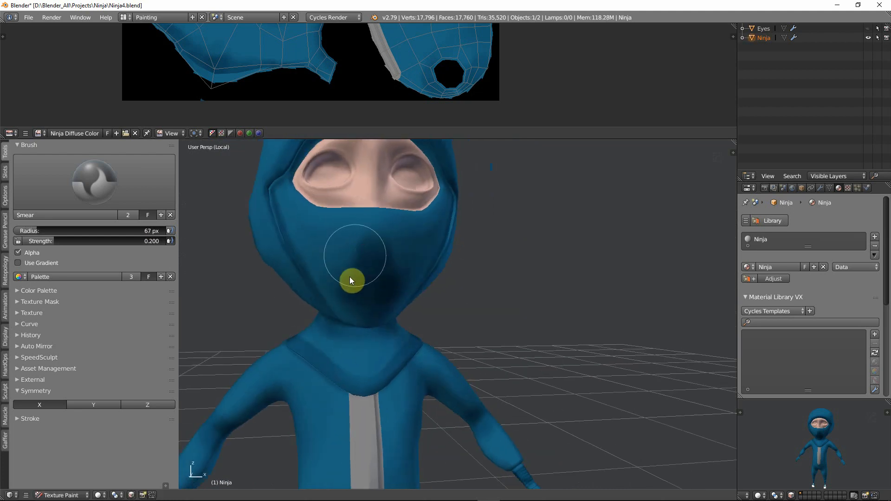
pyautogui.click(359, 276)
pyautogui.moveTo(373, 258); pyautogui.dragTo(354, 249, button='middle')
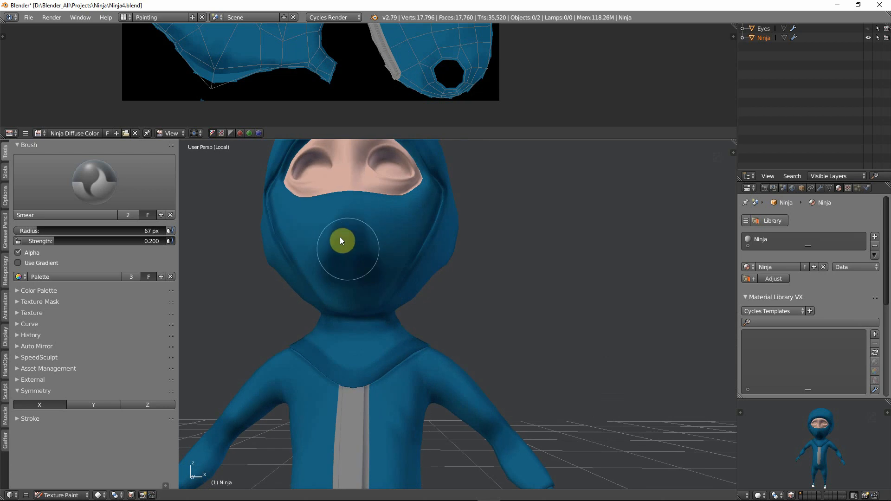
pyautogui.moveTo(351, 276)
pyautogui.mouseDown()
pyautogui.moveTo(342, 279)
pyautogui.moveTo(332, 224)
pyautogui.moveTo(355, 224)
pyautogui.mouseUp()
pyautogui.moveTo(375, 253)
pyautogui.mouseDown()
pyautogui.moveTo(356, 221)
pyautogui.moveTo(248, 274)
pyautogui.moveTo(344, 230)
pyautogui.moveTo(332, 252)
pyautogui.moveTo(316, 226)
pyautogui.moveTo(342, 232)
pyautogui.moveTo(336, 219)
pyautogui.moveTo(344, 218)
pyautogui.moveTo(350, 227)
pyautogui.moveTo(324, 213)
pyautogui.moveTo(343, 240)
pyautogui.mouseUp()
pyautogui.moveTo(367, 247); pyautogui.dragTo(369, 275, button='middle')
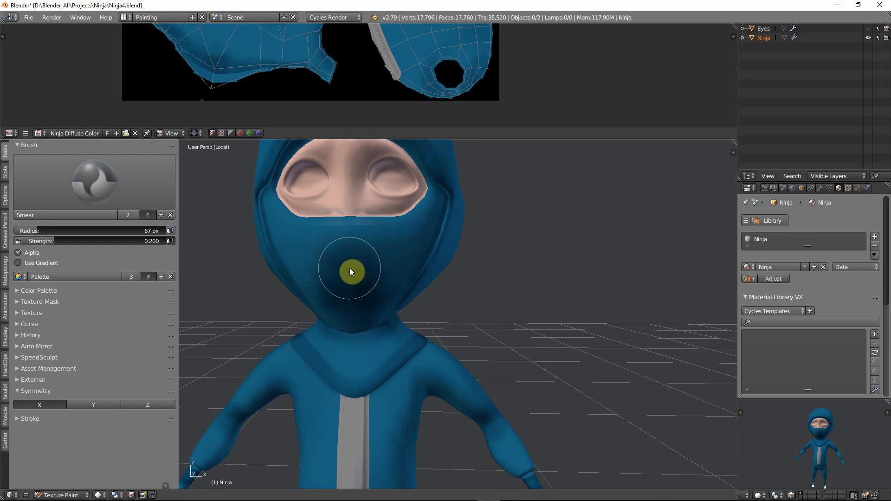
pyautogui.moveTo(360, 271); pyautogui.dragTo(360, 268, button='middle')
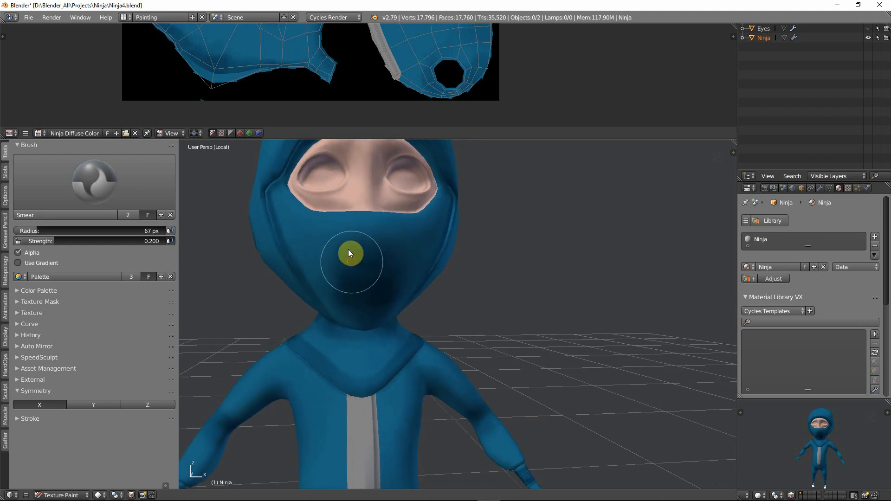
# Set the Smear radius to 35 px and pull the mask shadow outward and up toward the cheek
pyautogui.press('f')
pyautogui.click(337, 258)
pyautogui.moveTo(369, 241)
pyautogui.mouseDown()
pyautogui.moveTo(359, 233)
pyautogui.moveTo(320, 256)
pyautogui.mouseUp()
pyautogui.moveTo(343, 293); pyautogui.dragTo(316, 275)
pyautogui.moveTo(360, 260); pyautogui.dragTo(392, 265, button='middle')
pyautogui.moveTo(374, 271)
pyautogui.mouseDown()
pyautogui.moveTo(371, 253)
pyautogui.moveTo(336, 219)
pyautogui.mouseUp()
pyautogui.moveTo(384, 268); pyautogui.dragTo(346, 227)
pyautogui.moveTo(380, 250); pyautogui.dragTo(347, 219)
pyautogui.moveTo(388, 260); pyautogui.dragTo(333, 190)
pyautogui.moveTo(378, 286); pyautogui.dragTo(348, 235)
# Smear the remaining mask shadow from the upper edge under the eye down to the chin
pyautogui.moveTo(348, 235); pyautogui.dragTo(383, 254, button='middle')
pyautogui.moveTo(347, 232); pyautogui.dragTo(329, 186)
pyautogui.moveTo(364, 230); pyautogui.dragTo(324, 177)
pyautogui.moveTo(376, 223); pyautogui.dragTo(370, 218)
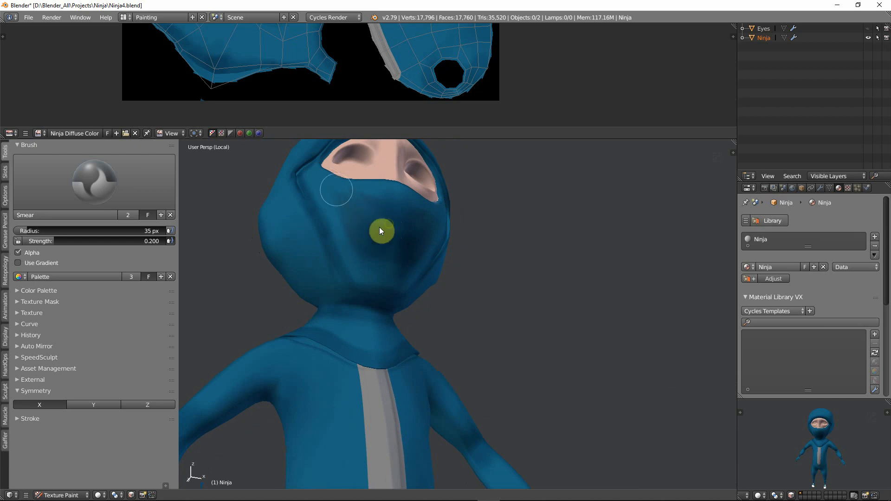
pyautogui.moveTo(393, 230); pyautogui.dragTo(349, 253, button='middle')
pyautogui.moveTo(338, 244)
pyautogui.mouseDown()
pyautogui.moveTo(355, 252)
pyautogui.moveTo(338, 287)
pyautogui.mouseUp()
pyautogui.moveTo(338, 288)
pyautogui.mouseDown(button='middle')
pyautogui.moveTo(369, 283)
pyautogui.moveTo(357, 274)
pyautogui.mouseUp(button='middle')
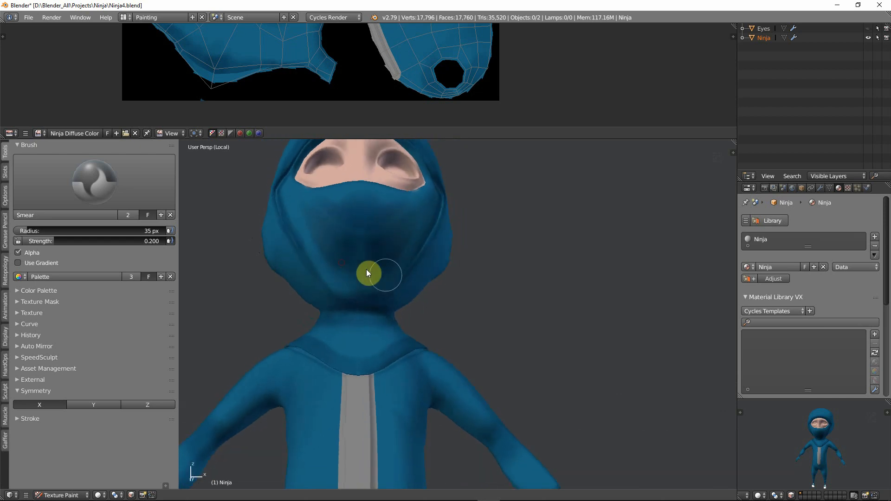
pyautogui.moveTo(336, 259)
pyautogui.mouseDown()
pyautogui.moveTo(378, 283)
pyautogui.moveTo(335, 250)
pyautogui.moveTo(387, 311)
pyautogui.mouseUp()
# Smear the collar shading across the chest, over the shoulder and around the back of the neck
pyautogui.moveTo(387, 311); pyautogui.dragTo(343, 358, button='middle')
pyautogui.moveTo(343, 358); pyautogui.dragTo(334, 364)
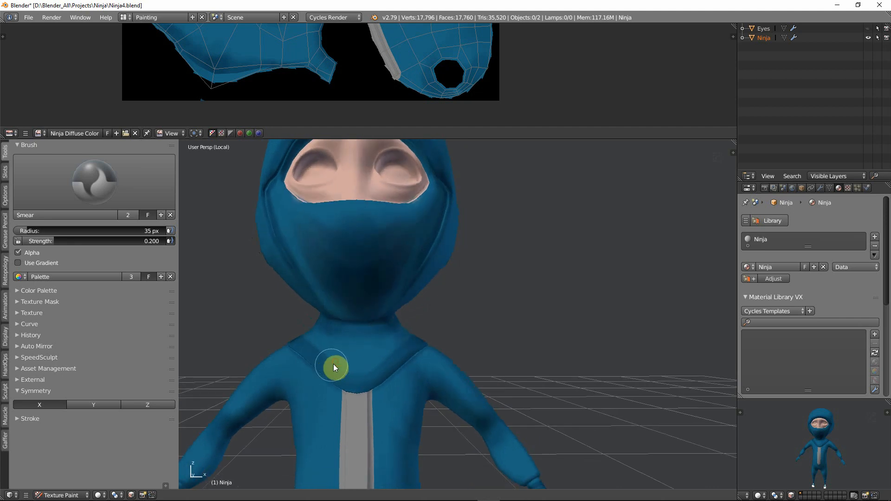
pyautogui.moveTo(366, 360)
pyautogui.mouseDown(button='middle')
pyautogui.moveTo(340, 368)
pyautogui.moveTo(378, 371)
pyautogui.moveTo(353, 369)
pyautogui.moveTo(371, 375)
pyautogui.mouseUp(button='middle')
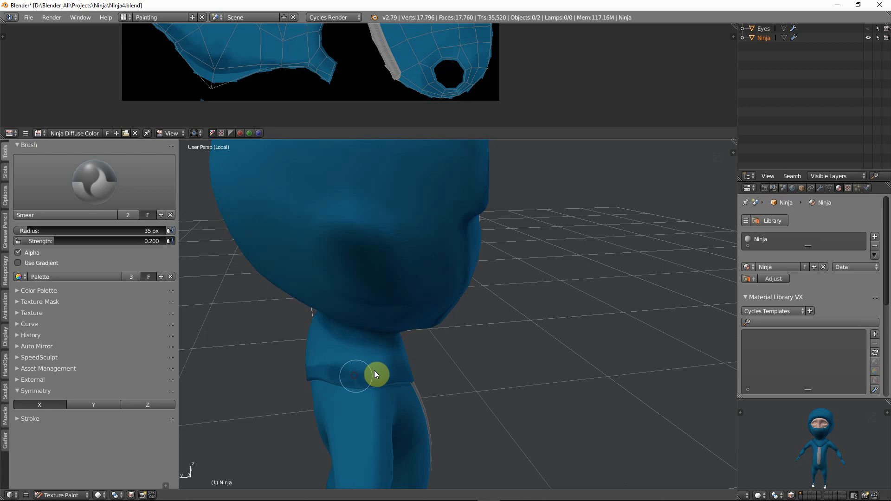
pyautogui.moveTo(374, 372); pyautogui.dragTo(323, 369)
pyautogui.moveTo(323, 366)
pyautogui.mouseDown(button='middle')
pyautogui.moveTo(365, 370)
pyautogui.moveTo(348, 353)
pyautogui.moveTo(377, 366)
pyautogui.moveTo(391, 355)
pyautogui.mouseUp(button='middle')
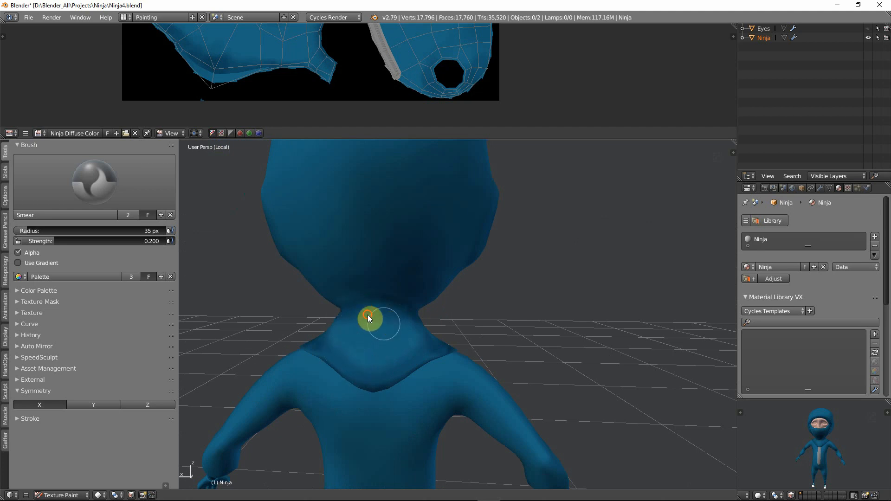
# Smear the shading at the elbow bend of the arm
pyautogui.moveTo(401, 312)
pyautogui.mouseDown(button='middle')
pyautogui.moveTo(386, 315)
pyautogui.moveTo(417, 350)
pyautogui.moveTo(450, 274)
pyautogui.moveTo(494, 349)
pyautogui.moveTo(482, 281)
pyautogui.mouseUp(button='middle')
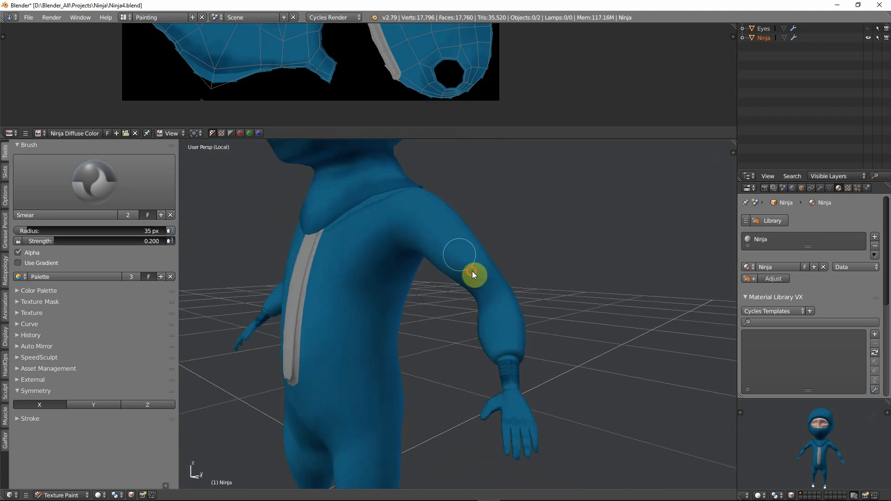
pyautogui.moveTo(478, 299); pyautogui.dragTo(487, 308)
pyautogui.moveTo(502, 380); pyautogui.dragTo(453, 304, button='middle')
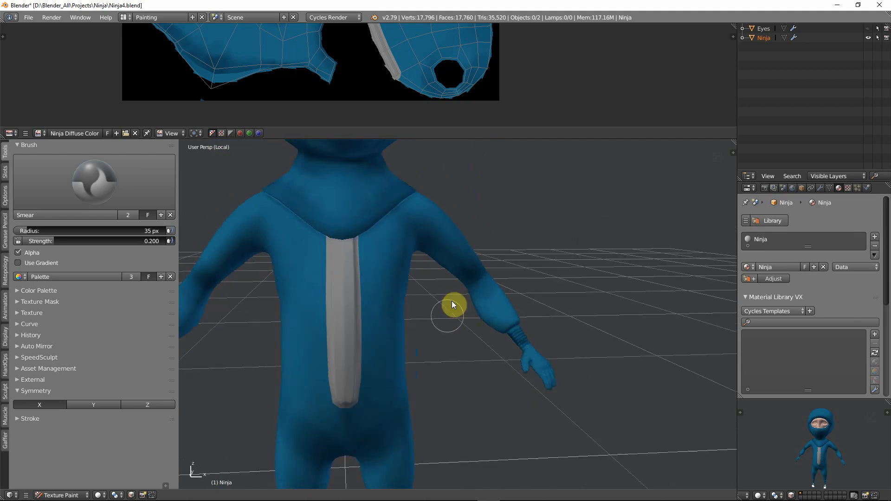
# Set the Smear radius to 54 px and blend the shading around the crotch, hips and waist
pyautogui.moveTo(461, 258); pyautogui.dragTo(449, 199, button='middle')
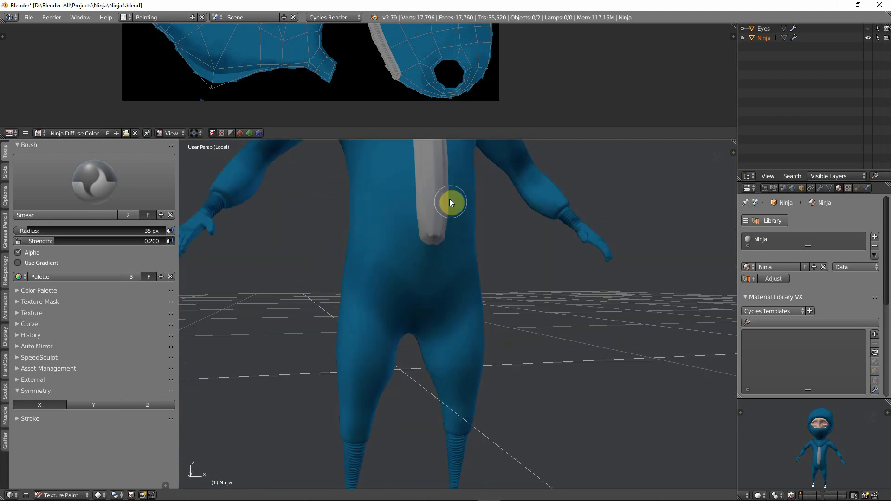
pyautogui.moveTo(414, 282); pyautogui.dragTo(403, 276, button='middle')
pyautogui.press('f')
pyautogui.click(409, 274)
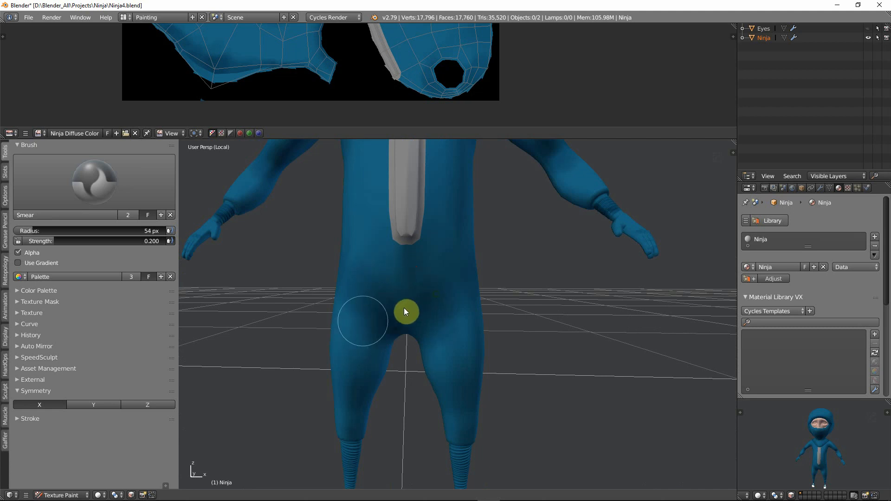
pyautogui.moveTo(403, 312); pyautogui.dragTo(509, 198, button='middle')
pyautogui.scroll(6, 497, 191)
pyautogui.scroll(-3, 533, 203)
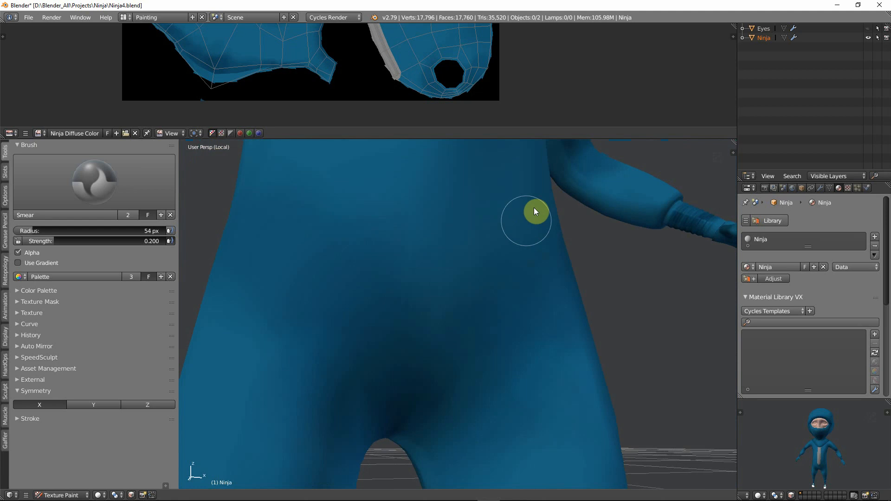
pyautogui.moveTo(536, 207)
pyautogui.mouseDown()
pyautogui.moveTo(525, 172)
pyautogui.moveTo(543, 189)
pyautogui.mouseUp()
# Smear the shading on the upper back around the armpit and the rear collar
pyautogui.moveTo(564, 213); pyautogui.dragTo(439, 269, button='middle')
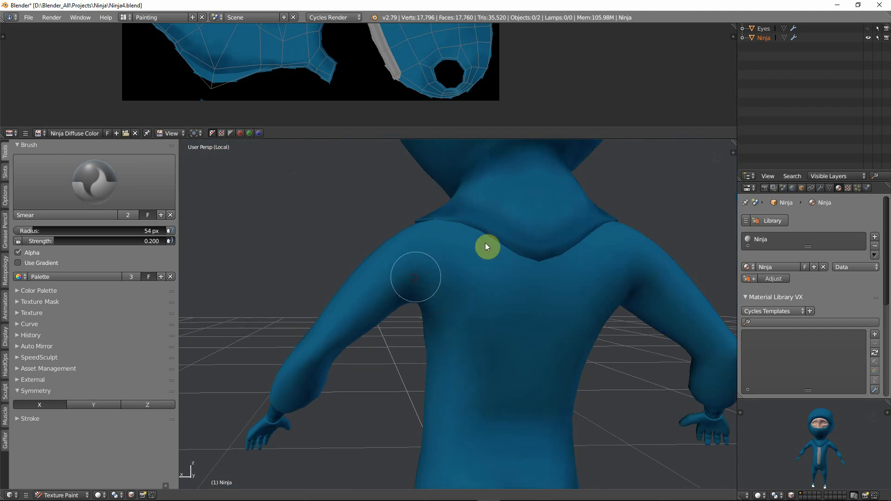
pyautogui.moveTo(495, 203)
pyautogui.mouseDown()
pyautogui.moveTo(527, 272)
pyautogui.moveTo(461, 223)
pyautogui.moveTo(433, 213)
pyautogui.moveTo(427, 225)
pyautogui.moveTo(472, 237)
pyautogui.mouseUp()
pyautogui.moveTo(471, 236); pyautogui.dragTo(480, 329, button='middle')
# Smear the shading on the back and inner side of the legs down to the trouser cuffs
pyautogui.keyDown('shift'); pyautogui.moveTo(464, 366); pyautogui.dragTo(484, 213, button='middle'); pyautogui.keyUp('shift')
pyautogui.moveTo(403, 330)
pyautogui.mouseDown()
pyautogui.moveTo(419, 336)
pyautogui.moveTo(399, 314)
pyautogui.moveTo(404, 319)
pyautogui.mouseUp()
pyautogui.moveTo(404, 320)
pyautogui.mouseDown(button='middle')
pyautogui.moveTo(469, 314)
pyautogui.moveTo(378, 294)
pyautogui.moveTo(382, 315)
pyautogui.moveTo(380, 264)
pyautogui.mouseUp(button='middle')
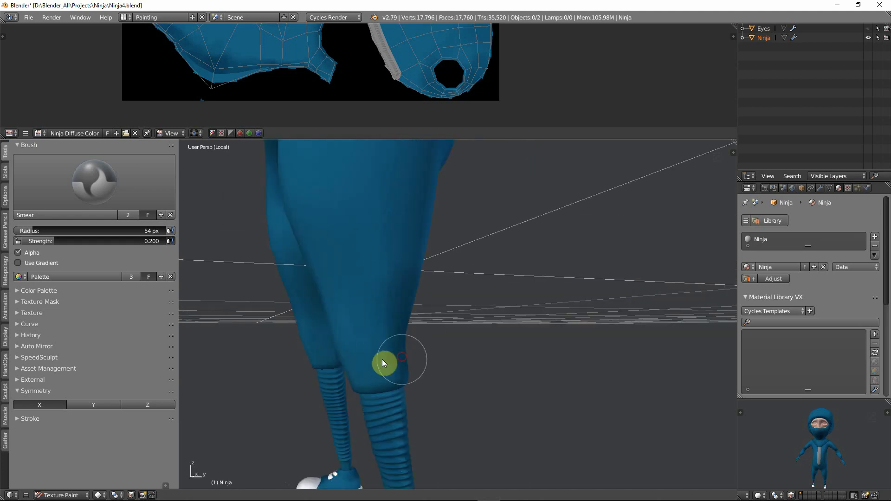
pyautogui.moveTo(398, 368)
pyautogui.mouseDown()
pyautogui.moveTo(391, 377)
pyautogui.moveTo(384, 371)
pyautogui.moveTo(366, 333)
pyautogui.moveTo(365, 305)
pyautogui.moveTo(394, 301)
pyautogui.moveTo(393, 272)
pyautogui.mouseUp()
pyautogui.moveTo(389, 352)
pyautogui.mouseDown(button='middle')
pyautogui.moveTo(482, 348)
pyautogui.moveTo(650, 318)
pyautogui.moveTo(549, 332)
pyautogui.moveTo(564, 312)
pyautogui.moveTo(358, 371)
pyautogui.mouseUp(button='middle')
pyautogui.moveTo(358, 369)
pyautogui.mouseDown()
pyautogui.moveTo(345, 371)
pyautogui.moveTo(387, 383)
pyautogui.moveTo(350, 296)
pyautogui.moveTo(354, 328)
pyautogui.mouseUp()
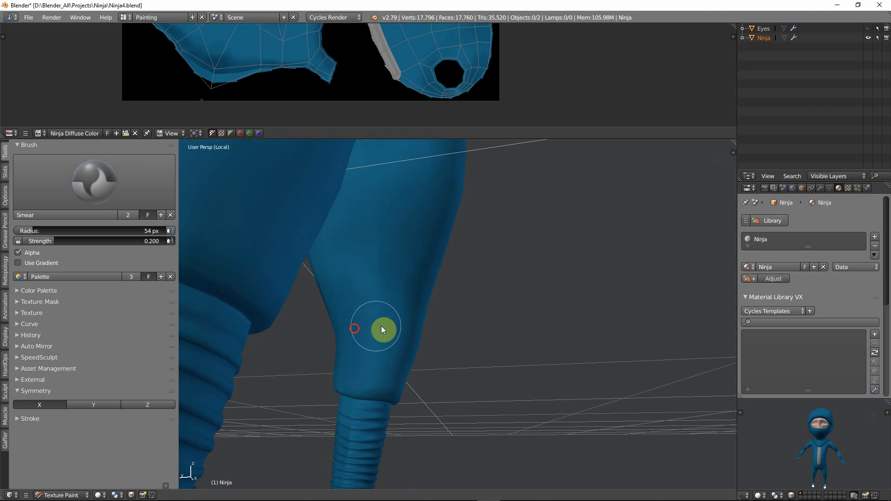
# Smear the shading down the ribbed wrapping of the lower leg to the ankle
pyautogui.moveTo(380, 326); pyautogui.dragTo(484, 339, button='middle')
pyautogui.keyDown('shift'); pyautogui.moveTo(378, 342); pyautogui.dragTo(460, 167, button='middle'); pyautogui.keyUp('shift')
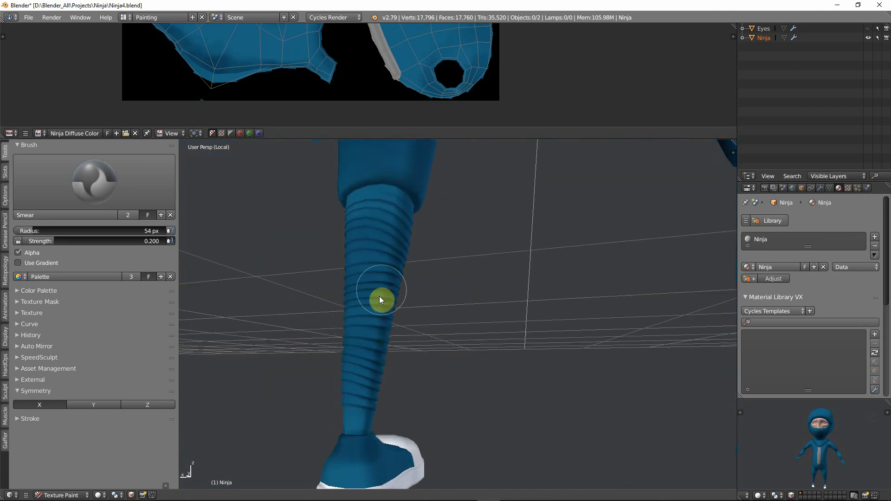
pyautogui.moveTo(372, 275)
pyautogui.mouseDown()
pyautogui.moveTo(377, 296)
pyautogui.moveTo(354, 345)
pyautogui.mouseUp()
pyautogui.moveTo(356, 380); pyautogui.dragTo(367, 422)
pyautogui.moveTo(367, 422)
pyautogui.mouseDown(button='middle')
pyautogui.moveTo(354, 450)
pyautogui.moveTo(367, 350)
pyautogui.moveTo(355, 438)
pyautogui.moveTo(377, 372)
pyautogui.moveTo(393, 390)
pyautogui.moveTo(384, 352)
pyautogui.moveTo(404, 380)
pyautogui.mouseUp(button='middle')
pyautogui.moveTo(404, 380)
pyautogui.mouseDown()
pyautogui.moveTo(397, 374)
pyautogui.moveTo(398, 386)
pyautogui.mouseUp()
# Smear the shading around the ankle and the blue side of the shoe
pyautogui.moveTo(398, 385)
pyautogui.mouseDown(button='middle')
pyautogui.moveTo(483, 420)
pyautogui.moveTo(463, 402)
pyautogui.mouseUp(button='middle')
pyautogui.moveTo(463, 401); pyautogui.dragTo(441, 361)
pyautogui.moveTo(441, 361); pyautogui.dragTo(425, 308, button='middle')
pyautogui.scroll(2, 411, 291)
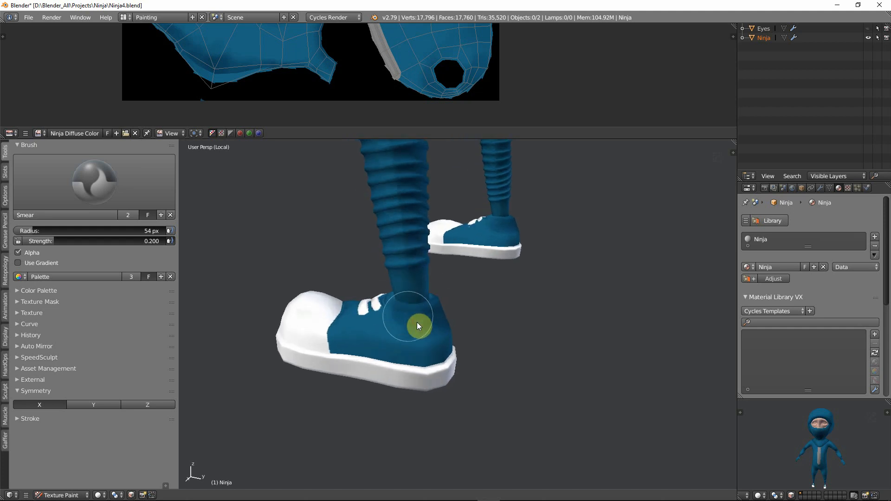
pyautogui.moveTo(389, 320)
pyautogui.mouseDown()
pyautogui.moveTo(396, 334)
pyautogui.moveTo(418, 334)
pyautogui.mouseUp()
# Set the Smear radius to 24 px and blend the jagged corner of the shoe's lower white lace
pyautogui.moveTo(417, 334)
pyautogui.mouseDown(button='middle')
pyautogui.moveTo(370, 330)
pyautogui.moveTo(390, 354)
pyautogui.moveTo(311, 368)
pyautogui.moveTo(336, 383)
pyautogui.moveTo(370, 331)
pyautogui.moveTo(349, 315)
pyautogui.mouseUp(button='middle')
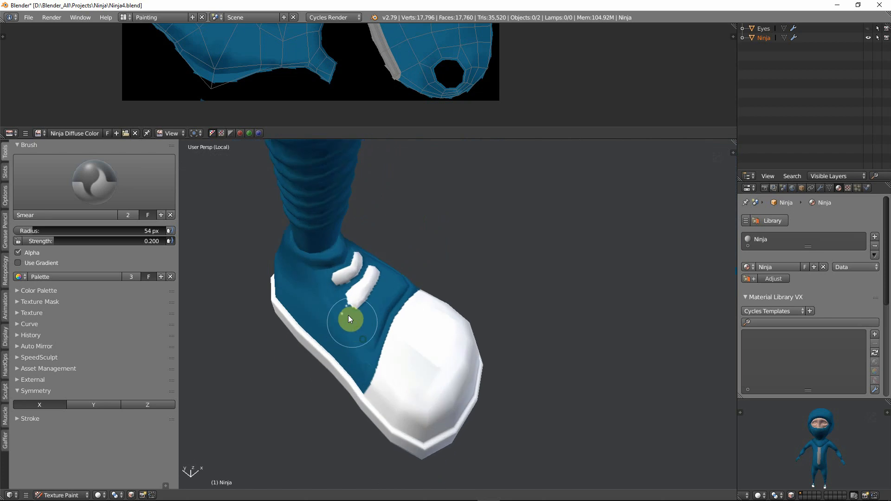
pyautogui.scroll(3, 325, 298)
pyautogui.press('f')
pyautogui.click(319, 317)
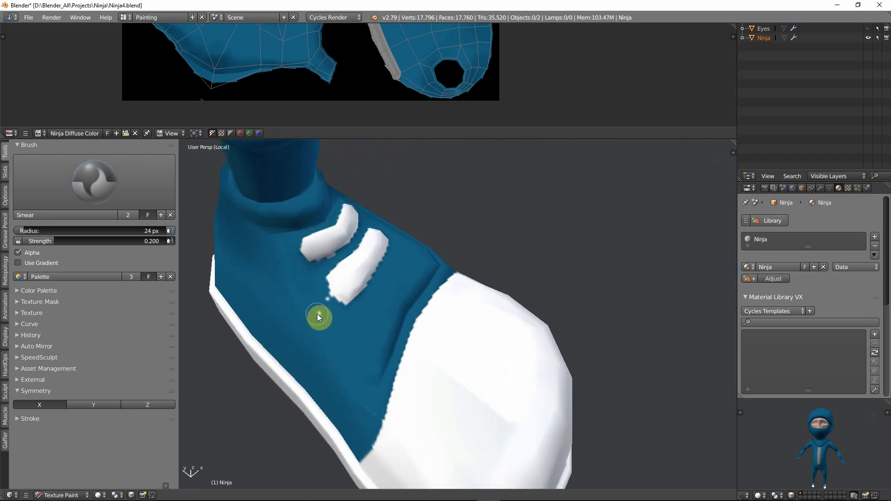
pyautogui.rightClick(319, 313)
pyautogui.moveTo(319, 314); pyautogui.dragTo(310, 286, button='middle')
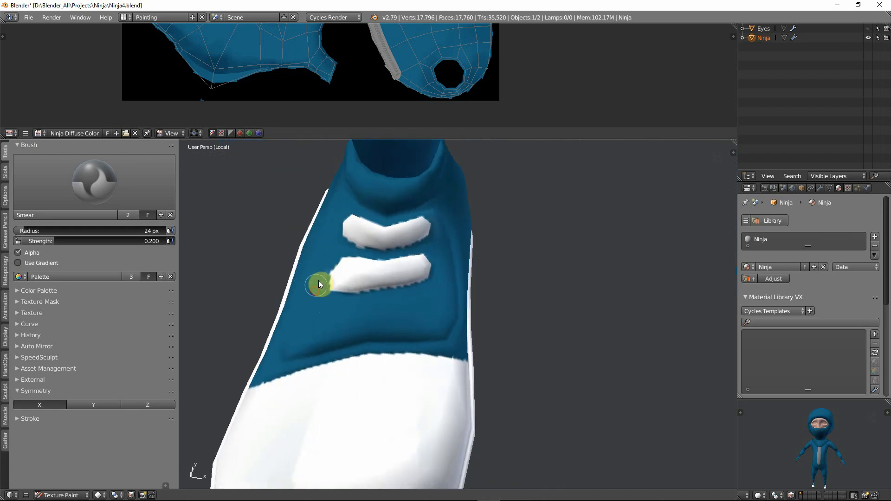
pyautogui.moveTo(342, 274); pyautogui.dragTo(335, 284, button='middle')
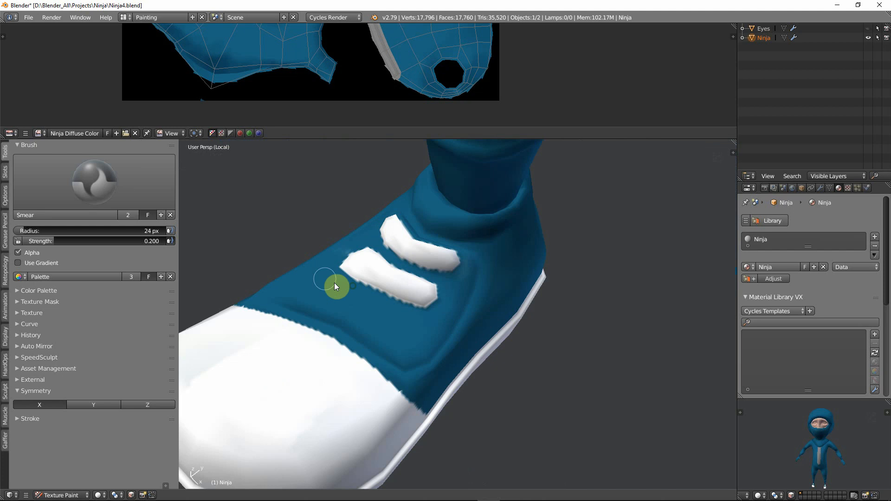
# Smear the remaining jagged edges of both white laces into the blue shoe fabric
pyautogui.moveTo(334, 251); pyautogui.dragTo(328, 305, button='middle')
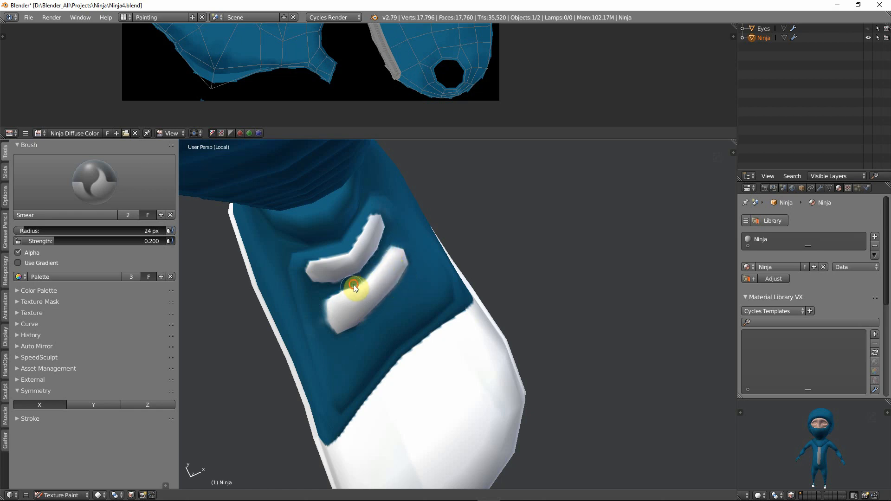
pyautogui.moveTo(319, 283); pyautogui.dragTo(319, 284)
pyautogui.moveTo(380, 227); pyautogui.dragTo(357, 237, button='middle')
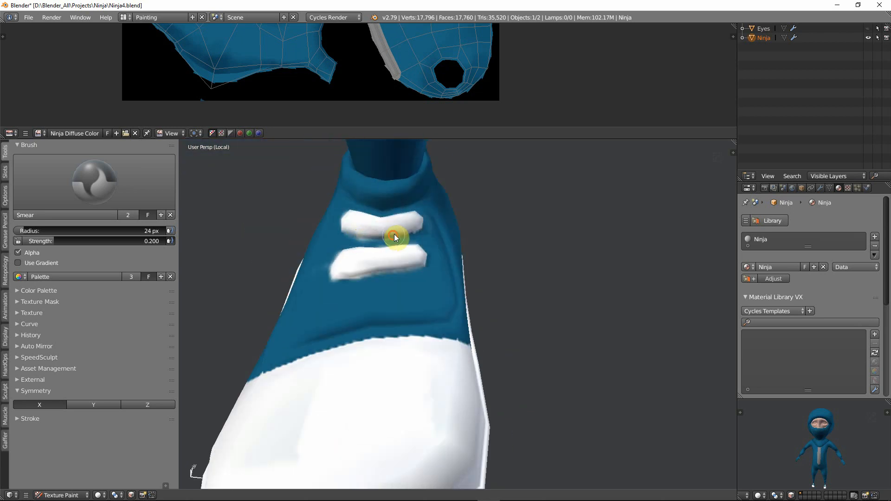
pyautogui.moveTo(406, 233); pyautogui.dragTo(412, 231)
# Smear the jagged boundary between the white toe cap and the blue fabric across the top of the shoe
pyautogui.scroll(-3, 437, 119)
pyautogui.scroll(-1, 432, 141)
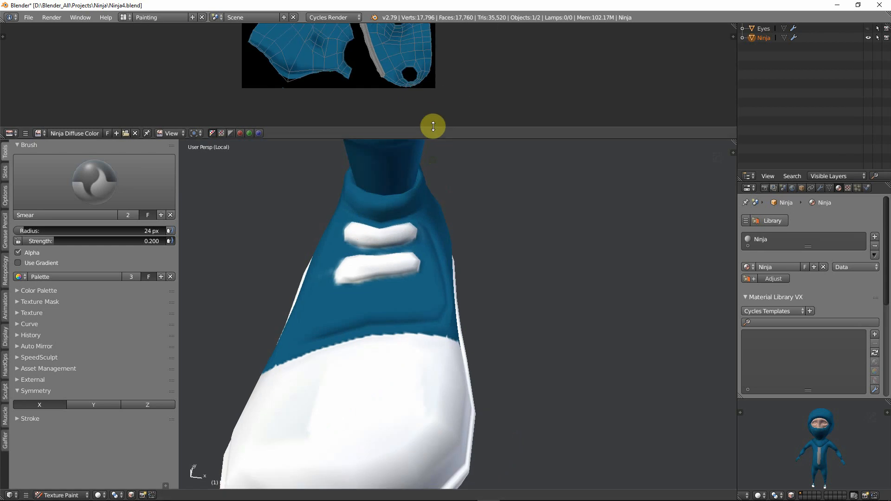
pyautogui.moveTo(455, 49); pyautogui.dragTo(451, 93, button='middle')
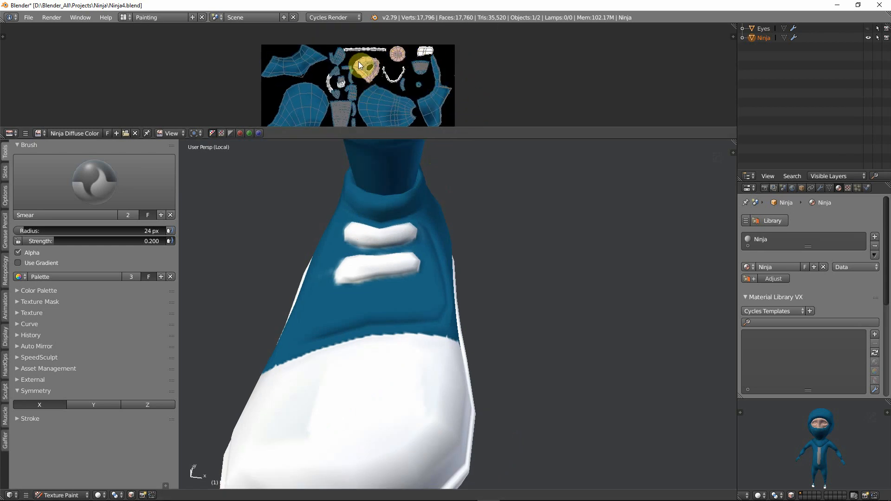
pyautogui.moveTo(394, 184); pyautogui.dragTo(319, 371, button='middle')
pyautogui.moveTo(319, 372); pyautogui.dragTo(283, 400)
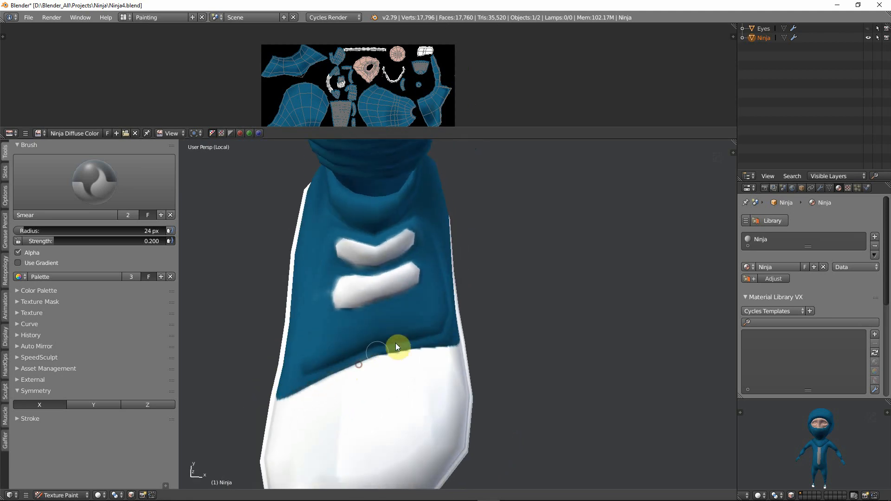
pyautogui.moveTo(431, 349); pyautogui.dragTo(383, 445, button='middle')
pyautogui.keyDown('ctrl'); pyautogui.moveTo(383, 386); pyautogui.dragTo(384, 453, button='middle'); pyautogui.keyUp('ctrl')
pyautogui.keyDown('ctrl'); pyautogui.moveTo(416, 396); pyautogui.dragTo(415, 455, button='middle'); pyautogui.keyUp('ctrl')
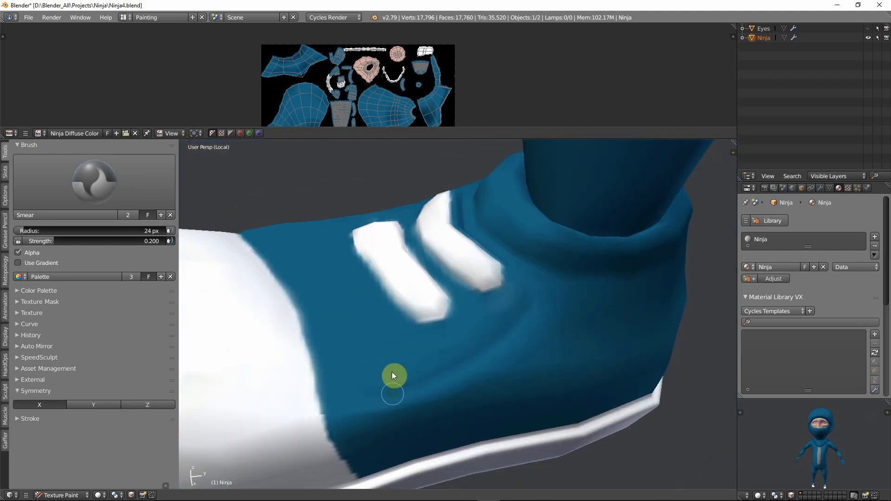
# Smear the toe cap's boundary with the blue fabric down both sides of the shoe to the sole
pyautogui.moveTo(391, 372); pyautogui.dragTo(375, 347, button='middle')
pyautogui.moveTo(318, 364); pyautogui.dragTo(340, 434)
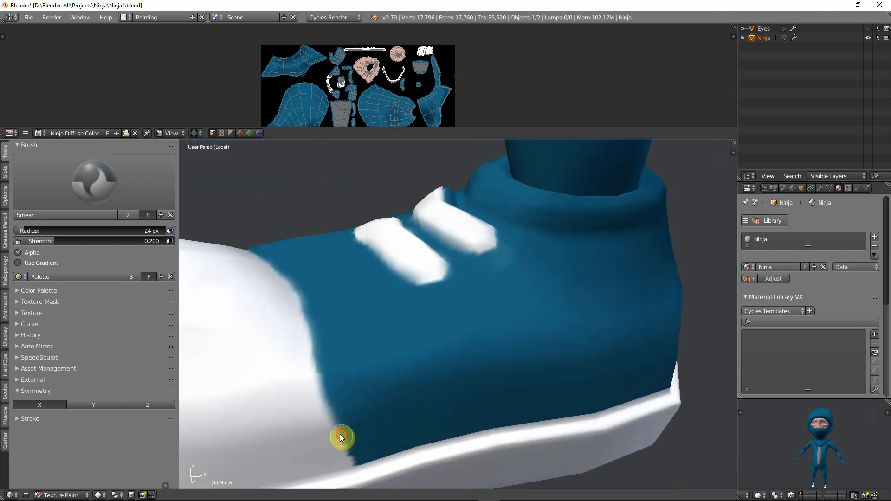
pyautogui.moveTo(320, 386)
pyautogui.mouseDown(button='middle')
pyautogui.moveTo(355, 405)
pyautogui.moveTo(499, 394)
pyautogui.moveTo(544, 350)
pyautogui.moveTo(493, 334)
pyautogui.moveTo(481, 364)
pyautogui.moveTo(414, 402)
pyautogui.mouseUp(button='middle')
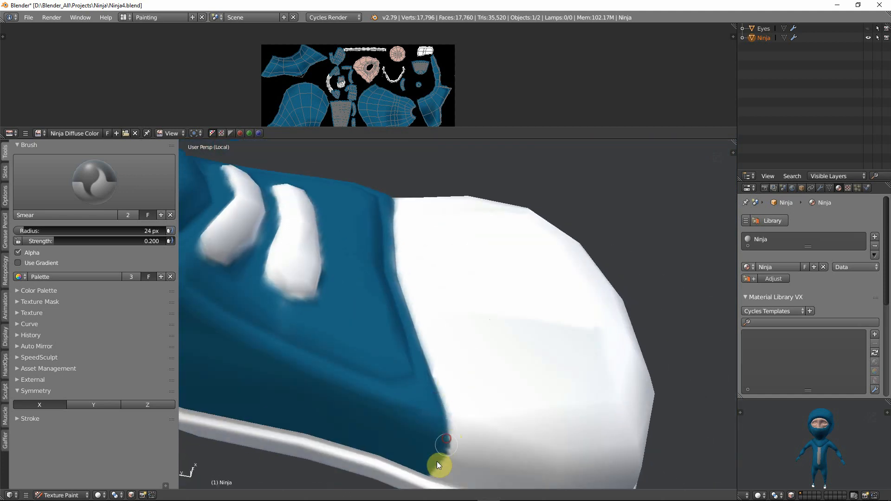
pyautogui.moveTo(436, 462)
pyautogui.mouseDown(button='middle')
pyautogui.moveTo(469, 406)
pyautogui.moveTo(443, 450)
pyautogui.mouseUp(button='middle')
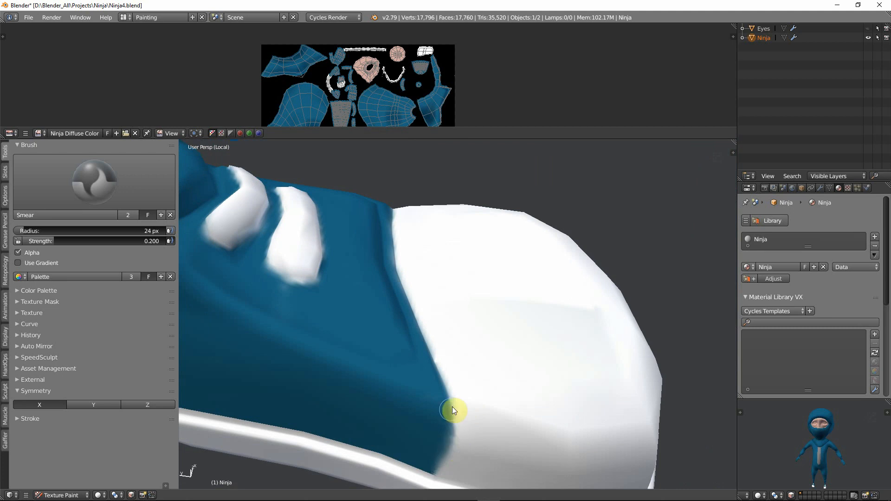
# Paint soft shadows around the wrist between the ribbed wrapping and the hand with the TexDraw brush in Multiply mode
pyautogui.moveTo(453, 410); pyautogui.dragTo(411, 330, button='middle')
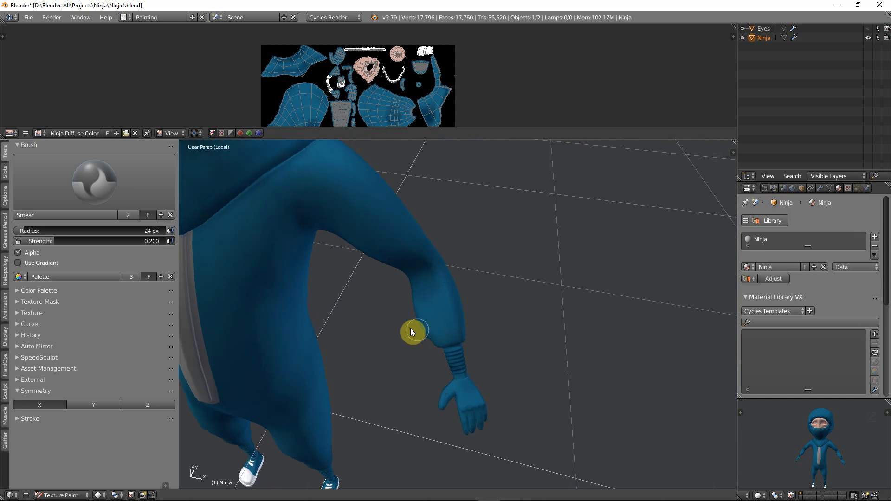
pyautogui.click(60, 175)
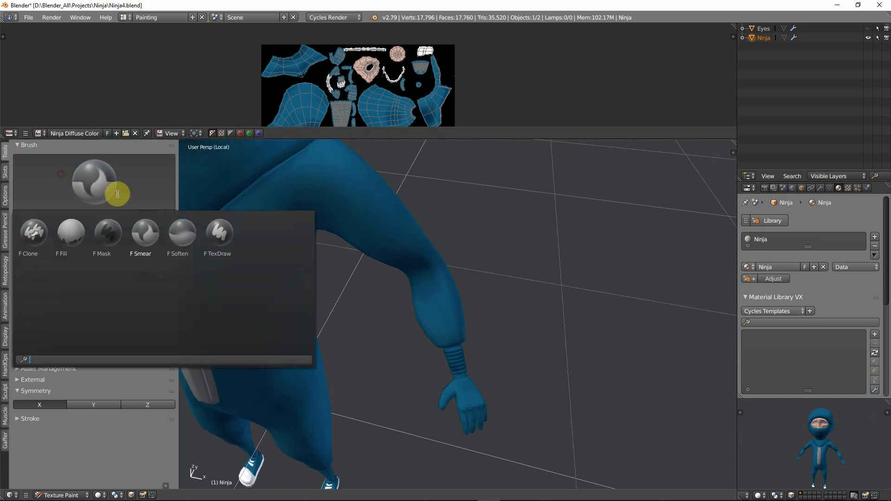
pyautogui.click(213, 233)
pyautogui.moveTo(402, 377); pyautogui.dragTo(477, 392)
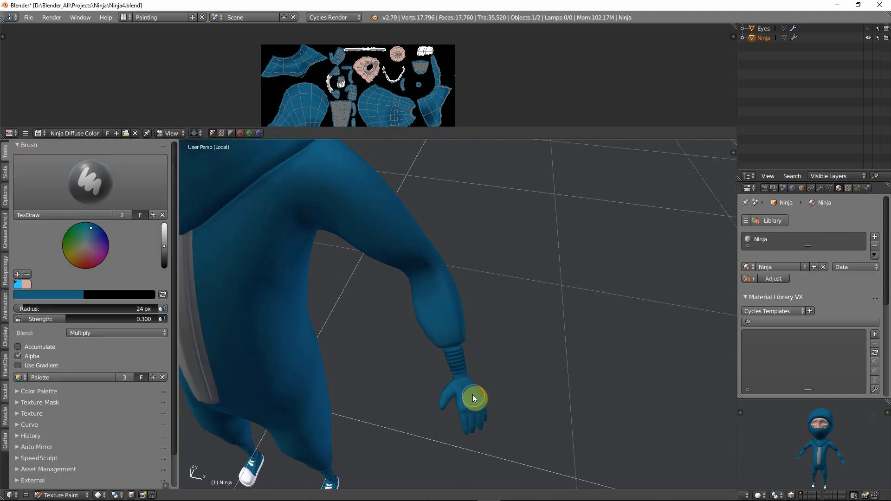
pyautogui.keyDown('shift'); pyautogui.moveTo(472, 390); pyautogui.dragTo(428, 345, button='middle'); pyautogui.keyUp('shift')
pyautogui.scroll(4, 400, 312)
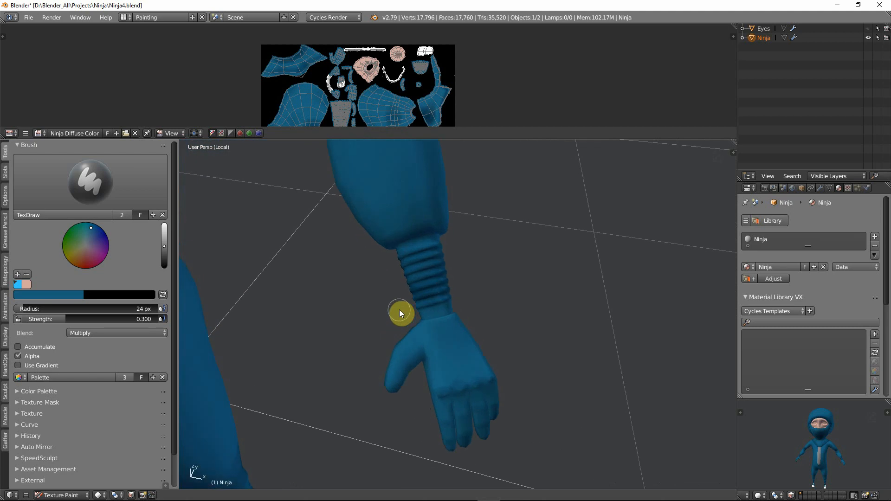
pyautogui.scroll(2, 463, 324)
pyautogui.scroll(1, 475, 338)
pyautogui.scroll(1, 500, 361)
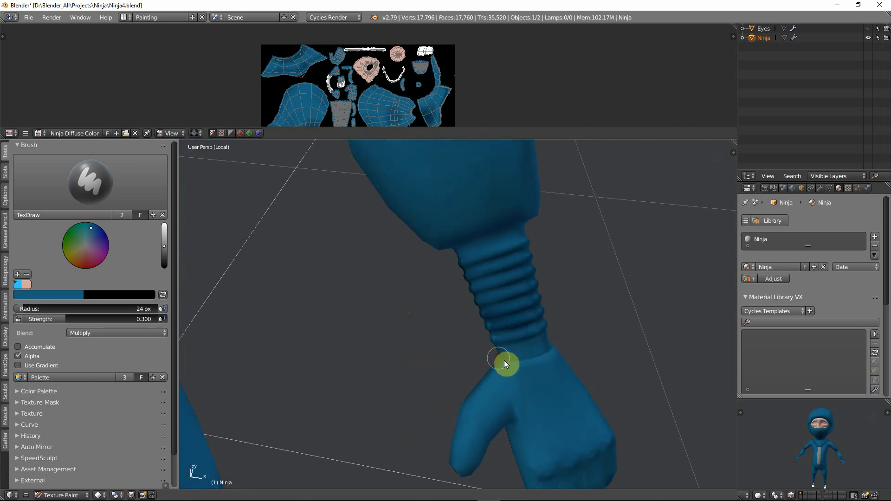
pyautogui.moveTo(559, 371); pyautogui.dragTo(472, 366, button='middle')
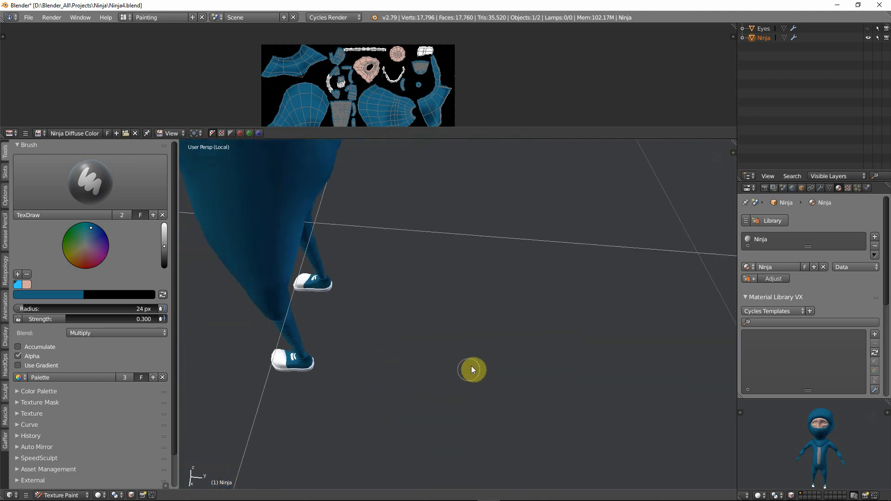
pyautogui.keyDown('shift'); pyautogui.moveTo(547, 387); pyautogui.dragTo(591, 409, button='middle'); pyautogui.keyUp('shift')
pyautogui.moveTo(527, 325); pyautogui.dragTo(450, 325, button='middle')
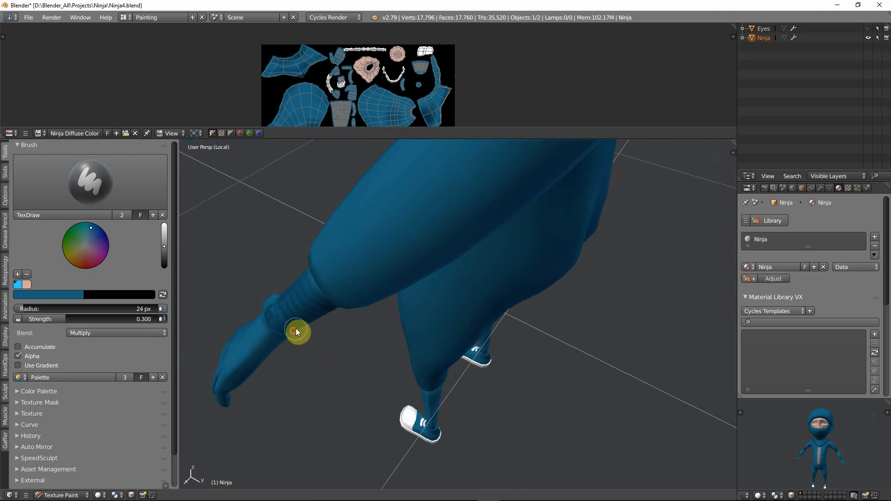
pyautogui.moveTo(275, 327); pyautogui.dragTo(235, 201, button='middle')
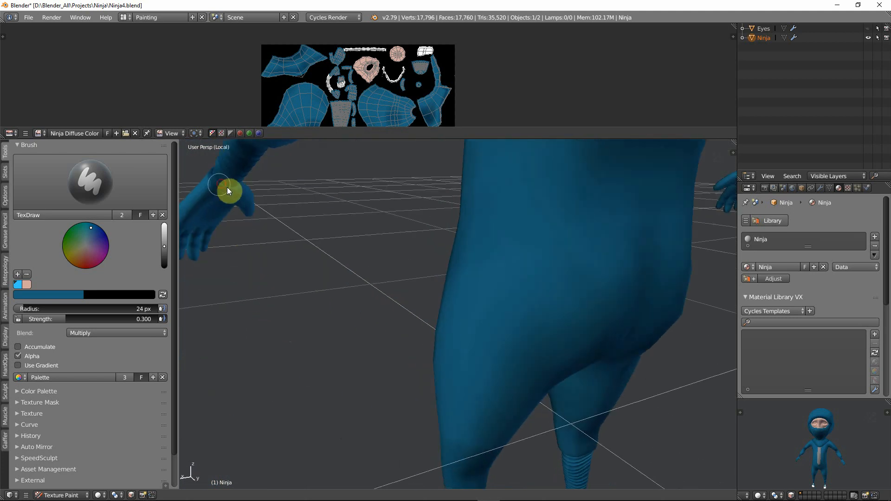
# Blend the painted wrist shading into the hand and ribbed wrapping with the Smear brush
pyautogui.click(148, 200)
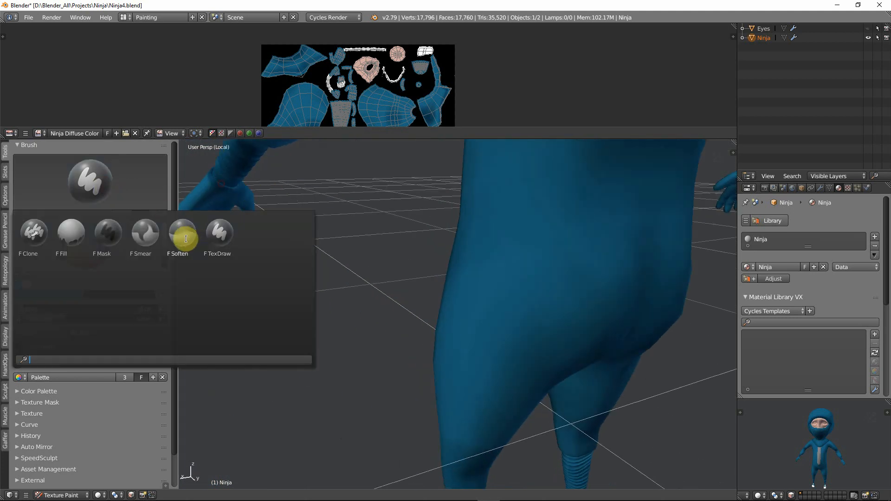
pyautogui.click(143, 242)
pyautogui.moveTo(198, 218); pyautogui.dragTo(440, 256, button='middle')
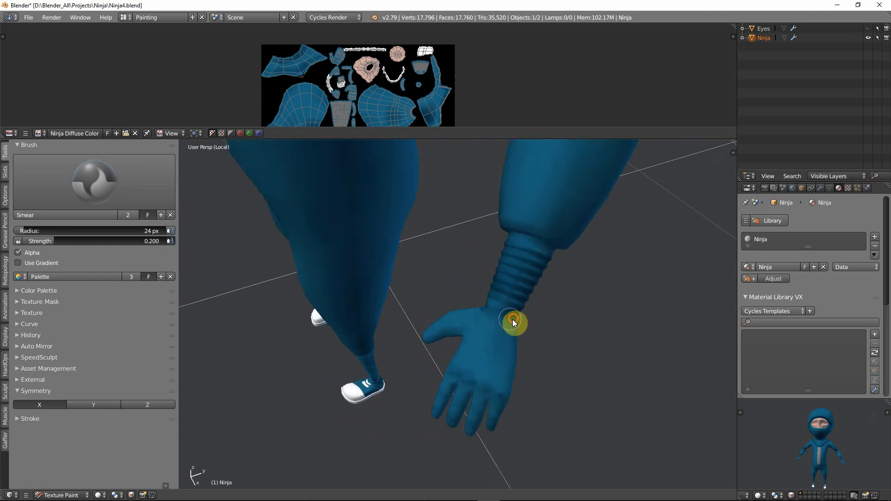
pyautogui.moveTo(487, 312); pyautogui.dragTo(434, 243, button='middle')
pyautogui.scroll(6, 465, 332)
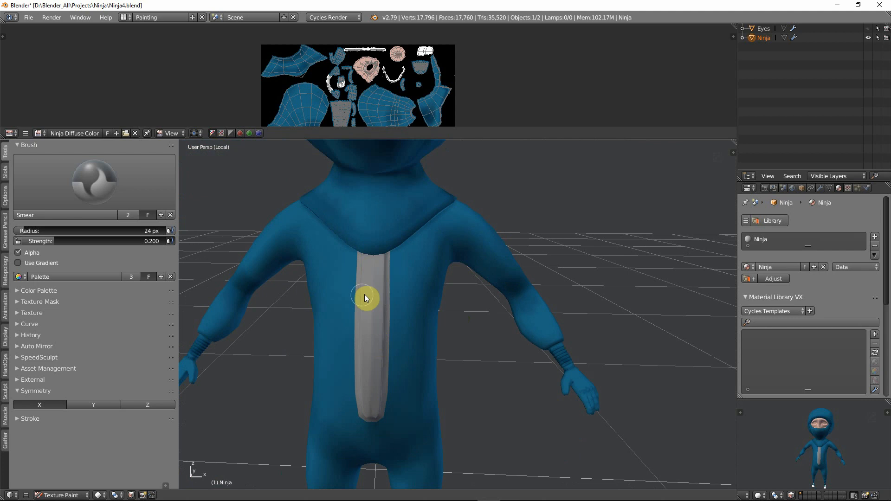
# Switch to the TexDraw brush and darken its colour to black for the grey chest strip
pyautogui.scroll(-1, 366, 296)
pyautogui.scroll(3, 372, 304)
pyautogui.scroll(1, 374, 278)
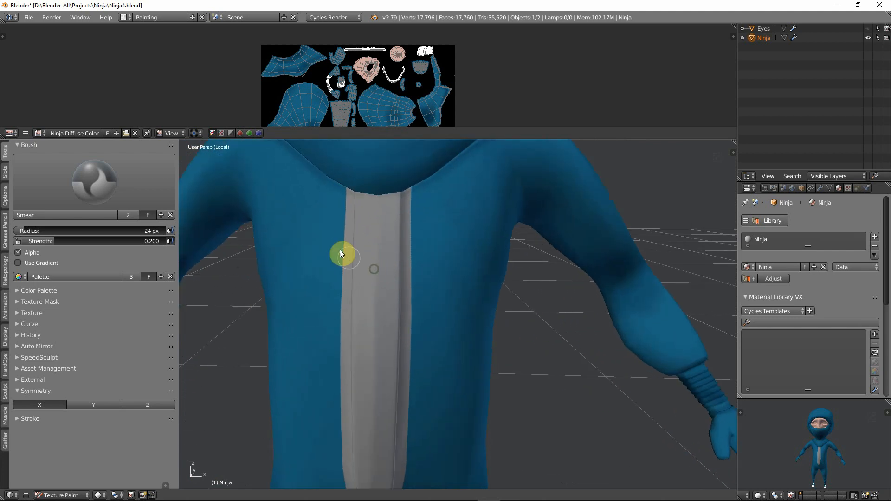
pyautogui.click(137, 185)
pyautogui.click(126, 188)
pyautogui.click(125, 189)
pyautogui.click(226, 233)
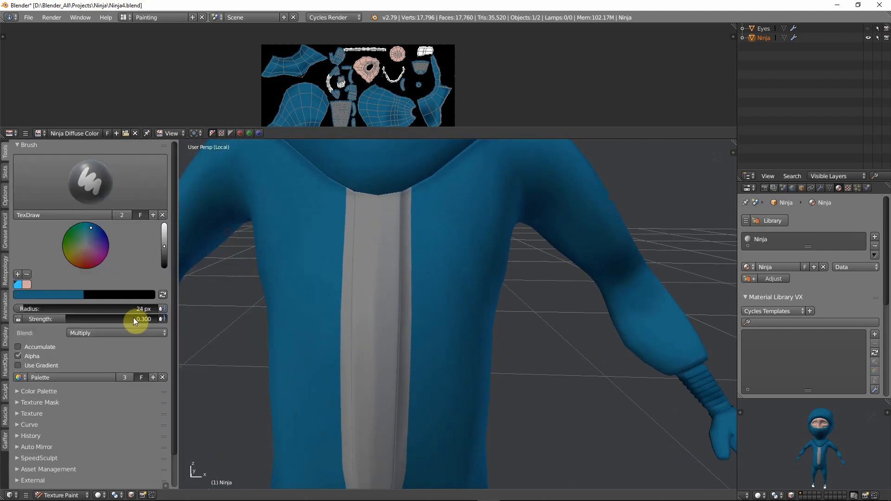
pyautogui.moveTo(163, 243); pyautogui.dragTo(167, 280)
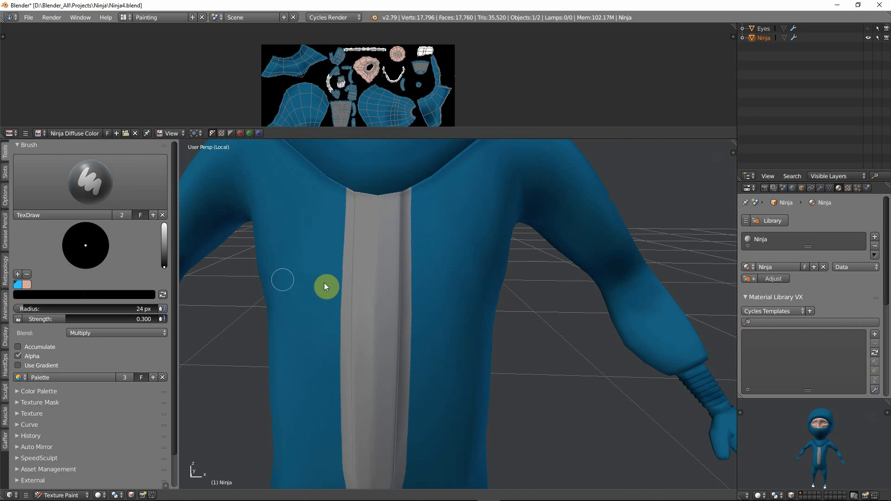
# Try to draw a black symbol down the grey chest strip with a 6 px brush
pyautogui.press('f')
pyautogui.press('1')
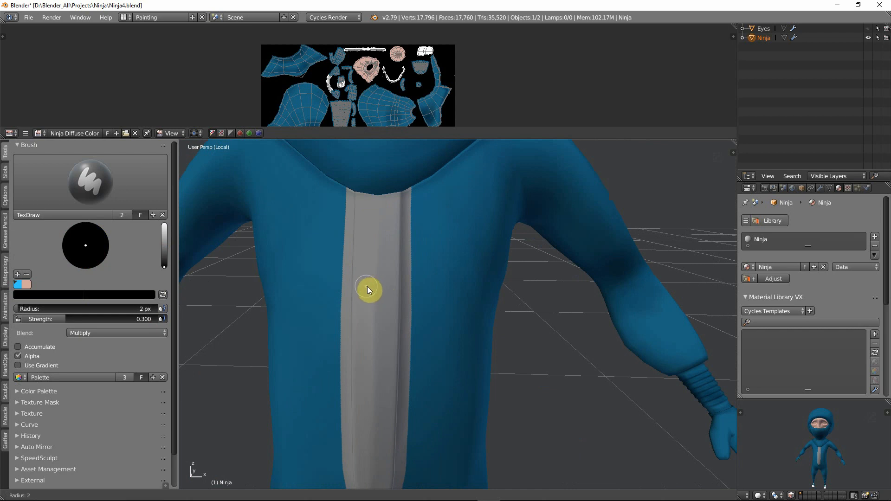
pyautogui.click(369, 285)
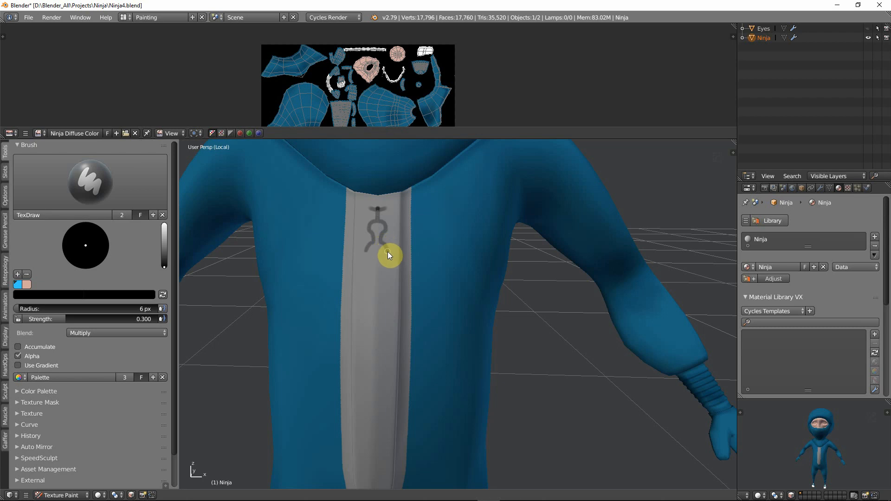
pyautogui.moveTo(381, 269); pyautogui.dragTo(387, 287)
pyautogui.hotkey('ctrl', 'z')
pyautogui.hotkey('ctrl', 'z')
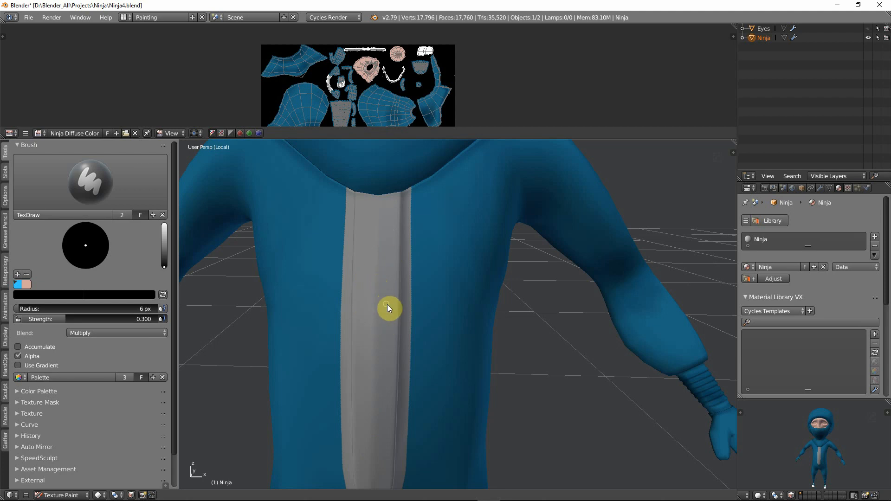
# Pick the skin swatch for the face, darken it to a medium brown, and set the brush radius to 32 px
pyautogui.scroll(-6, 388, 320)
pyautogui.moveTo(398, 388); pyautogui.dragTo(346, 310, button='middle')
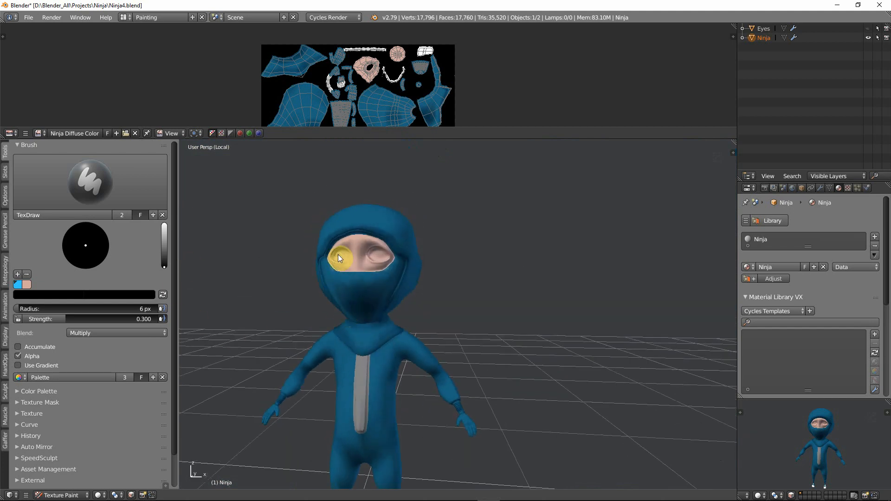
pyautogui.scroll(-2, 343, 269)
pyautogui.scroll(4, 346, 232)
pyautogui.keyDown('shift'); pyautogui.moveTo(347, 230); pyautogui.dragTo(358, 292, button='middle'); pyautogui.keyUp('shift')
pyautogui.scroll(-1, 361, 287)
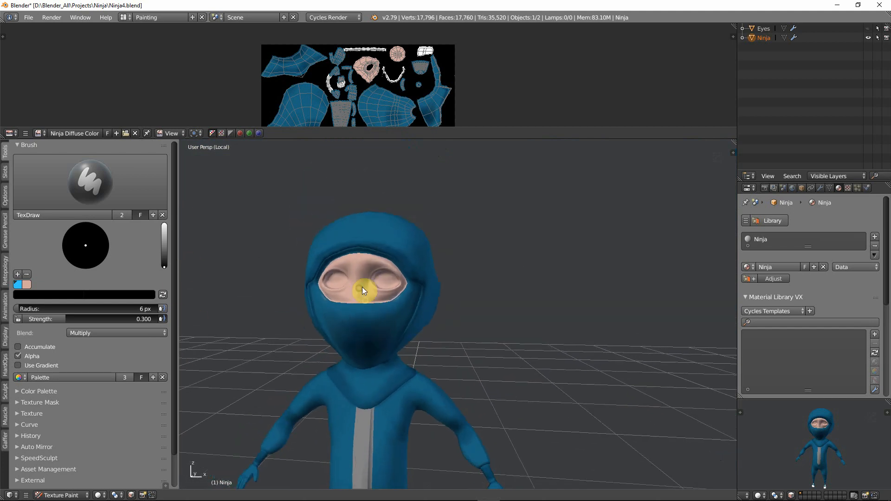
pyautogui.scroll(5, 362, 287)
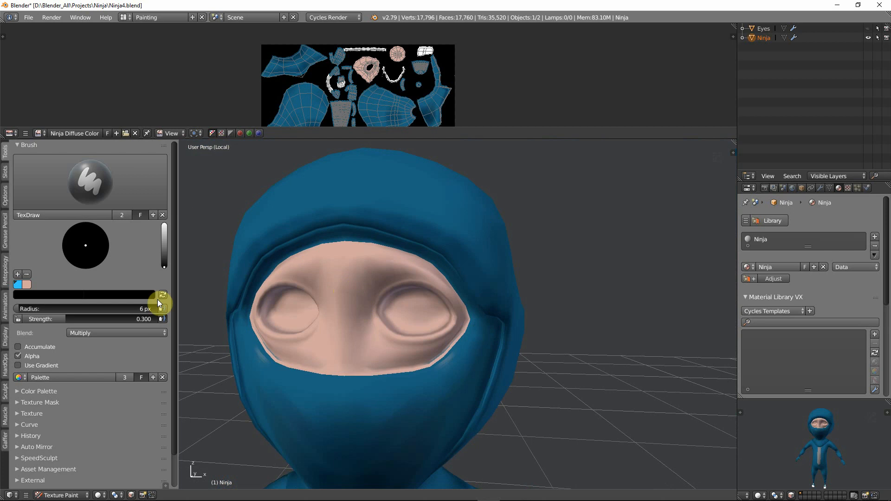
pyautogui.click(27, 283)
pyautogui.moveTo(163, 241); pyautogui.dragTo(164, 246)
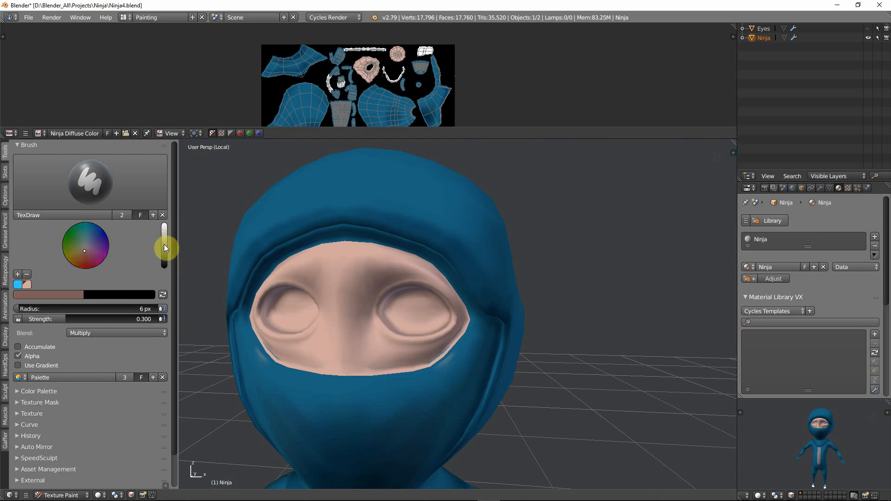
pyautogui.press('f')
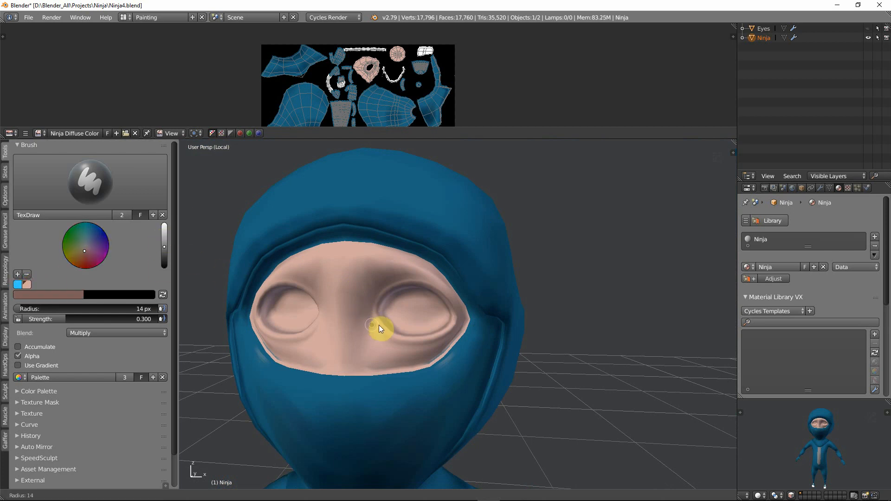
pyautogui.click(385, 331)
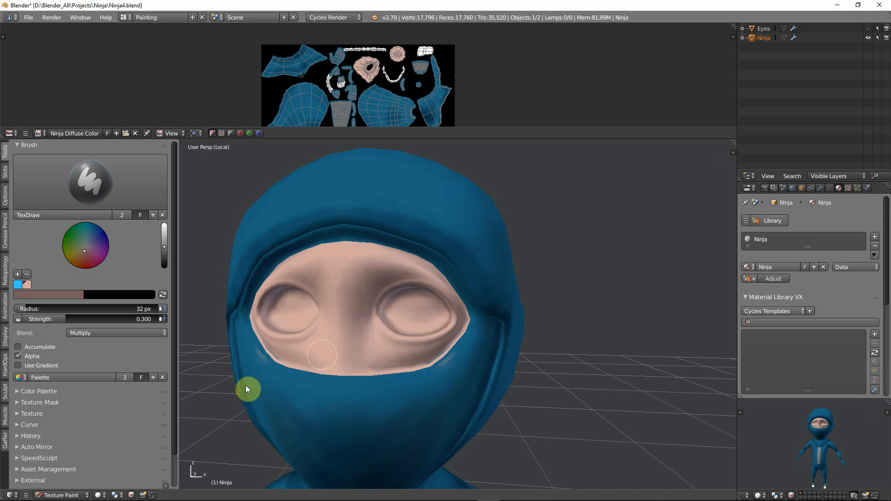
# Try shading the skin between the nose and the eye socket at brush strength 0.2
pyautogui.click(152, 319)
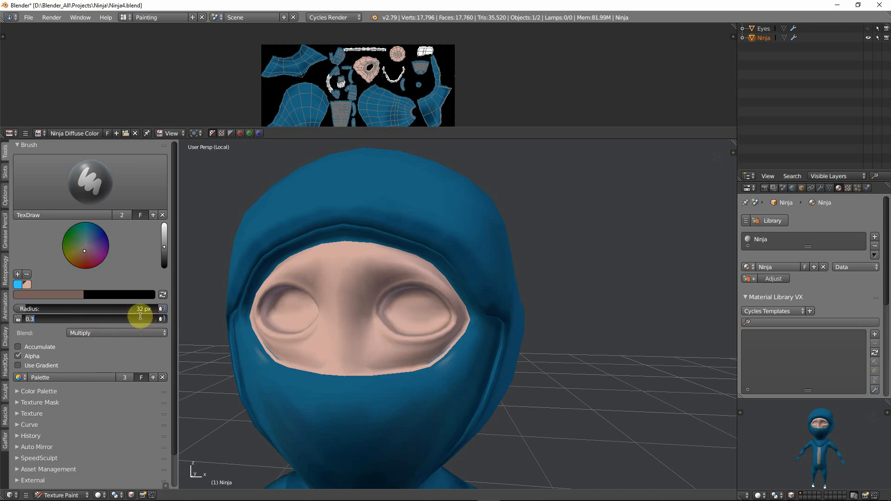
pyautogui.write('0.2')
pyautogui.press('Return')
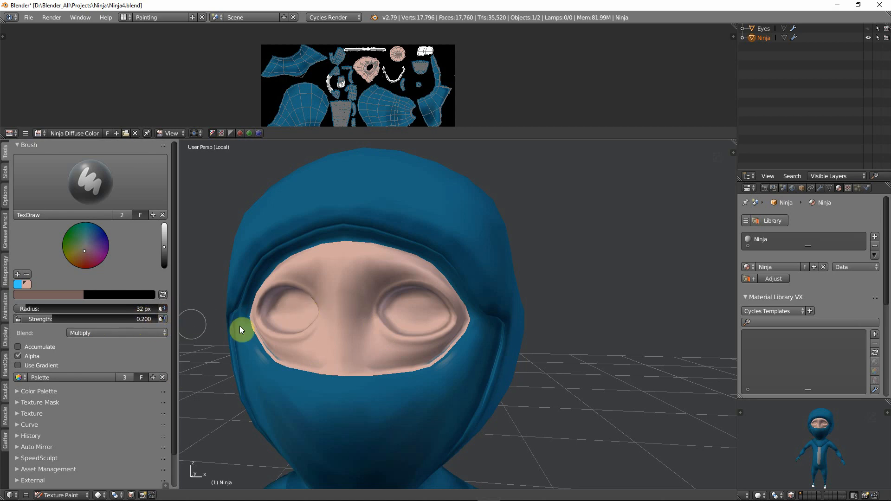
pyautogui.scroll(3, 394, 332)
pyautogui.moveTo(386, 309); pyautogui.dragTo(341, 283, button='middle')
pyautogui.moveTo(339, 284)
pyautogui.mouseDown()
pyautogui.moveTo(355, 241)
pyautogui.moveTo(373, 224)
pyautogui.moveTo(388, 230)
pyautogui.moveTo(357, 245)
pyautogui.mouseUp()
pyautogui.hotkey('ctrl', 'z')
pyautogui.hotkey('ctrl', 'z')
pyautogui.hotkey('ctrl', 'z')
pyautogui.hotkey('ctrl', 'z')
pyautogui.hotkey('ctrl', 'z')
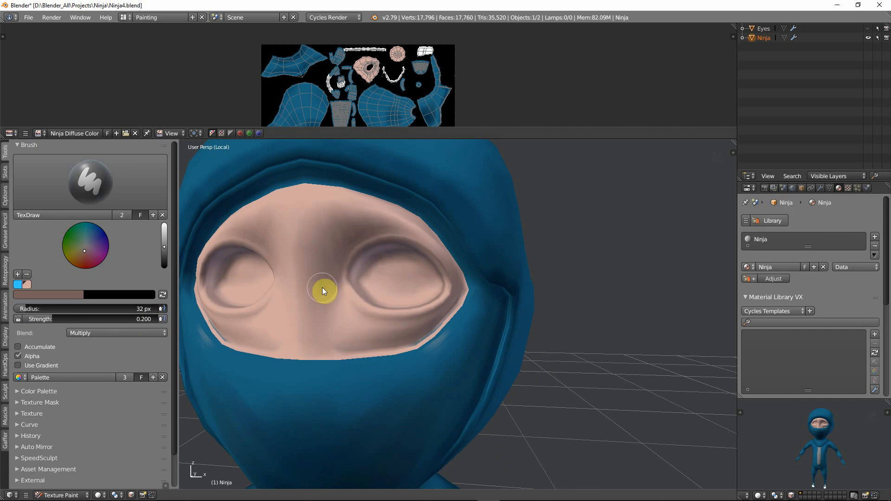
# Set the TexDraw brush strength to 0.05 for shading the face
pyautogui.click(138, 321)
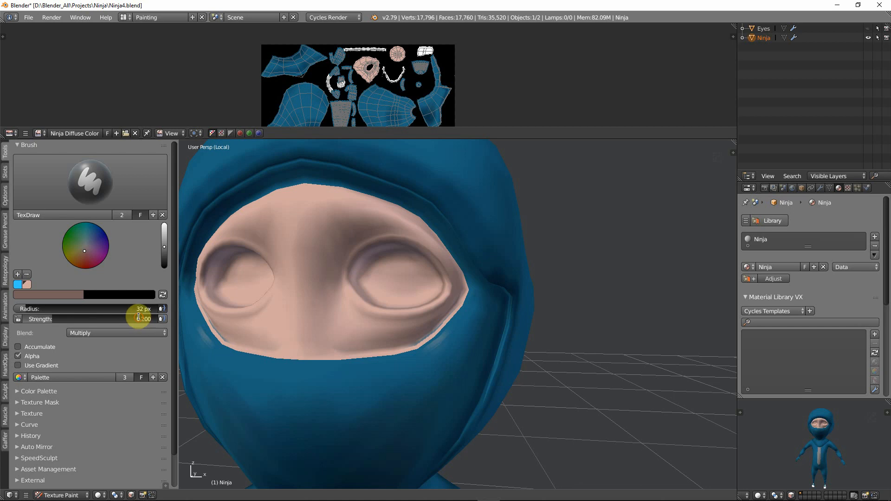
pyautogui.write('.05')
pyautogui.press('Return')
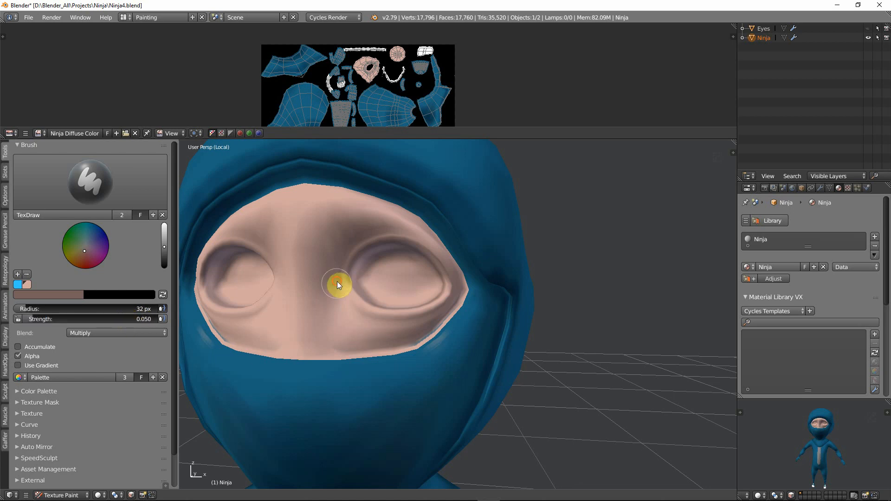
# Shade the skin above the eye socket on the face's open side and the cheek below it with soft brown strokes
pyautogui.moveTo(344, 296)
pyautogui.mouseDown()
pyautogui.moveTo(408, 327)
pyautogui.moveTo(379, 321)
pyautogui.moveTo(411, 321)
pyautogui.moveTo(447, 305)
pyautogui.moveTo(430, 248)
pyautogui.mouseUp()
pyautogui.moveTo(352, 240); pyautogui.dragTo(396, 230)
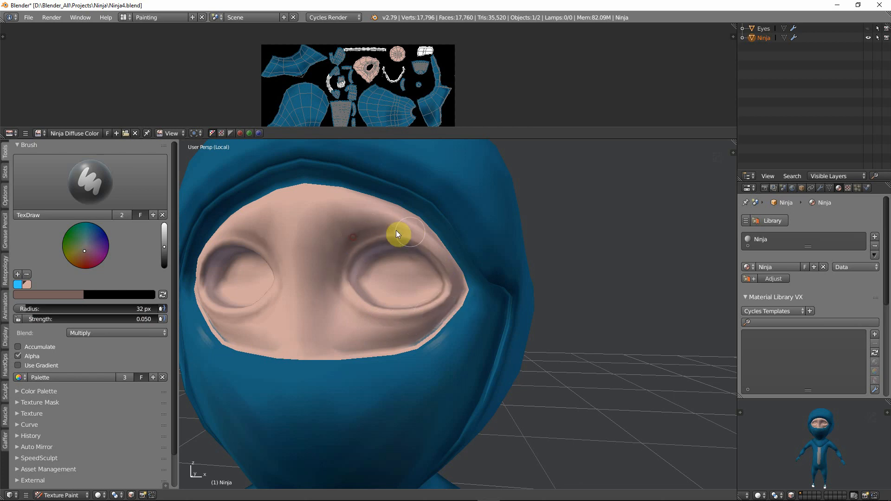
pyautogui.moveTo(444, 251)
pyautogui.mouseDown()
pyautogui.moveTo(429, 244)
pyautogui.moveTo(438, 256)
pyautogui.mouseUp()
pyautogui.moveTo(376, 238); pyautogui.dragTo(362, 250)
pyautogui.moveTo(380, 325)
pyautogui.mouseDown()
pyautogui.moveTo(335, 291)
pyautogui.moveTo(395, 333)
pyautogui.moveTo(392, 322)
pyautogui.moveTo(441, 307)
pyautogui.moveTo(335, 355)
pyautogui.moveTo(349, 348)
pyautogui.mouseUp()
pyautogui.moveTo(420, 336)
pyautogui.mouseDown()
pyautogui.moveTo(431, 335)
pyautogui.moveTo(420, 337)
pyautogui.mouseUp()
pyautogui.moveTo(420, 337); pyautogui.dragTo(390, 356, button='middle')
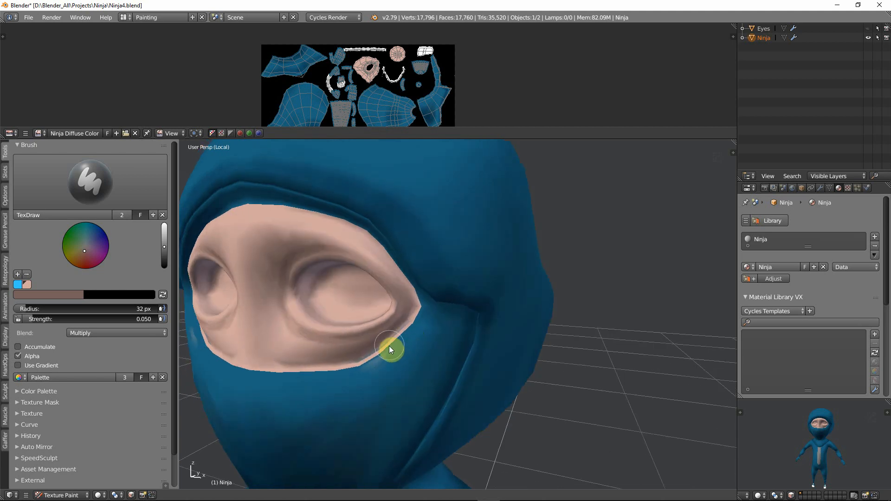
# Set the brush radius to 22 px and shade the skin along the mask's edge beneath the eyes
pyautogui.scroll(2, 394, 323)
pyautogui.press('f')
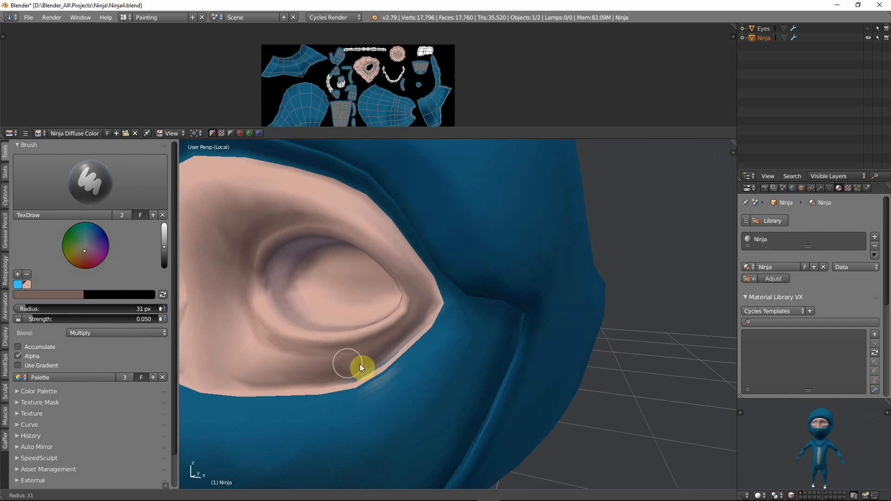
pyautogui.click(358, 364)
pyautogui.moveTo(358, 364)
pyautogui.mouseDown(button='middle')
pyautogui.moveTo(372, 371)
pyautogui.moveTo(357, 408)
pyautogui.mouseUp(button='middle')
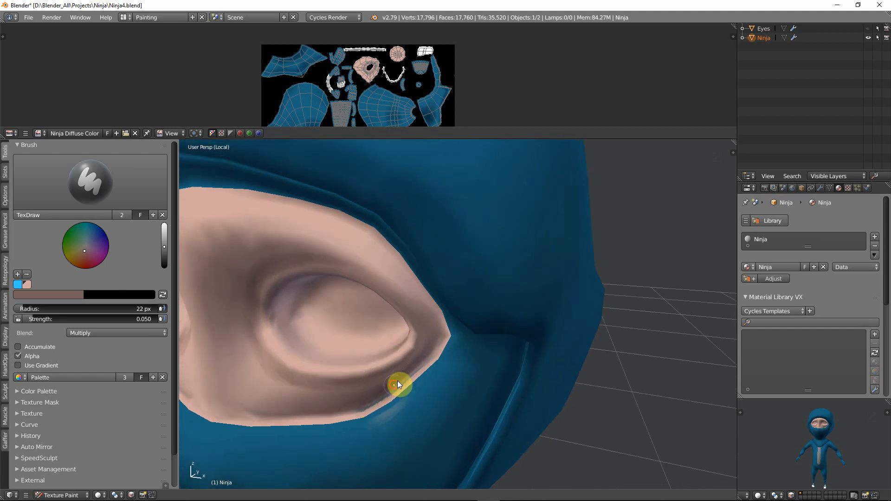
pyautogui.scroll(-2, 412, 341)
pyautogui.moveTo(413, 341); pyautogui.dragTo(504, 308, button='middle')
pyautogui.moveTo(451, 319); pyautogui.dragTo(476, 320, button='middle')
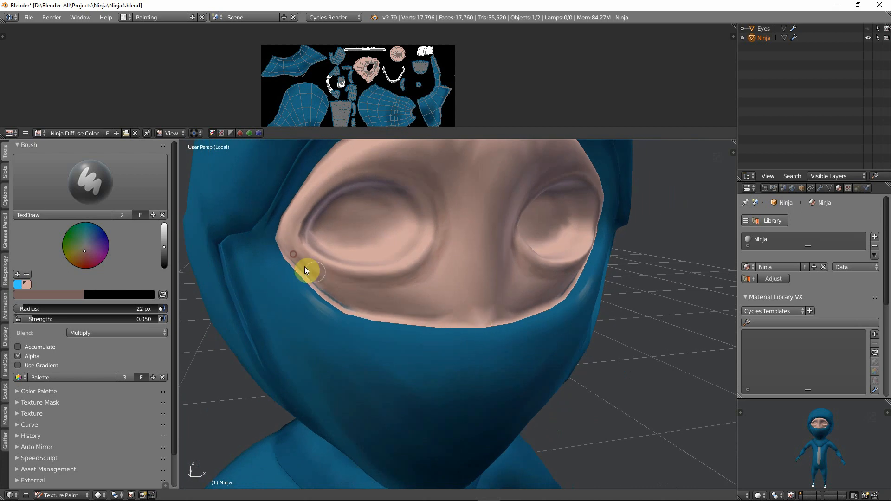
pyautogui.moveTo(340, 299)
pyautogui.mouseDown()
pyautogui.moveTo(396, 314)
pyautogui.moveTo(475, 315)
pyautogui.mouseUp()
# Shade around the rims of the eye sockets, from the nose side over the upper lid and along the lower rim
pyautogui.moveTo(459, 292); pyautogui.dragTo(427, 270, button='middle')
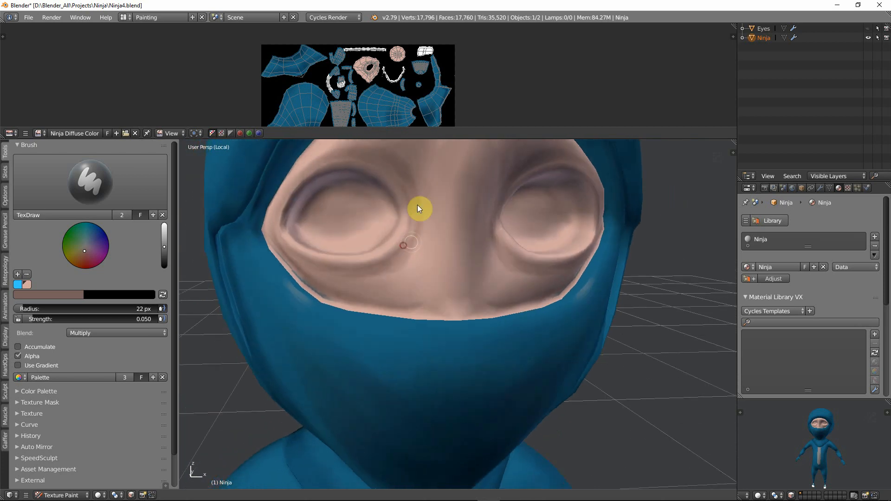
pyautogui.moveTo(416, 208)
pyautogui.mouseDown()
pyautogui.moveTo(411, 228)
pyautogui.moveTo(395, 171)
pyautogui.moveTo(311, 183)
pyautogui.mouseUp()
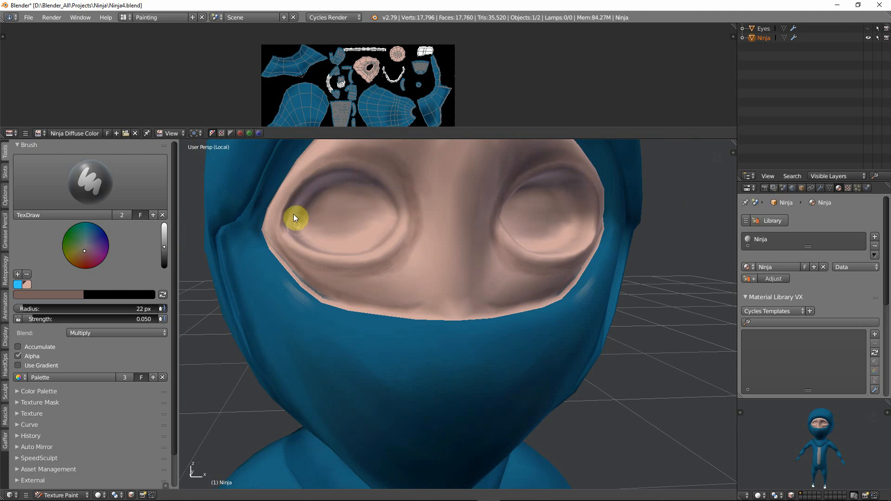
pyautogui.moveTo(546, 187)
pyautogui.mouseDown(button='middle')
pyautogui.moveTo(469, 199)
pyautogui.moveTo(434, 186)
pyautogui.mouseUp(button='middle')
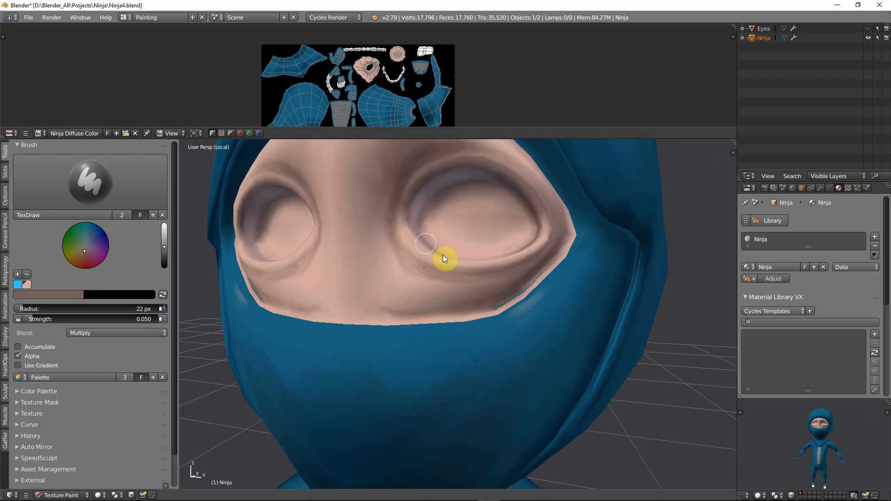
pyautogui.moveTo(445, 263); pyautogui.dragTo(425, 252)
# Set the brush radius to 69 px and shade the side of the nose from the bridge down to the mask
pyautogui.press('f')
pyautogui.click(382, 222)
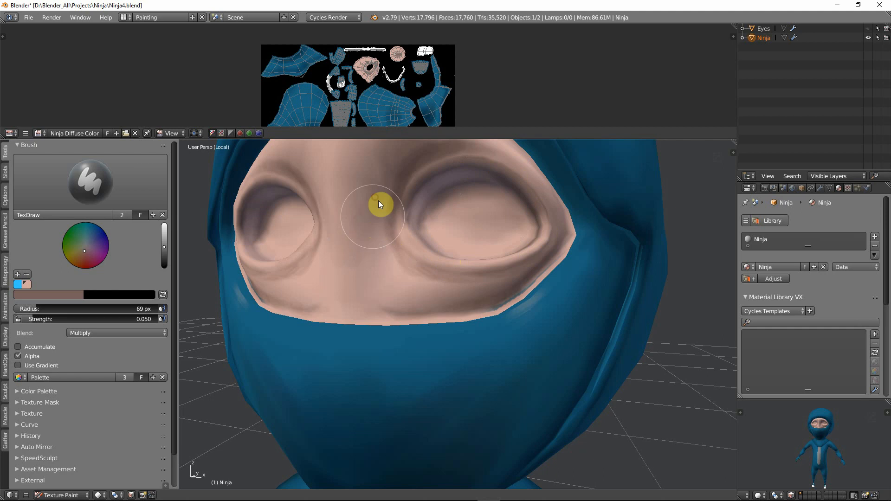
pyautogui.moveTo(379, 204)
pyautogui.mouseDown()
pyautogui.moveTo(353, 306)
pyautogui.moveTo(383, 224)
pyautogui.moveTo(364, 277)
pyautogui.mouseUp()
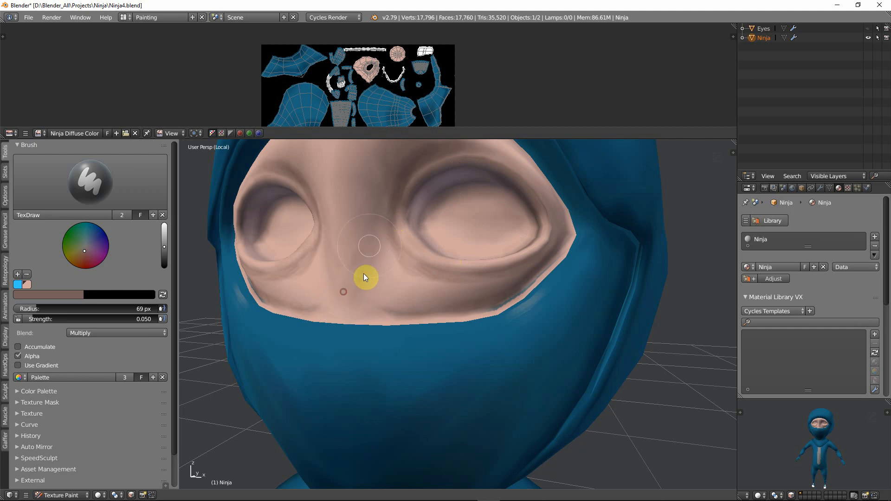
pyautogui.moveTo(374, 251); pyautogui.dragTo(422, 293, button='middle')
pyautogui.moveTo(391, 281)
pyautogui.mouseDown()
pyautogui.moveTo(403, 282)
pyautogui.moveTo(411, 254)
pyautogui.moveTo(432, 306)
pyautogui.moveTo(393, 347)
pyautogui.moveTo(435, 343)
pyautogui.moveTo(429, 316)
pyautogui.mouseUp()
pyautogui.moveTo(438, 224); pyautogui.dragTo(433, 216, button='middle')
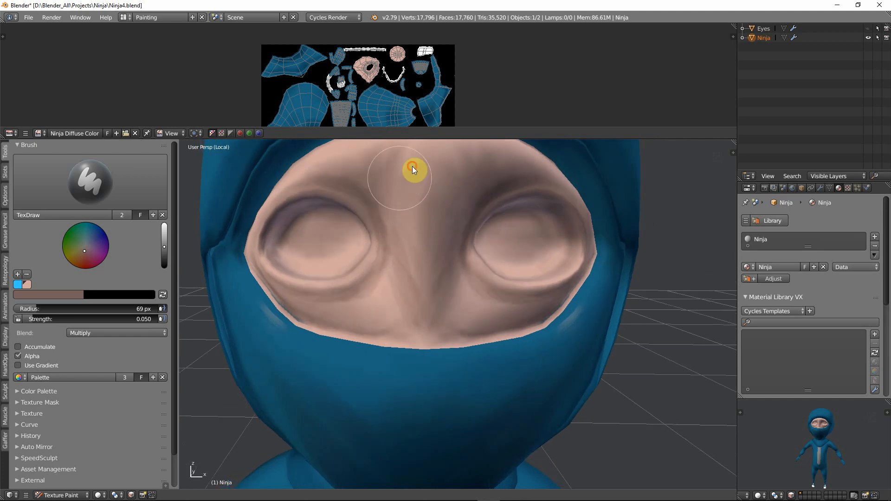
# Darken the brow area beside the nose bridge and the skin around the eye socket with broad strokes
pyautogui.moveTo(412, 166); pyautogui.dragTo(388, 193)
pyautogui.moveTo(402, 157); pyautogui.dragTo(373, 204)
pyautogui.moveTo(391, 157)
pyautogui.mouseDown()
pyautogui.moveTo(372, 201)
pyautogui.moveTo(384, 213)
pyautogui.moveTo(377, 177)
pyautogui.moveTo(274, 256)
pyautogui.moveTo(272, 271)
pyautogui.moveTo(281, 262)
pyautogui.mouseUp()
pyautogui.scroll(-2, 429, 255)
pyautogui.moveTo(459, 274); pyautogui.dragTo(439, 268, button='middle')
pyautogui.moveTo(489, 250)
pyautogui.mouseDown(button='middle')
pyautogui.moveTo(499, 247)
pyautogui.moveTo(489, 247)
pyautogui.mouseUp(button='middle')
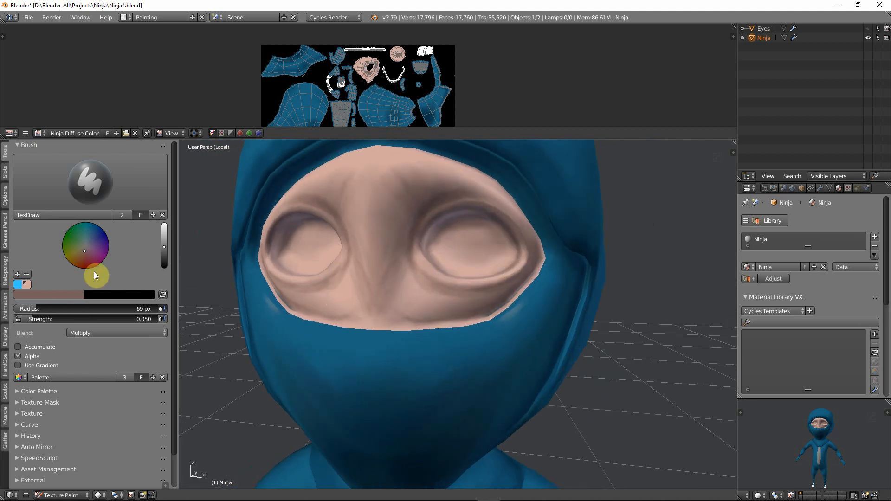
# Brighten the brush colour to a pale skin tone, with a radius of 16 px and a strength of 1
pyautogui.moveTo(163, 249); pyautogui.dragTo(161, 215)
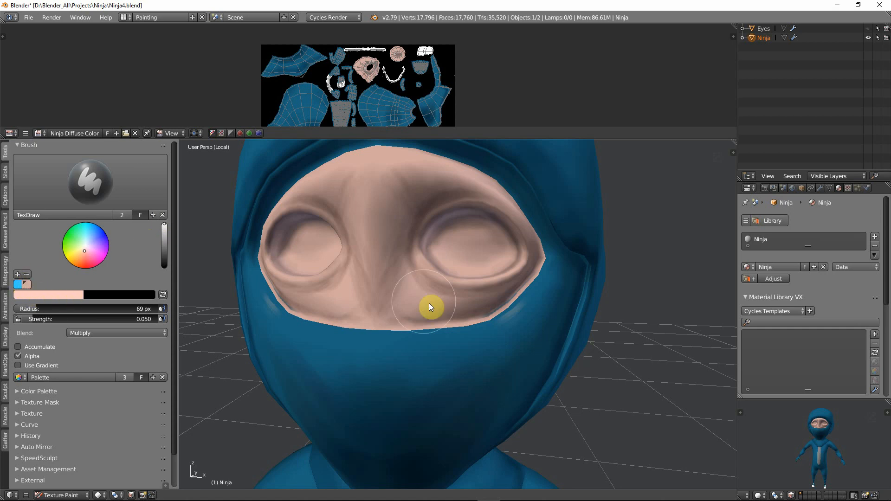
pyautogui.press('f')
pyautogui.click(438, 316)
pyautogui.moveTo(90, 319); pyautogui.dragTo(297, 321)
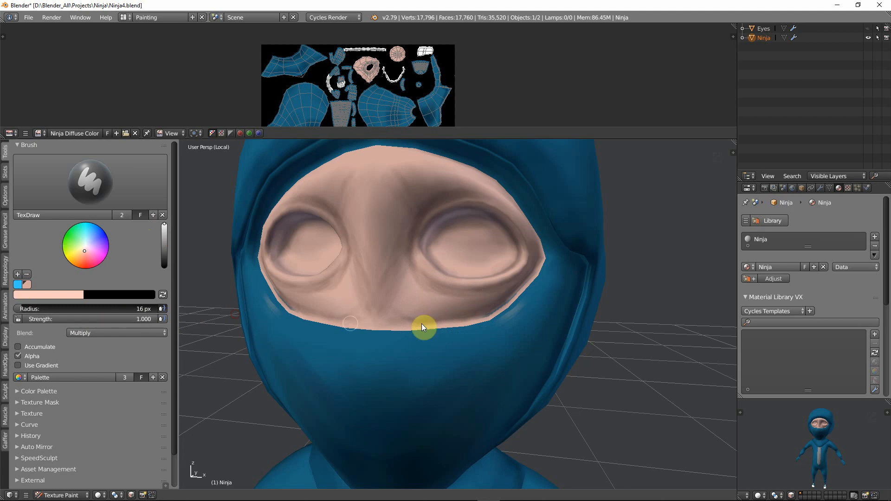
# Undo the multiply stroke, set the brush blending to Mix, and paint skin colour over the blue fringe along the face's lower edge
pyautogui.moveTo(564, 309); pyautogui.dragTo(534, 308, button='middle')
pyautogui.scroll(4, 521, 302)
pyautogui.keyDown('shift'); pyautogui.moveTo(422, 280); pyautogui.dragTo(513, 279, button='middle'); pyautogui.keyUp('shift')
pyautogui.scroll(2, 513, 279)
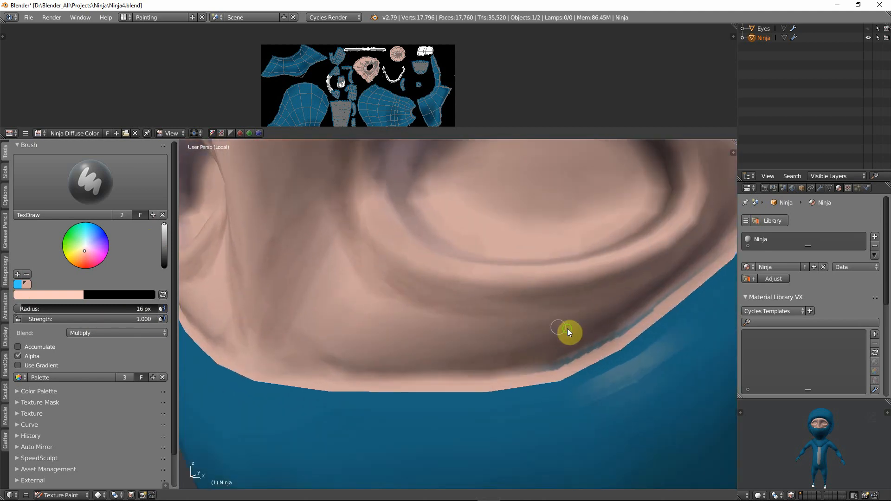
pyautogui.keyDown('shift'); pyautogui.moveTo(566, 328); pyautogui.dragTo(444, 341, button='middle'); pyautogui.keyUp('shift')
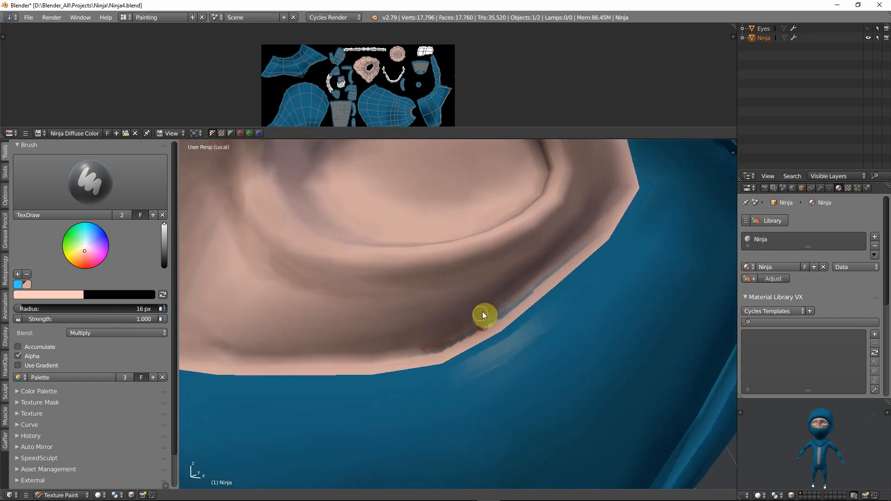
pyautogui.hotkey('ctrl', 'z')
pyautogui.click(141, 332)
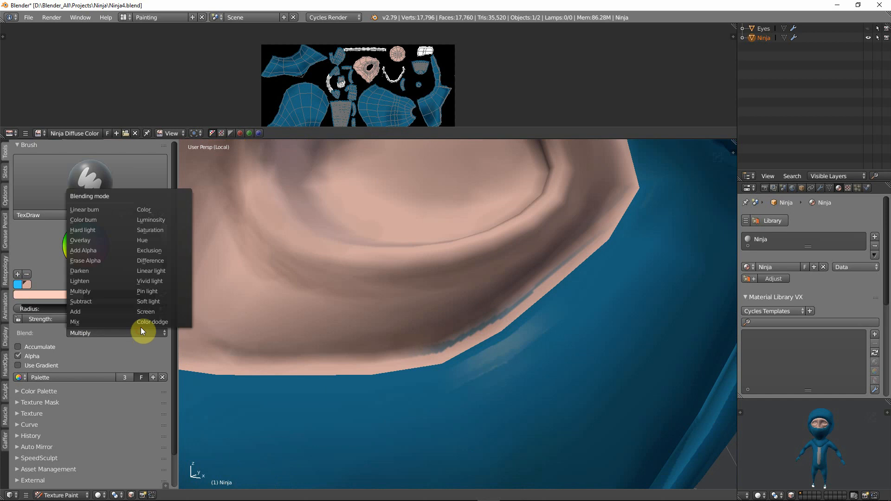
pyautogui.click(83, 322)
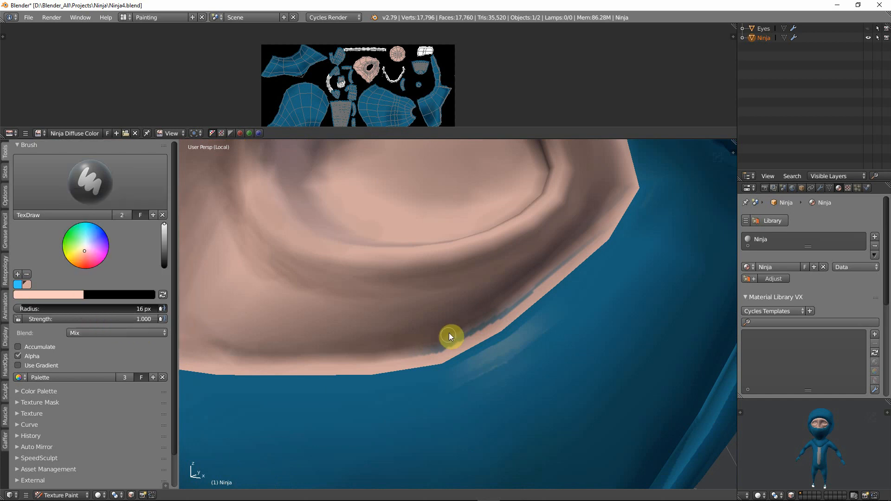
pyautogui.moveTo(454, 338)
pyautogui.mouseDown()
pyautogui.moveTo(395, 359)
pyautogui.moveTo(472, 329)
pyautogui.moveTo(558, 271)
pyautogui.mouseUp()
pyautogui.moveTo(579, 252)
pyautogui.mouseDown()
pyautogui.moveTo(603, 222)
pyautogui.moveTo(565, 244)
pyautogui.moveTo(605, 219)
pyautogui.mouseUp()
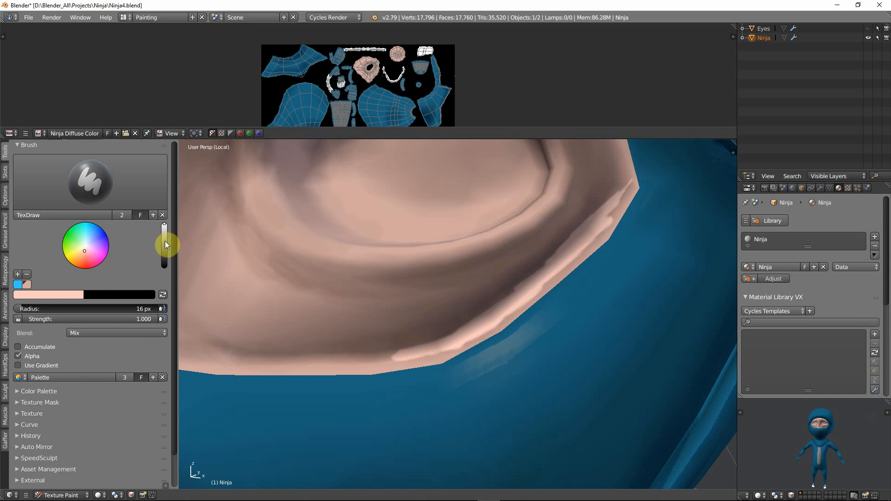
# Darken the brush colour to brown, set strength 0.05 and radius 37 px, and shade over the repainted skin edge
pyautogui.moveTo(165, 244); pyautogui.dragTo(164, 249)
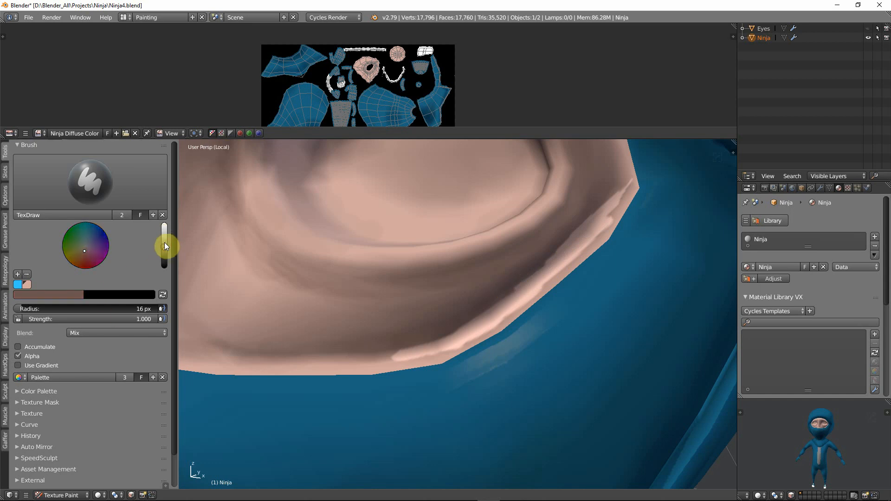
pyautogui.click(129, 319)
pyautogui.write('.0')
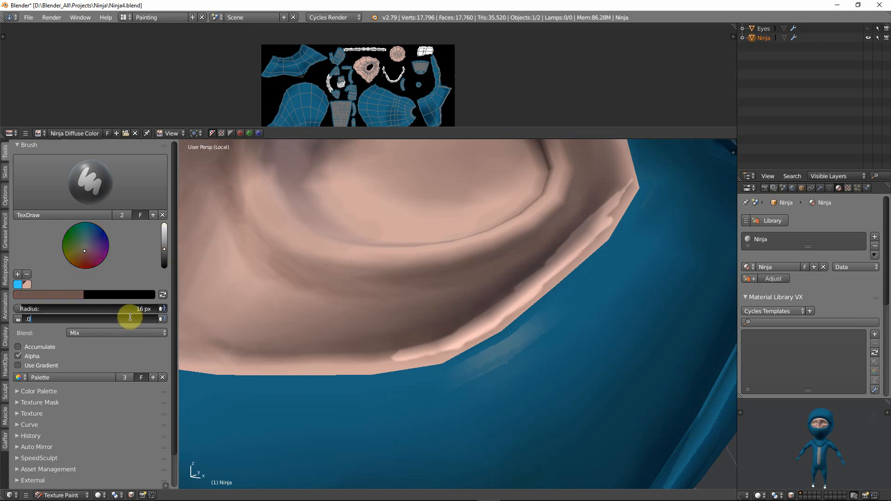
pyautogui.write('50')
pyautogui.press('Return')
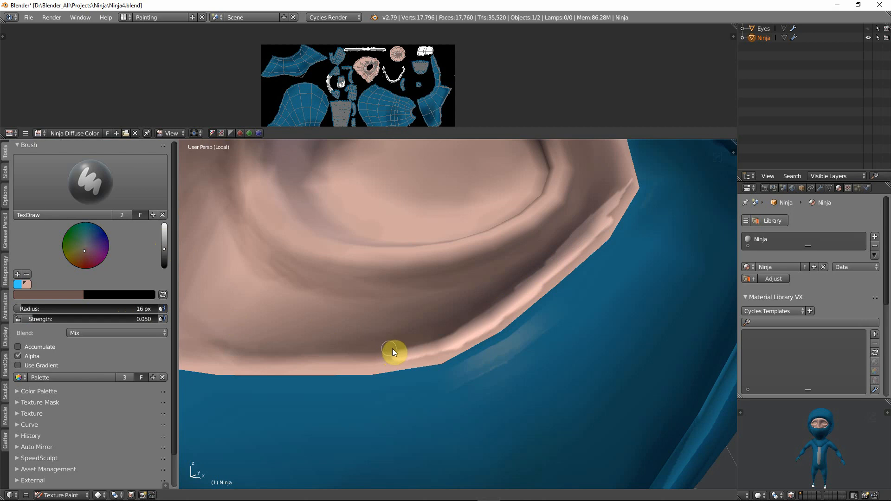
pyautogui.press('f')
pyautogui.moveTo(455, 333)
pyautogui.mouseDown()
pyautogui.moveTo(489, 319)
pyautogui.moveTo(452, 336)
pyautogui.mouseUp()
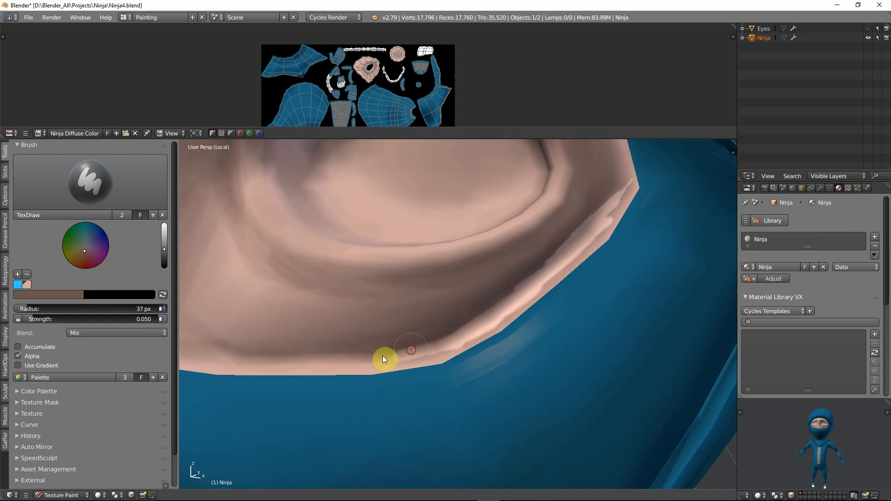
pyautogui.moveTo(383, 355)
pyautogui.mouseDown()
pyautogui.moveTo(436, 346)
pyautogui.moveTo(575, 254)
pyautogui.mouseUp()
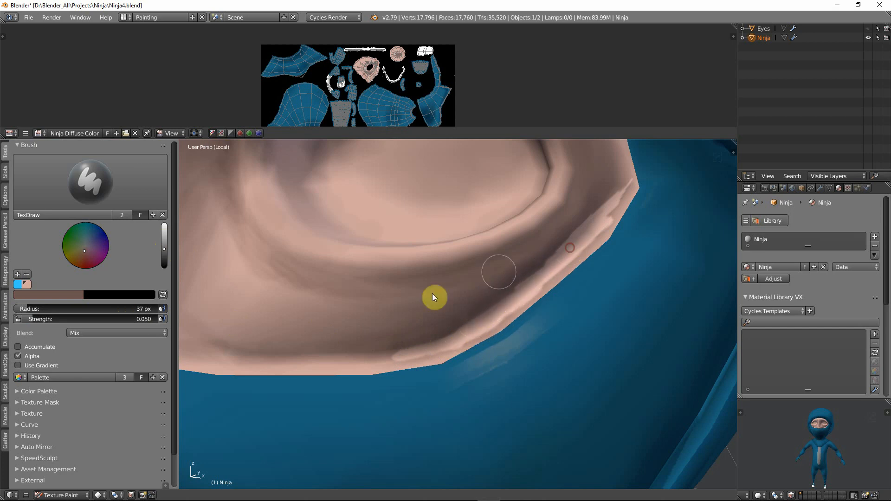
# Set the brush strength to 0.1 and darken the skin along the face's lower edge up towards the outer eye corner
pyautogui.click(37, 319)
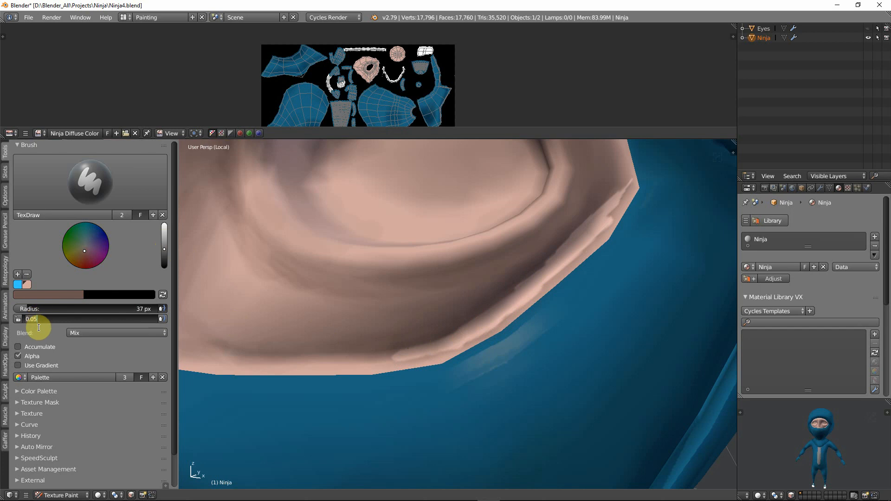
pyautogui.write('.1')
pyautogui.press('Return')
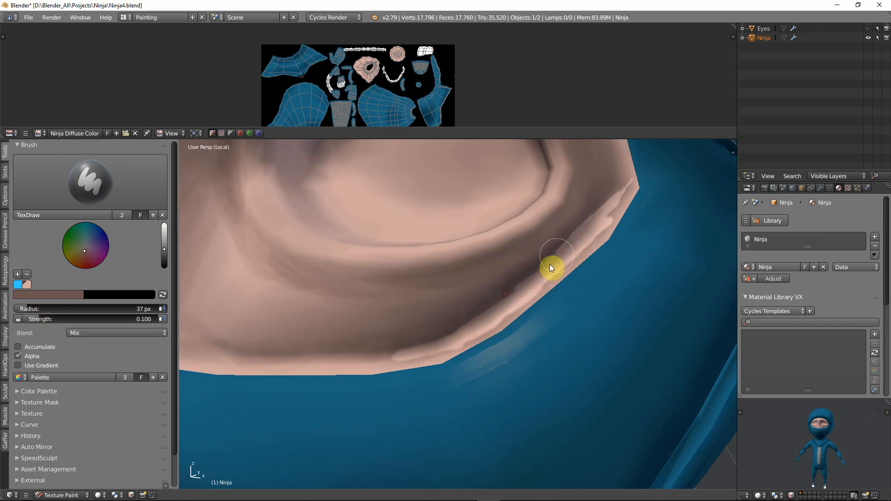
pyautogui.moveTo(549, 264)
pyautogui.mouseDown()
pyautogui.moveTo(618, 190)
pyautogui.moveTo(570, 256)
pyautogui.moveTo(499, 313)
pyautogui.moveTo(556, 251)
pyautogui.mouseUp()
pyautogui.moveTo(602, 212)
pyautogui.mouseDown()
pyautogui.moveTo(471, 321)
pyautogui.moveTo(403, 351)
pyautogui.moveTo(328, 354)
pyautogui.moveTo(370, 364)
pyautogui.moveTo(461, 340)
pyautogui.moveTo(541, 287)
pyautogui.moveTo(603, 200)
pyautogui.moveTo(592, 219)
pyautogui.moveTo(610, 207)
pyautogui.mouseUp()
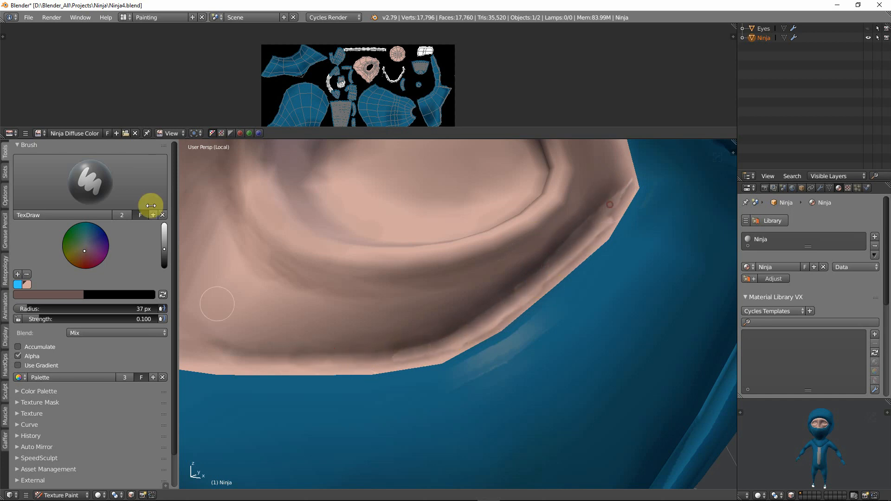
# Blend the pale edge strip into the shadow along the mask using the Smear brush at a 27 px radius
pyautogui.click(160, 185)
pyautogui.click(149, 249)
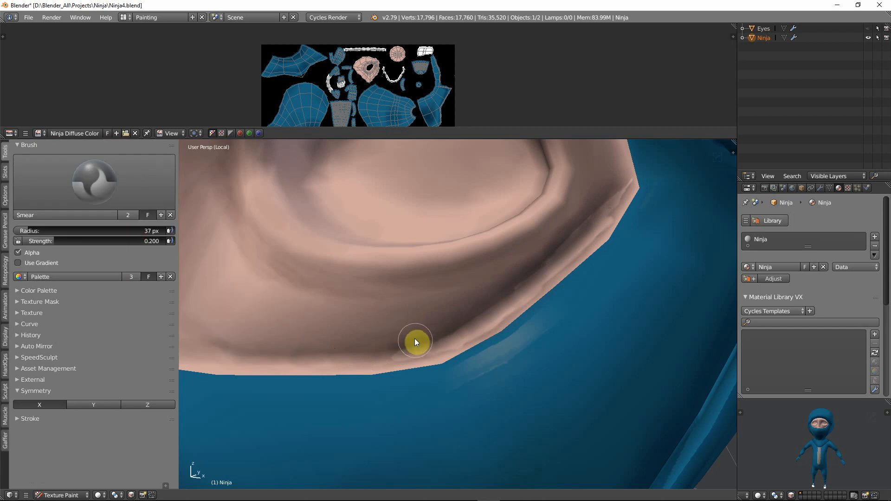
pyautogui.press('f')
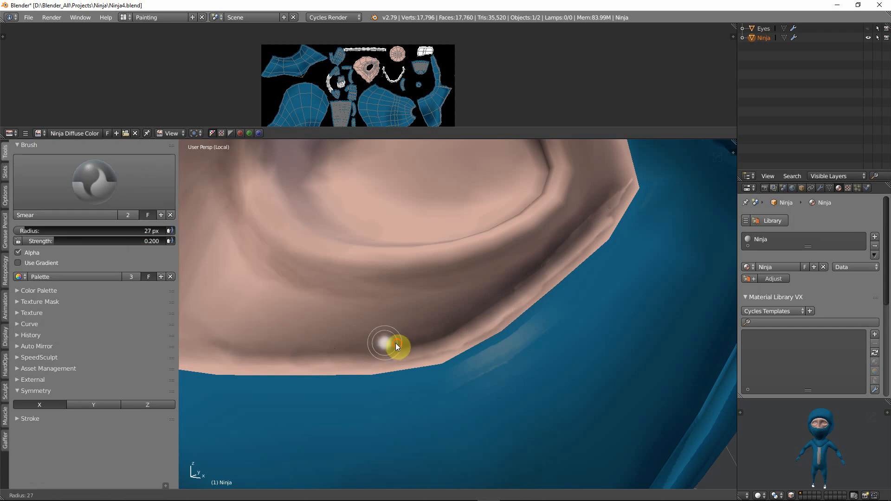
pyautogui.click(406, 349)
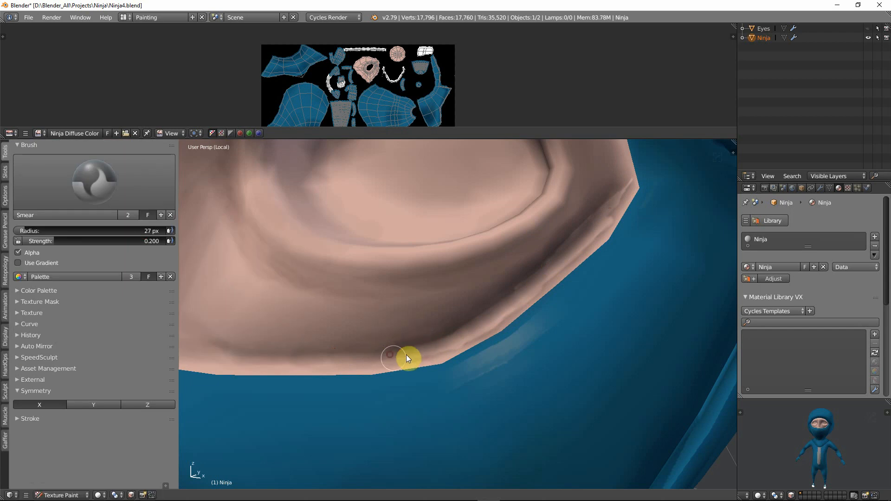
pyautogui.moveTo(406, 355); pyautogui.dragTo(447, 343)
pyautogui.moveTo(516, 295); pyautogui.dragTo(578, 227)
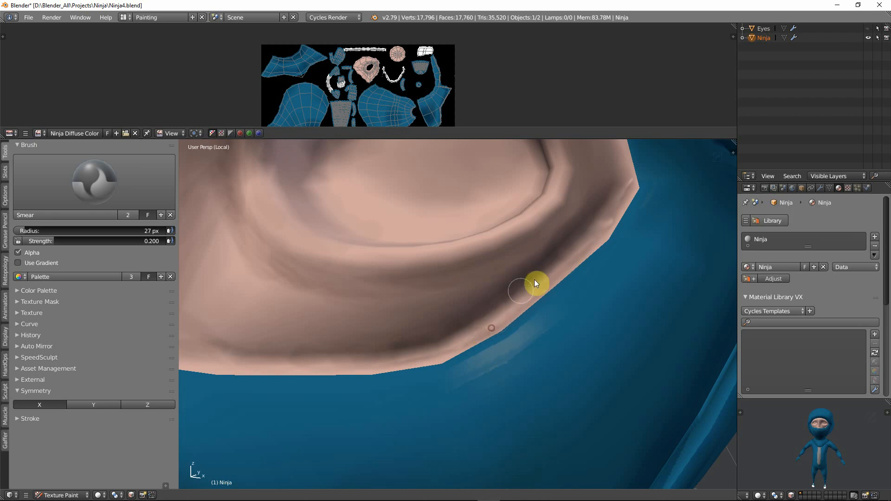
pyautogui.moveTo(534, 280); pyautogui.dragTo(601, 221)
# Return to the TexDraw brush, set its radius to 36 px, and deepen the shadow along the face's lower edge
pyautogui.click(95, 180)
pyautogui.click(218, 223)
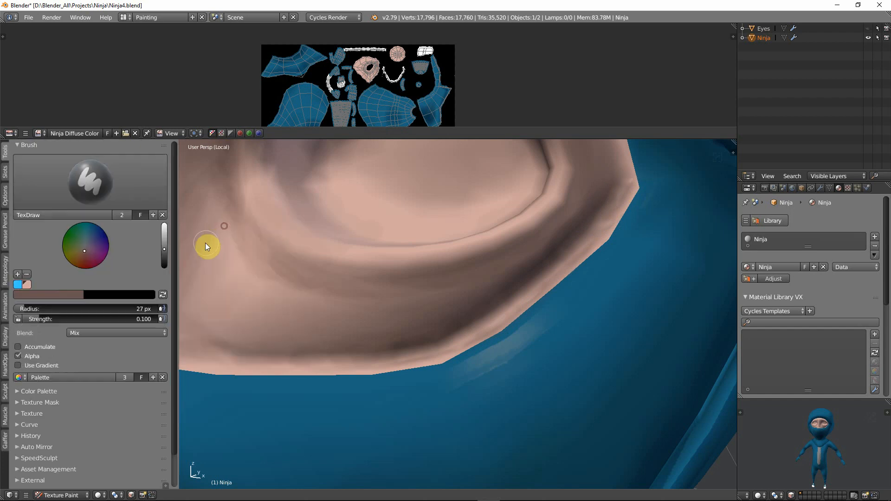
pyautogui.press('f')
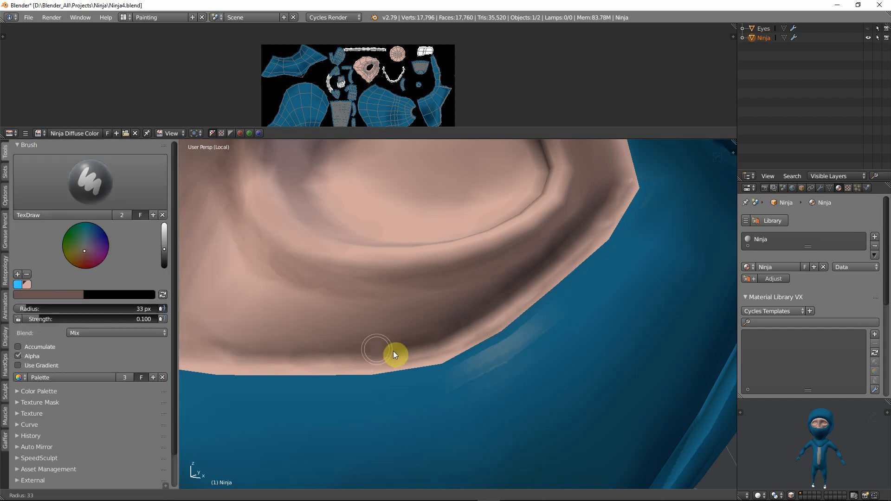
pyautogui.click(388, 356)
pyautogui.moveTo(398, 352)
pyautogui.mouseDown()
pyautogui.moveTo(534, 286)
pyautogui.moveTo(597, 237)
pyautogui.moveTo(624, 179)
pyautogui.moveTo(551, 263)
pyautogui.moveTo(439, 327)
pyautogui.moveTo(436, 318)
pyautogui.mouseUp()
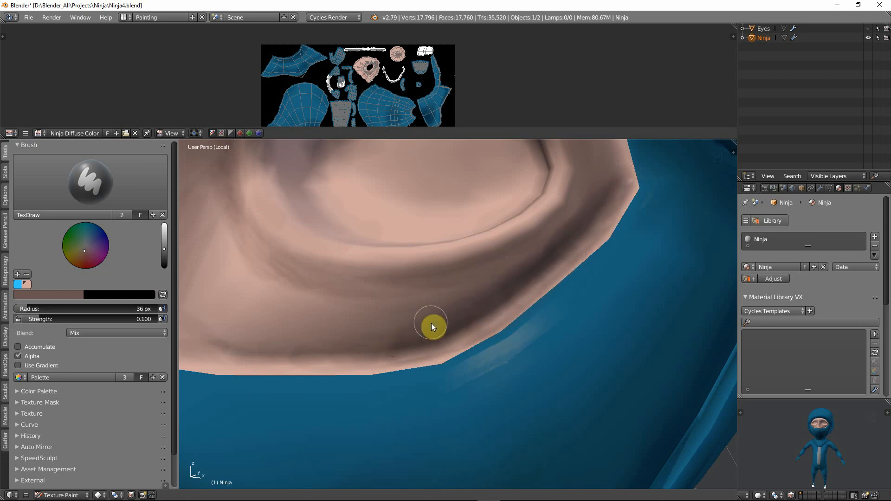
pyautogui.keyDown('ctrl'); pyautogui.moveTo(431, 323); pyautogui.dragTo(437, 402, button='middle'); pyautogui.keyUp('ctrl')
pyautogui.moveTo(449, 352); pyautogui.dragTo(444, 288, button='middle')
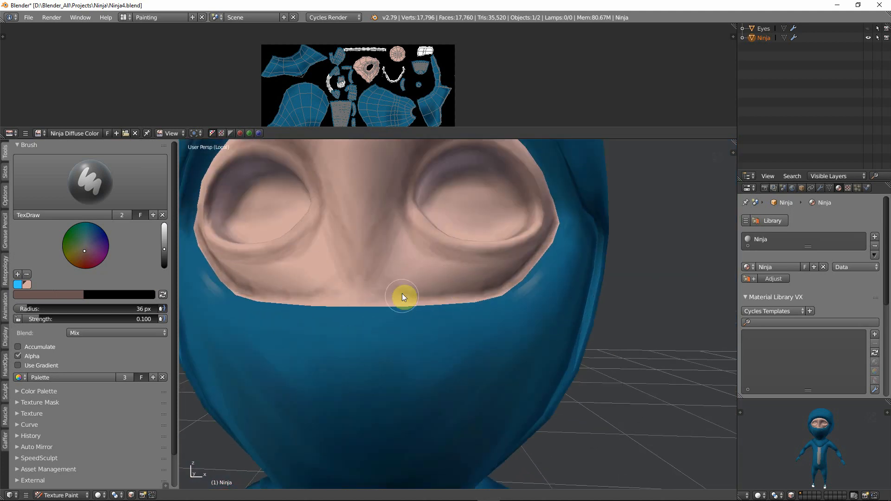
# Lighten the brush colour to a medium brown and shade the lower cheek edge up towards the outer eye corner
pyautogui.click(164, 242)
pyautogui.moveTo(184, 255); pyautogui.dragTo(424, 270, button='middle')
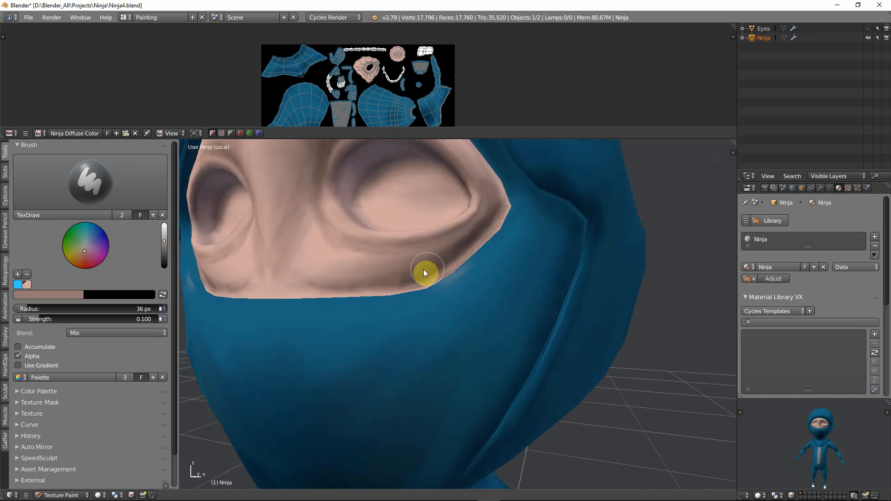
pyautogui.moveTo(438, 260); pyautogui.dragTo(472, 235)
pyautogui.moveTo(410, 274)
pyautogui.mouseDown()
pyautogui.moveTo(473, 234)
pyautogui.moveTo(415, 268)
pyautogui.moveTo(472, 240)
pyautogui.moveTo(493, 205)
pyautogui.moveTo(448, 255)
pyautogui.moveTo(477, 232)
pyautogui.moveTo(447, 256)
pyautogui.moveTo(482, 227)
pyautogui.moveTo(435, 258)
pyautogui.mouseUp()
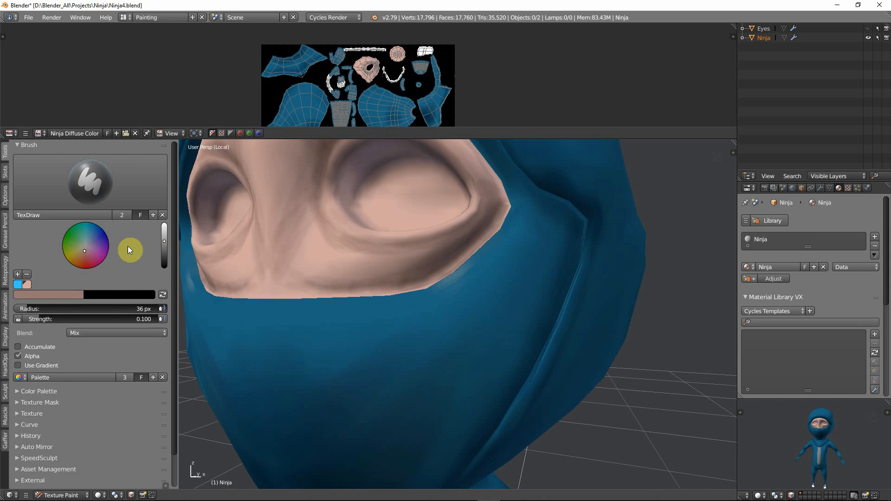
# Lighten the brush colour to a pinkish skin tone and soften the shadow along the face's lower edge and below the nose
pyautogui.moveTo(164, 242); pyautogui.dragTo(171, 236)
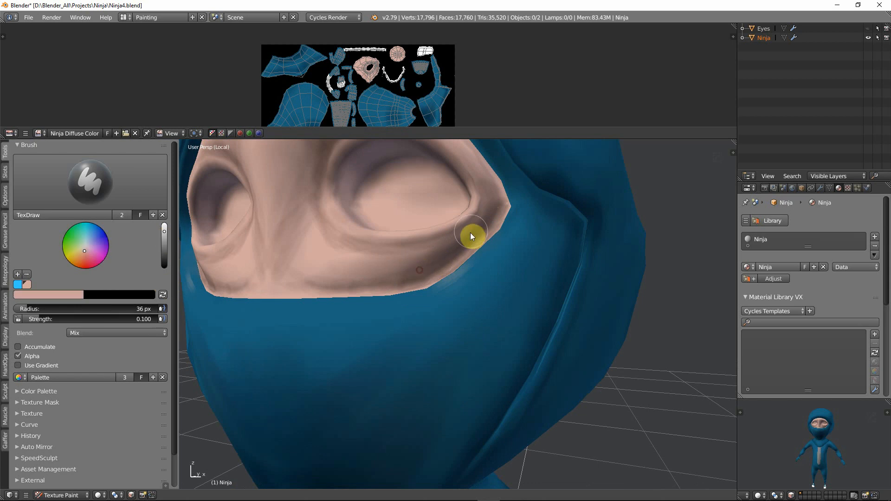
pyautogui.moveTo(494, 215)
pyautogui.mouseDown()
pyautogui.moveTo(462, 243)
pyautogui.moveTo(494, 203)
pyautogui.moveTo(429, 258)
pyautogui.mouseUp()
pyautogui.moveTo(369, 281)
pyautogui.mouseDown()
pyautogui.moveTo(308, 280)
pyautogui.moveTo(396, 274)
pyautogui.moveTo(306, 281)
pyautogui.mouseUp()
pyautogui.moveTo(400, 282); pyautogui.dragTo(478, 280, button='middle')
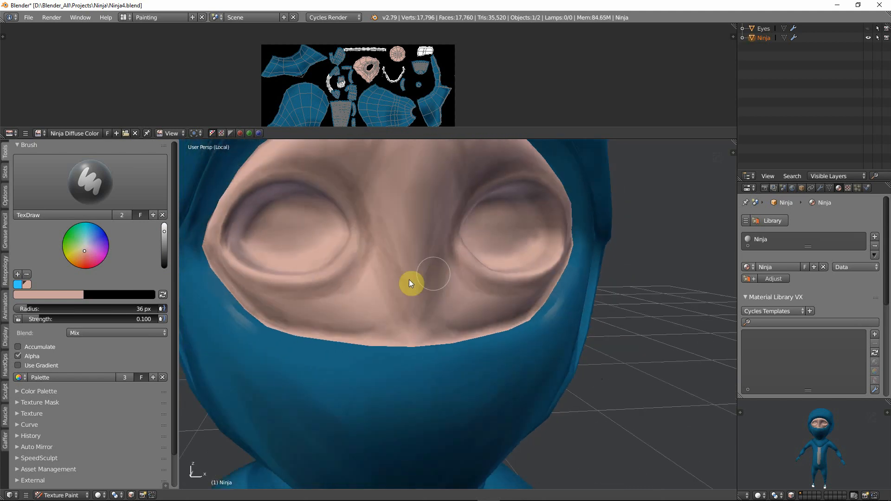
pyautogui.moveTo(299, 315)
pyautogui.mouseDown()
pyautogui.moveTo(260, 310)
pyautogui.moveTo(255, 296)
pyautogui.moveTo(282, 292)
pyautogui.mouseUp()
pyautogui.moveTo(283, 292); pyautogui.dragTo(560, 223, button='middle')
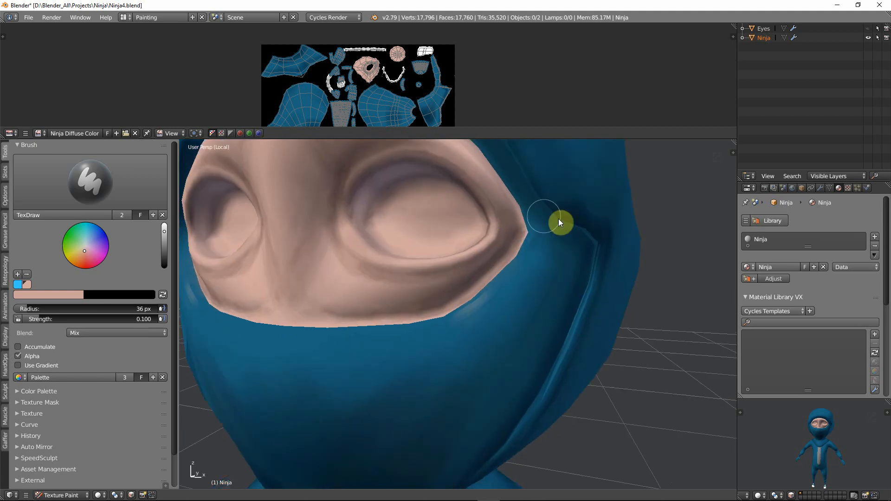
pyautogui.moveTo(330, 306)
pyautogui.mouseDown()
pyautogui.moveTo(360, 308)
pyautogui.moveTo(284, 289)
pyautogui.mouseUp()
pyautogui.moveTo(278, 265); pyautogui.dragTo(360, 245, button='middle')
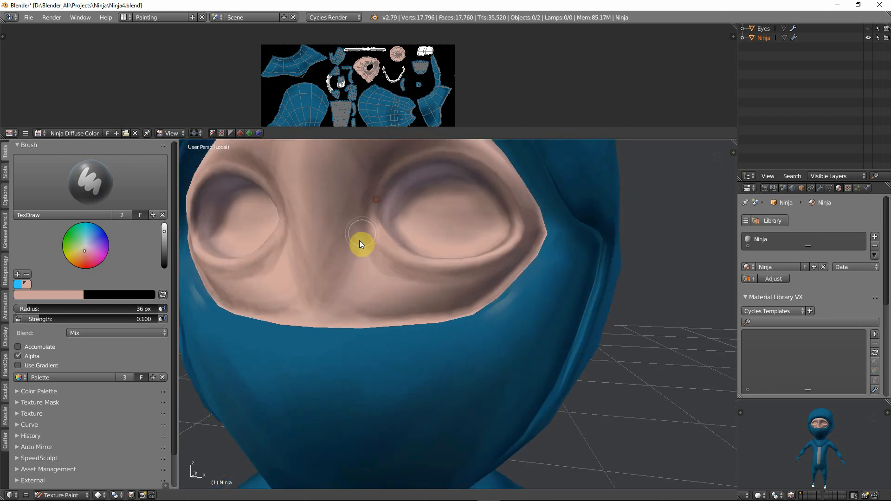
# Dismiss the mail notification and examine the face shading around the eyes and cheeks at a distance
pyautogui.scroll(-3, 389, 230)
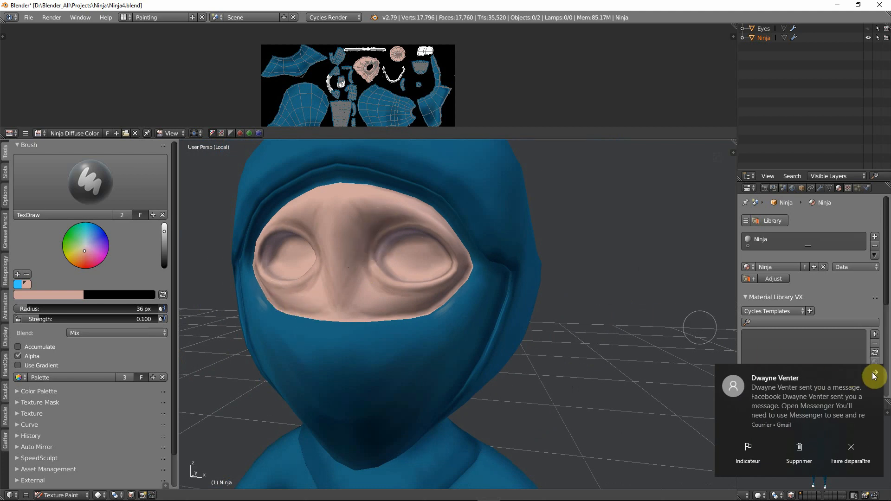
pyautogui.click(874, 372)
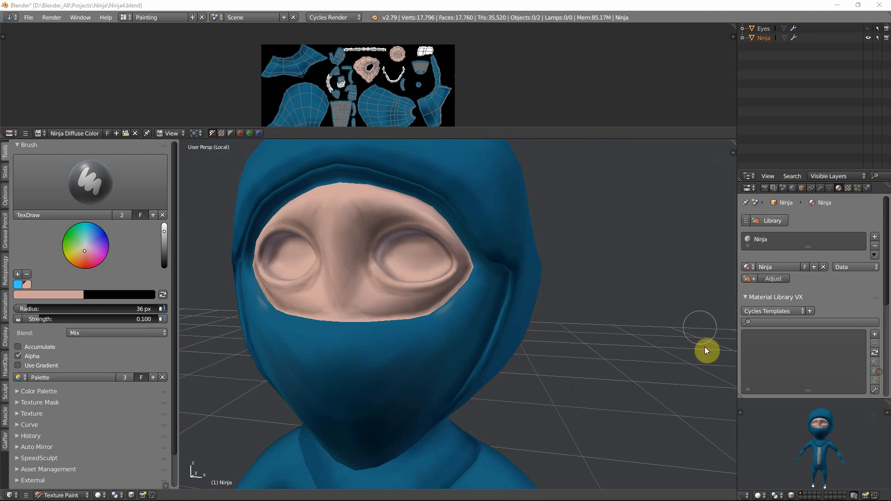
pyautogui.click(397, 216)
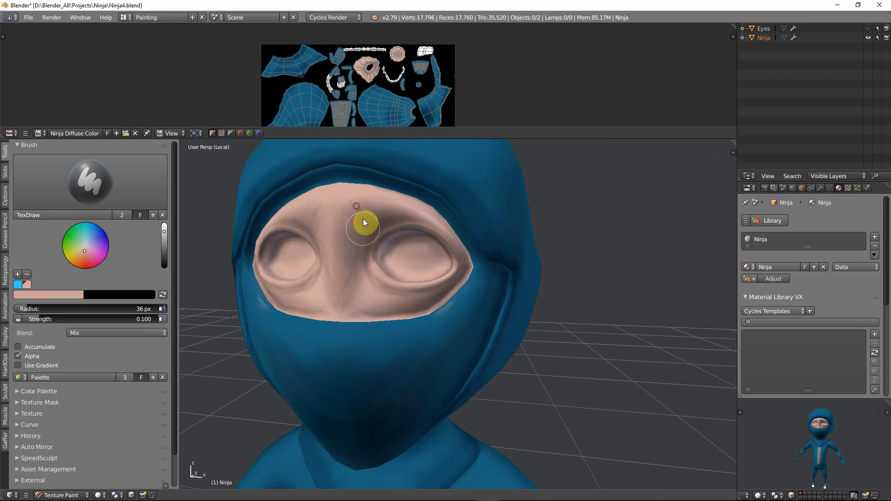
pyautogui.moveTo(363, 218); pyautogui.dragTo(353, 222, button='middle')
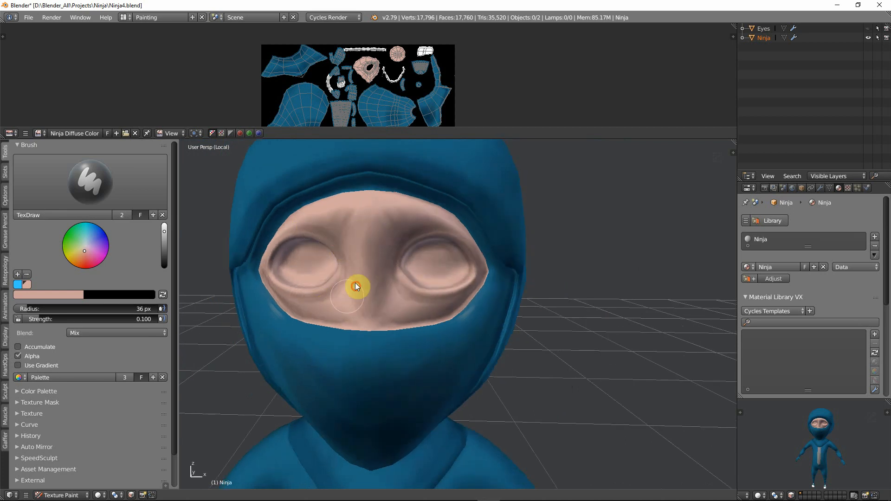
pyautogui.moveTo(417, 291); pyautogui.dragTo(425, 296)
pyautogui.click(414, 230)
pyautogui.moveTo(284, 282)
pyautogui.mouseDown()
pyautogui.moveTo(299, 304)
pyautogui.moveTo(336, 315)
pyautogui.moveTo(363, 299)
pyautogui.moveTo(366, 280)
pyautogui.mouseUp()
pyautogui.moveTo(367, 283); pyautogui.dragTo(373, 280, button='middle')
# Switch to the Smear brush and examine the shadow transitions around the eyes, nose and cheeks from several angles
pyautogui.click(153, 201)
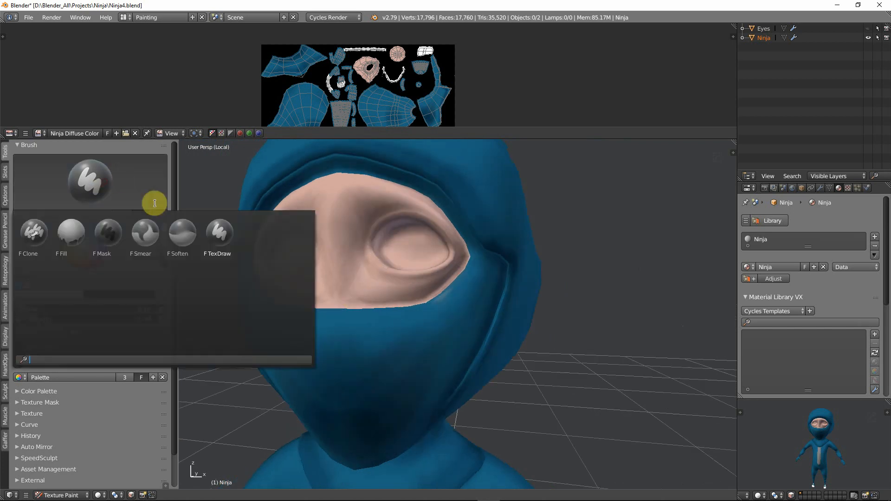
pyautogui.click(142, 241)
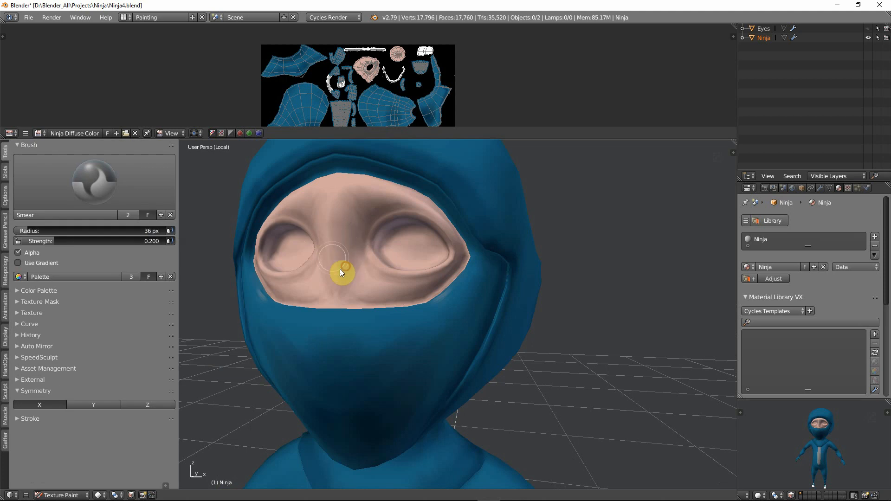
pyautogui.moveTo(341, 273); pyautogui.dragTo(367, 264, button='middle')
pyautogui.moveTo(366, 258); pyautogui.dragTo(374, 266)
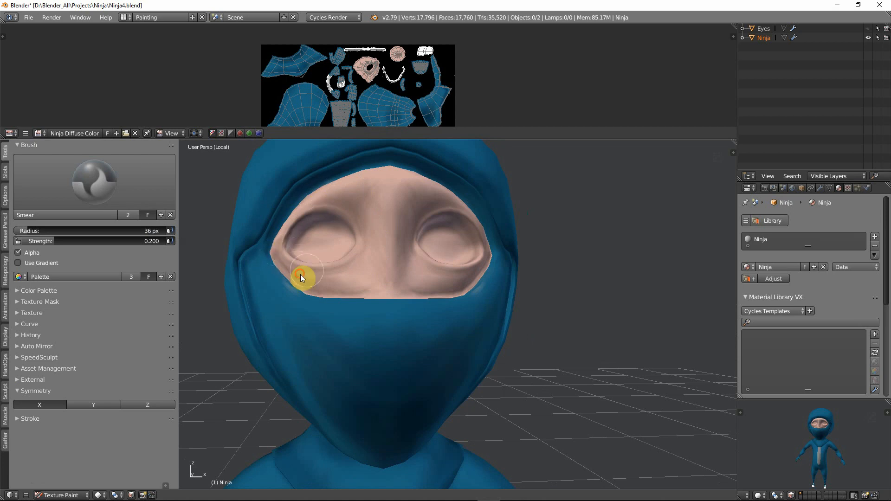
pyautogui.moveTo(300, 278)
pyautogui.mouseDown()
pyautogui.moveTo(292, 272)
pyautogui.moveTo(313, 282)
pyautogui.mouseUp()
pyautogui.moveTo(301, 279); pyautogui.dragTo(380, 257)
pyautogui.moveTo(392, 211)
pyautogui.mouseDown(button='middle')
pyautogui.moveTo(380, 243)
pyautogui.moveTo(388, 203)
pyautogui.moveTo(402, 203)
pyautogui.mouseUp(button='middle')
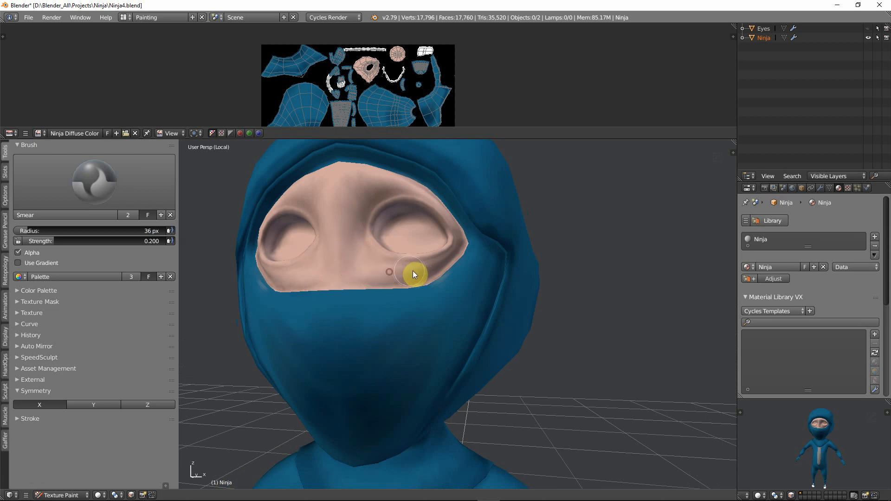
pyautogui.moveTo(414, 274)
pyautogui.mouseDown()
pyautogui.moveTo(376, 277)
pyautogui.moveTo(360, 226)
pyautogui.mouseUp()
pyautogui.moveTo(439, 214); pyautogui.dragTo(439, 250)
pyautogui.moveTo(388, 251); pyautogui.dragTo(349, 288, button='middle')
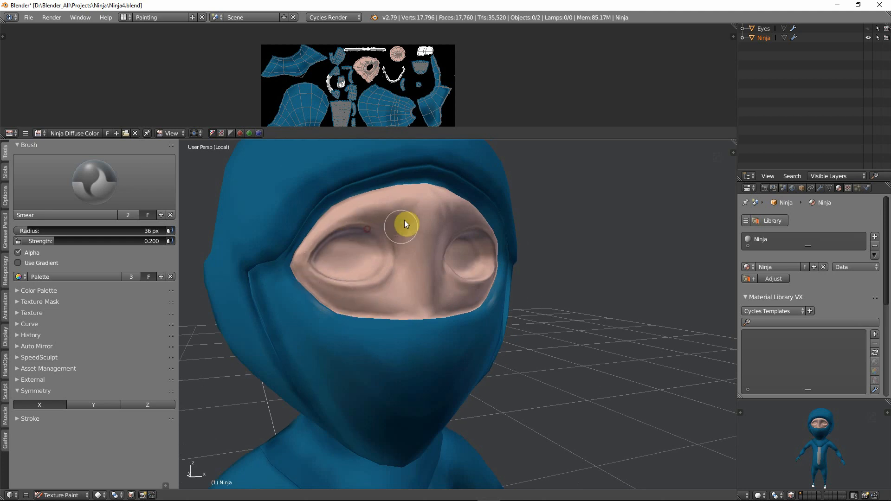
pyautogui.moveTo(405, 221); pyautogui.dragTo(391, 233, button='middle')
# Switch to the TexDraw brush and give it an orange-brown colour, a strength of 0.5 and a radius of 9 px
pyautogui.click(118, 206)
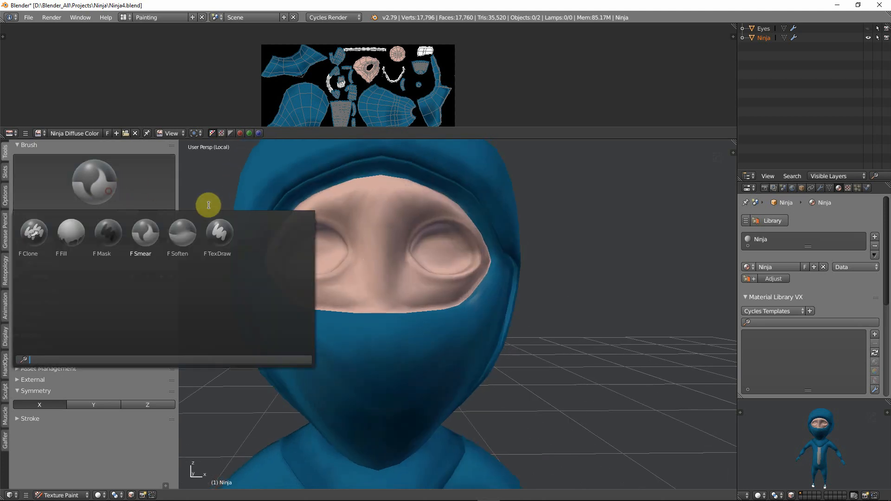
pyautogui.click(220, 231)
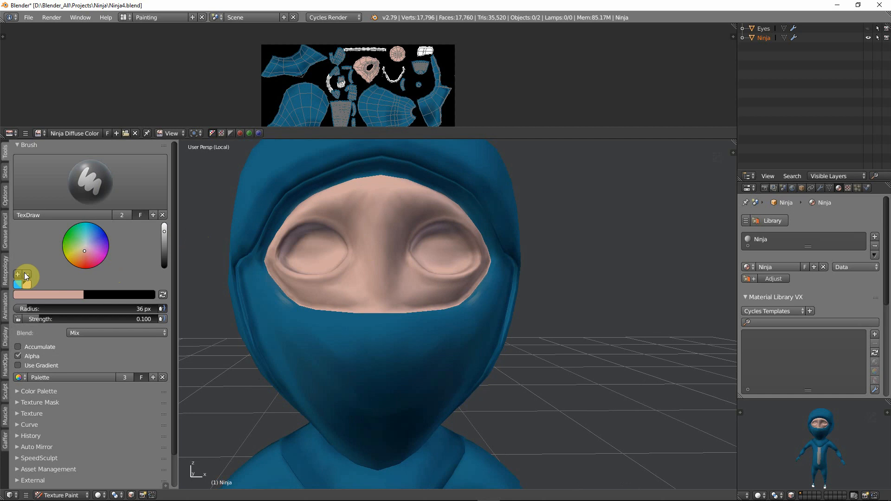
pyautogui.moveTo(83, 253); pyautogui.dragTo(86, 255)
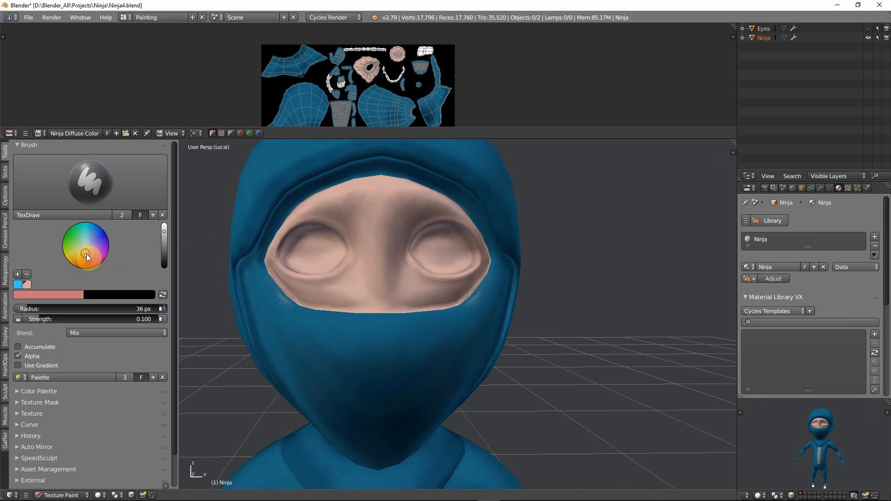
pyautogui.click(85, 255)
pyautogui.moveTo(83, 252); pyautogui.dragTo(81, 254)
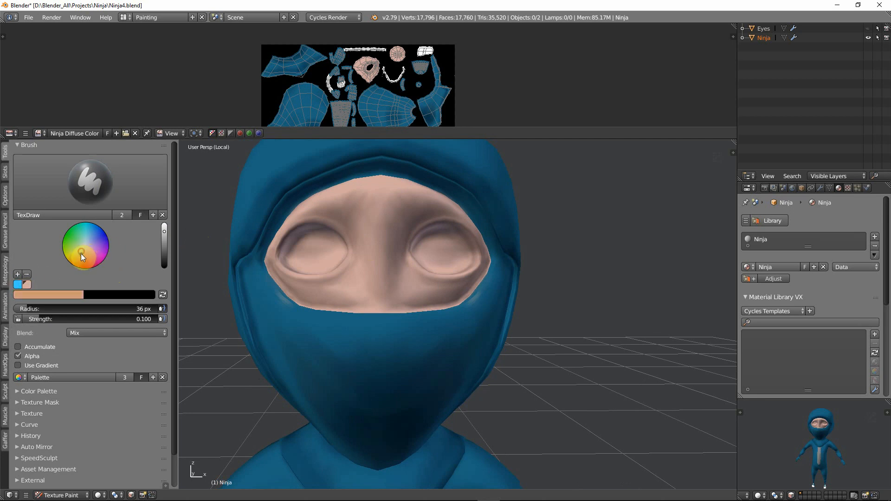
pyautogui.click(81, 256)
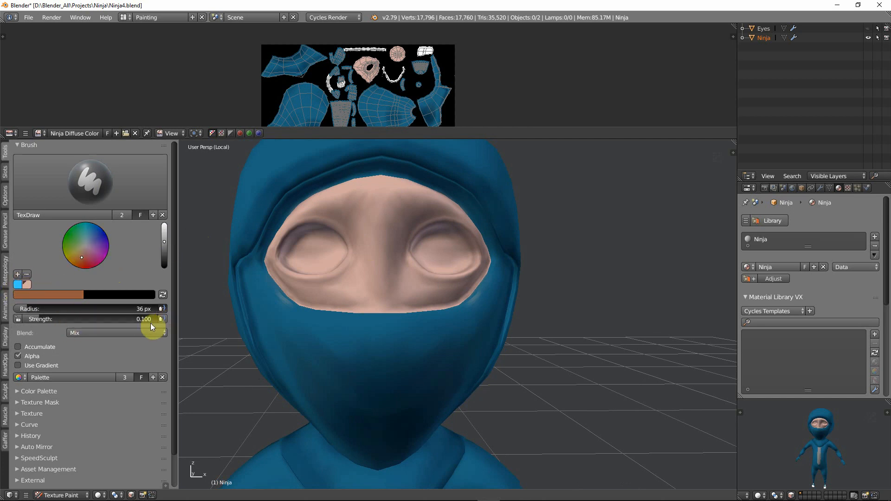
pyautogui.moveTo(134, 318); pyautogui.dragTo(135, 319)
pyautogui.click(104, 319)
pyautogui.write('.5')
pyautogui.press('Return')
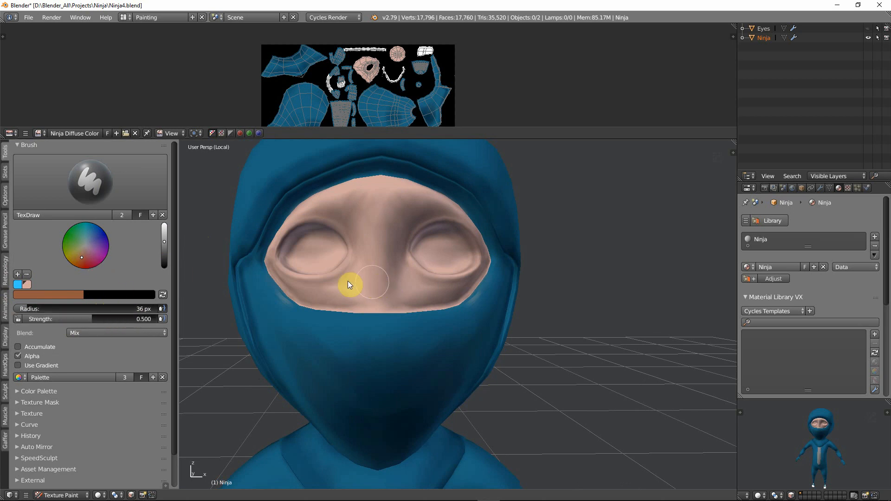
pyautogui.press('f')
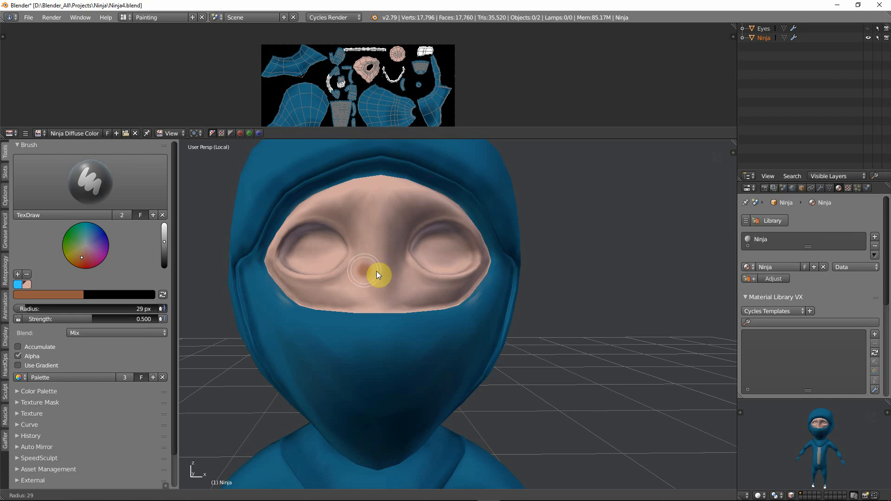
pyautogui.click(366, 272)
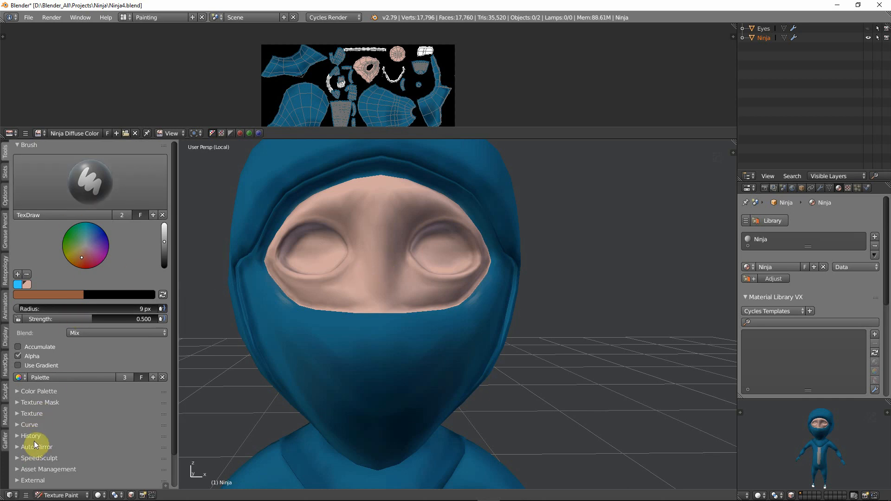
# Check the brush's symmetry and falloff curve settings
pyautogui.scroll(-2, 33, 446)
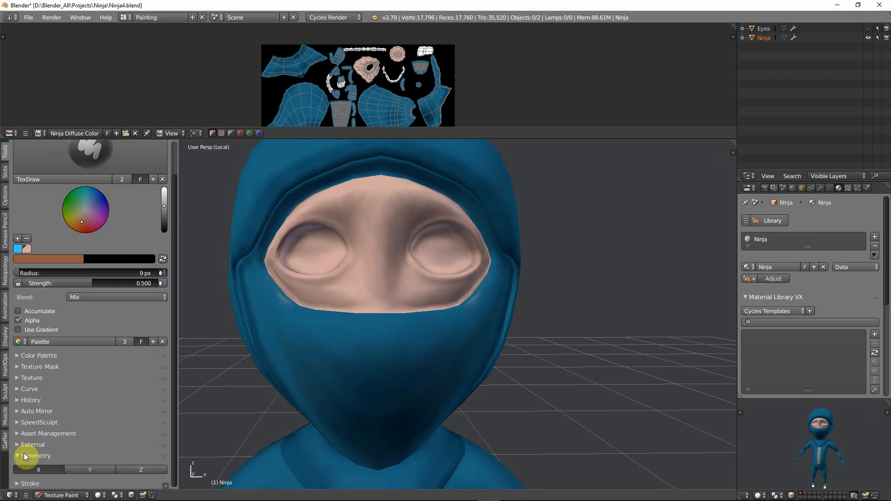
pyautogui.click(26, 456)
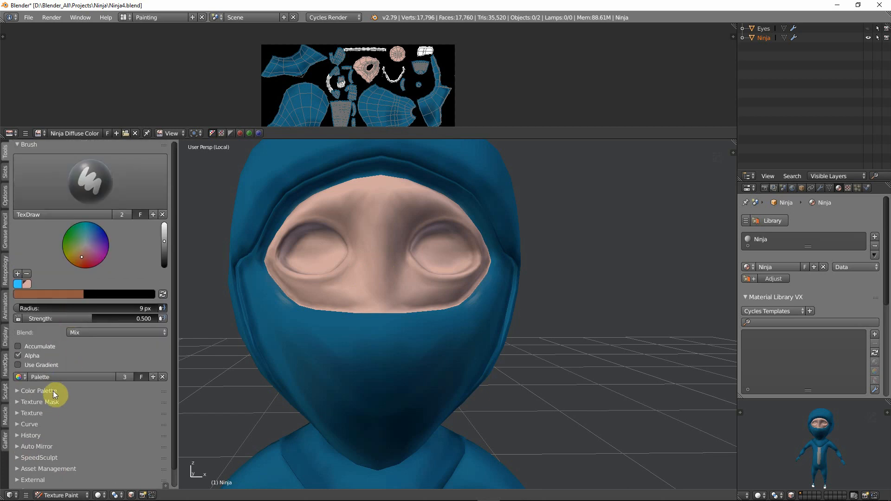
pyautogui.scroll(-1, 48, 426)
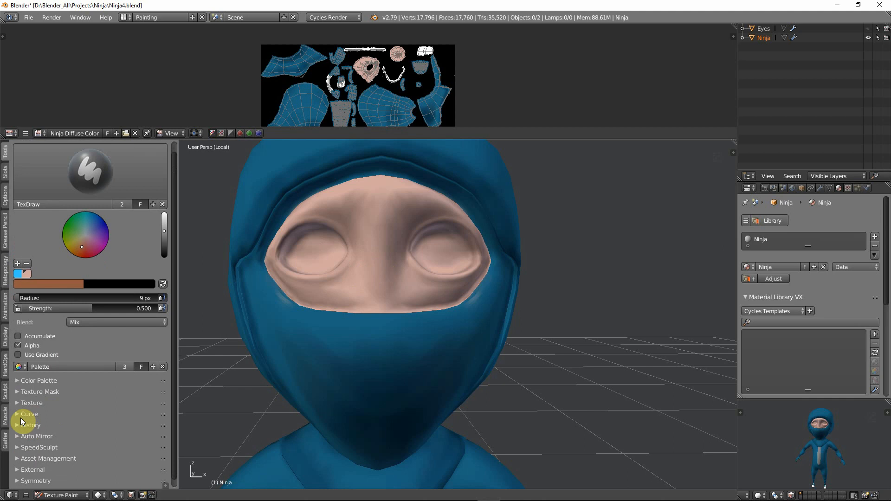
pyautogui.click(21, 415)
pyautogui.moveTo(22, 410); pyautogui.dragTo(75, 311, button='middle')
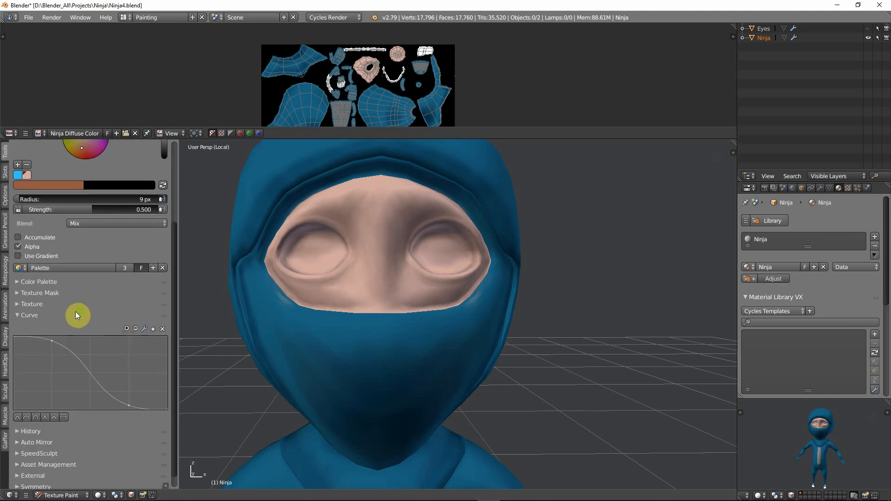
pyautogui.click(23, 315)
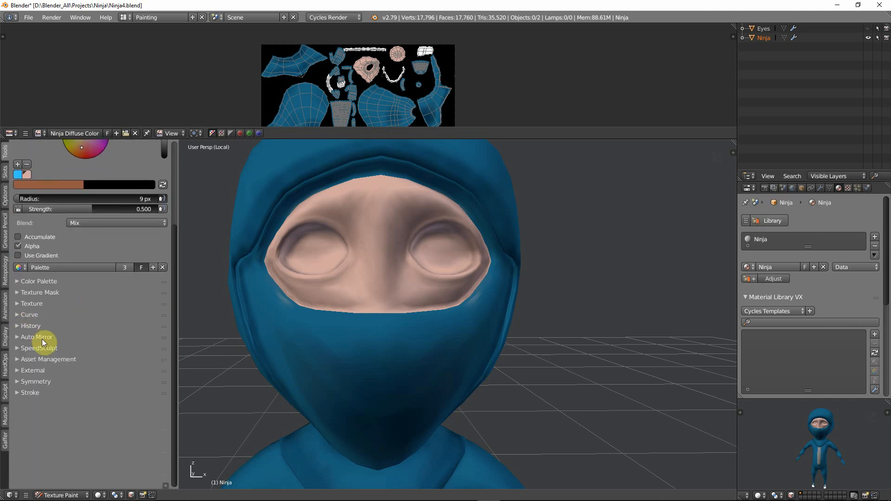
pyautogui.moveTo(76, 230); pyautogui.dragTo(76, 333, button='middle')
pyautogui.scroll(-1, 63, 332)
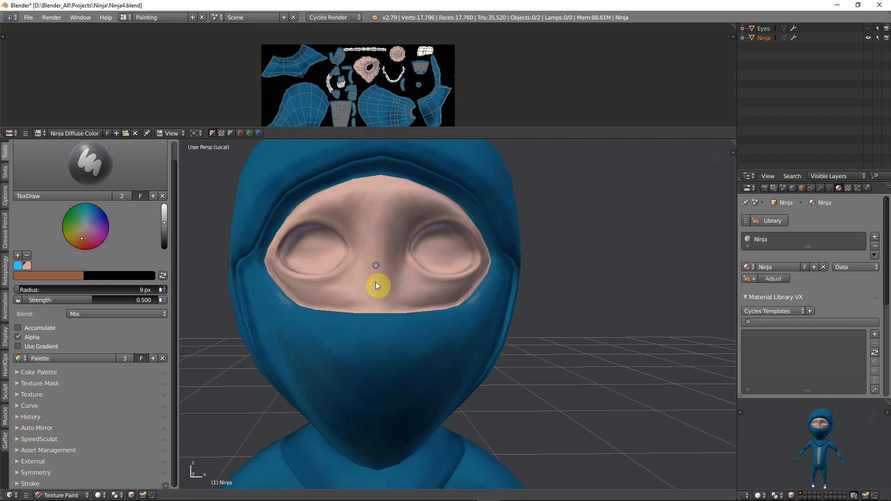
# Turn off X symmetry for painting, try a dab on the cheek beside the nose and undo it
pyautogui.scroll(2, 381, 270)
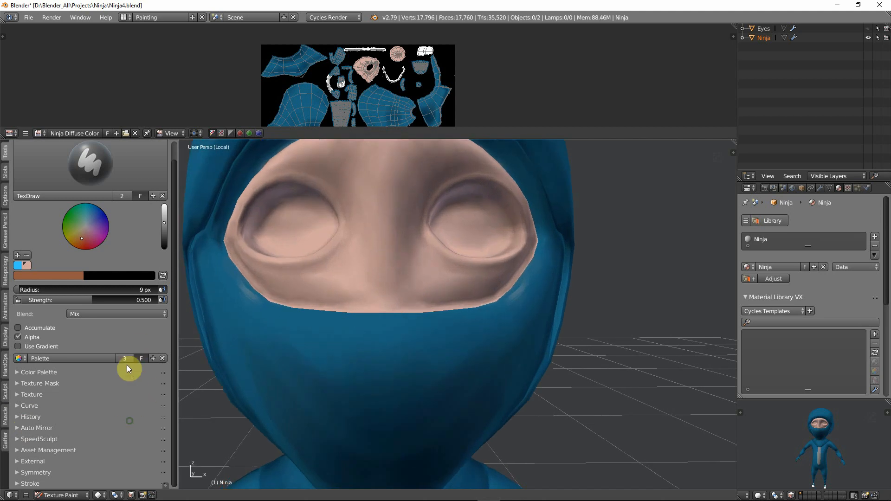
pyautogui.click(25, 472)
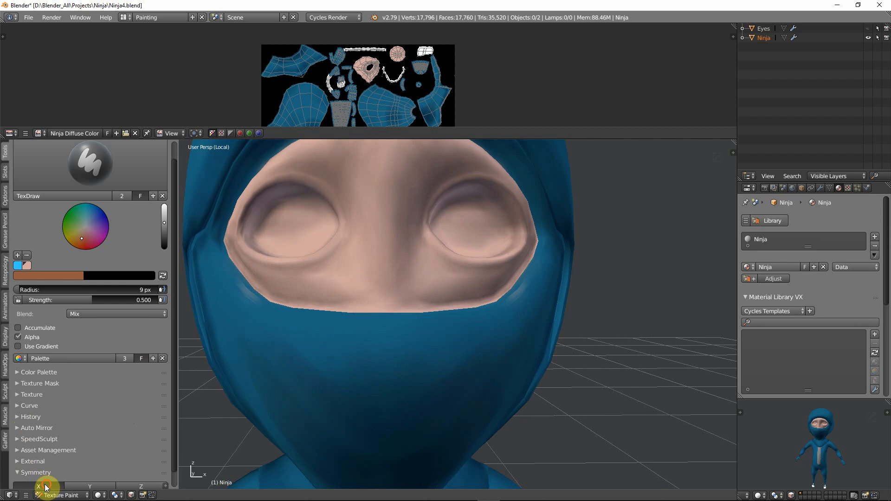
pyautogui.click(423, 282)
pyautogui.hotkey('ctrl', 'z')
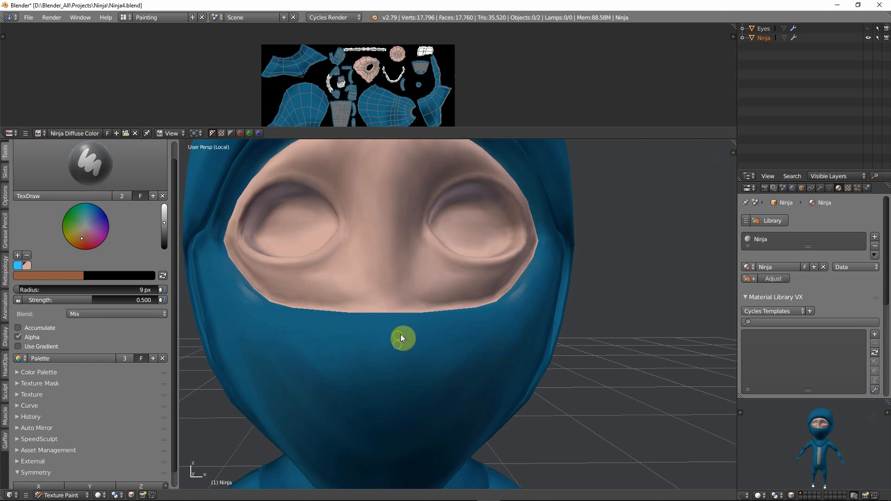
# Give the TexDraw brush a muted brownish-grey colour and a strength of 0.235
pyautogui.scroll(2, 399, 332)
pyautogui.scroll(-7, 402, 327)
pyautogui.scroll(-3, 424, 361)
pyautogui.moveTo(425, 298); pyautogui.dragTo(466, 313, button='middle')
pyautogui.keyDown('shift'); pyautogui.moveTo(468, 313); pyautogui.dragTo(421, 246, button='middle'); pyautogui.keyUp('shift')
pyautogui.moveTo(163, 223); pyautogui.dragTo(162, 219)
pyautogui.click(85, 227)
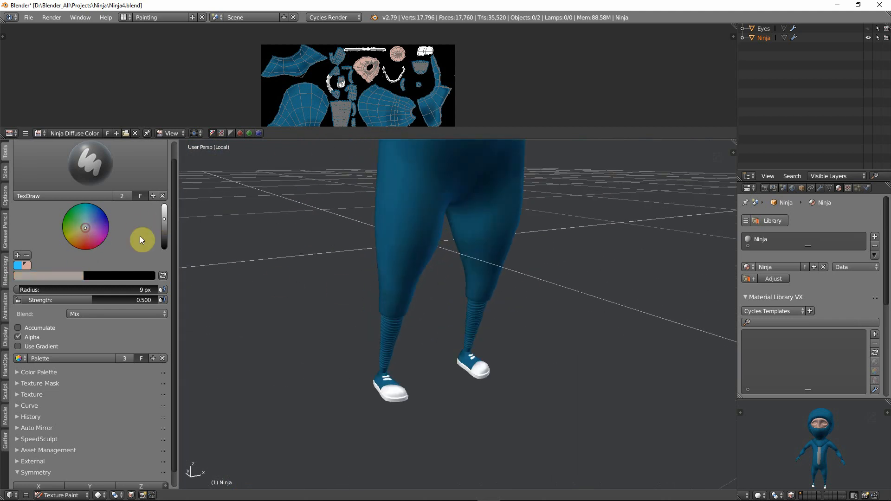
pyautogui.click(163, 222)
pyautogui.moveTo(253, 273); pyautogui.dragTo(445, 356, button='middle')
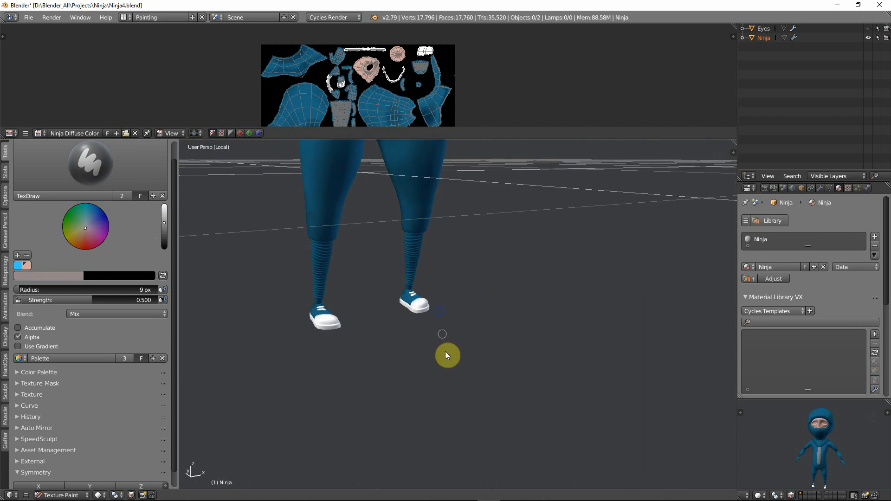
pyautogui.moveTo(82, 300); pyautogui.dragTo(49, 296)
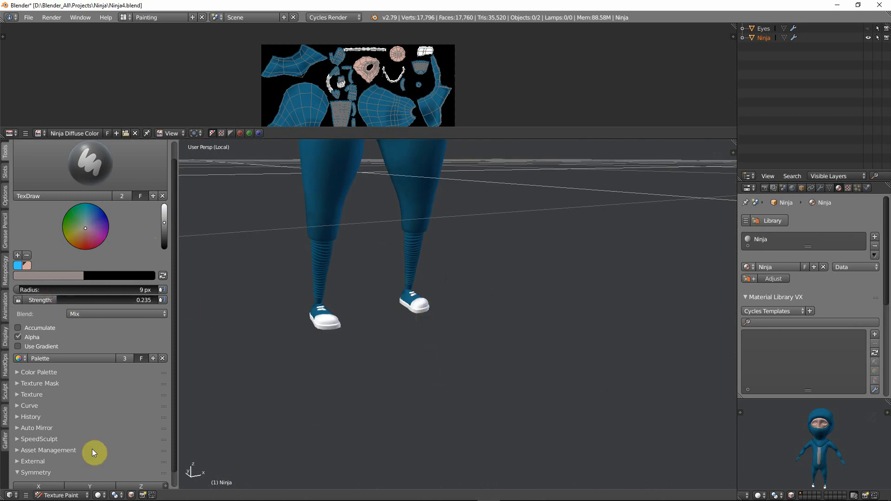
# Enlarge the brush radius to 45 px for painting the shoes
pyautogui.keyDown('ctrl'); pyautogui.moveTo(378, 339); pyautogui.dragTo(324, 279, button='middle'); pyautogui.keyUp('ctrl')
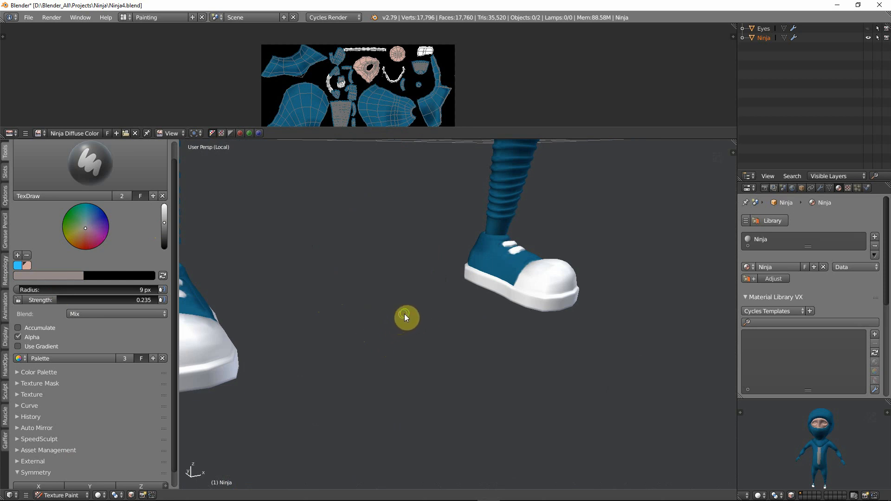
pyautogui.moveTo(405, 314); pyautogui.dragTo(389, 324, button='middle')
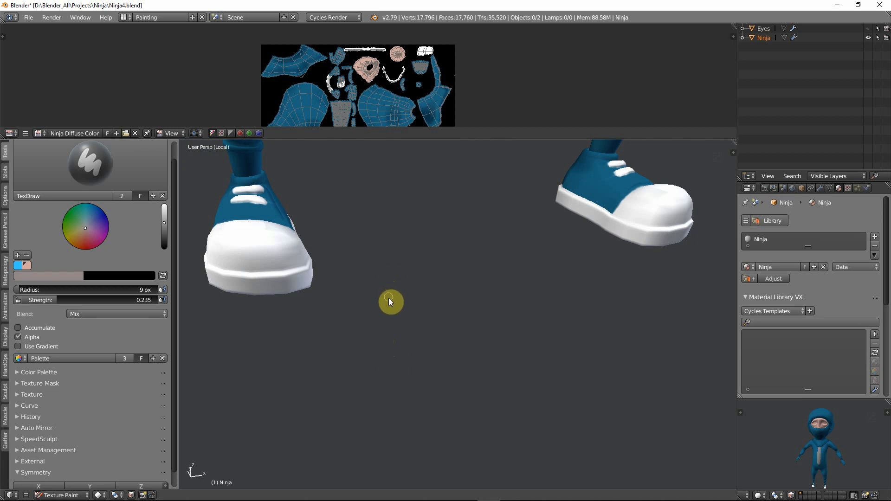
pyautogui.scroll(2, 389, 296)
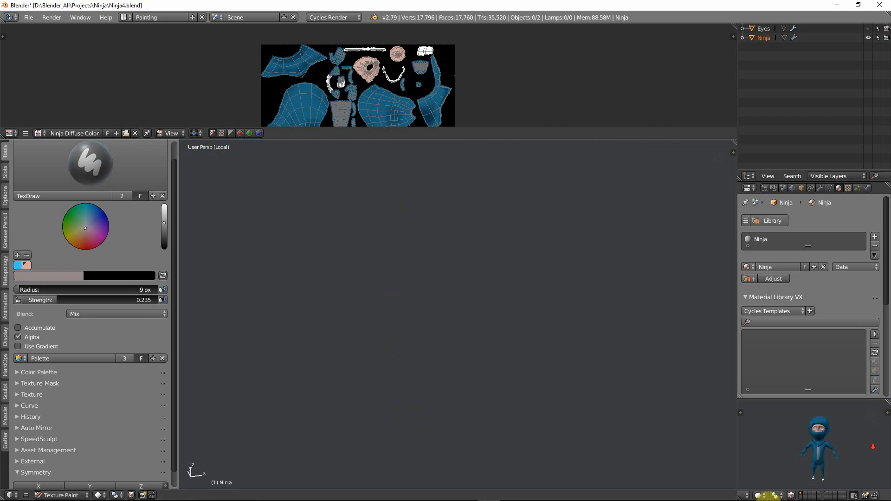
pyautogui.scroll(-3, 444, 223)
pyautogui.scroll(-4, 443, 239)
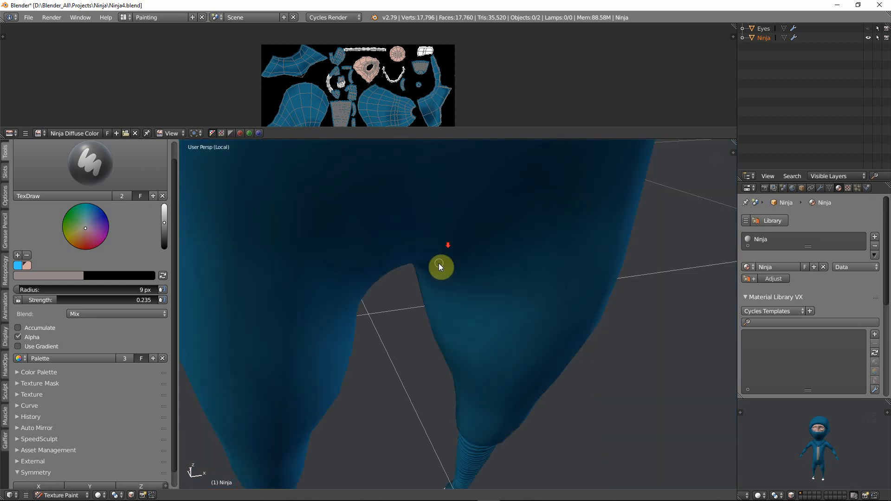
pyautogui.scroll(2, 441, 273)
pyautogui.scroll(5, 443, 285)
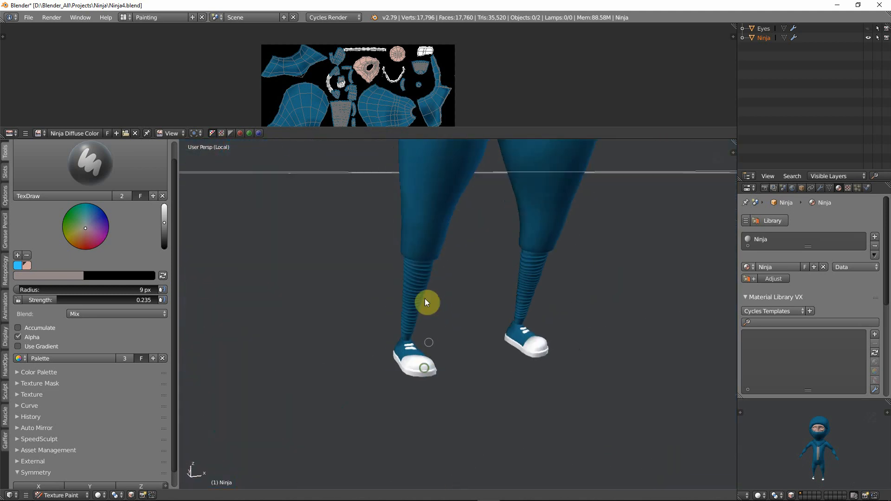
pyautogui.press('f')
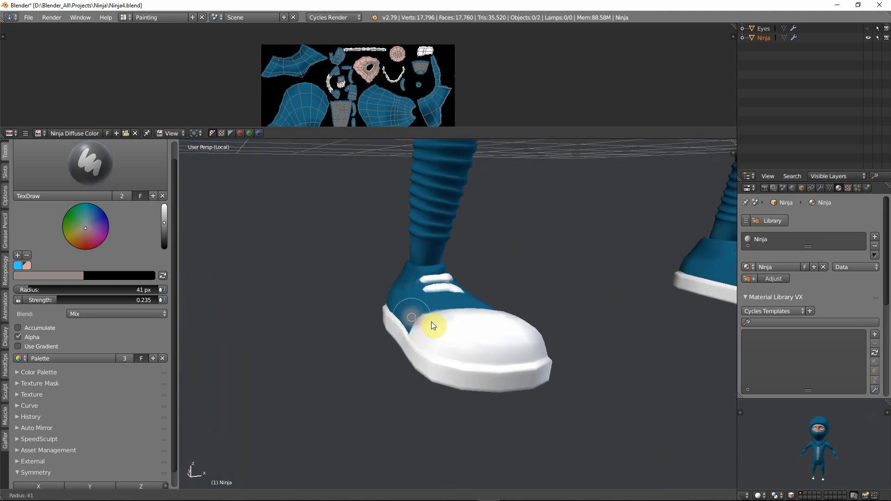
pyautogui.click(430, 322)
# Paint soft grey shading over the white toe cap of the shoe from several angles
pyautogui.moveTo(443, 342)
pyautogui.mouseDown(button='middle')
pyautogui.moveTo(458, 363)
pyautogui.moveTo(440, 344)
pyautogui.mouseUp(button='middle')
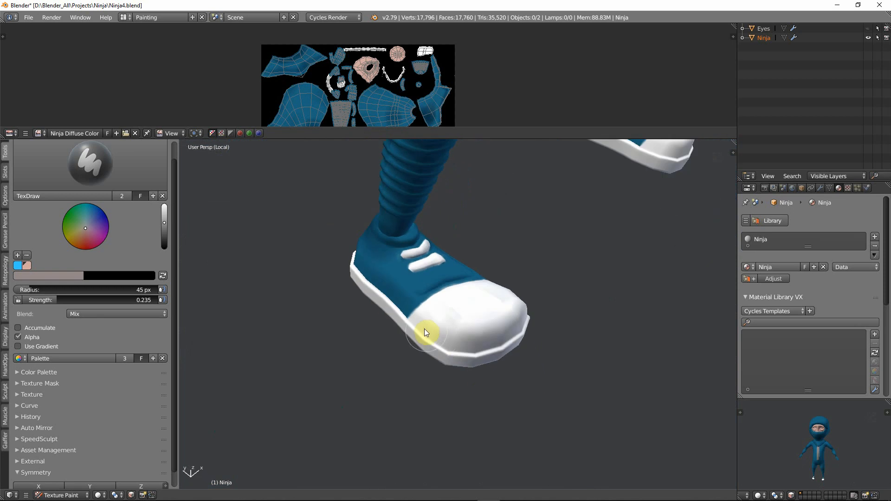
pyautogui.moveTo(422, 325)
pyautogui.mouseDown()
pyautogui.moveTo(427, 339)
pyautogui.moveTo(435, 312)
pyautogui.moveTo(471, 299)
pyautogui.moveTo(453, 299)
pyautogui.moveTo(489, 303)
pyautogui.mouseUp()
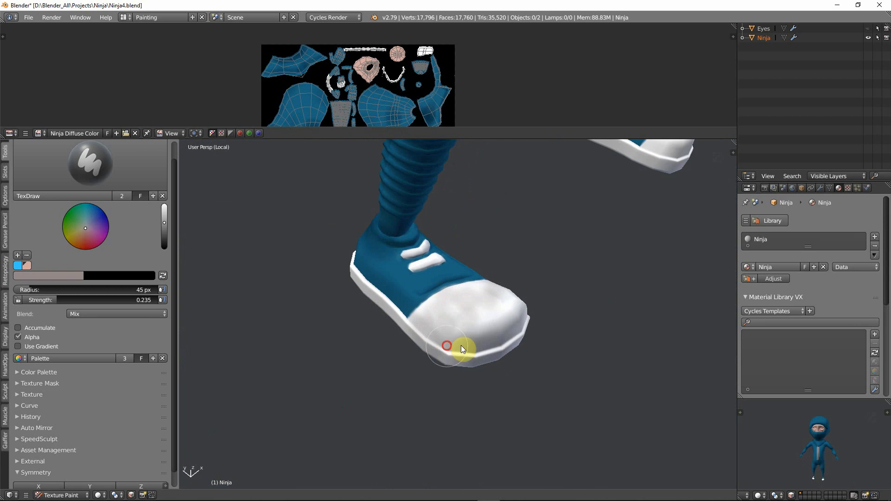
pyautogui.moveTo(500, 353); pyautogui.dragTo(381, 330, button='middle')
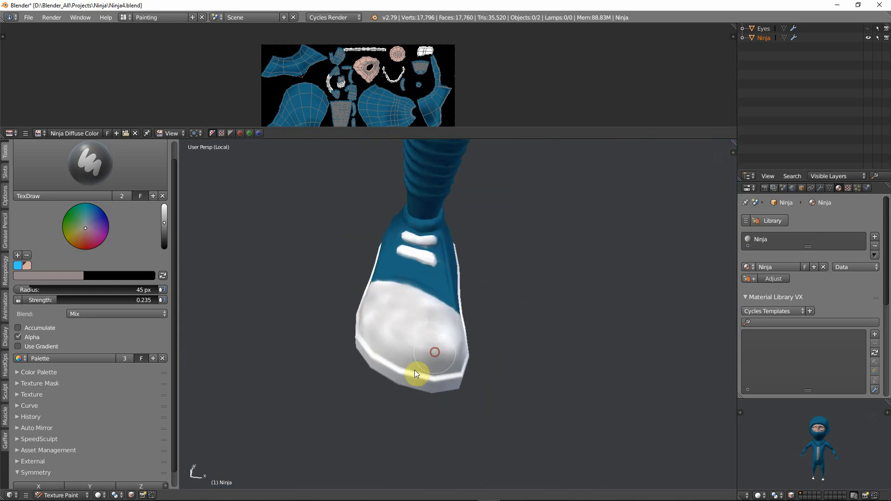
pyautogui.moveTo(431, 357)
pyautogui.mouseDown(button='middle')
pyautogui.moveTo(385, 347)
pyautogui.moveTo(419, 332)
pyautogui.moveTo(451, 349)
pyautogui.mouseUp(button='middle')
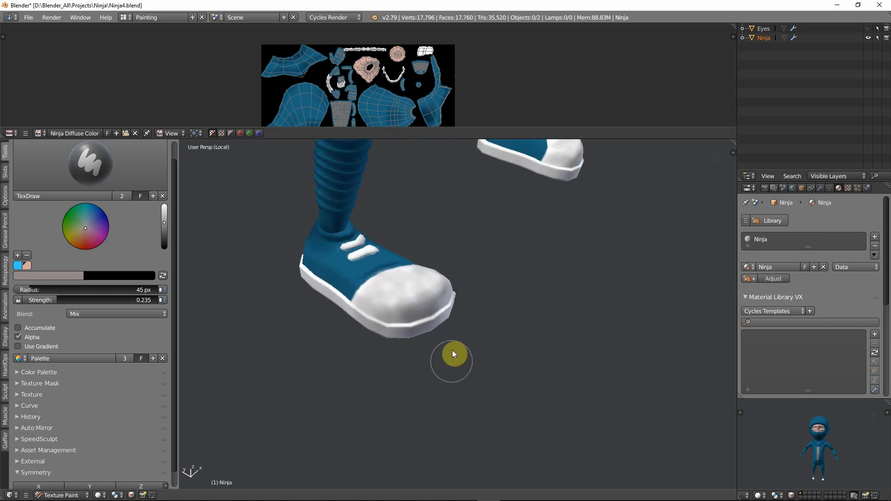
# Shade the white rubber sole of the shoe along both sides and around the heel
pyautogui.moveTo(399, 294); pyautogui.dragTo(380, 320, button='middle')
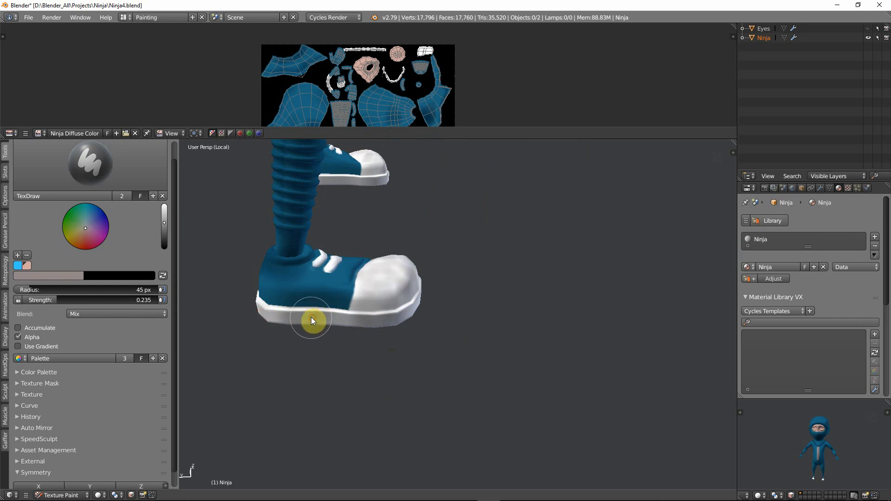
pyautogui.moveTo(344, 317)
pyautogui.mouseDown(button='middle')
pyautogui.moveTo(361, 327)
pyautogui.moveTo(390, 307)
pyautogui.moveTo(394, 335)
pyautogui.moveTo(382, 353)
pyautogui.moveTo(338, 355)
pyautogui.mouseUp(button='middle')
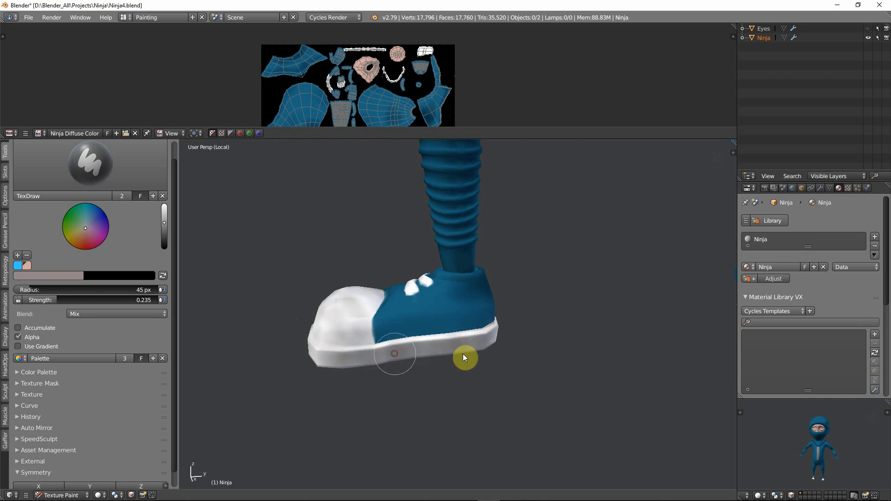
pyautogui.moveTo(463, 353); pyautogui.dragTo(398, 362, button='middle')
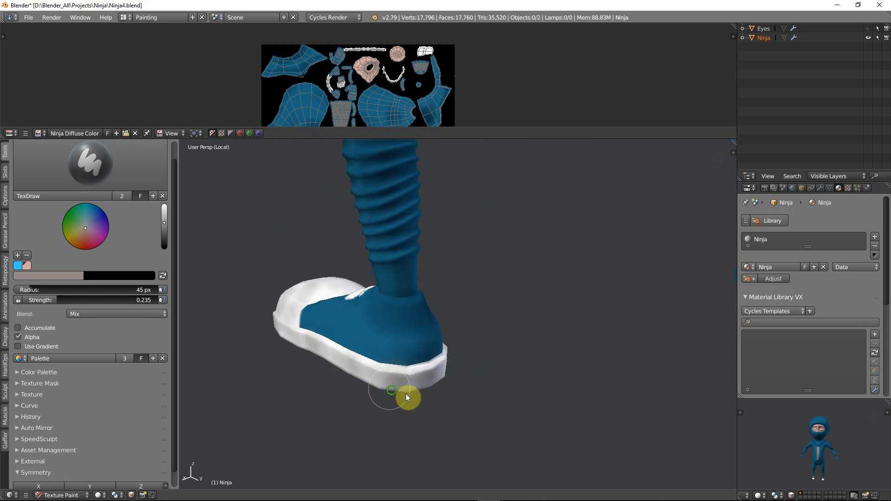
# Paint faint grey shading over the two white laces on the shoe
pyautogui.moveTo(406, 397); pyautogui.dragTo(415, 365, button='middle')
pyautogui.scroll(1, 422, 415)
pyautogui.scroll(2, 434, 340)
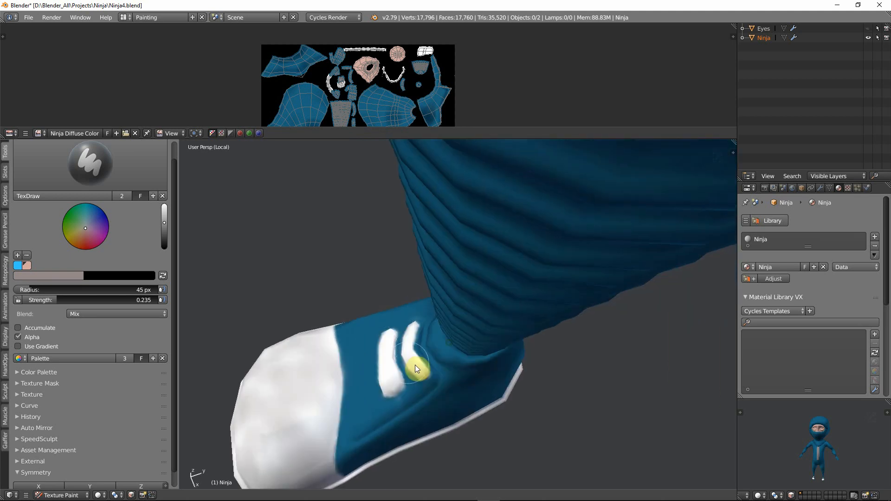
pyautogui.scroll(2, 397, 371)
pyautogui.moveTo(400, 362)
pyautogui.mouseDown()
pyautogui.moveTo(394, 421)
pyautogui.moveTo(436, 397)
pyautogui.moveTo(435, 380)
pyautogui.mouseUp()
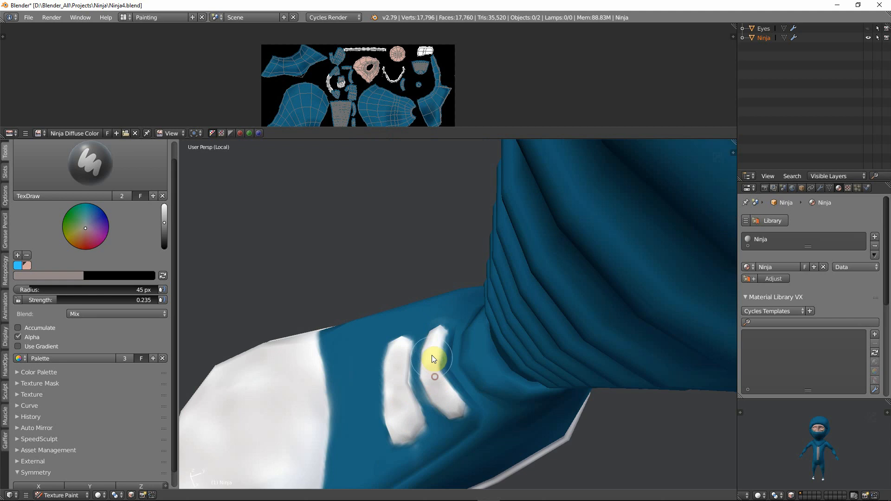
pyautogui.scroll(-3, 444, 402)
pyautogui.moveTo(444, 402); pyautogui.dragTo(371, 384, button='middle')
pyautogui.scroll(2, 369, 381)
pyautogui.scroll(-5, 304, 357)
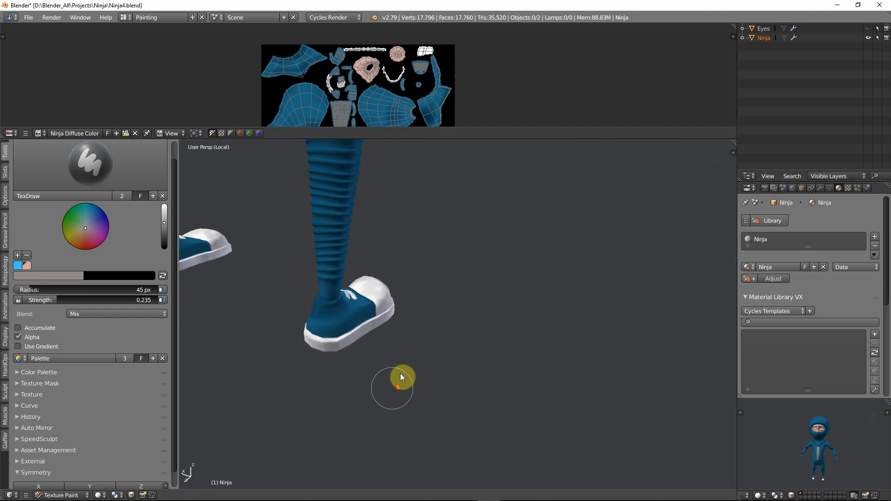
# Make the Eyes object visible in the scene again
pyautogui.moveTo(423, 343); pyautogui.dragTo(370, 294, button='middle')
pyautogui.scroll(-3, 373, 291)
pyautogui.scroll(2, 386, 306)
pyautogui.scroll(2, 386, 295)
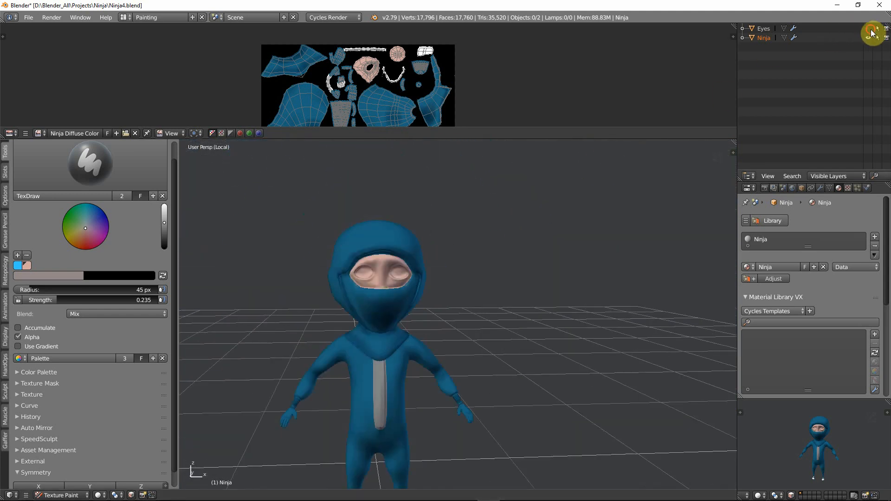
pyautogui.scroll(2, 521, 244)
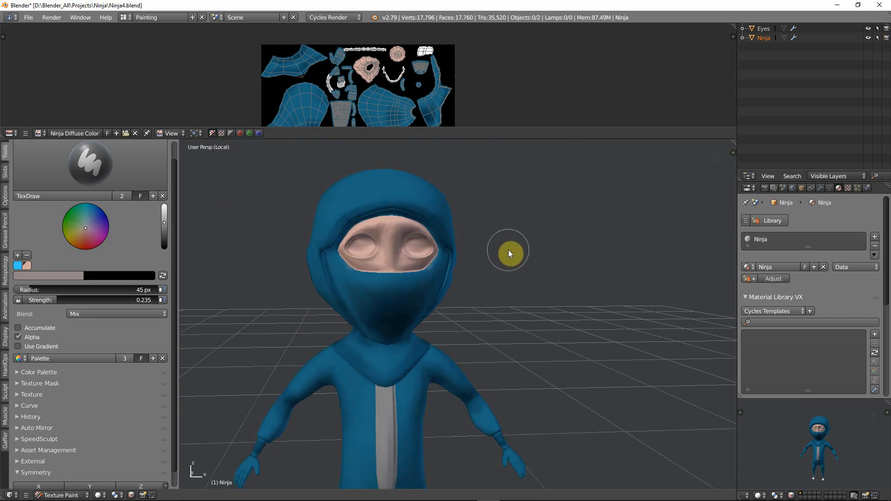
pyautogui.scroll(-3, 509, 251)
pyautogui.press('Tab')
pyautogui.press('Tab')
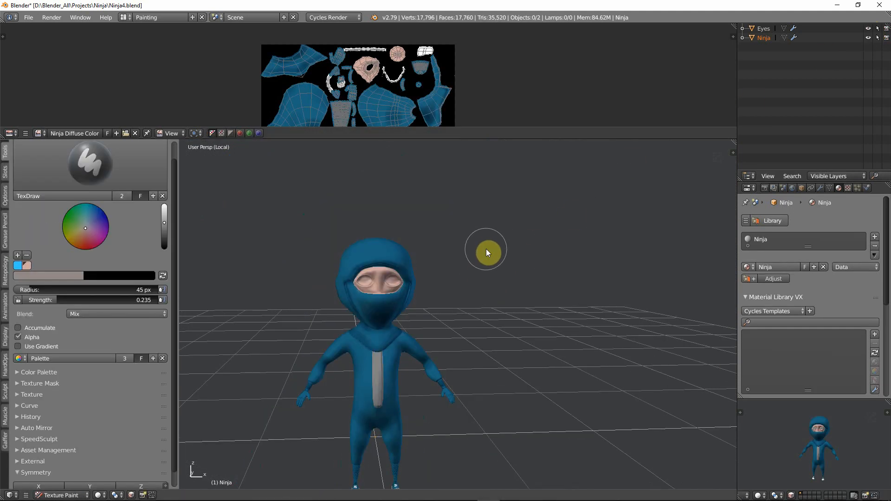
pyautogui.press('Tab')
pyautogui.hotkey('ctrl', 'Tab')
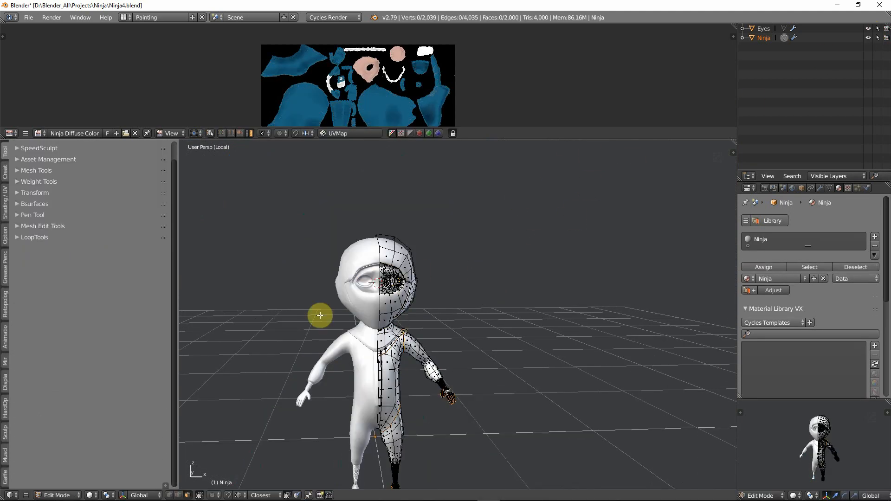
pyautogui.hotkey('ctrl', 'Tab')
pyautogui.press('Tab')
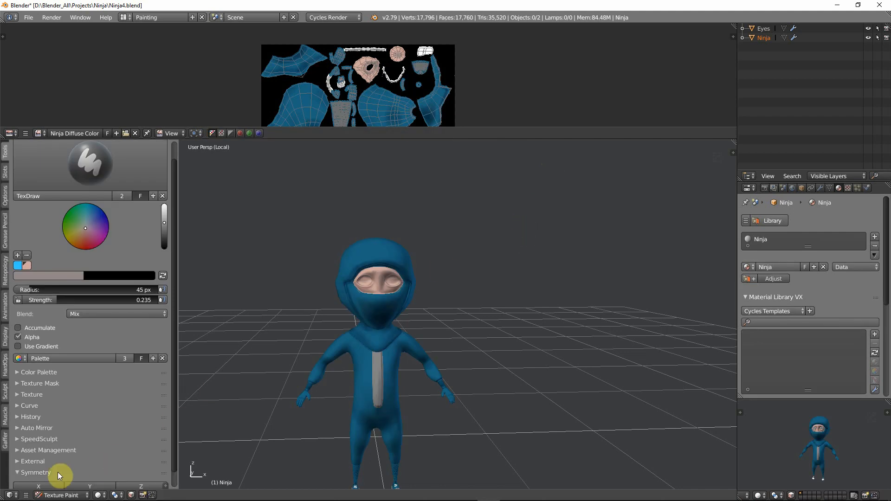
pyautogui.click(60, 494)
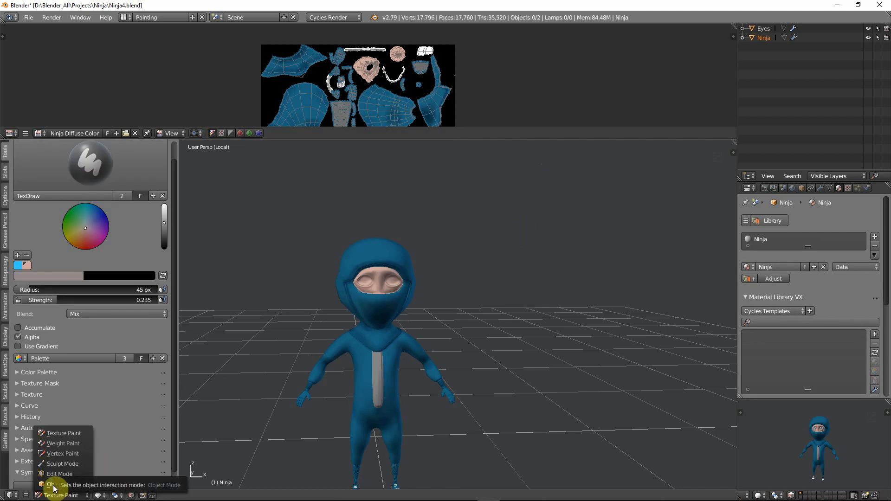
# Save the painted texture as Ninja Diffuse Color.png with 100% compression, and give the image a fake user
pyautogui.scroll(-2, 359, 62)
pyautogui.moveTo(363, 73); pyautogui.dragTo(362, 54, button='middle')
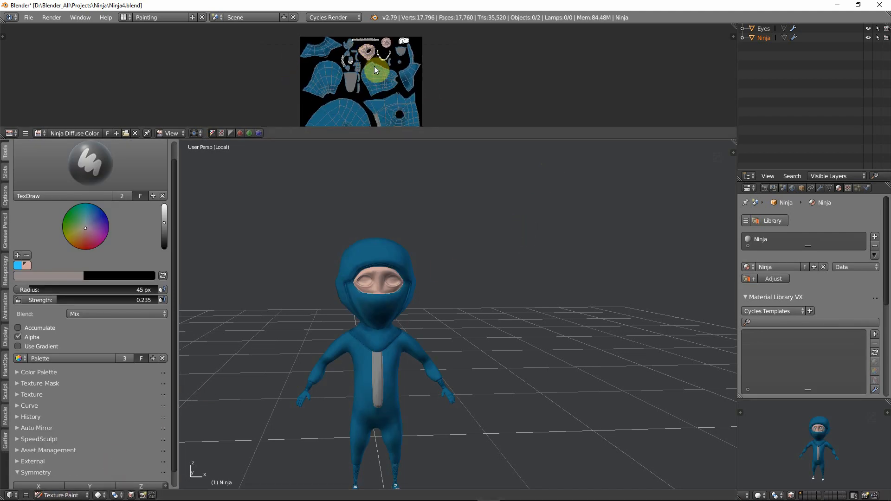
pyautogui.press('F3')
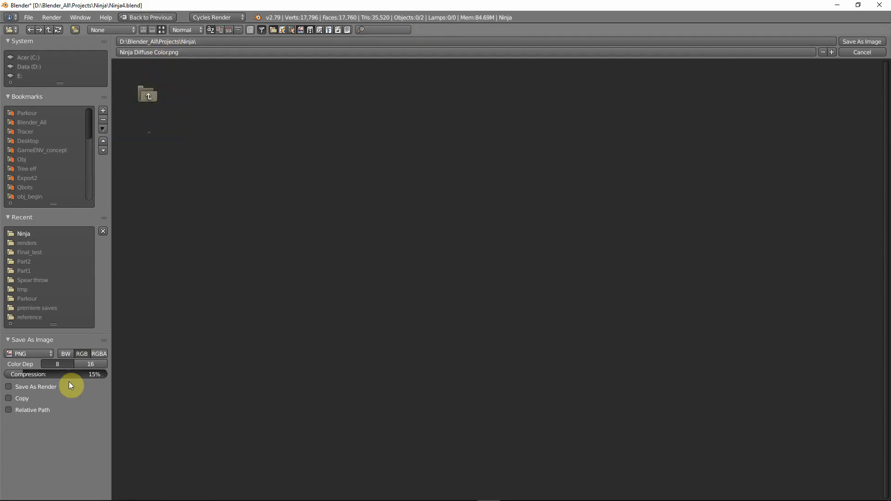
pyautogui.moveTo(23, 374); pyautogui.dragTo(88, 375)
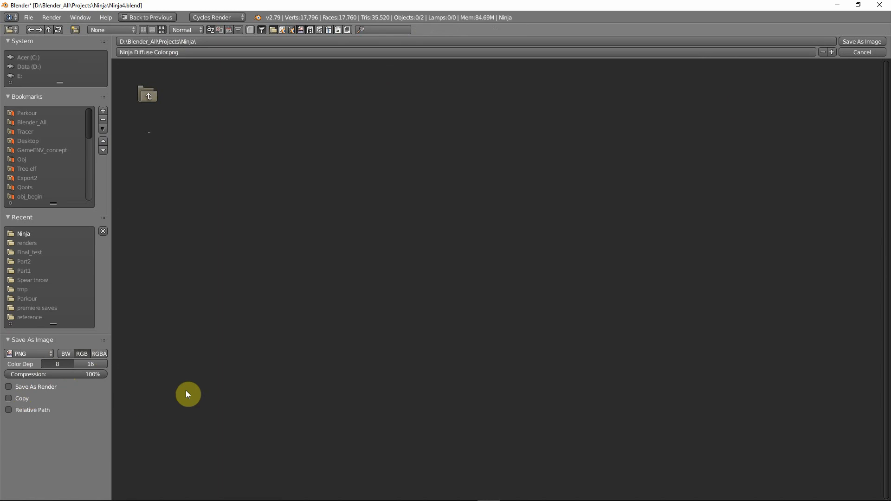
pyautogui.click(848, 41)
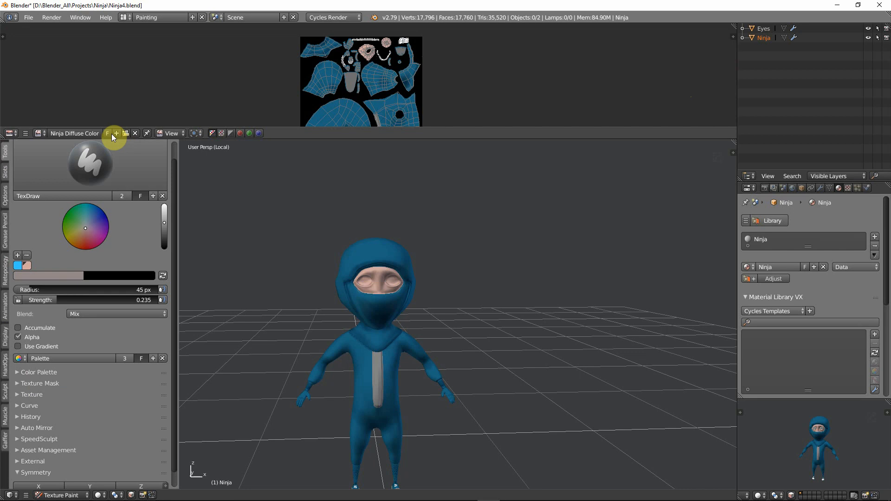
pyautogui.click(112, 134)
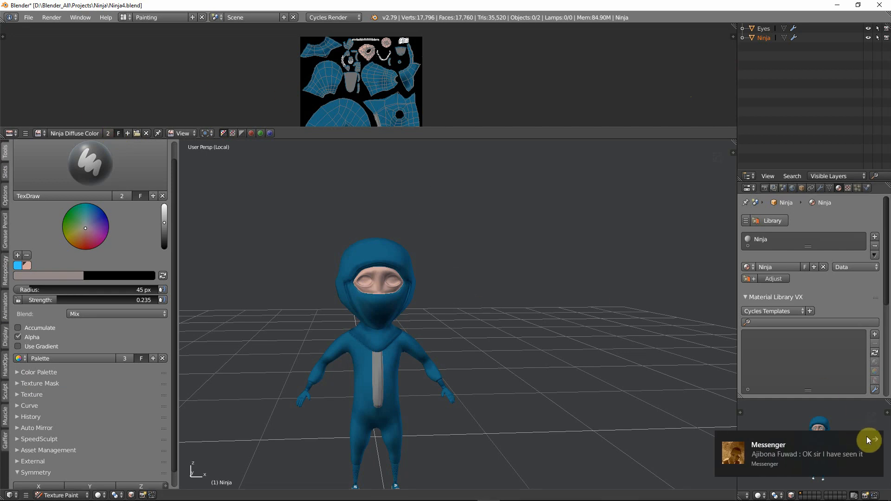
pyautogui.click(873, 439)
# Return the ninja to Object Mode, leave local view and deselect everything
pyautogui.keyDown('shift'); pyautogui.moveTo(545, 393); pyautogui.dragTo(556, 338, button='middle'); pyautogui.keyUp('shift')
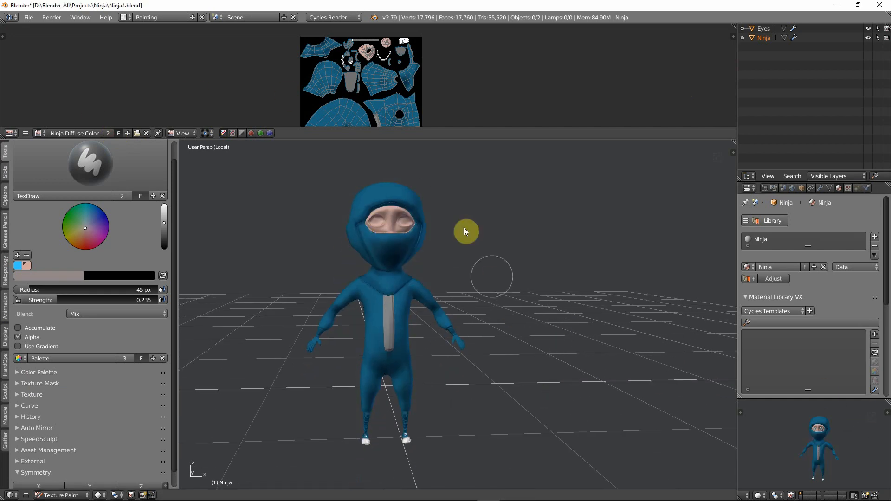
pyautogui.scroll(2, 414, 236)
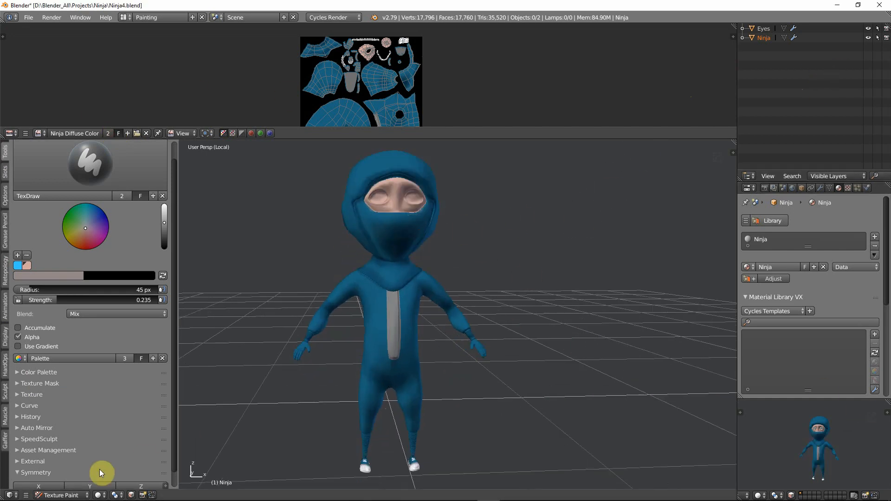
pyautogui.click(62, 495)
pyautogui.click(70, 483)
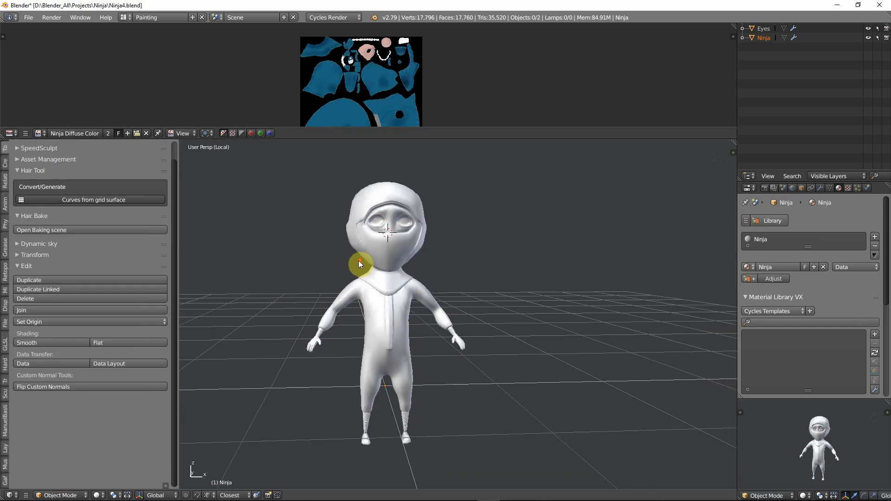
pyautogui.moveTo(358, 260); pyautogui.dragTo(447, 267, button='middle')
pyautogui.press('KP_Divide')
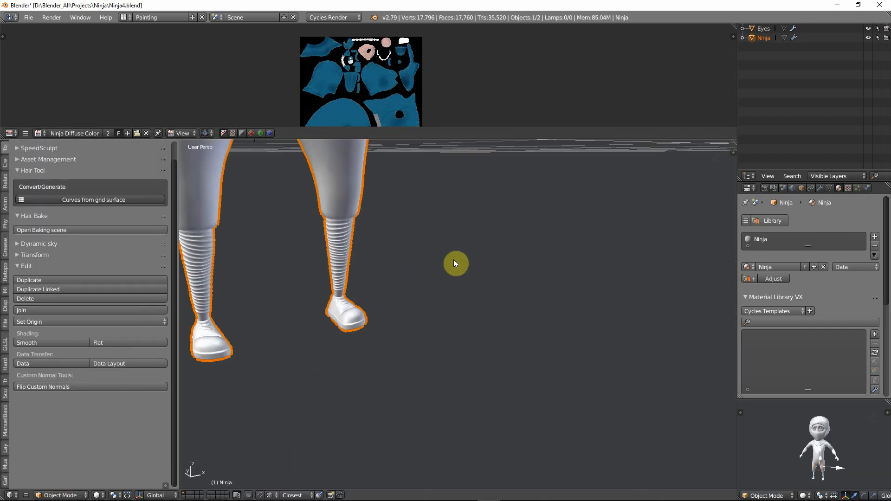
pyautogui.scroll(-9, 451, 257)
pyautogui.keyDown('shift'); pyautogui.moveTo(451, 193); pyautogui.dragTo(488, 286, button='middle'); pyautogui.keyUp('shift')
pyautogui.press('a')
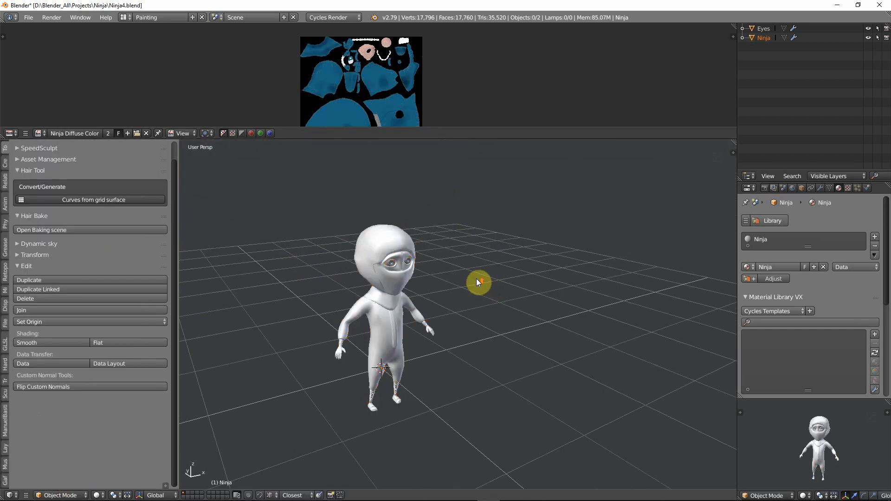
# Switch the 3D viewport shading to Texture so the ninja displays its painted colours
pyautogui.scroll(3, 476, 279)
pyautogui.click(98, 495)
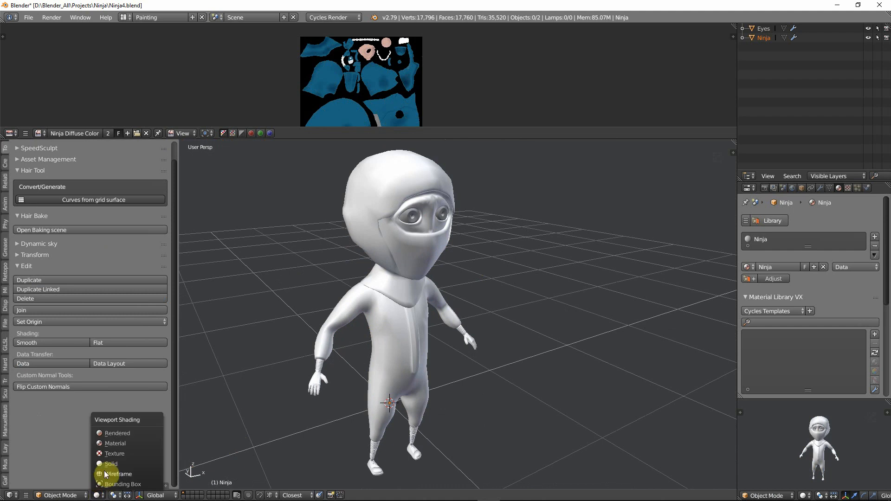
pyautogui.click(121, 453)
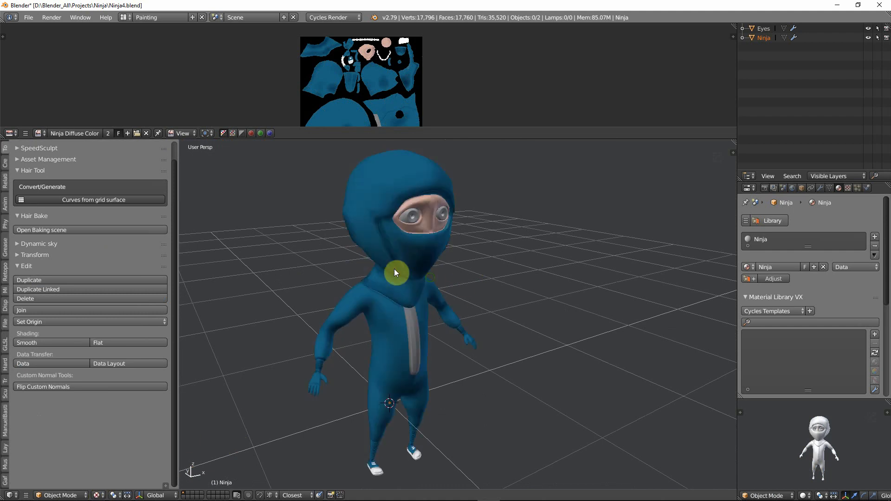
# Examine the textured ninja up close and at full height, checking the painted shading on the face, hood and suit
pyautogui.moveTo(393, 268); pyautogui.dragTo(408, 266, button='middle')
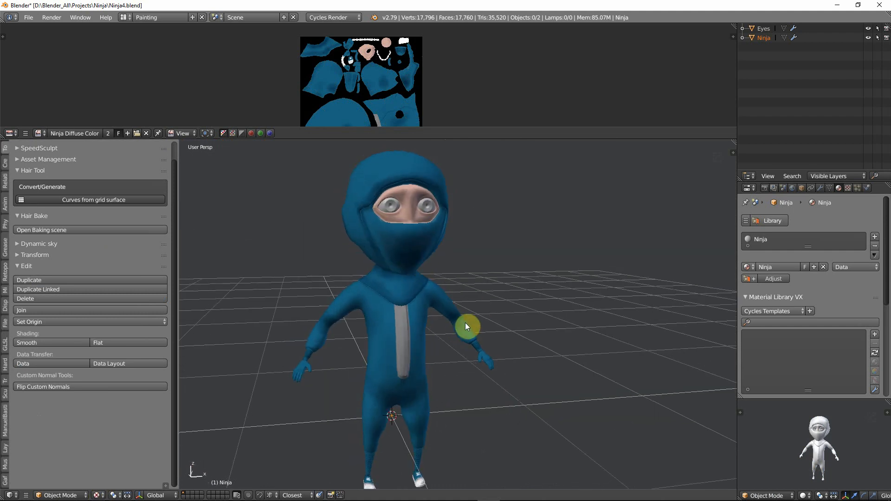
pyautogui.scroll(2, 469, 306)
pyautogui.scroll(1, 471, 320)
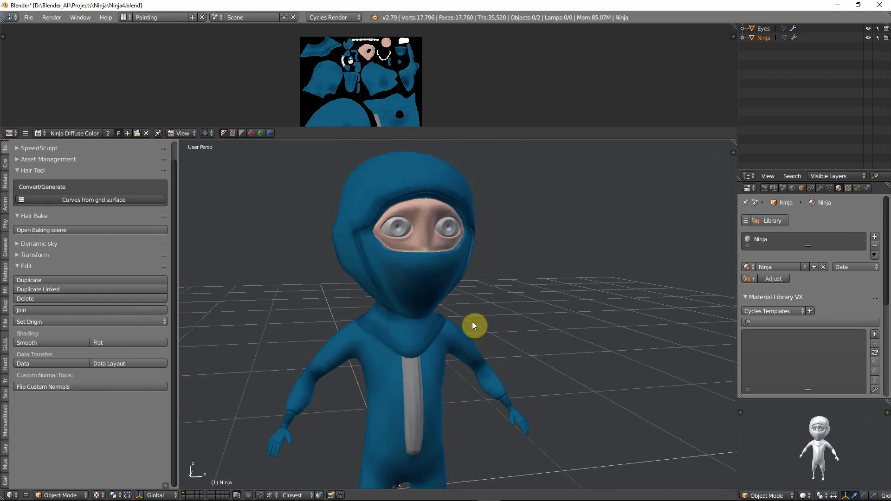
pyautogui.scroll(2, 472, 327)
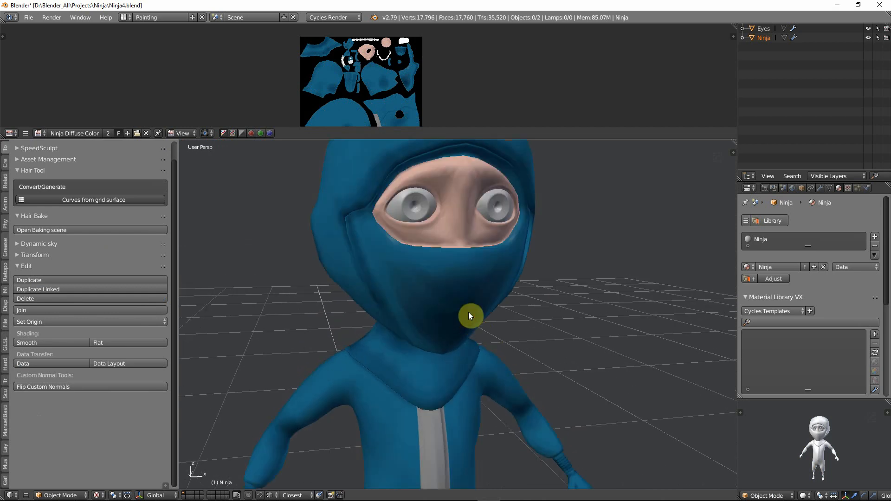
pyautogui.moveTo(469, 314); pyautogui.dragTo(455, 301, button='middle')
pyautogui.scroll(-2, 455, 301)
pyautogui.scroll(-2, 457, 300)
pyautogui.moveTo(483, 362); pyautogui.dragTo(476, 307, button='middle')
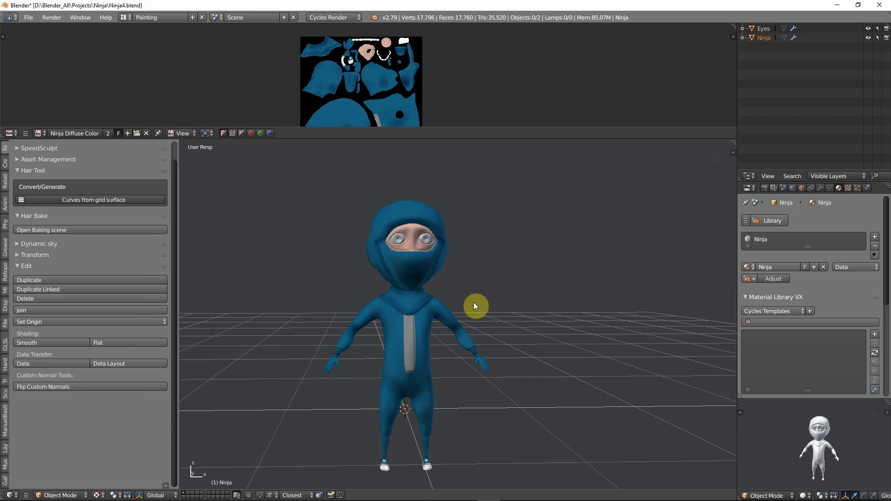
pyautogui.scroll(2, 474, 304)
pyautogui.scroll(-4, 474, 304)
pyautogui.keyDown('shift'); pyautogui.moveTo(480, 320); pyautogui.dragTo(448, 300, button='middle'); pyautogui.keyUp('shift')
pyautogui.scroll(4, 391, 223)
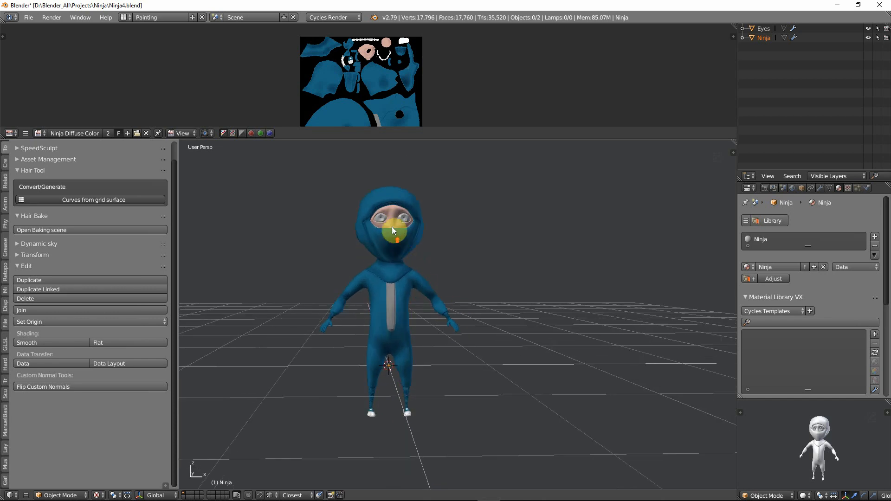
pyautogui.scroll(2, 389, 283)
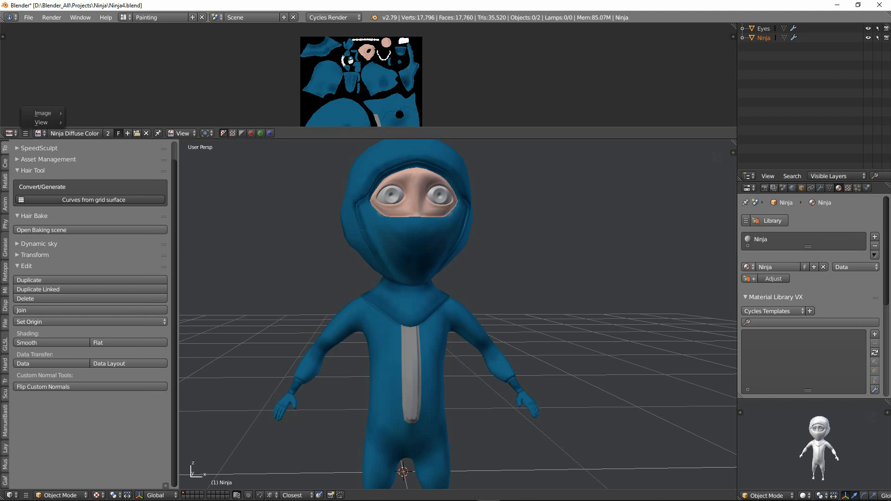
pyautogui.moveTo(421, 354); pyautogui.dragTo(342, 268, button='middle')
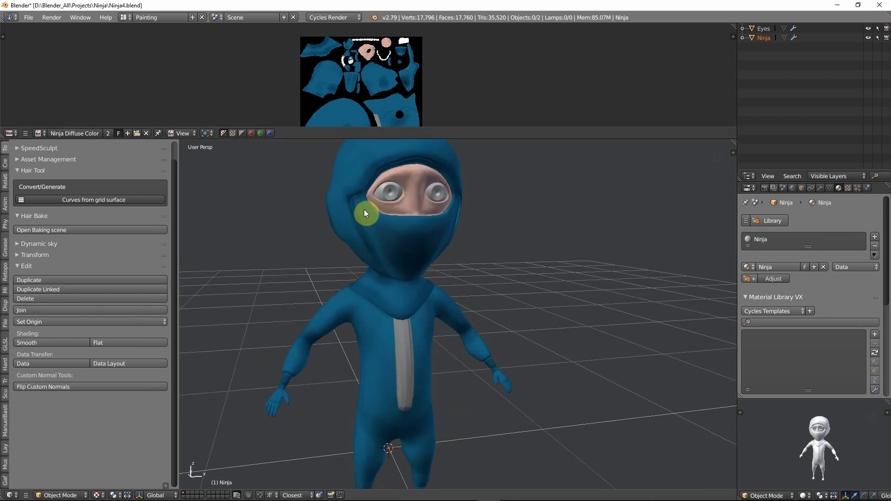